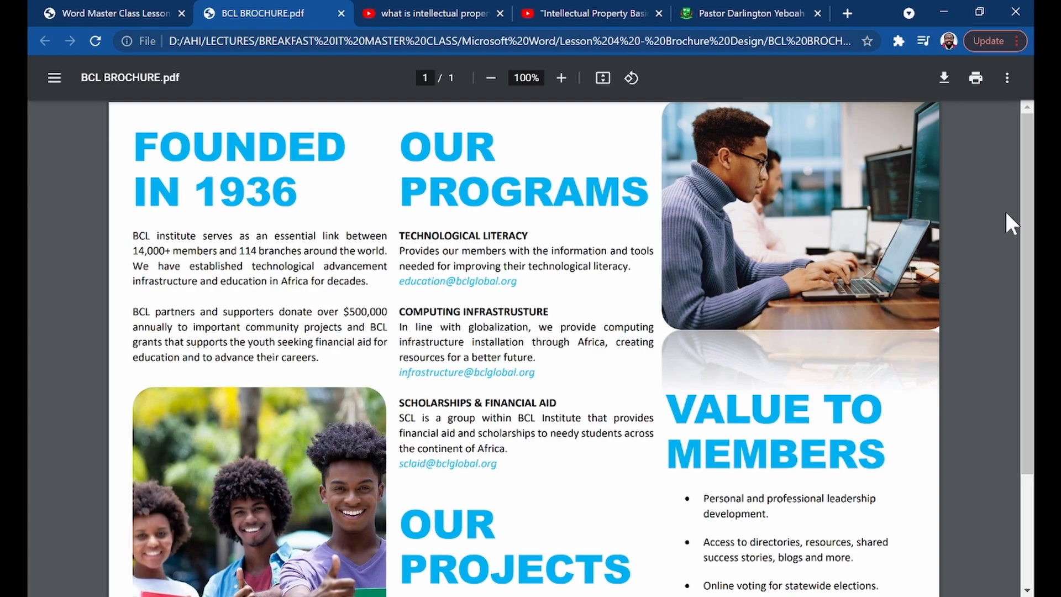
- Examine the sample layout in BCL BROCHURE.pdf and compare it with the blank page in Word, ending in Word
scroll(1004, 214, down, 1)
scroll(1003, 213, down, 2)
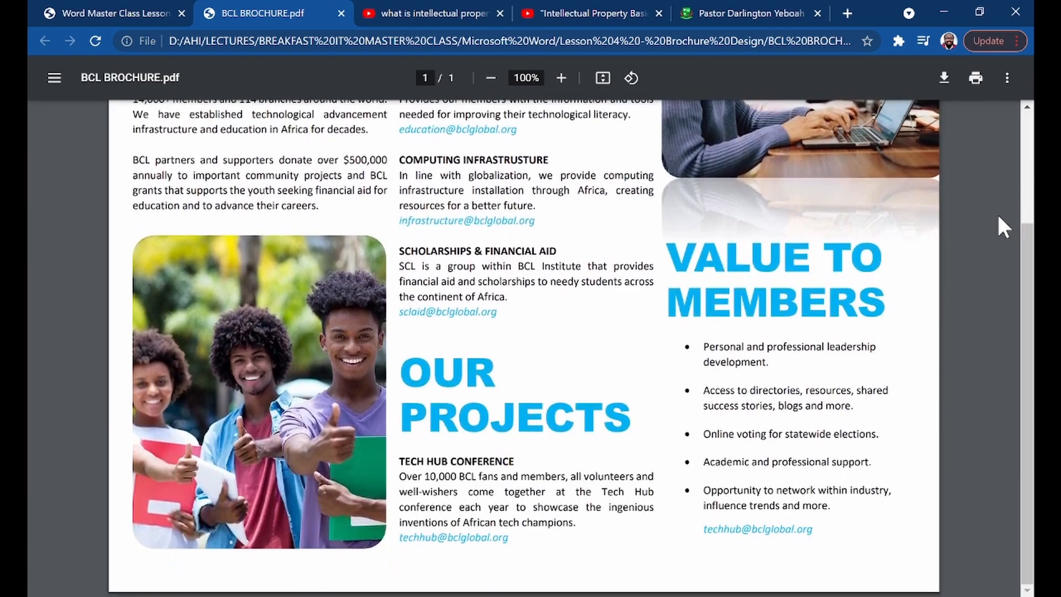
scroll(984, 226, up, 3)
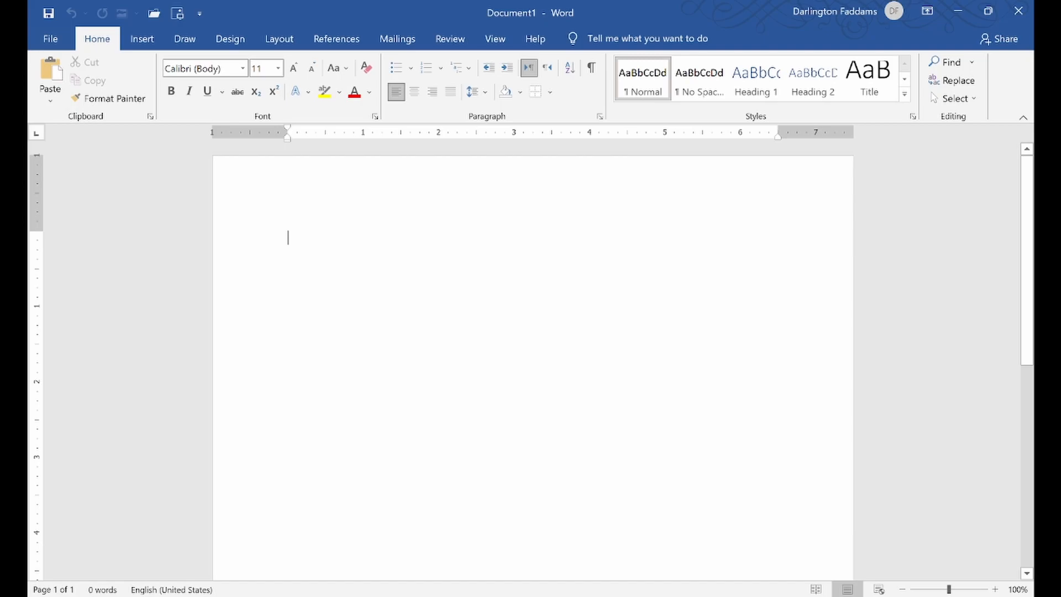
scroll(532, 359, down, 5)
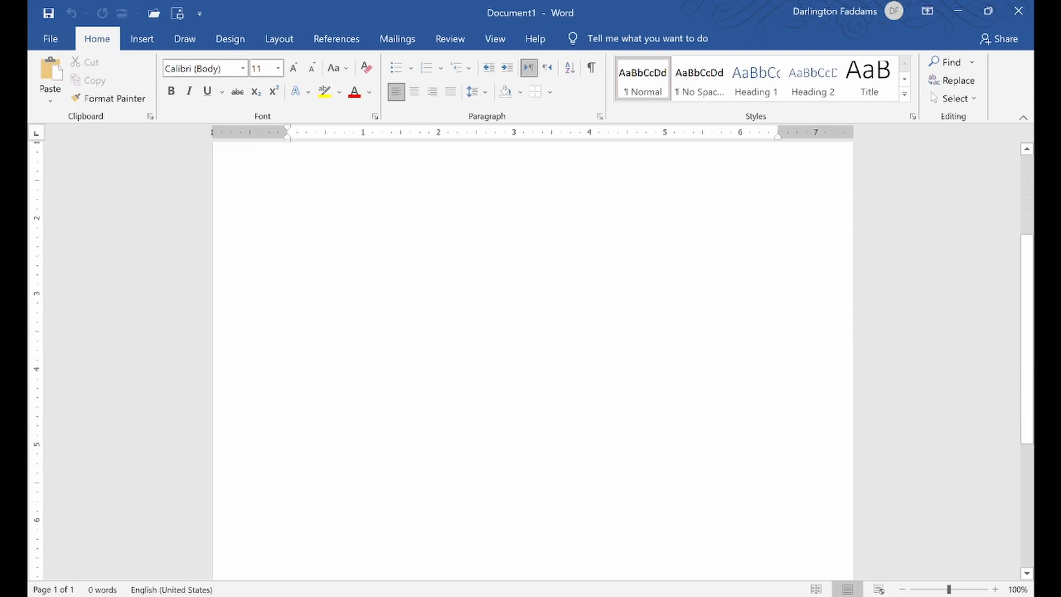
scroll(533, 360, down, 5)
scroll(533, 359, up, 5)
click(123, 596)
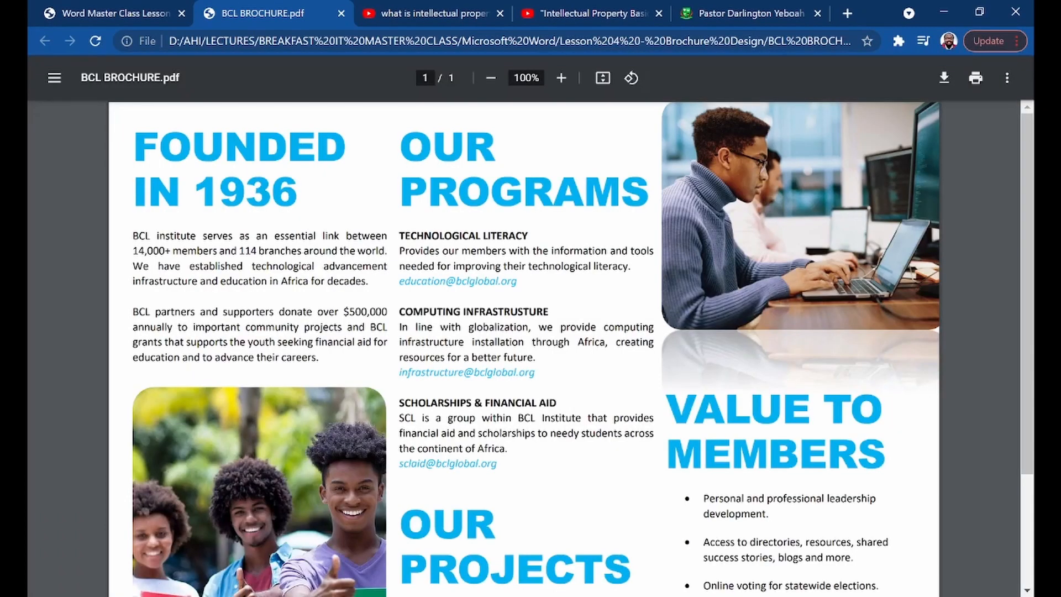
scroll(829, 378, down, 3)
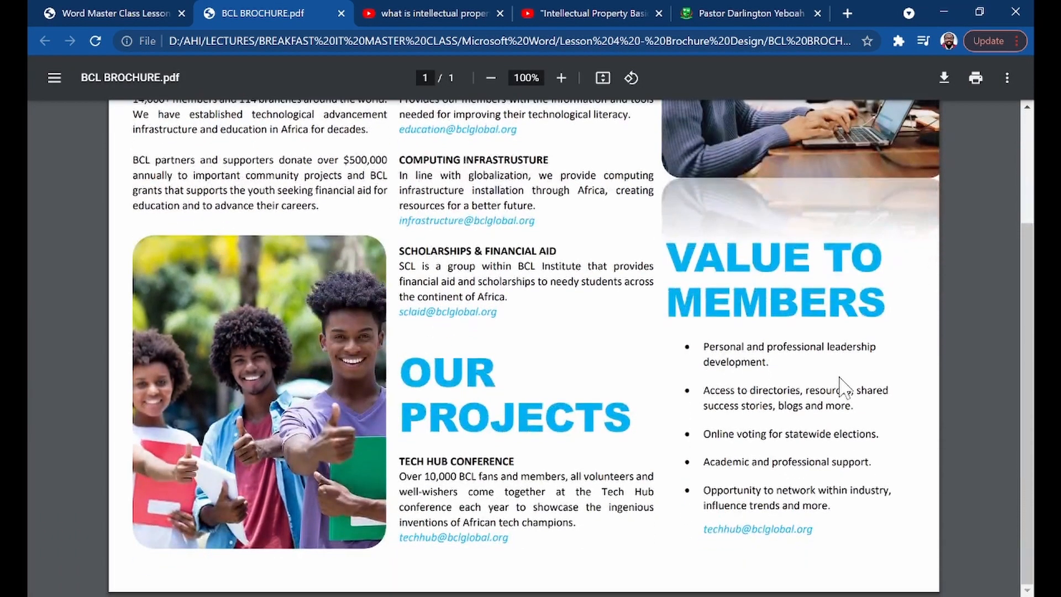
scroll(971, 396, up, 3)
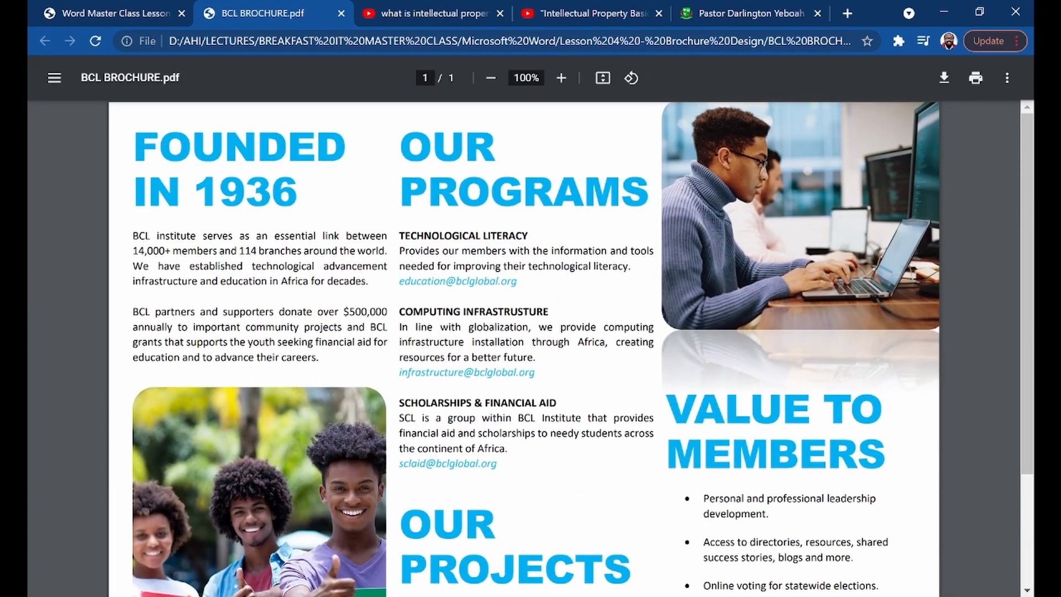
click(648, 595)
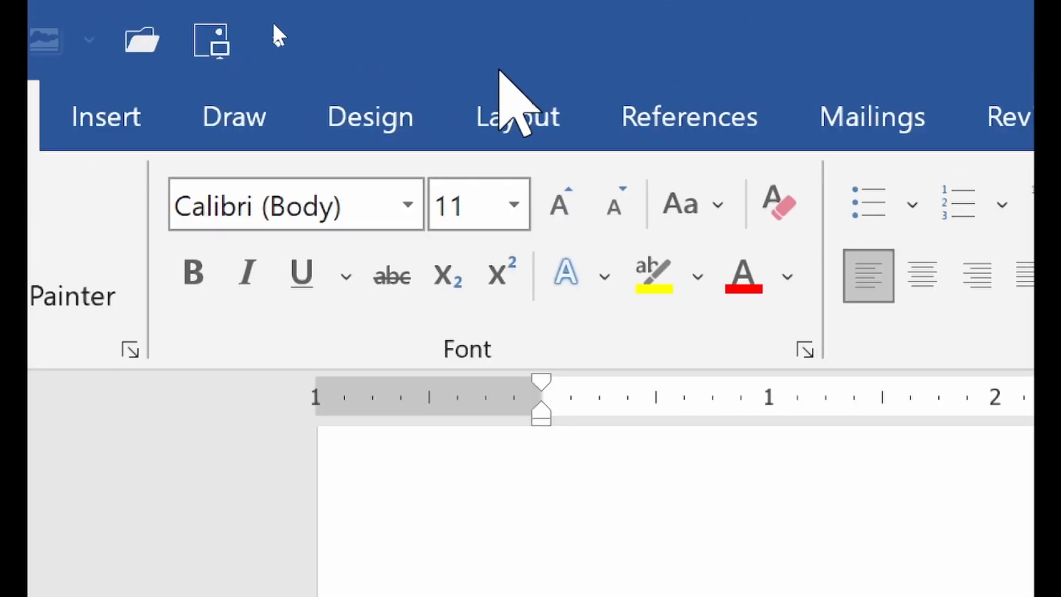
- Review the page orientation options and inspect the full length of the blank portrait page
click(515, 103)
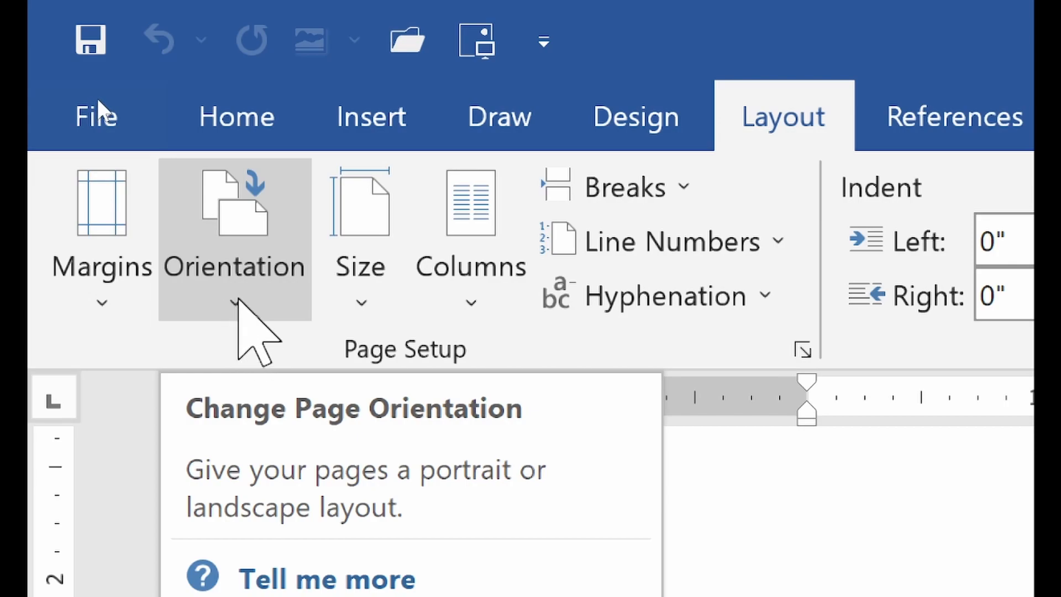
click(238, 300)
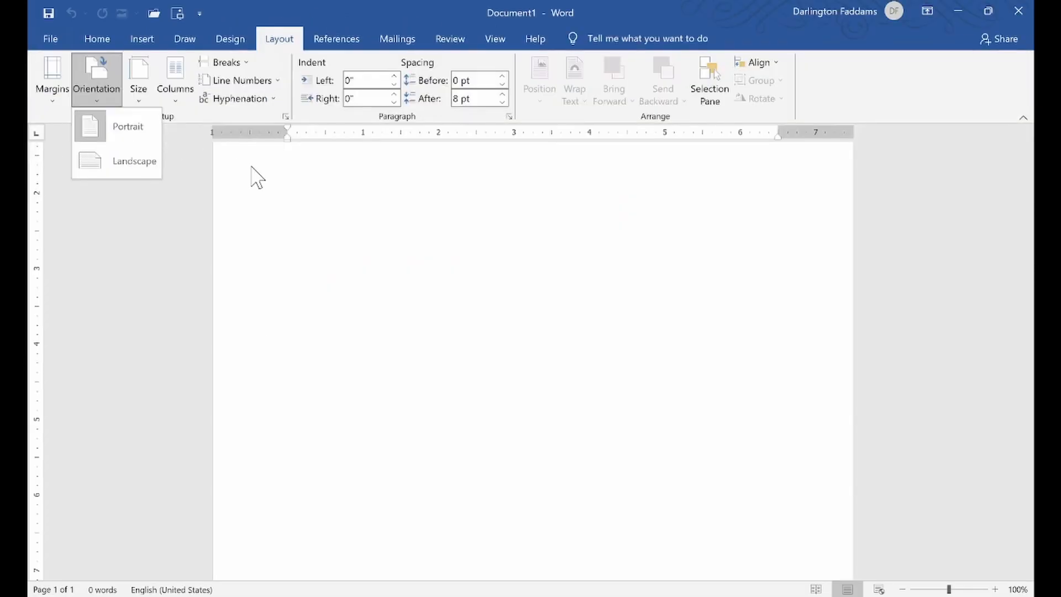
click(184, 261)
scroll(857, 360, up, 6)
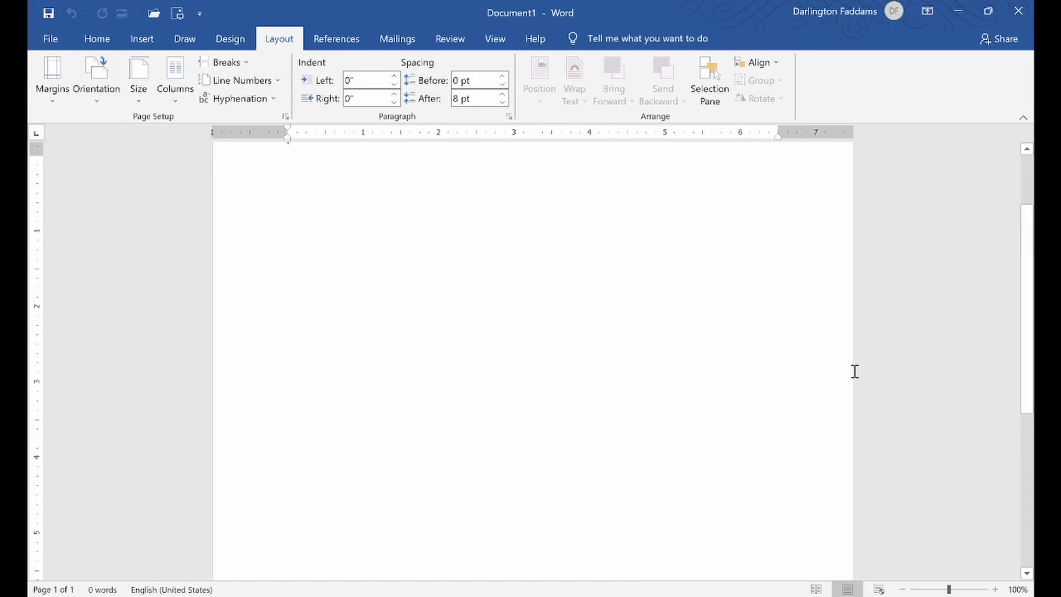
scroll(860, 372, up, 1)
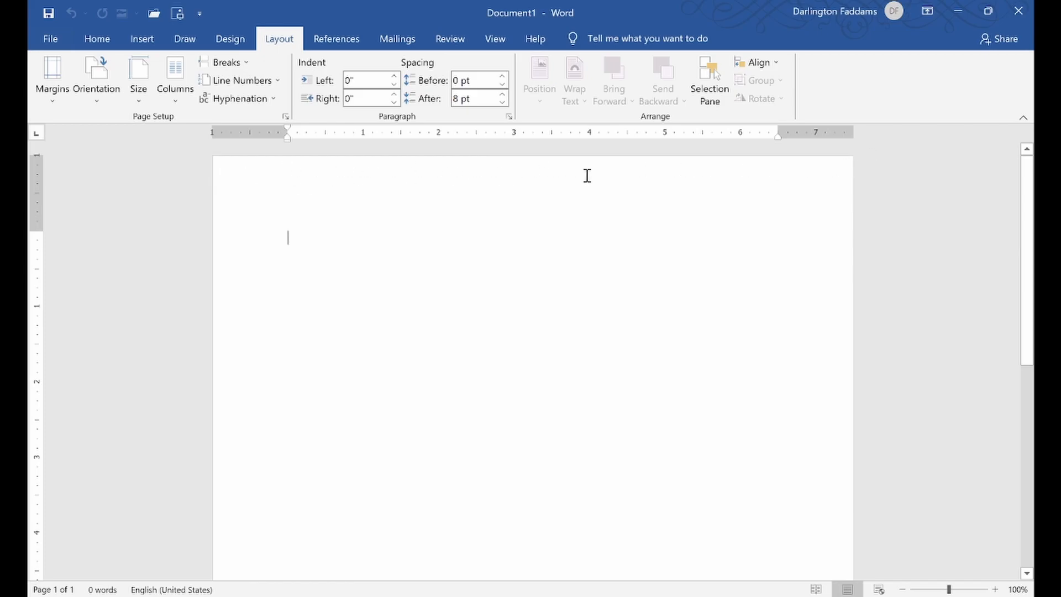
scroll(841, 210, down, 5)
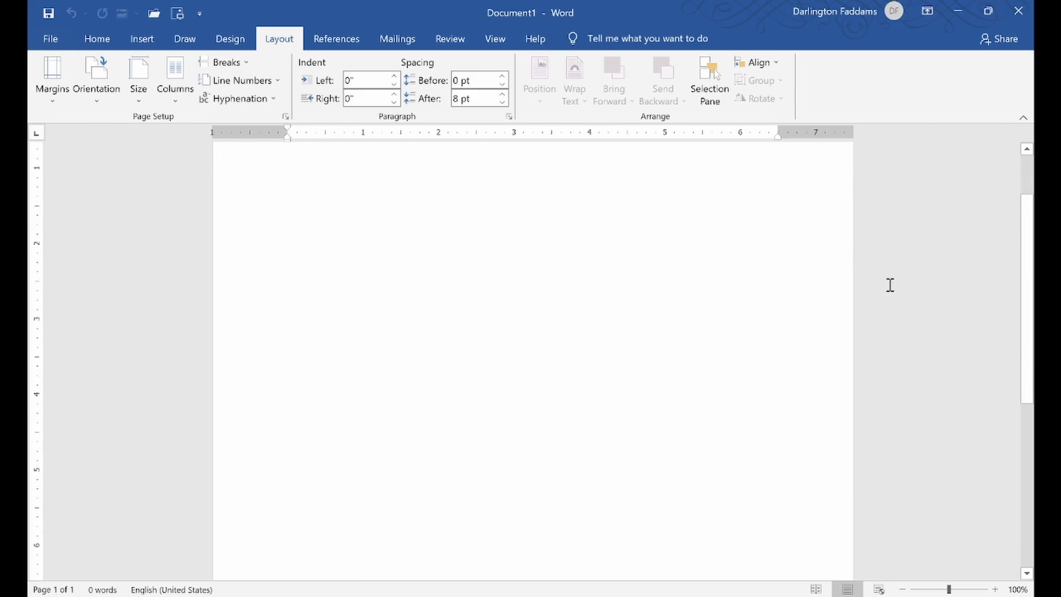
scroll(857, 311, down, 4)
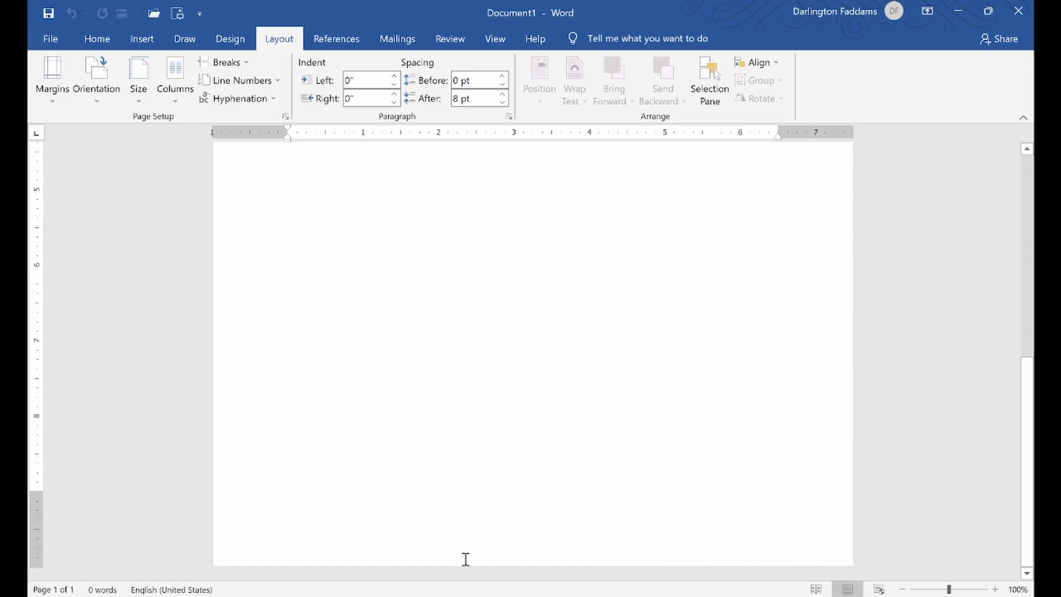
scroll(201, 398, up, 5)
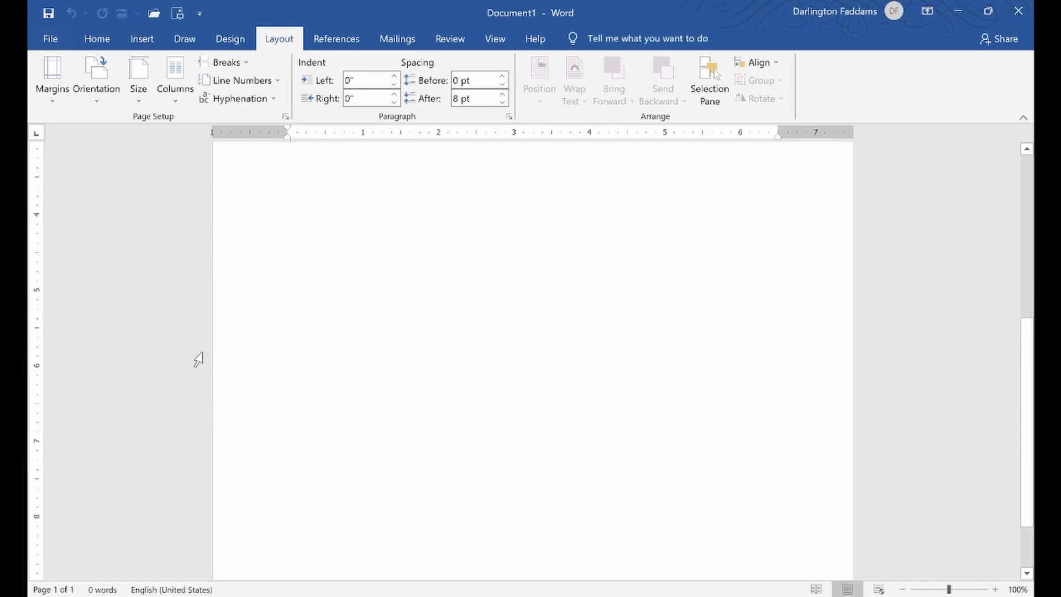
scroll(202, 363, up, 4)
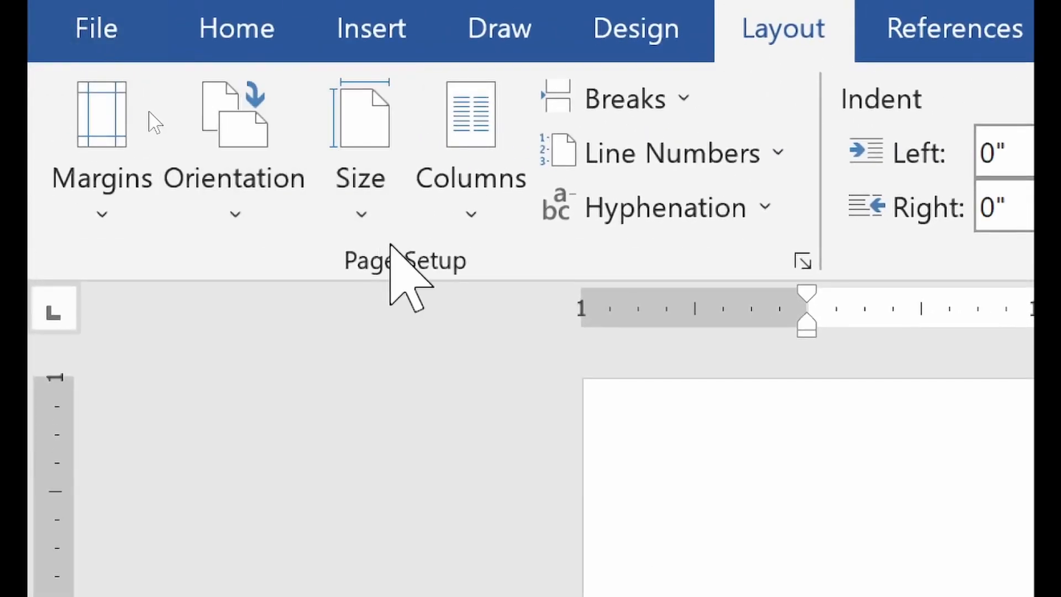
- Set the document's paper size to A4 (8.27" x 11.69") and check the resized page
click(374, 230)
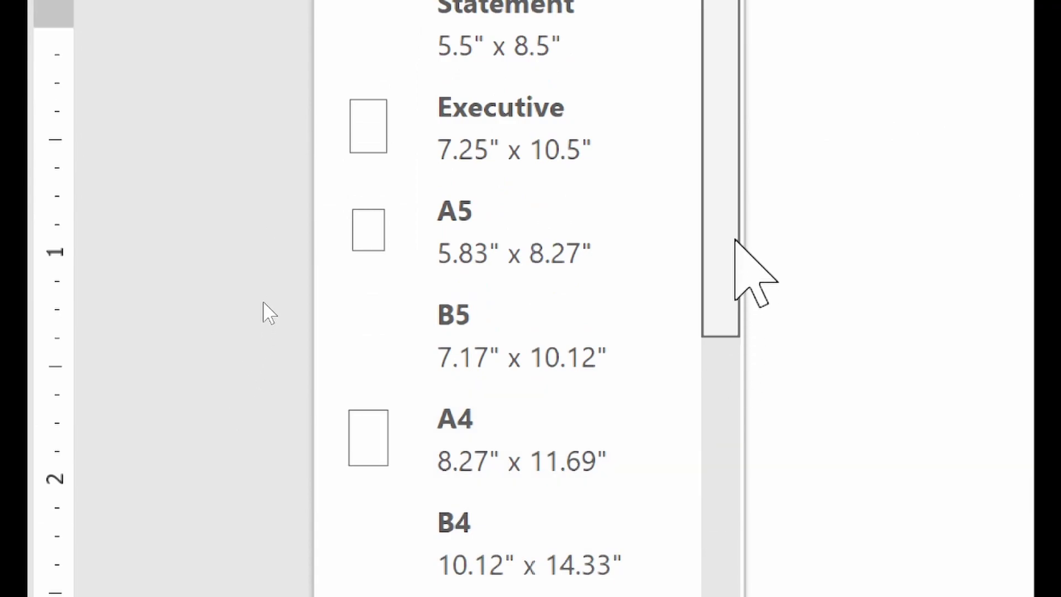
drag(735, 510, 735, 596)
drag(735, 334, 735, 405)
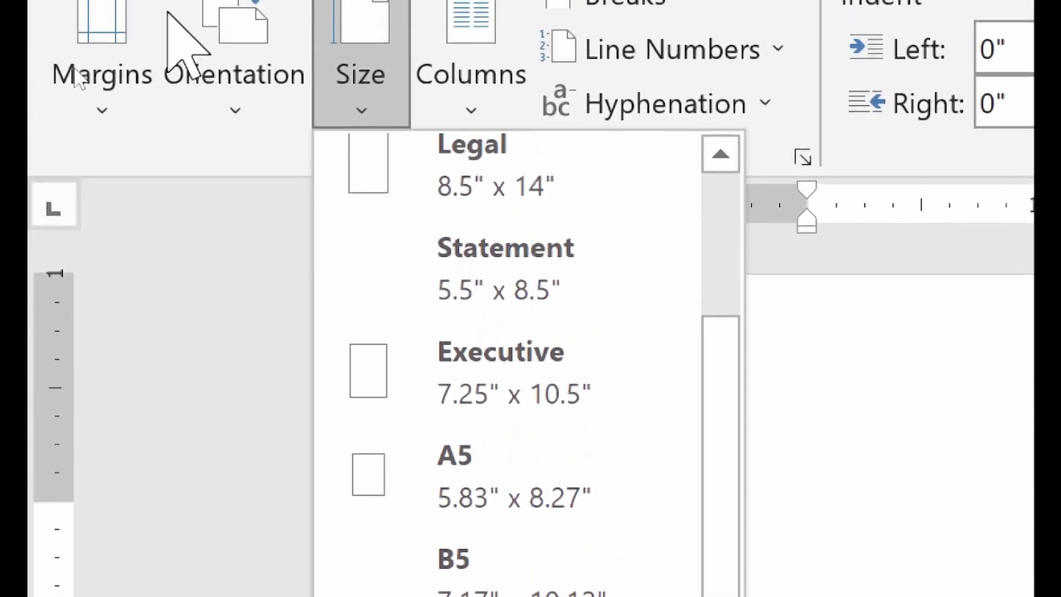
scroll(462, 433, up, 3)
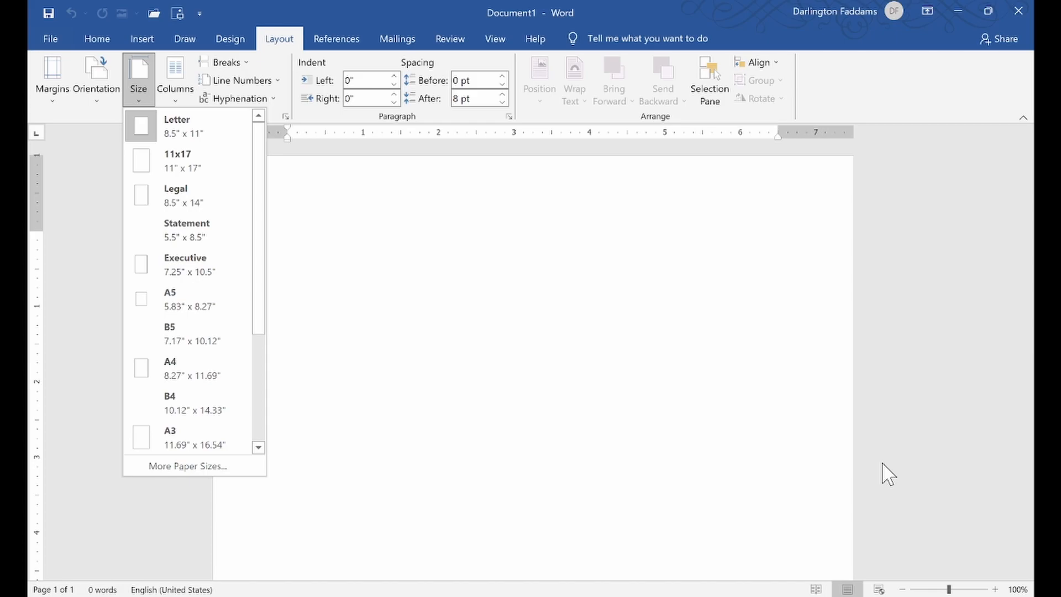
drag(258, 286, 264, 325)
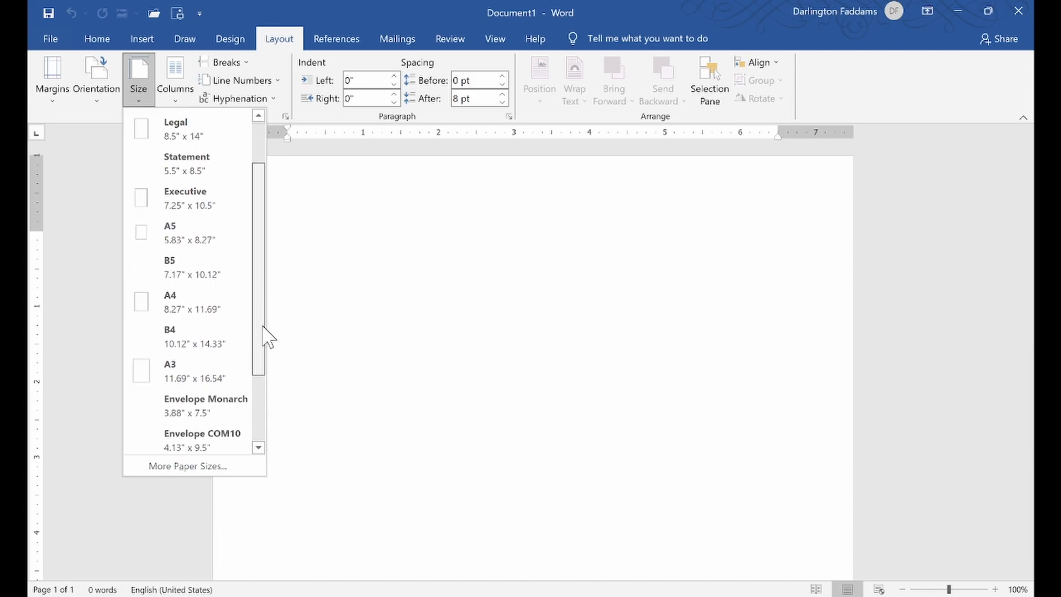
click(181, 303)
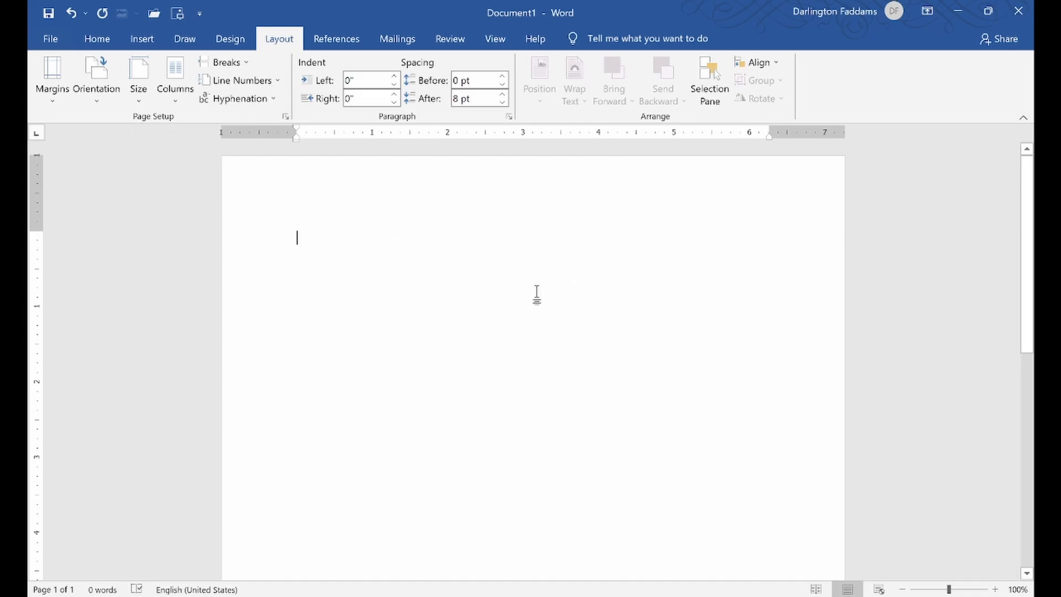
scroll(557, 299, down, 5)
scroll(549, 322, down, 5)
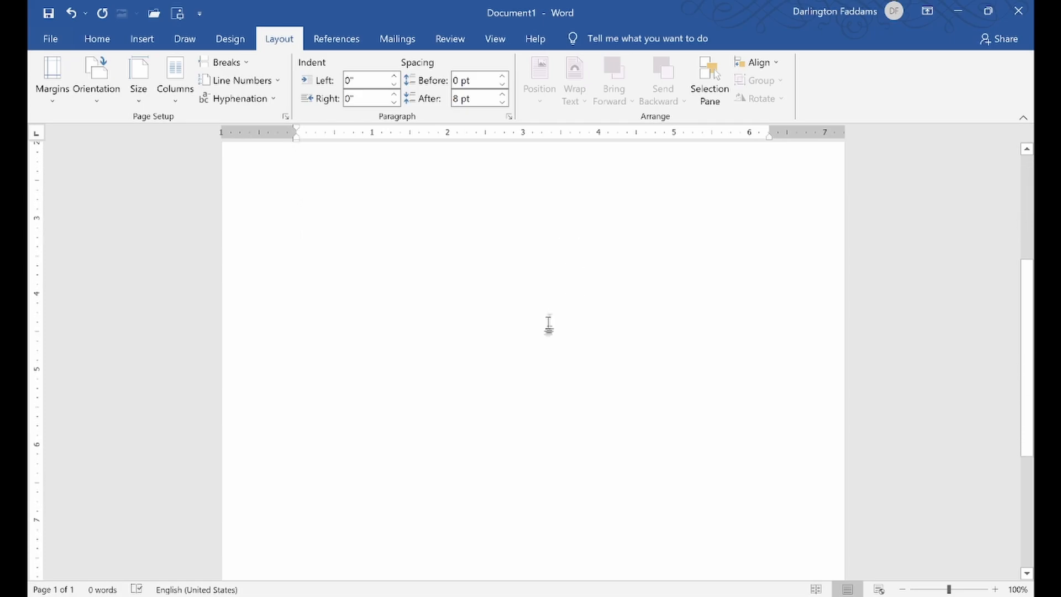
scroll(498, 299, up, 4)
scroll(442, 287, up, 3)
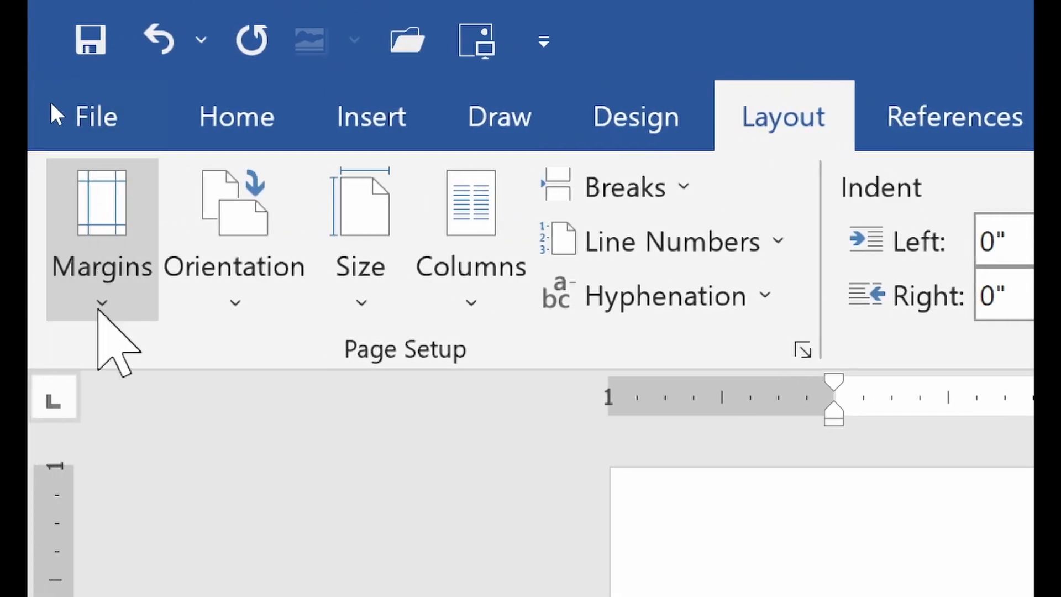
- Change the page orientation to Landscape and check the whole page
click(158, 301)
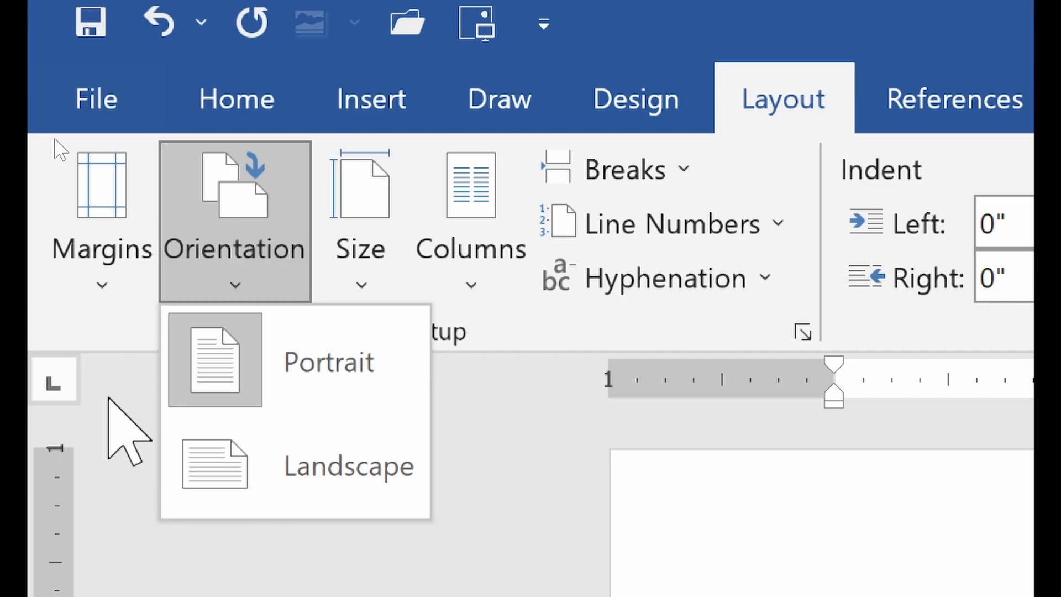
click(235, 448)
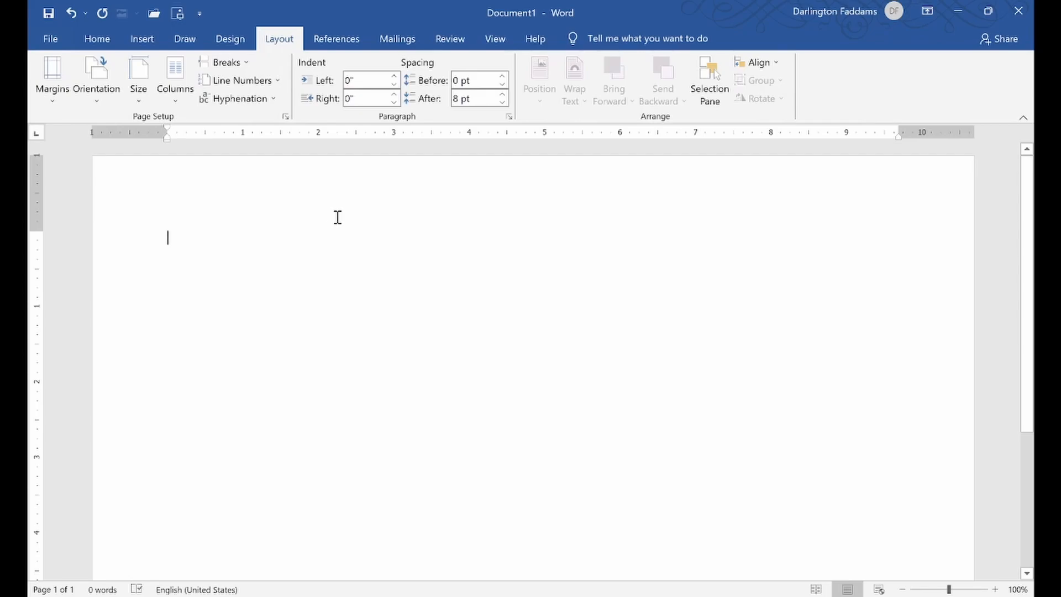
scroll(354, 199, down, 5)
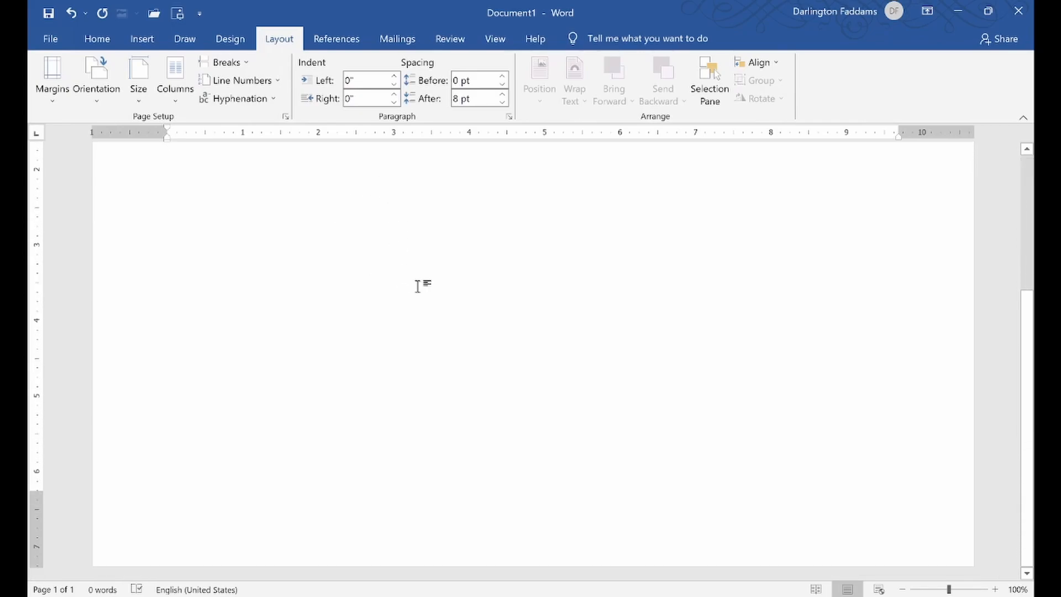
scroll(516, 303, up, 4)
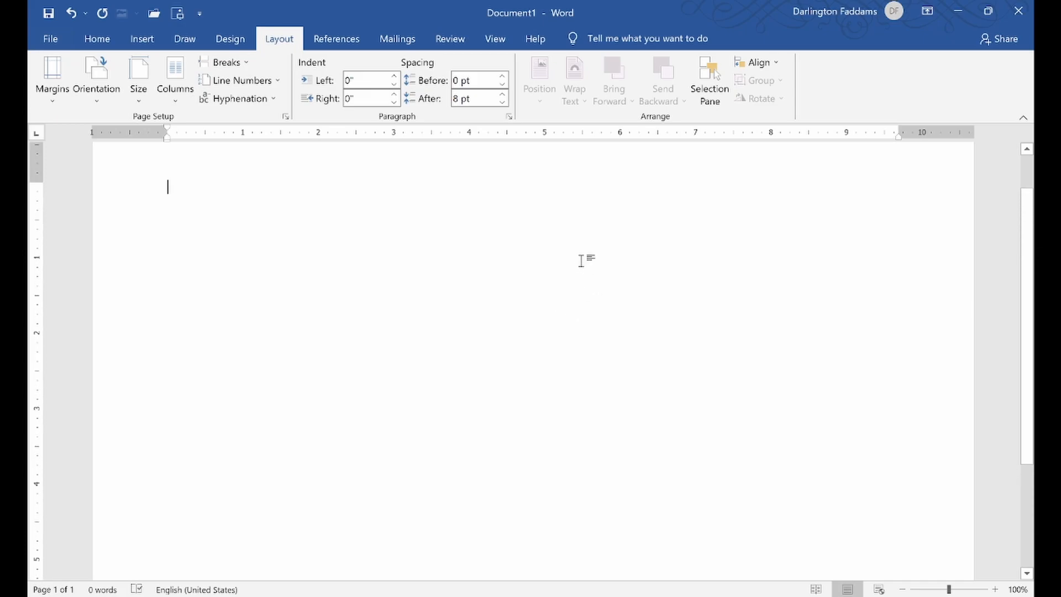
scroll(586, 253, up, 1)
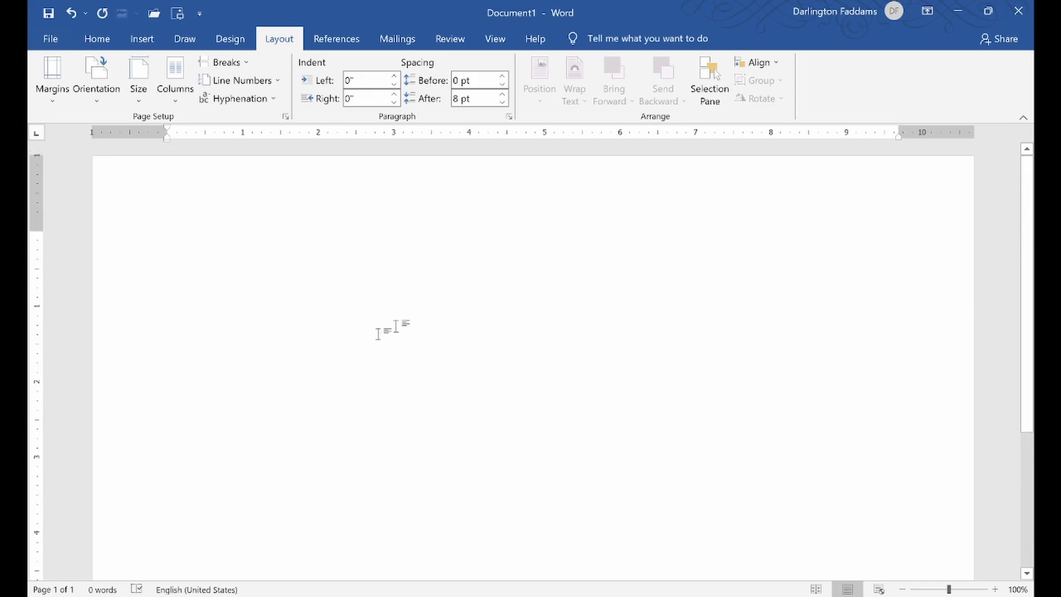
- Switch to the browser to review the page layout of BCL BROCHURE.pdf, and return to Word
click(114, 595)
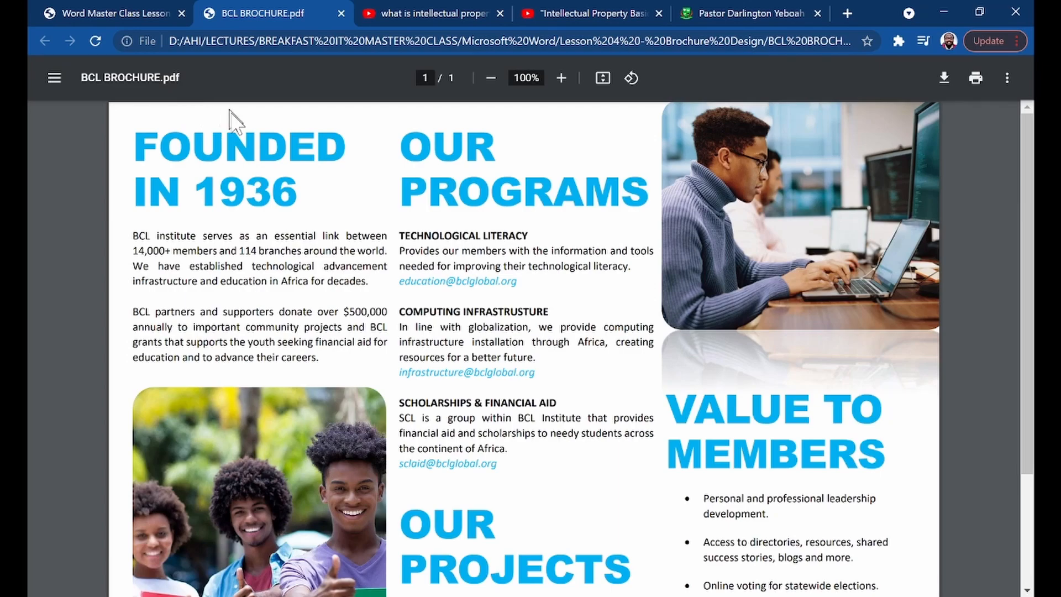
mouse_move(619, 594)
click(590, 595)
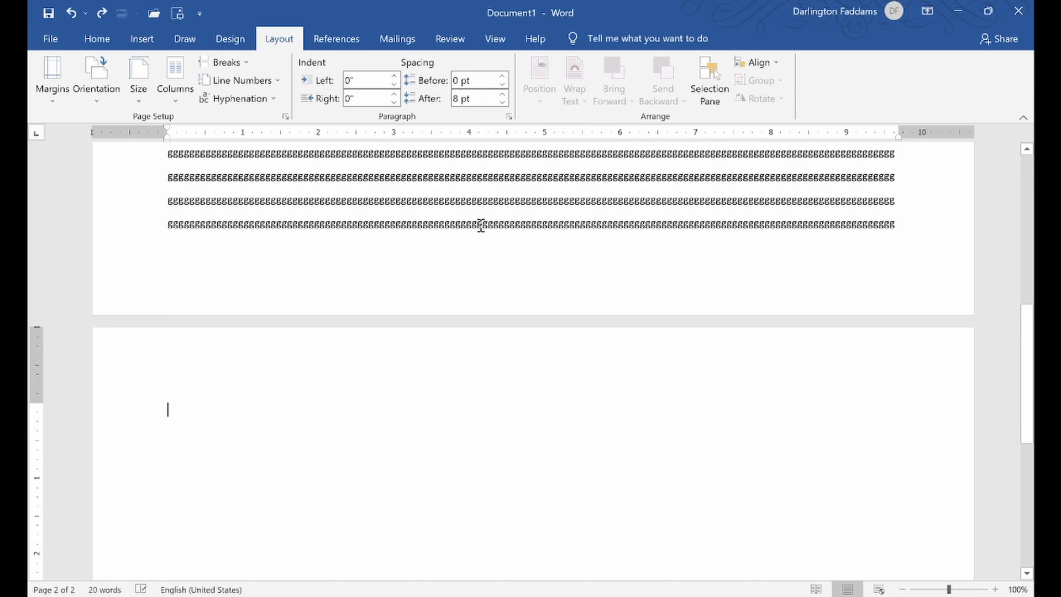
- Inspect the margins around the filler text and delete the empty line that spills onto the second page
scroll(712, 285, up, 8)
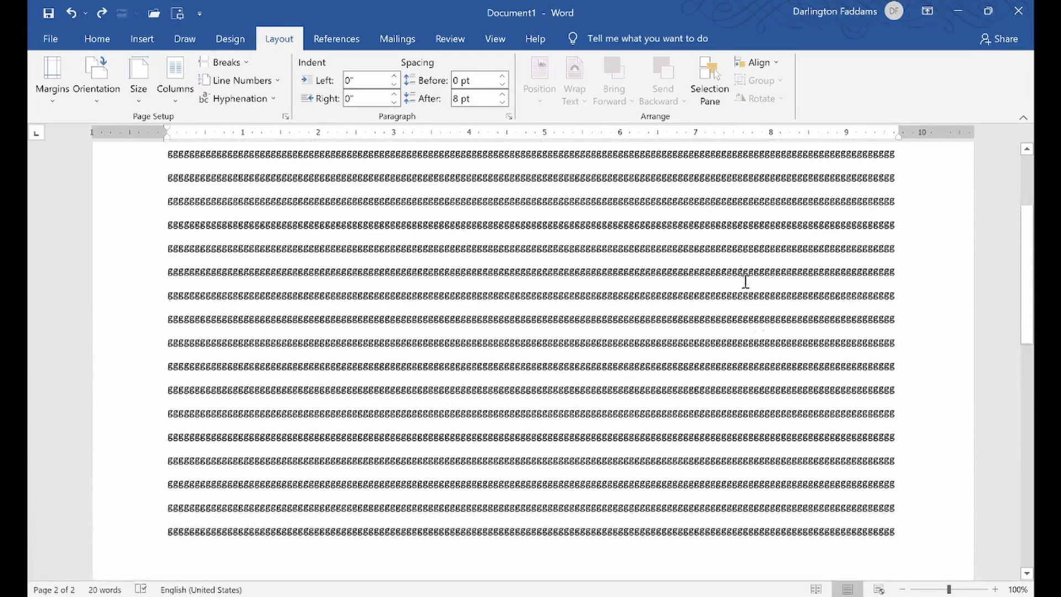
scroll(728, 281, up, 2)
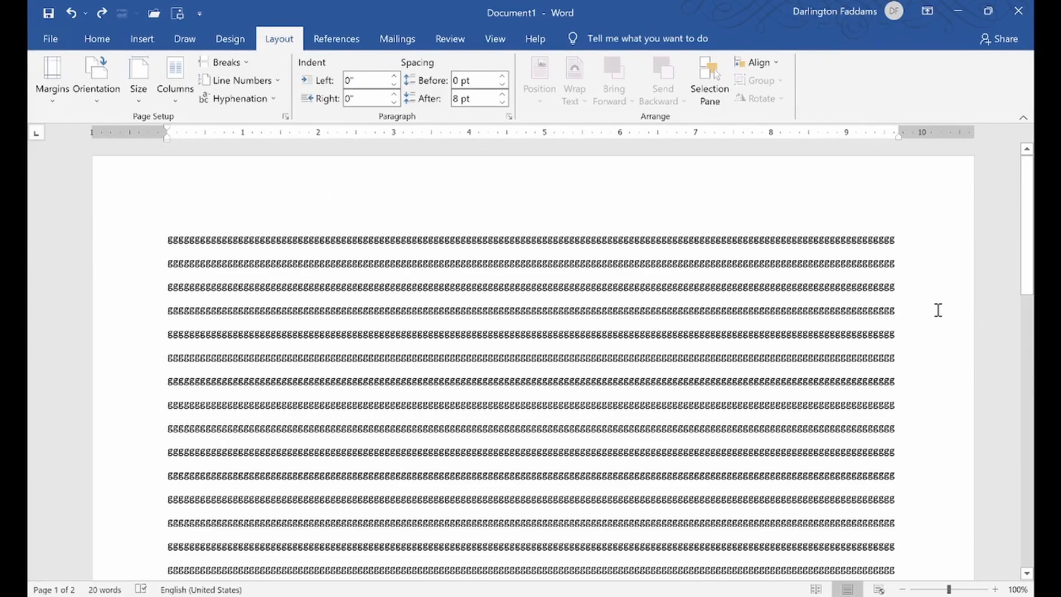
scroll(1004, 362, down, 5)
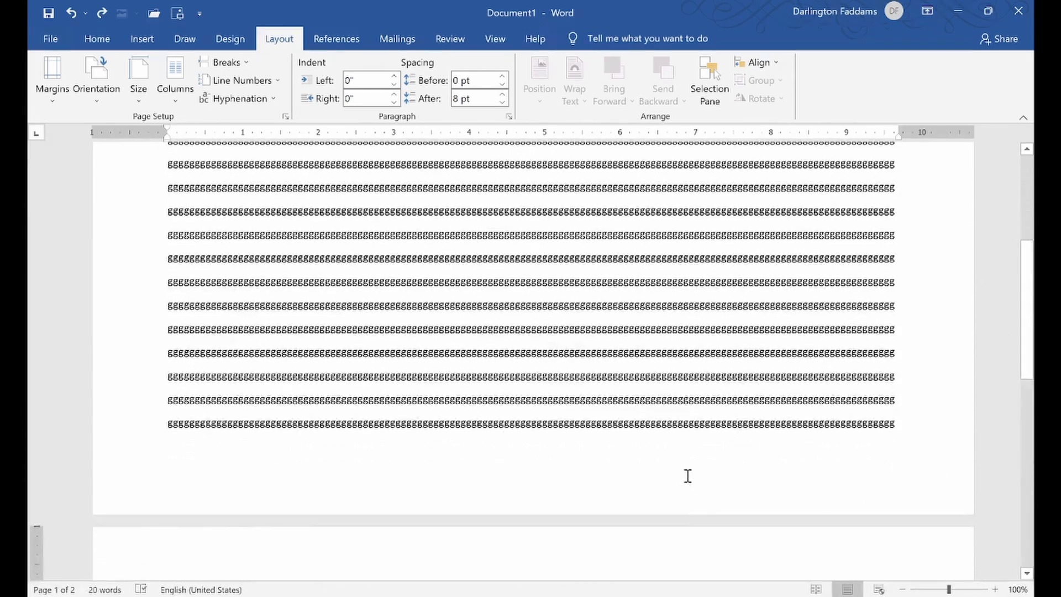
scroll(689, 448, down, 1)
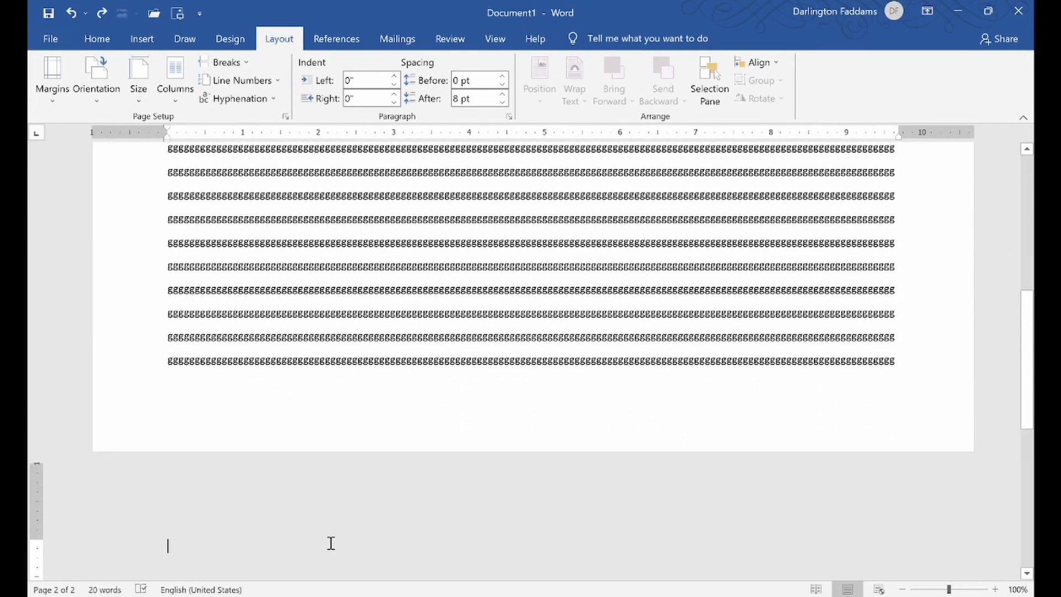
key(BackSpace)
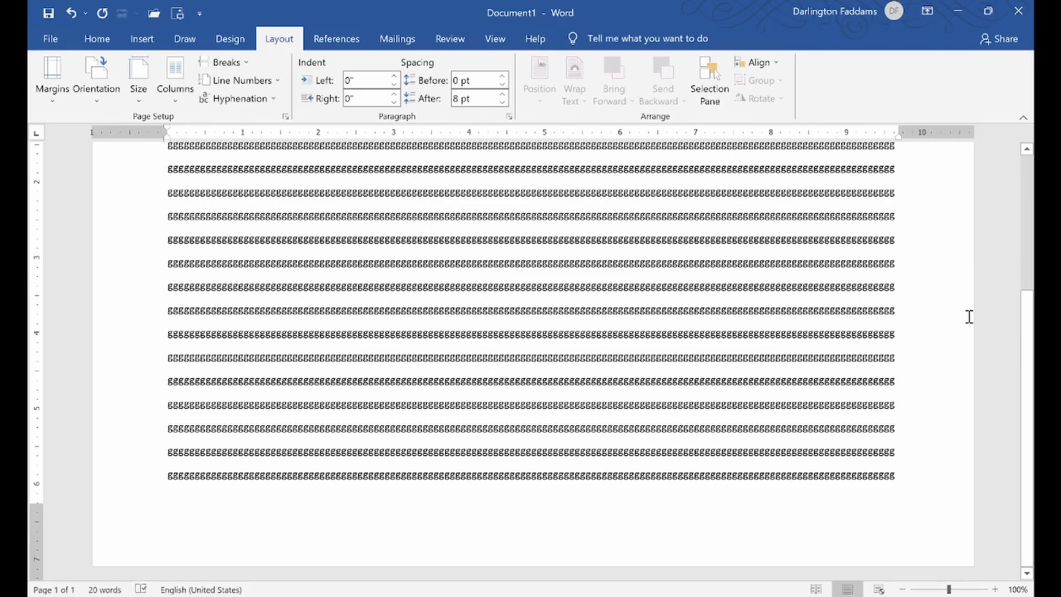
scroll(968, 326, up, 4)
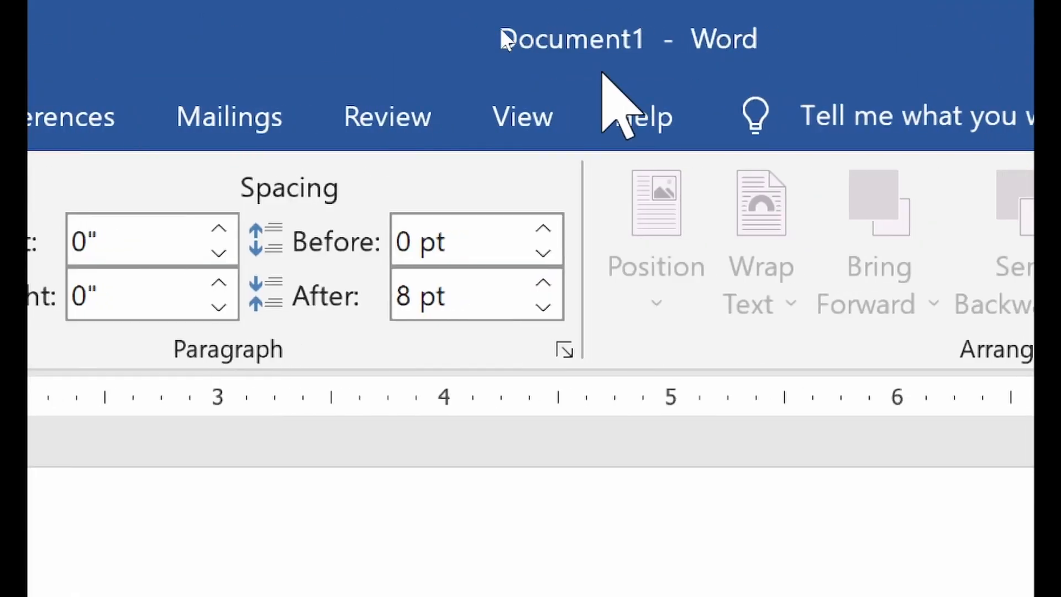
- Reduce the page's top margin to about 0.25" on the vertical ruler and check the filler text lower down
click(511, 100)
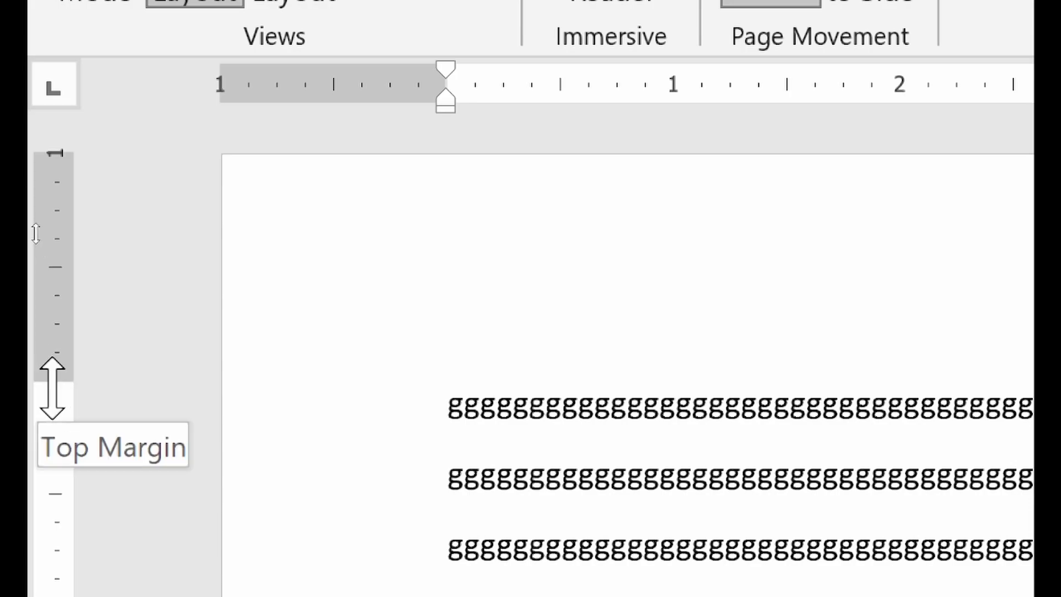
drag(53, 388, 66, 209)
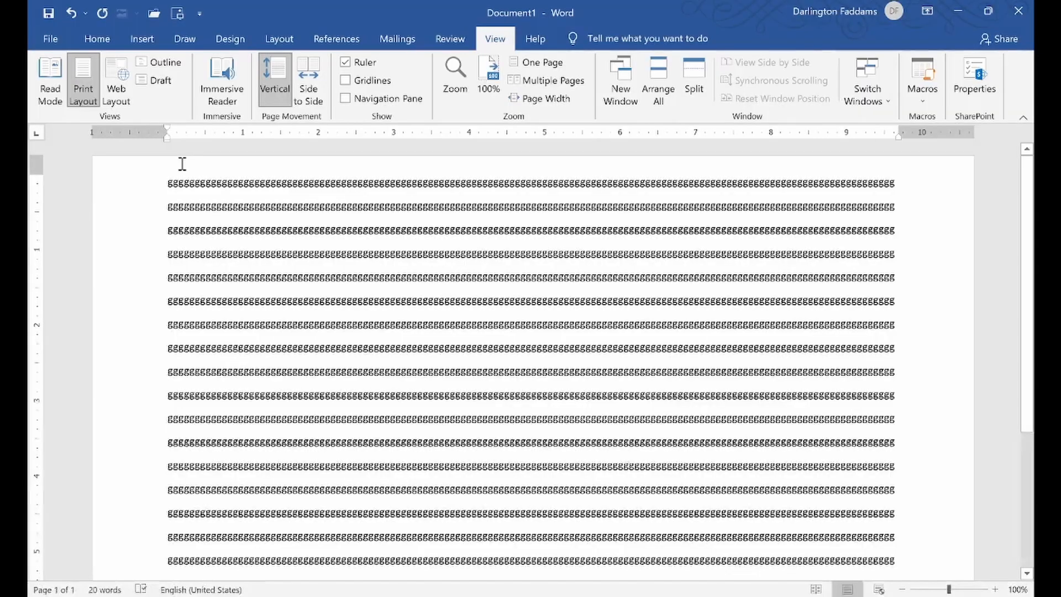
scroll(106, 432, down, 2)
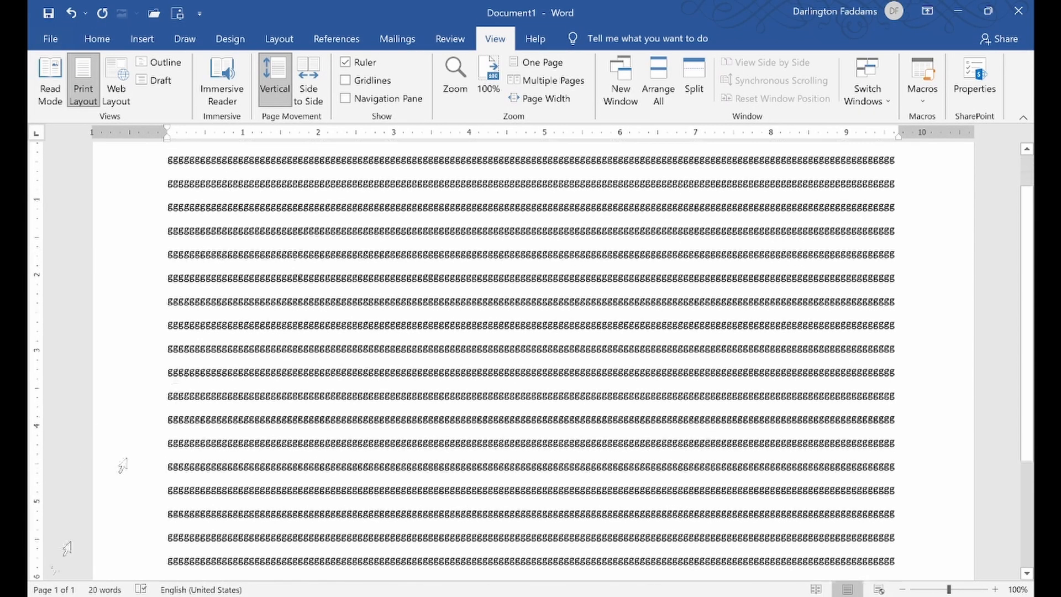
- Switch to the browser to review the full BCL BROCHURE.pdf page, and return to the Word document
key(alt+Tab)
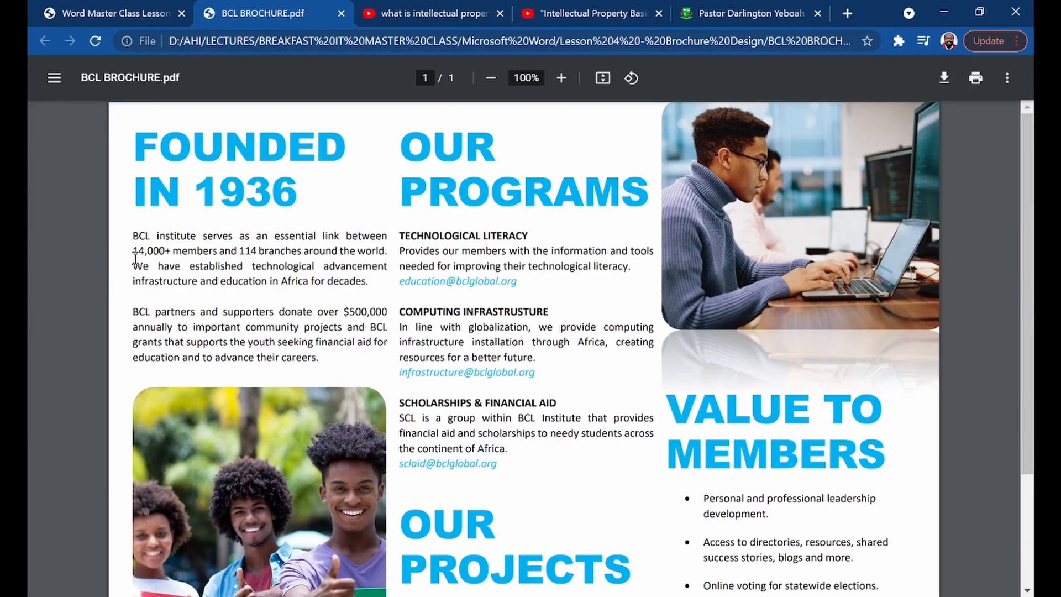
scroll(967, 447, down, 3)
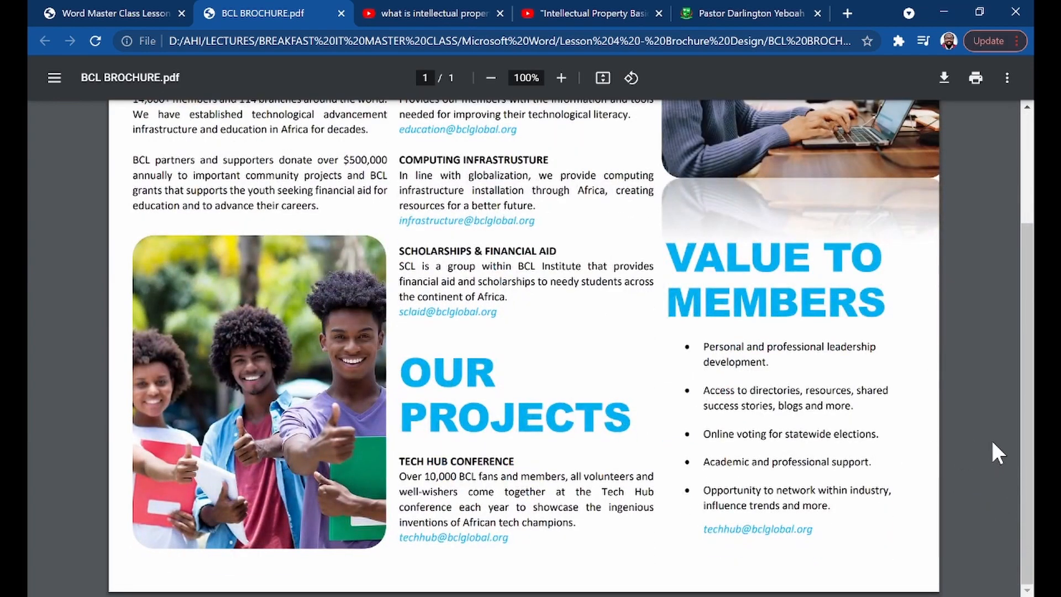
scroll(129, 216, up, 3)
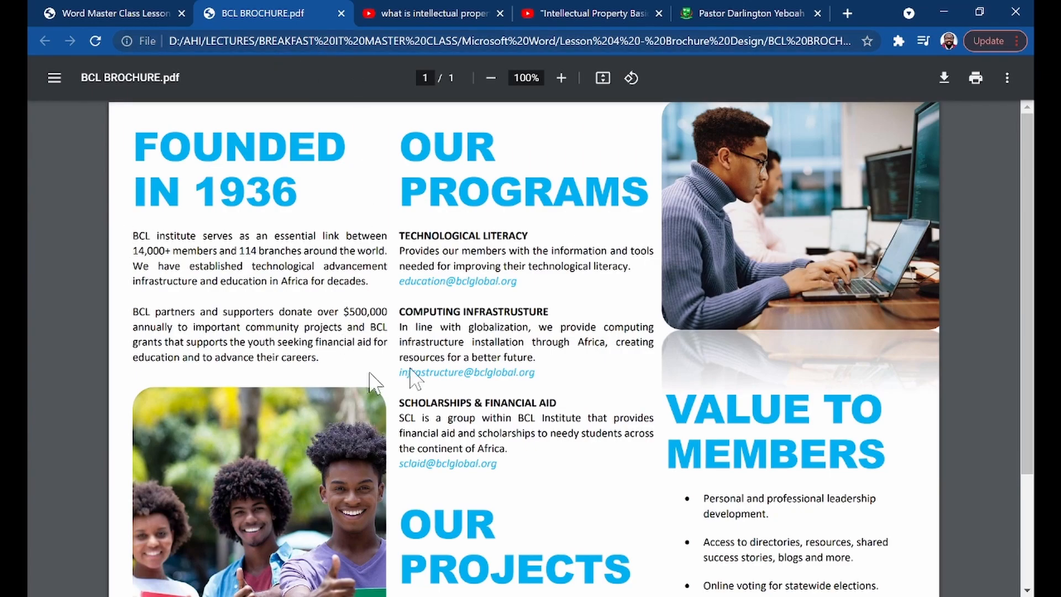
click(591, 595)
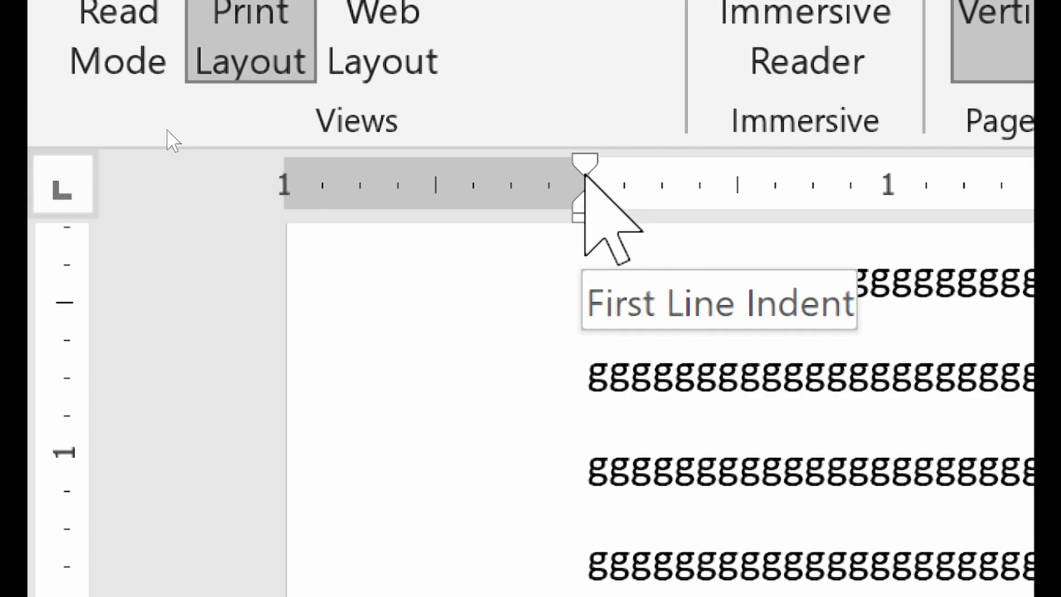
- Try moving the paragraph's left indent inward on the horizontal ruler, and undo the indent change
click(588, 159)
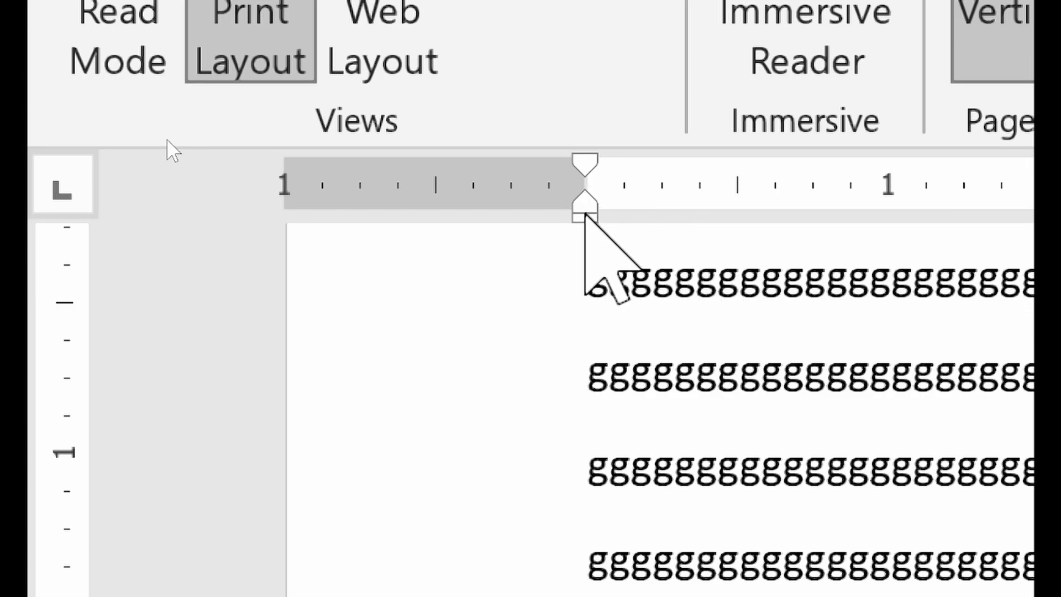
drag(587, 216, 608, 196)
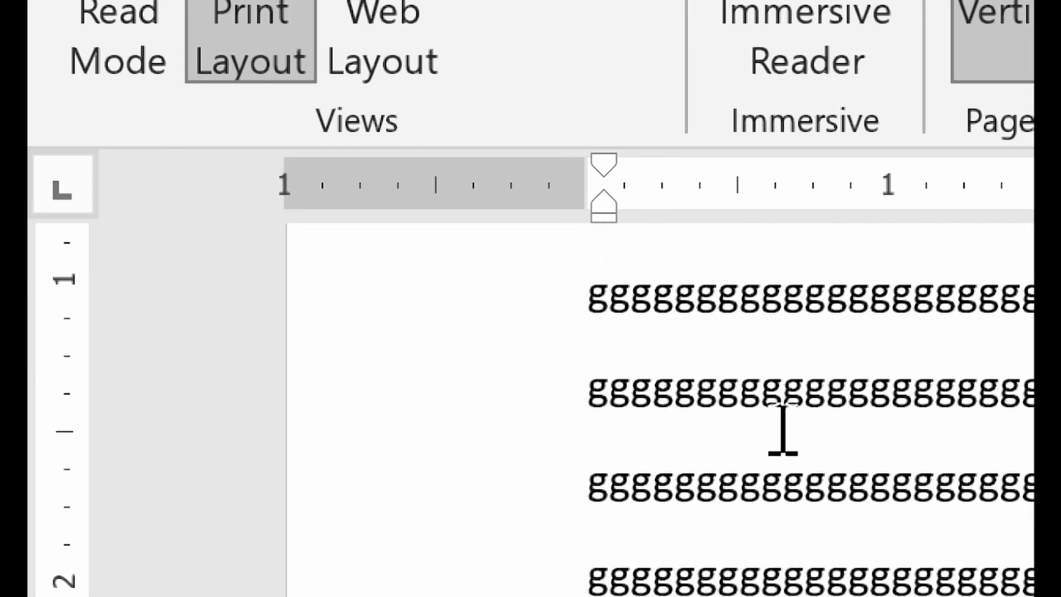
scroll(708, 273, up, 5)
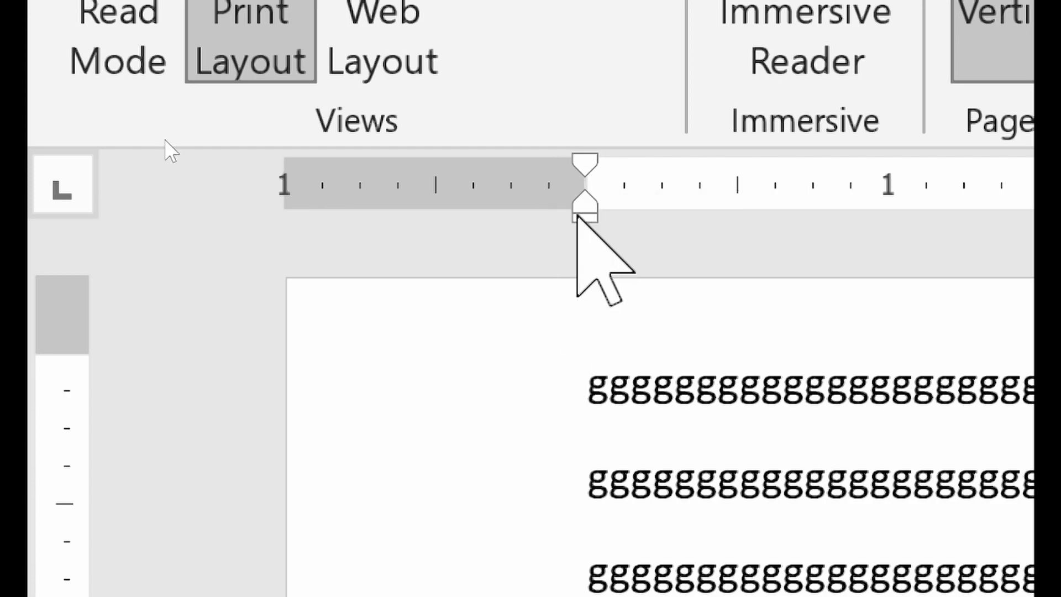
drag(584, 218, 680, 219)
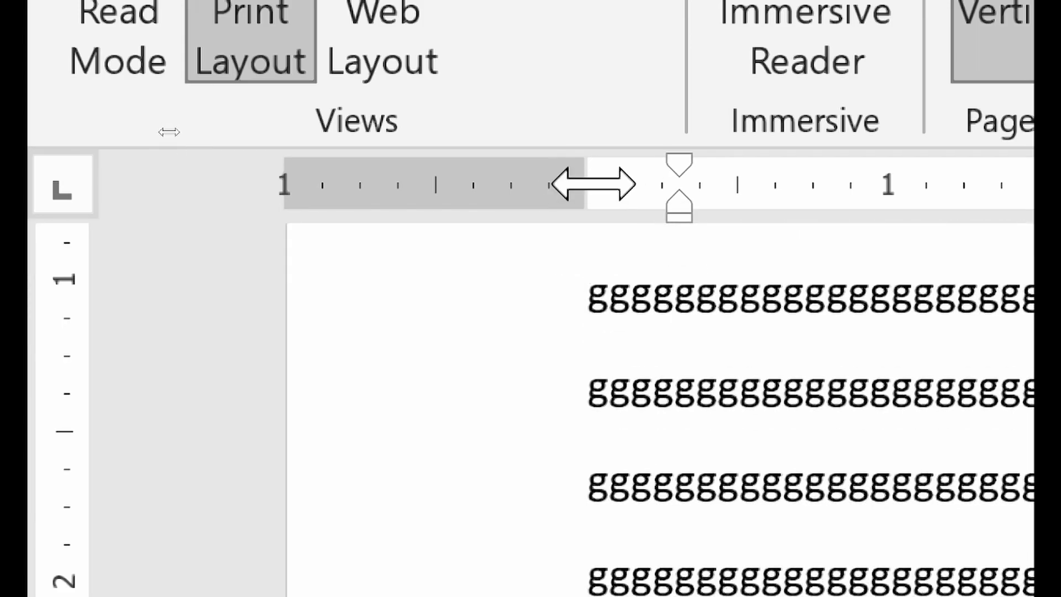
key(ctrl+z)
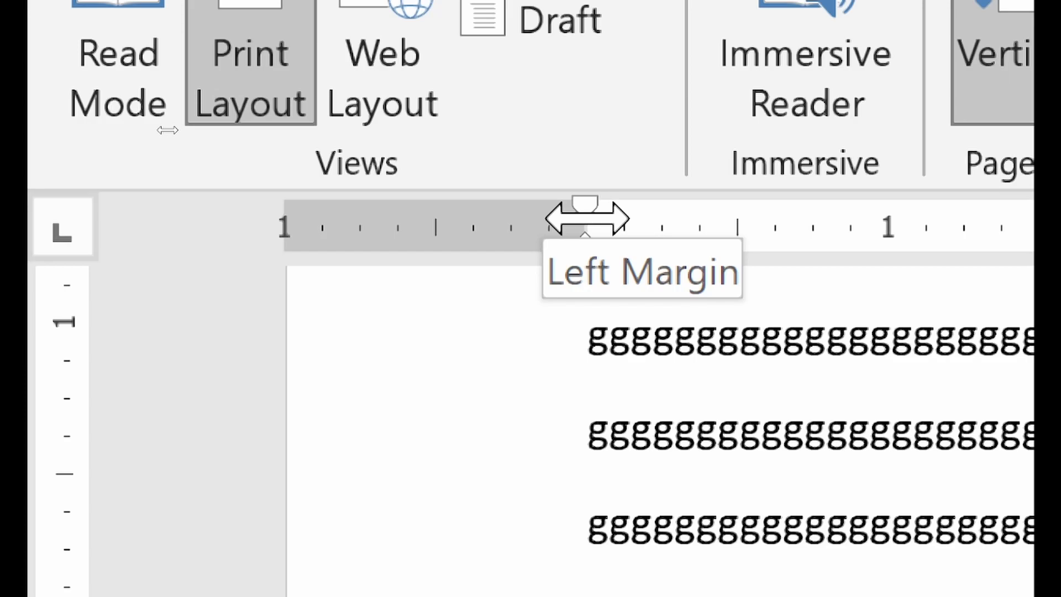
- Narrow the page's left and right margins to about 0.25" on the horizontal ruler
drag(586, 219, 357, 232)
scroll(485, 554, down, 3)
scroll(441, 507, up, 2)
scroll(354, 387, up, 3)
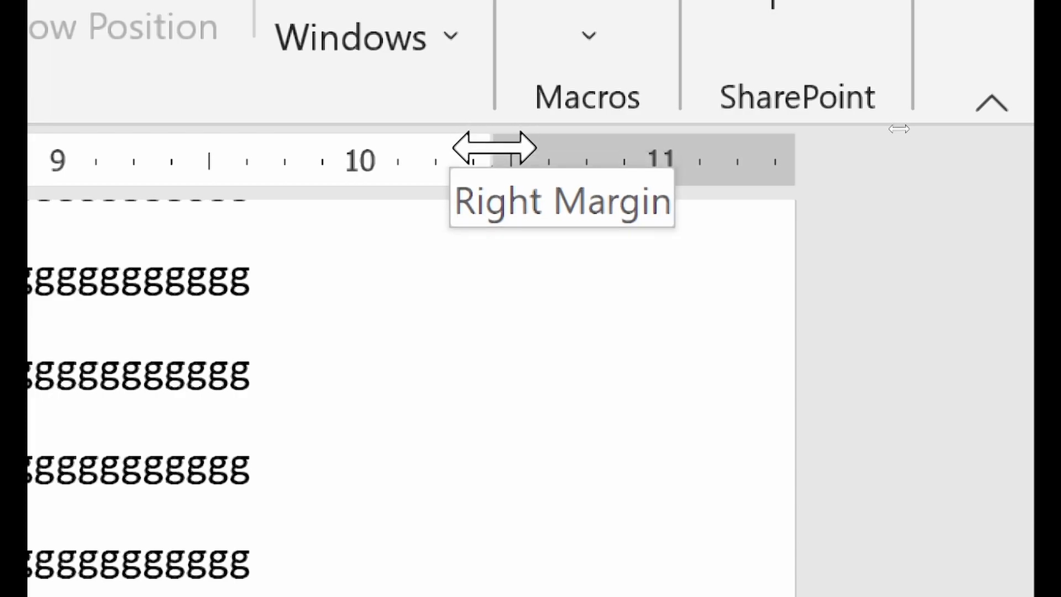
mouse_move(493, 148)
mouse_down()
mouse_move(730, 152)
mouse_move(714, 159)
mouse_up()
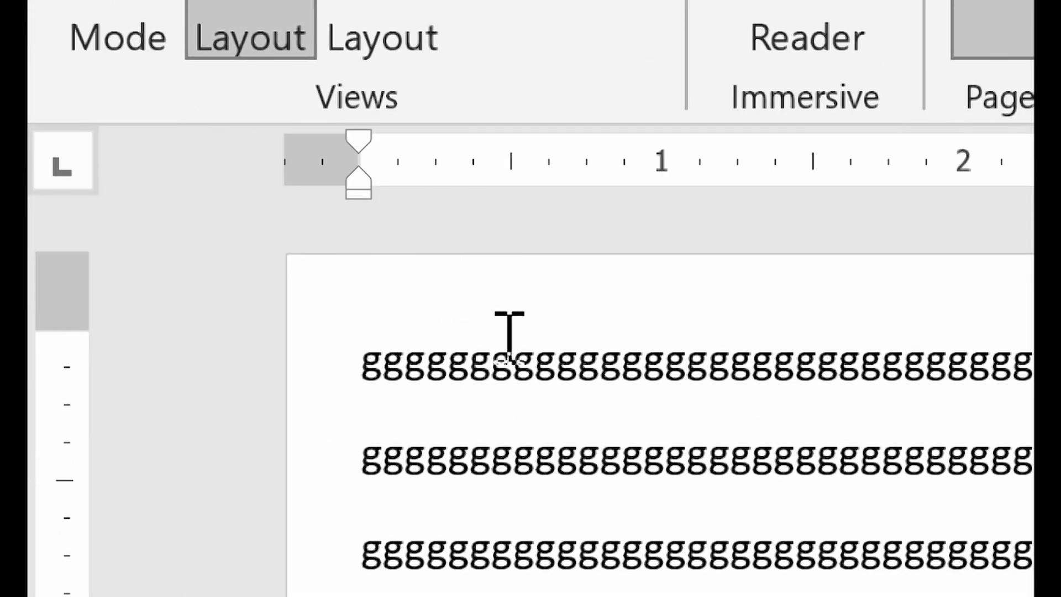
- Reduce the page's bottom margin to about 0.25" on the vertical ruler and check the filler text on the page
scroll(660, 387, down, 3)
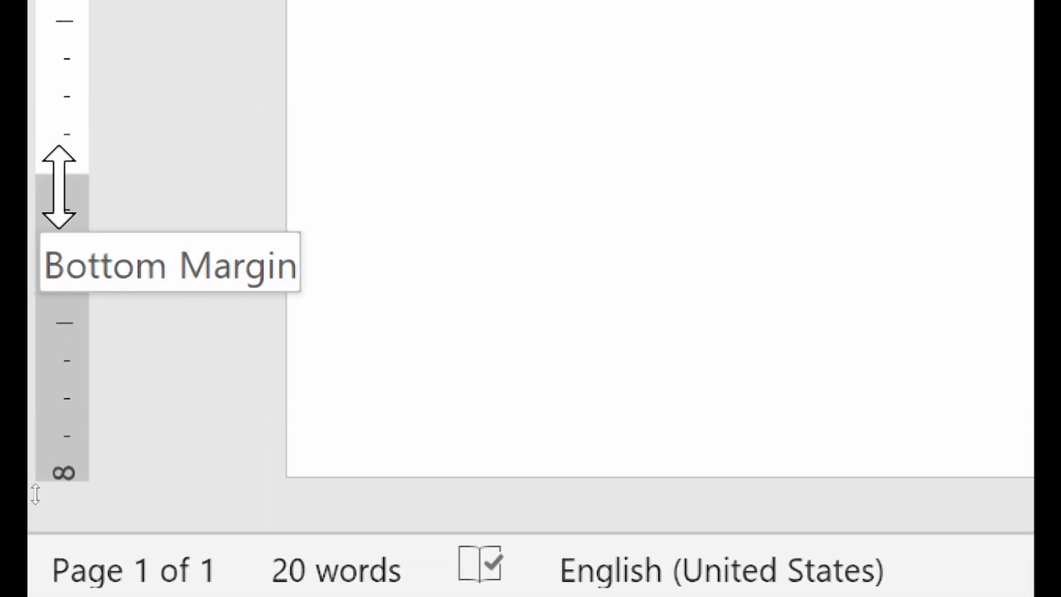
drag(59, 187, 116, 407)
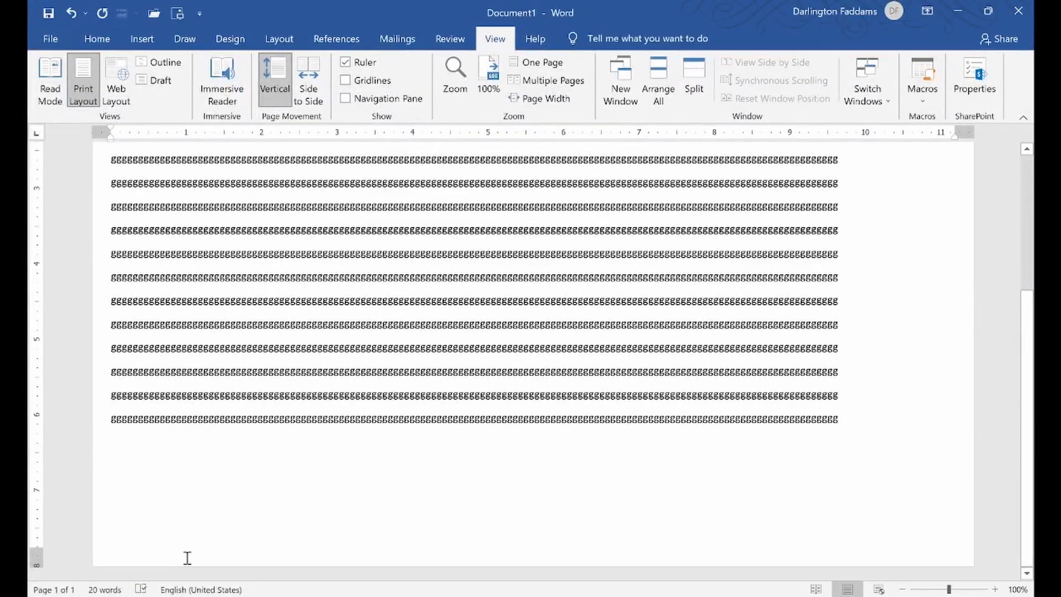
scroll(331, 513, up, 3)
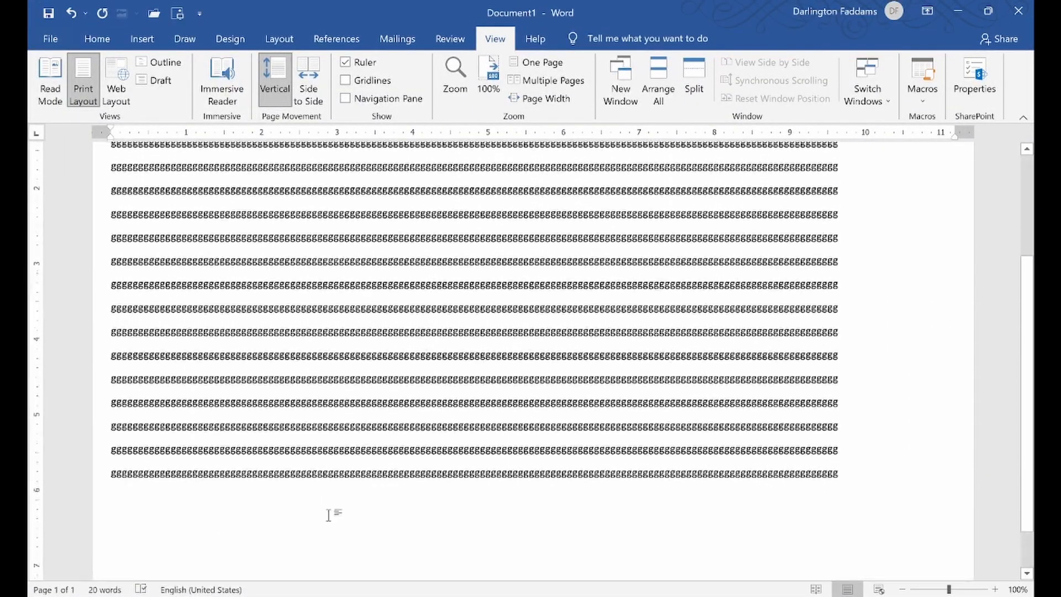
scroll(329, 514, down, 1)
scroll(549, 534, down, 1)
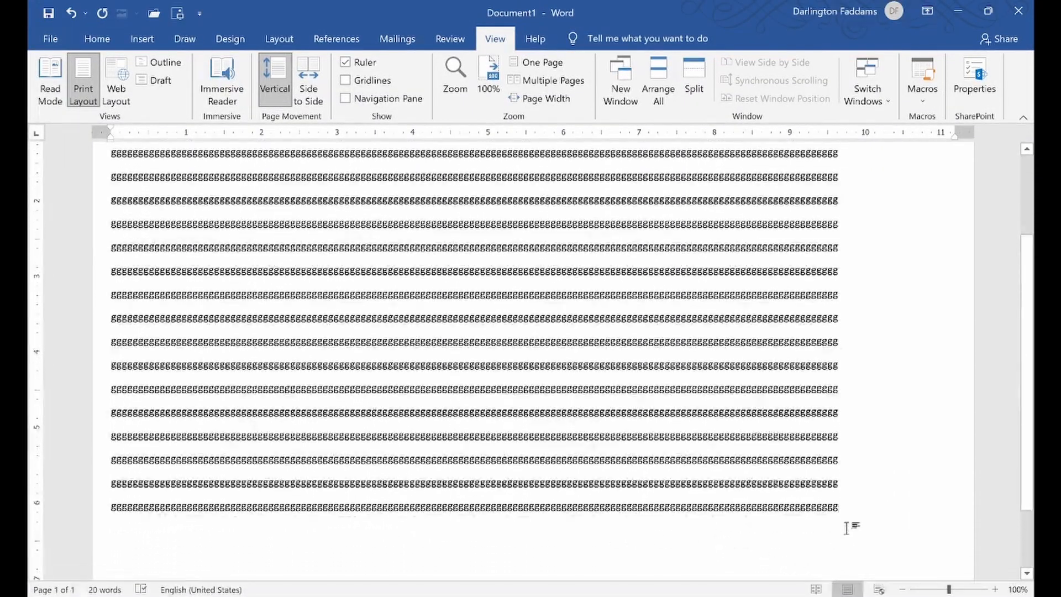
- Delete all the filler text from the page, and return to Word after viewing BCL BROCHURE.pdf in the browser
drag(855, 513, 30, 114)
key(Delete)
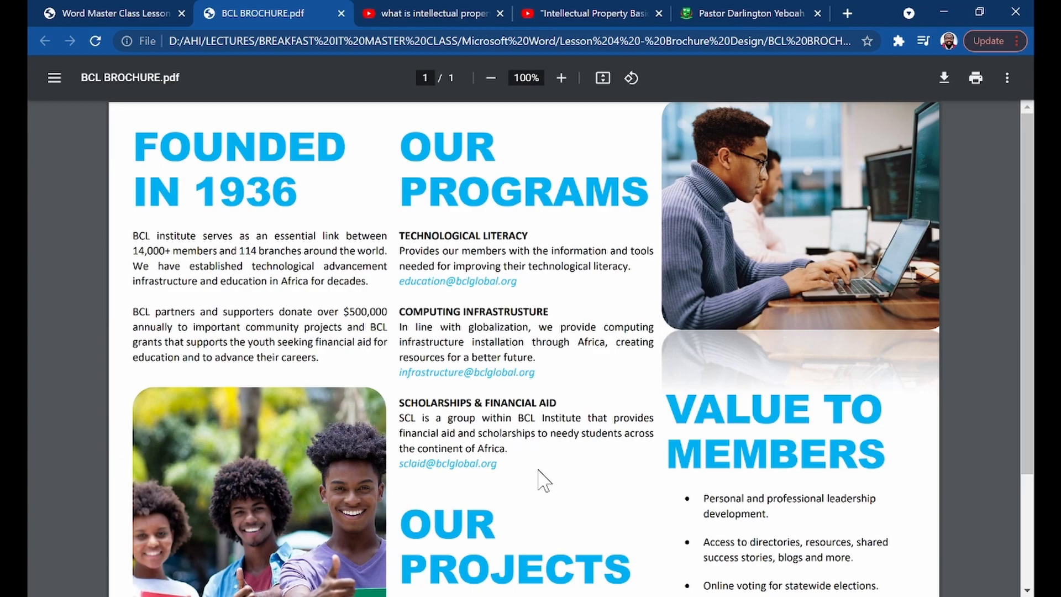
click(605, 596)
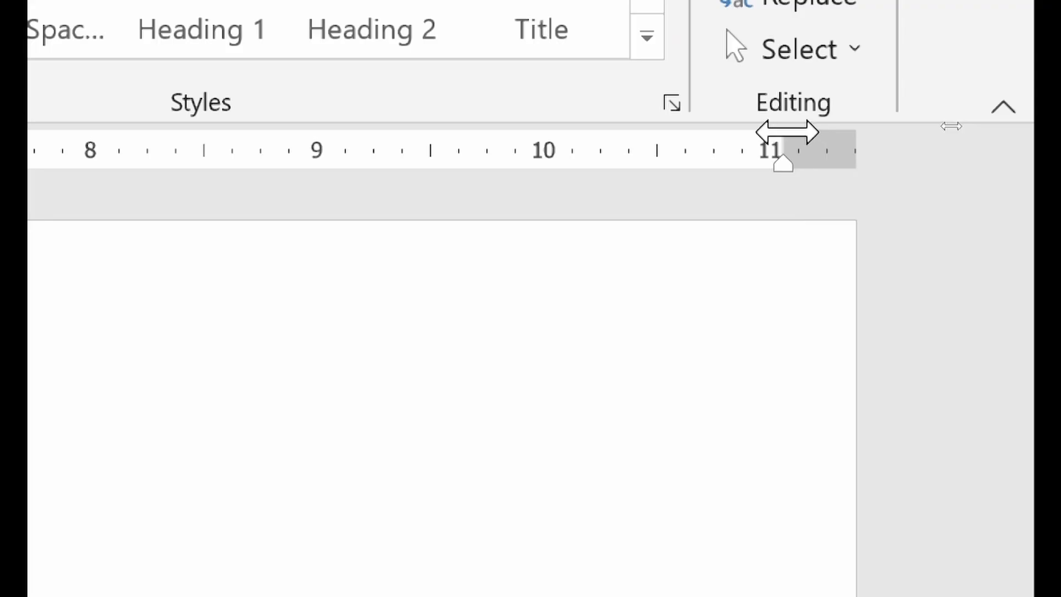
- Fine-tune the blank page's side margins on the horizontal ruler to about 0.26" right and 0.25" left
click(787, 133)
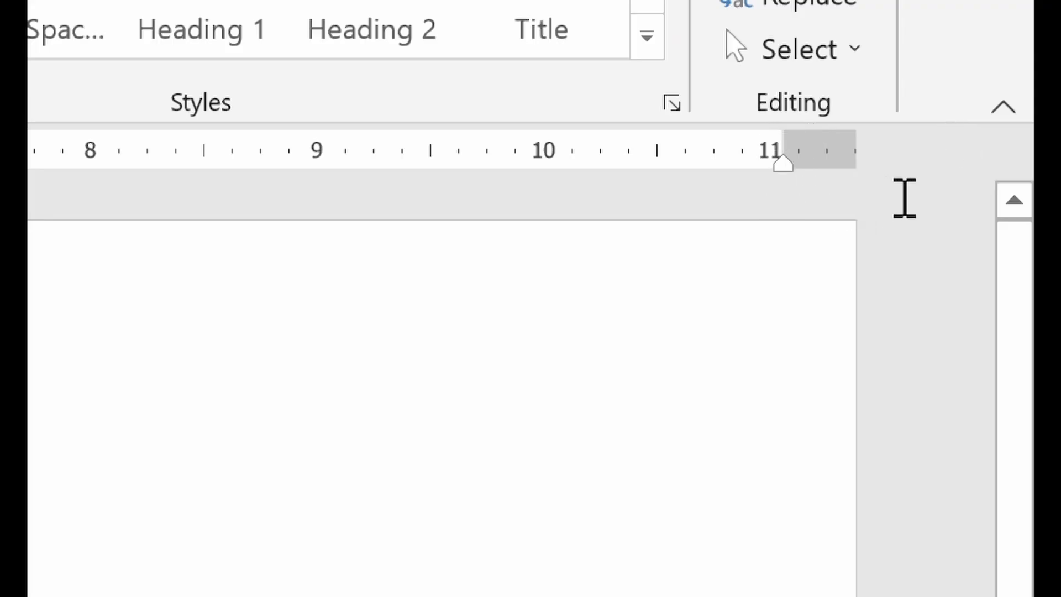
drag(779, 137, 797, 137)
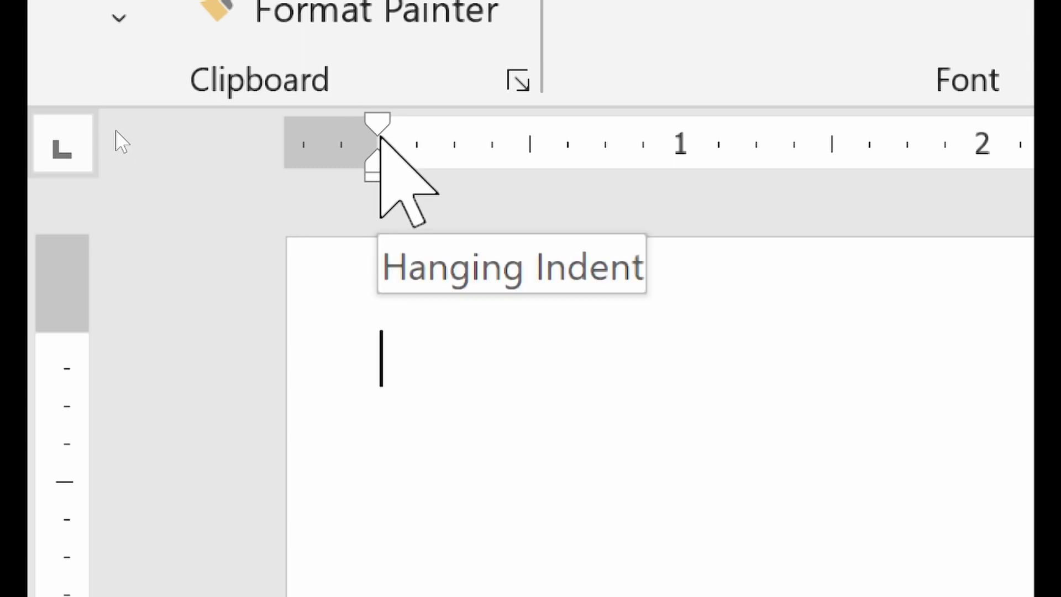
drag(371, 130, 357, 130)
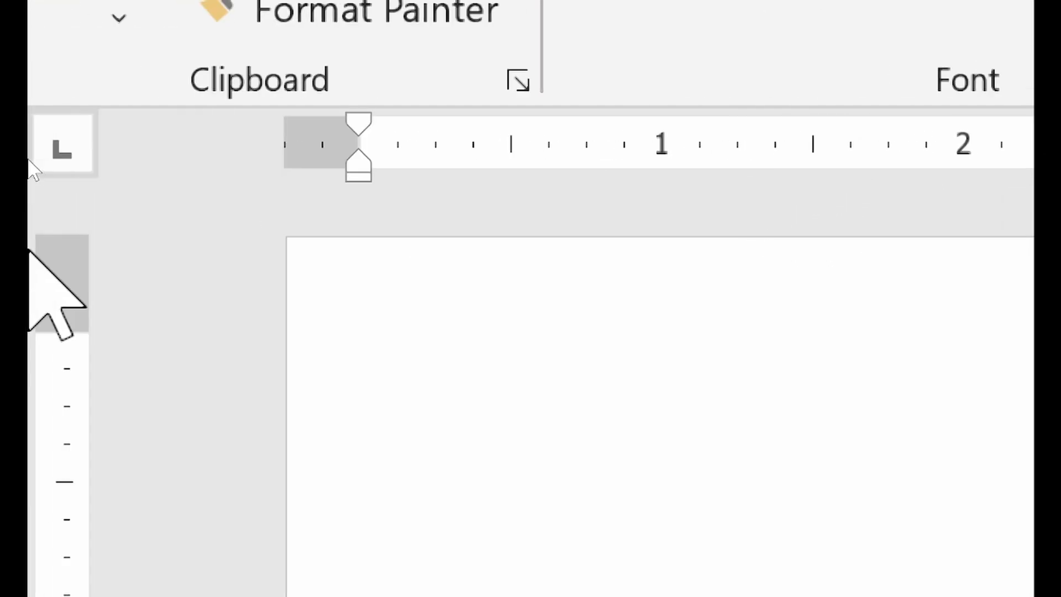
- Fine-tune the blank page's top and bottom margins to about 0.25" on the vertical ruler
drag(72, 331, 90, 319)
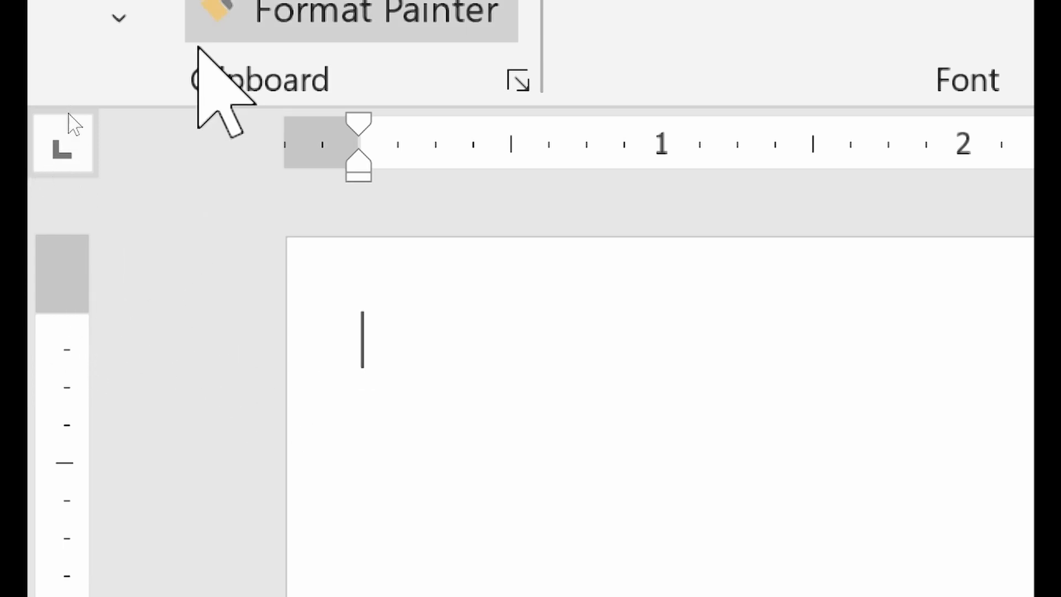
scroll(27, 433, down, 3)
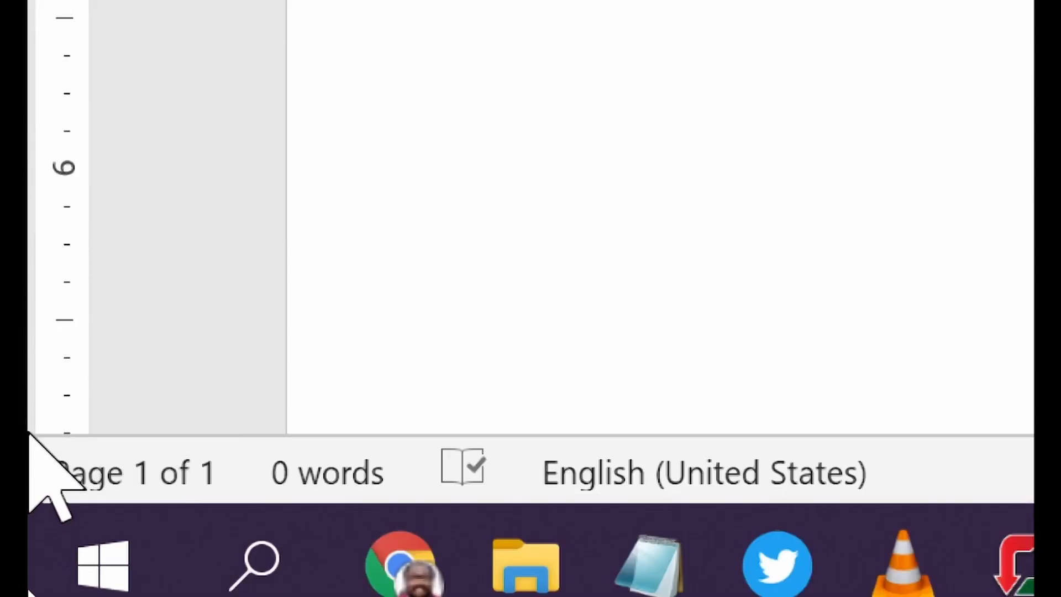
scroll(48, 437, down, 3)
drag(65, 376, 80, 394)
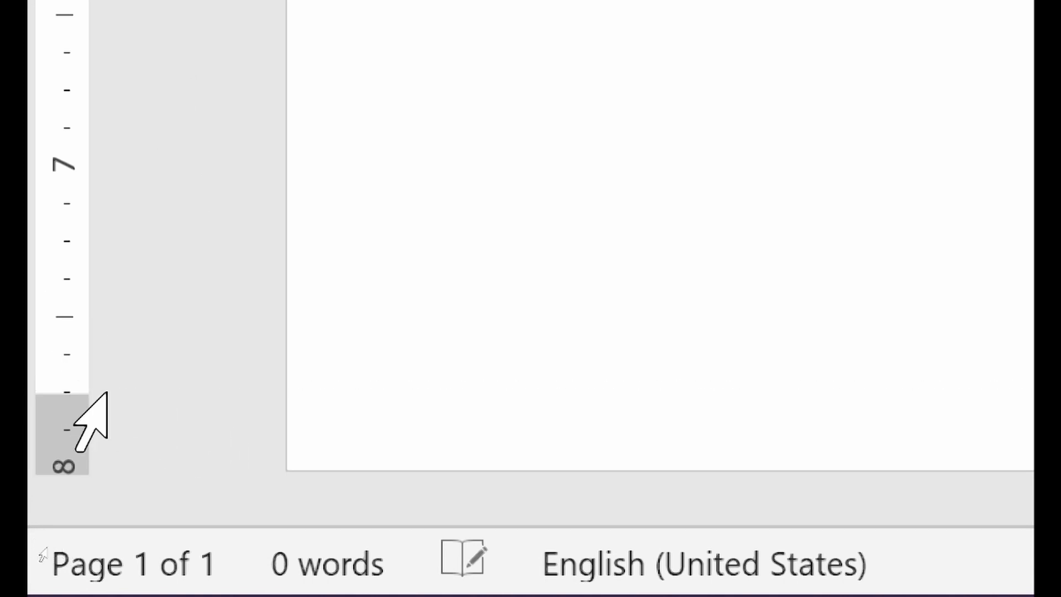
- Check the exact page margins in Page Setup, set the right margin to 0.25", and apply it to the whole document
scroll(471, 495, up, 2)
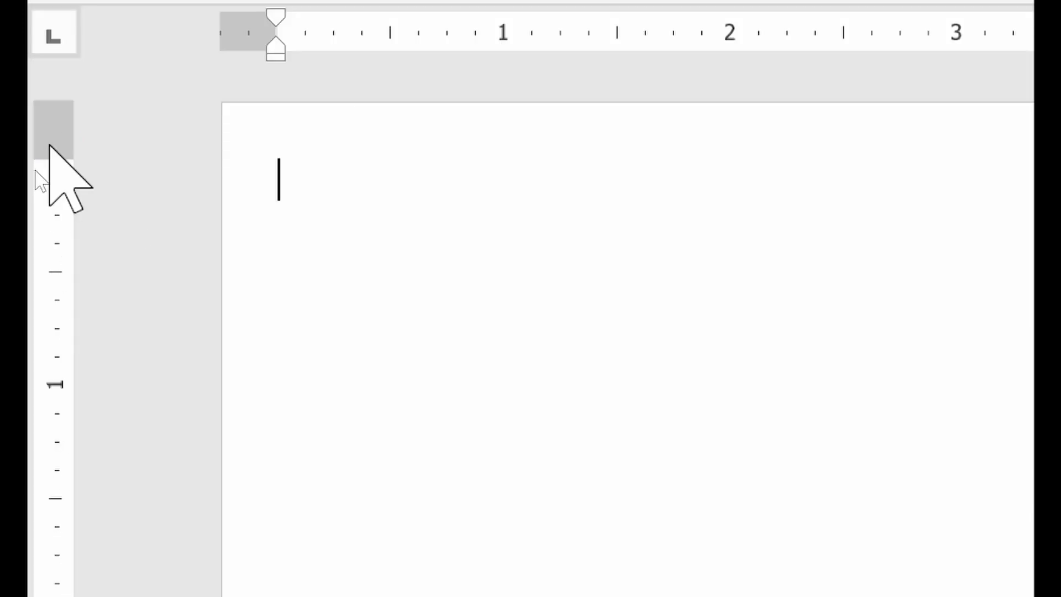
double_click(49, 146)
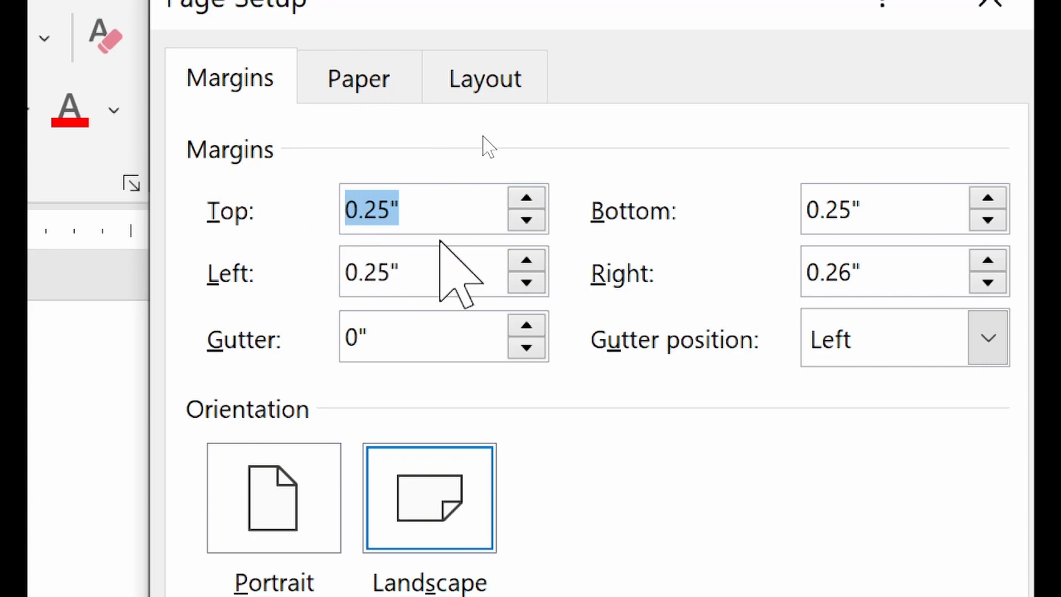
drag(442, 211, 259, 211)
drag(431, 280, 241, 268)
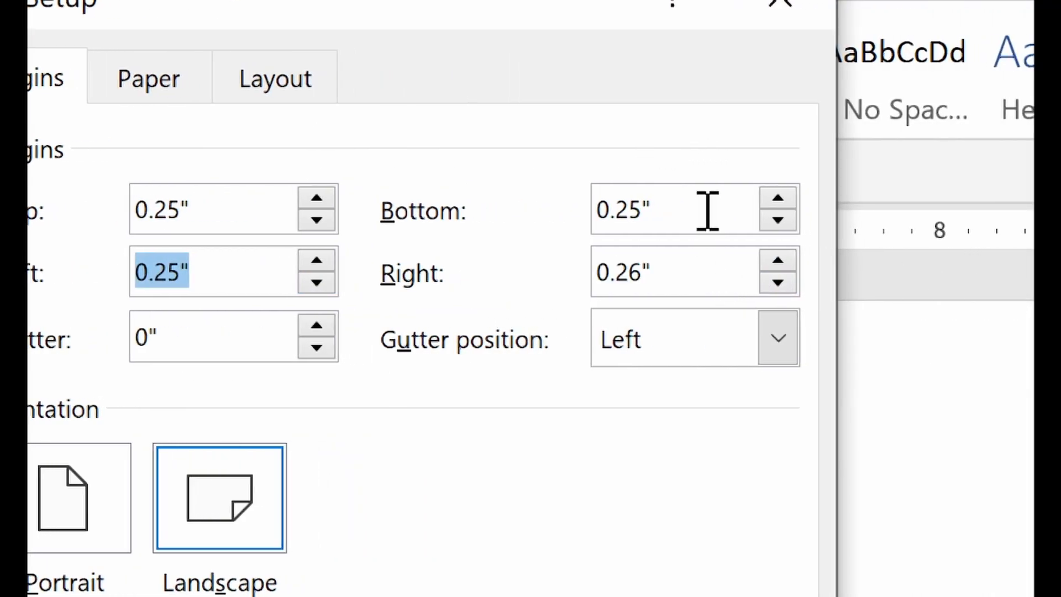
drag(916, 213, 646, 194)
drag(630, 279, 643, 280)
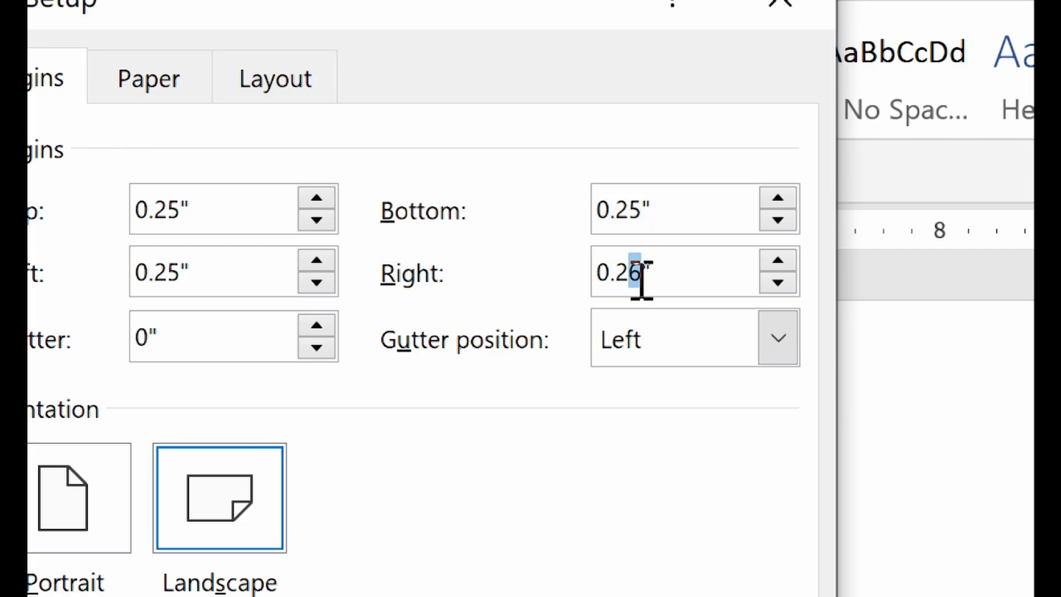
text(5)
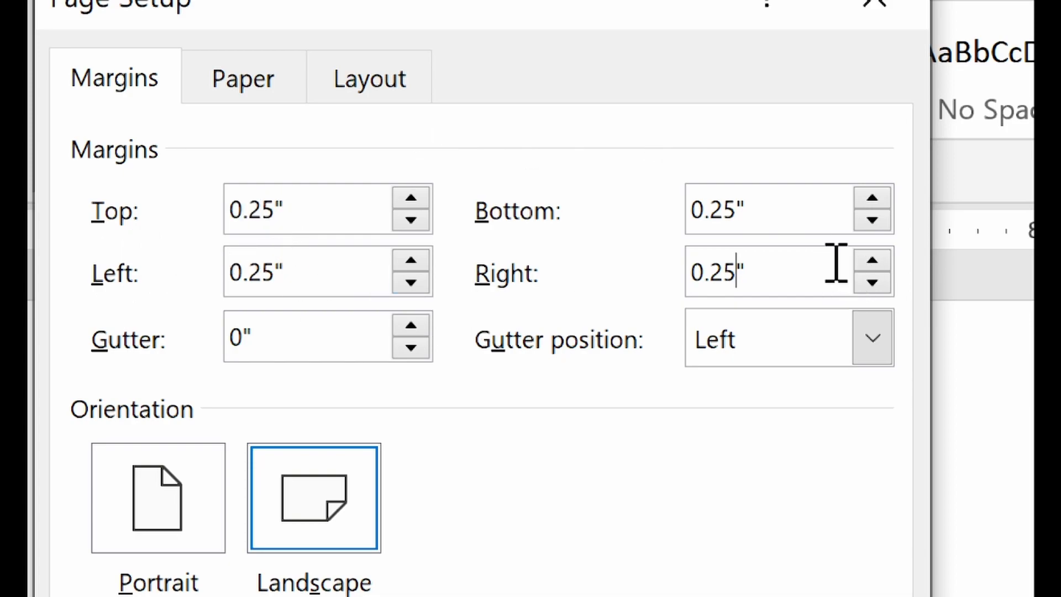
click(825, 208)
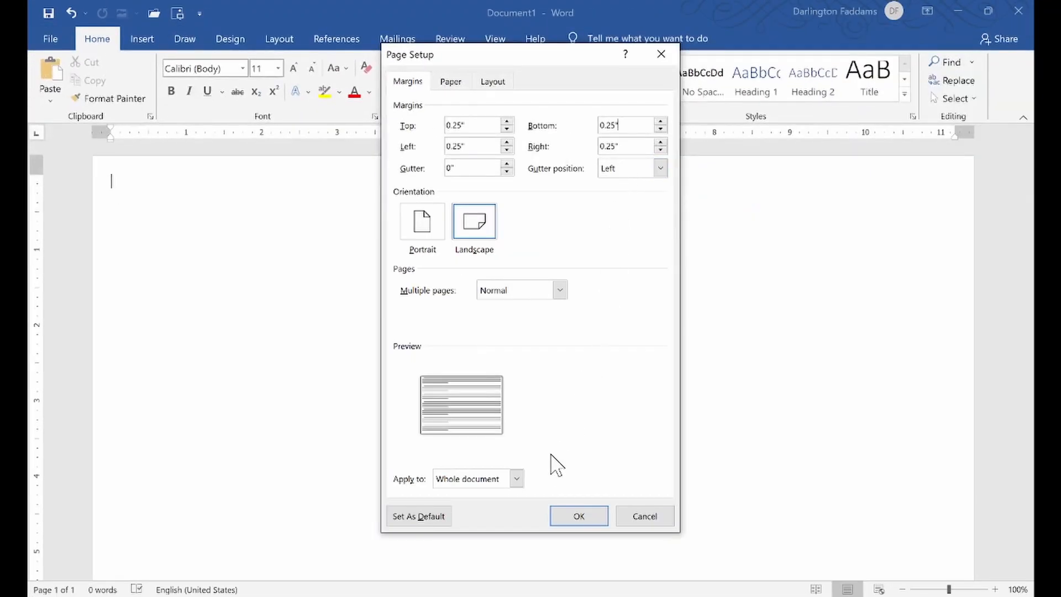
click(574, 517)
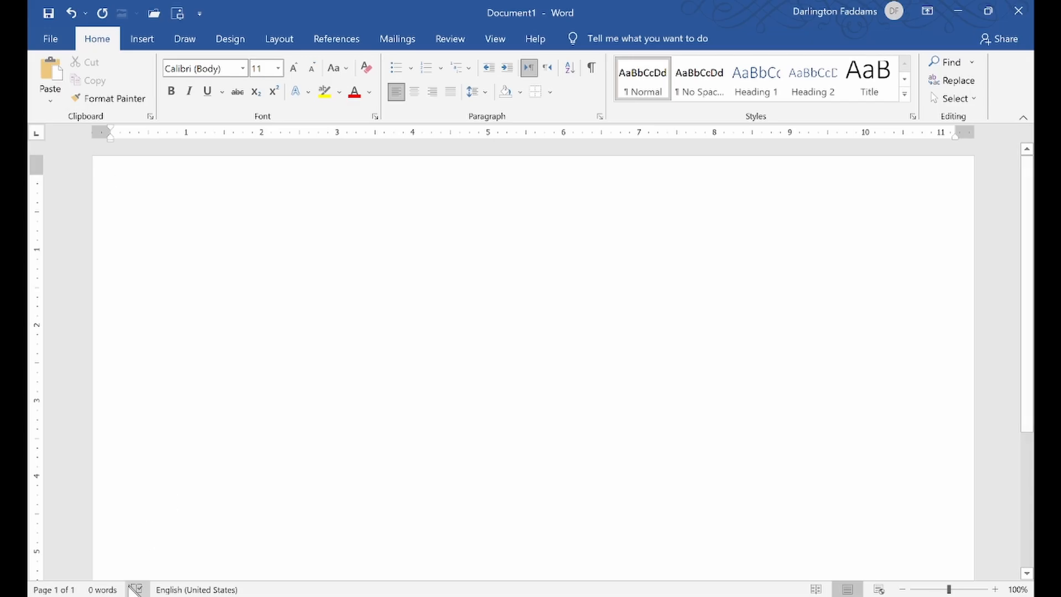
- Switch to the browser to look at the column layout of BCL BROCHURE.pdf, and return to the blank Word document
mouse_move(122, 594)
click(121, 544)
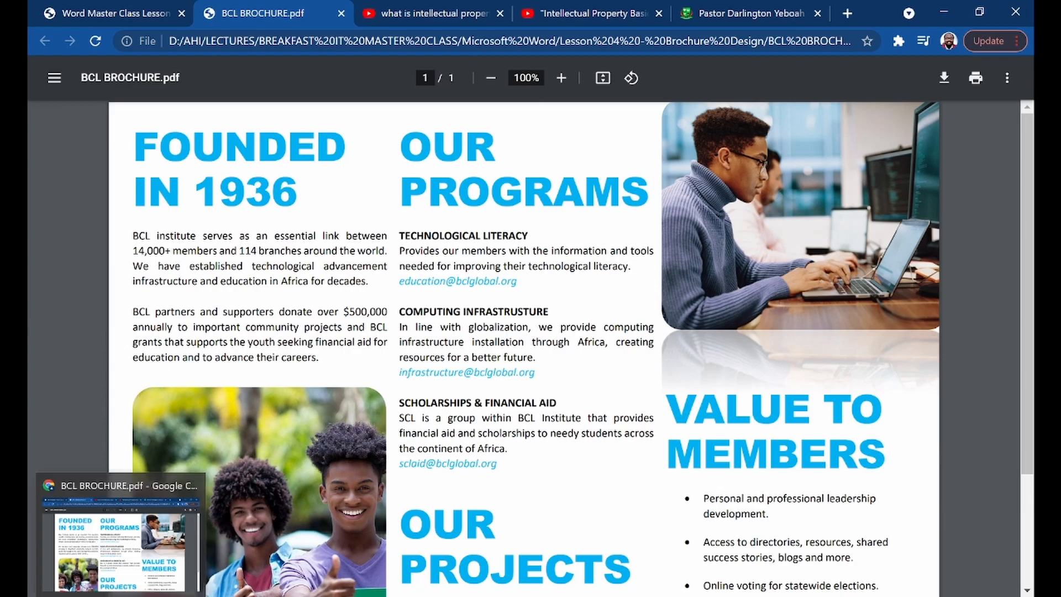
click(121, 594)
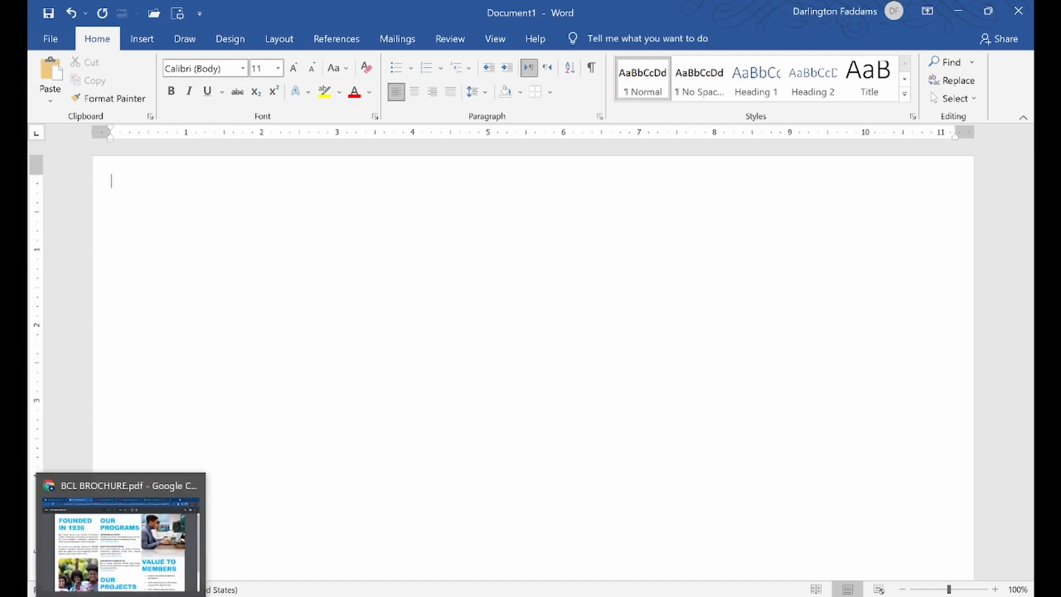
- Split the blank page into three columns and narrow the spacing between them to about 0.25" on the horizontal ruler
click(121, 595)
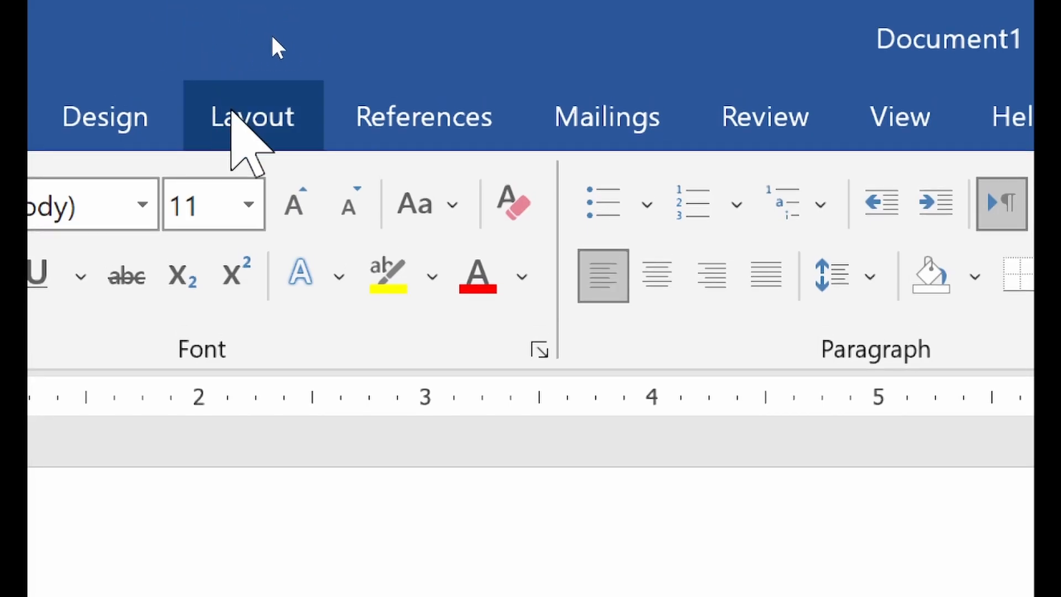
click(232, 111)
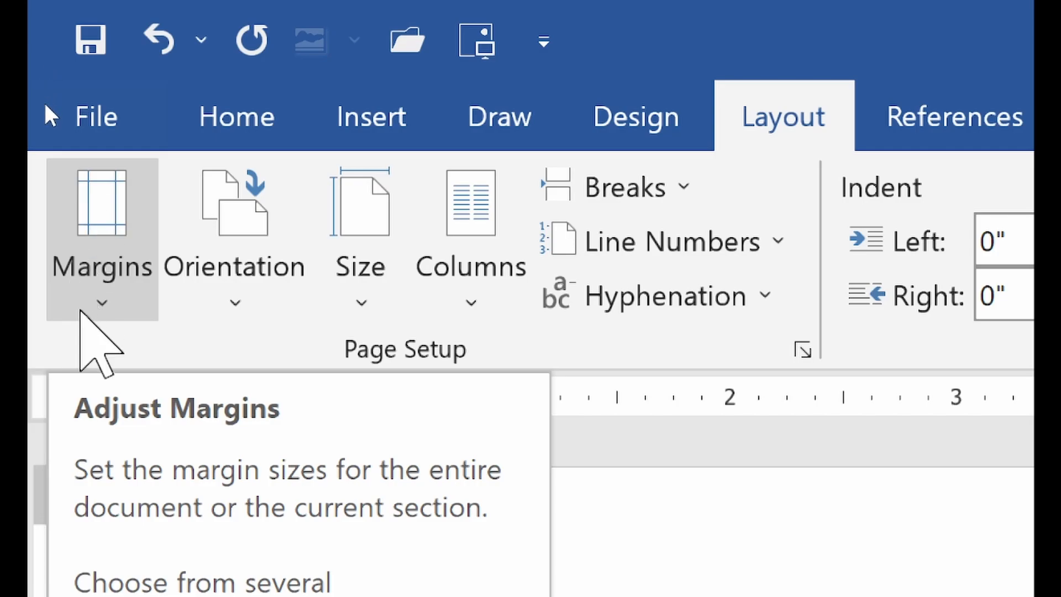
click(91, 303)
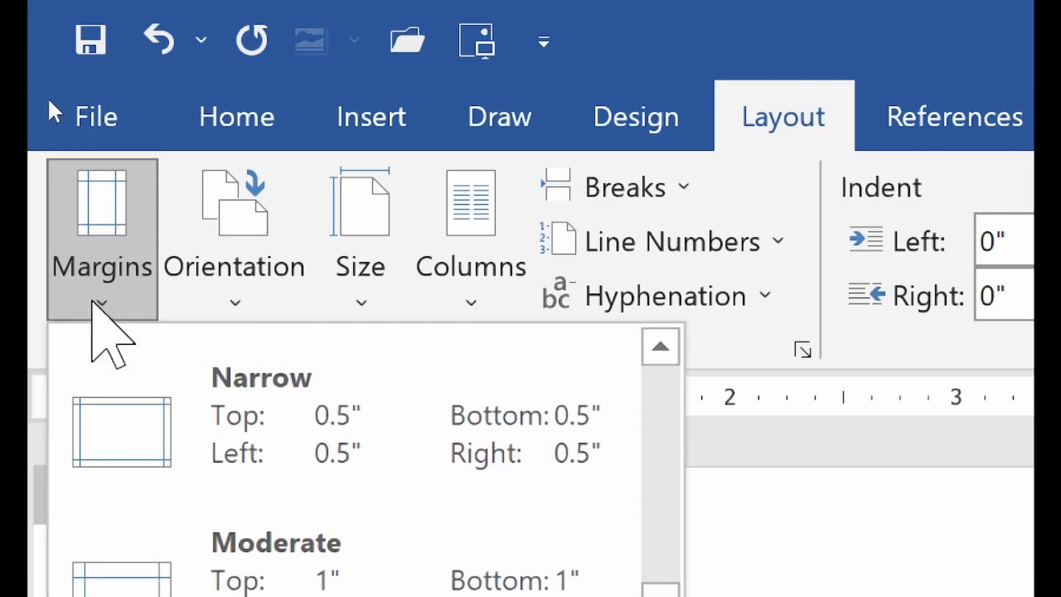
click(91, 303)
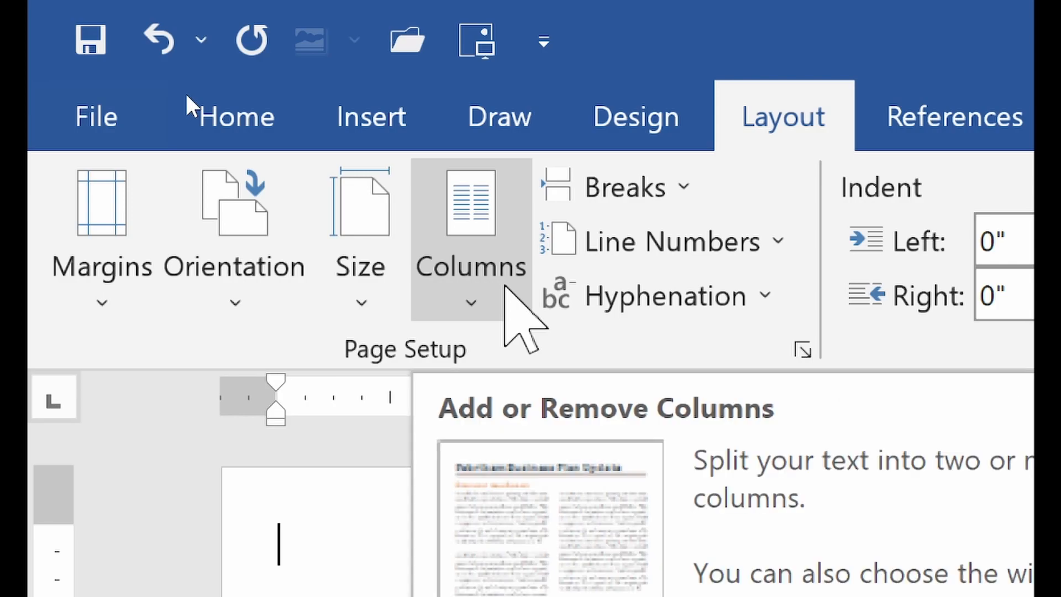
click(473, 301)
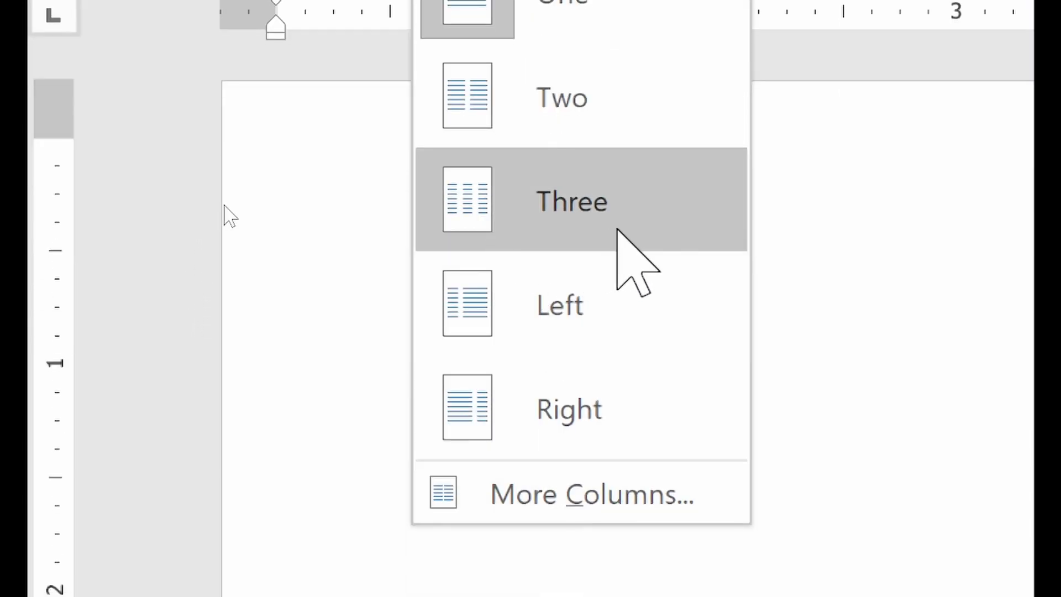
click(618, 231)
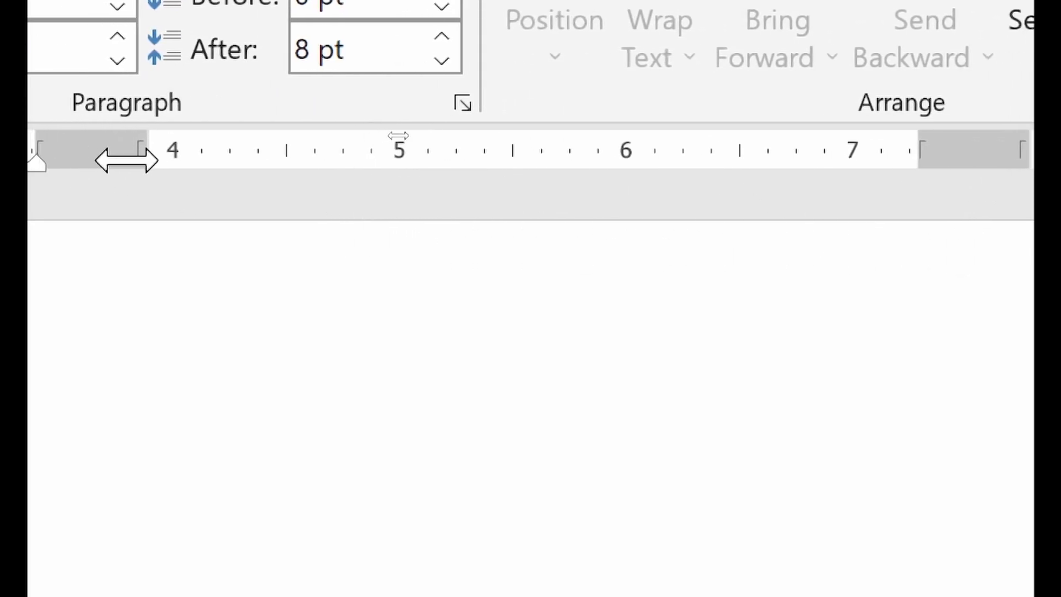
mouse_move(139, 150)
mouse_down()
mouse_move(128, 149)
mouse_move(166, 149)
mouse_move(130, 150)
mouse_up()
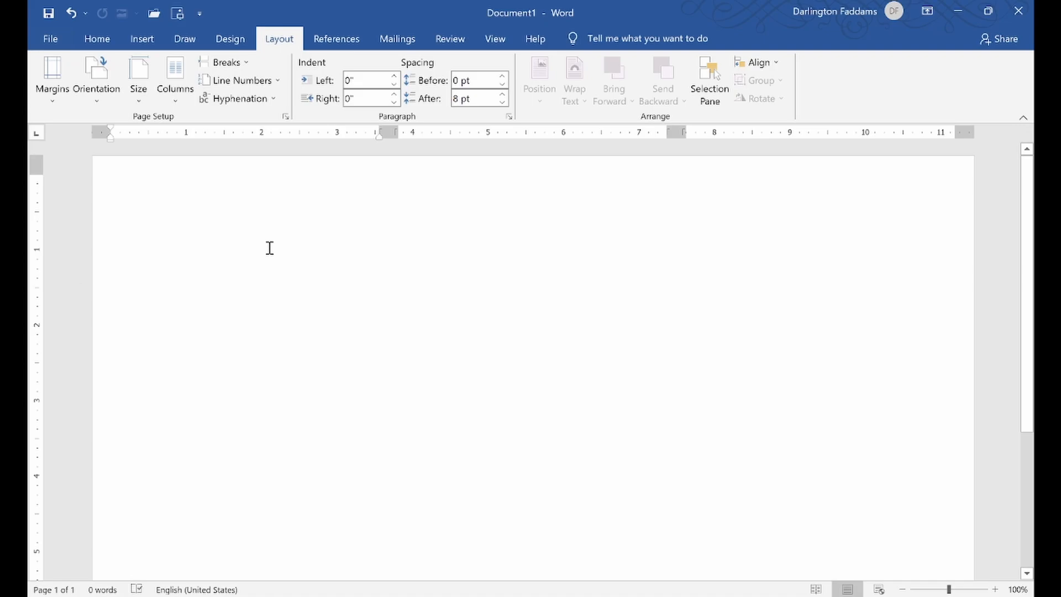
- Switch to BCL BROCHURE.pdf in the browser to read its first heading, and enter "FOUNDED IN 1936" in the Word document's first column
mouse_move(177, 557)
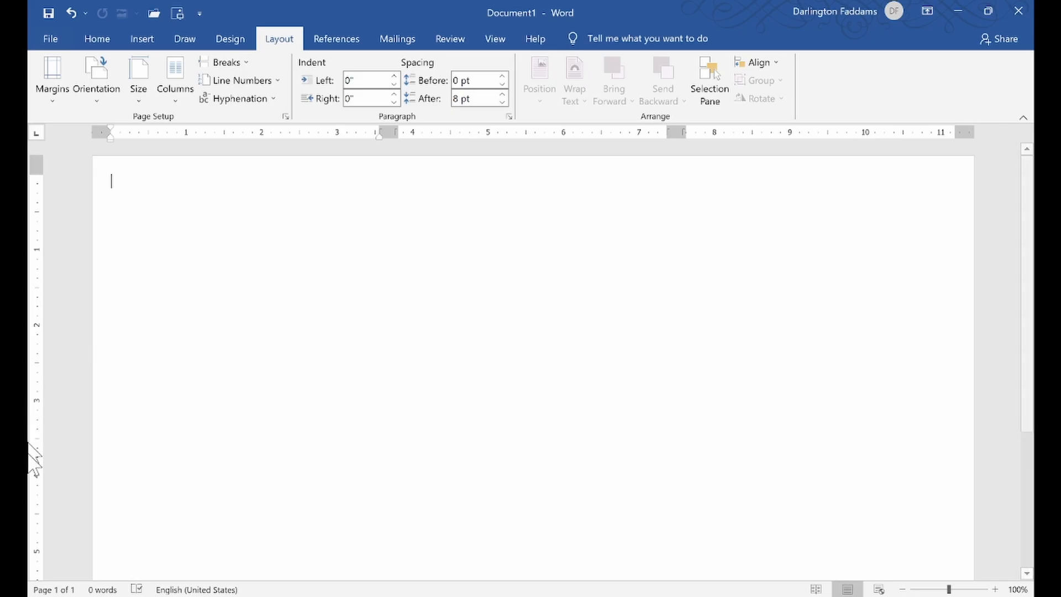
click(51, 487)
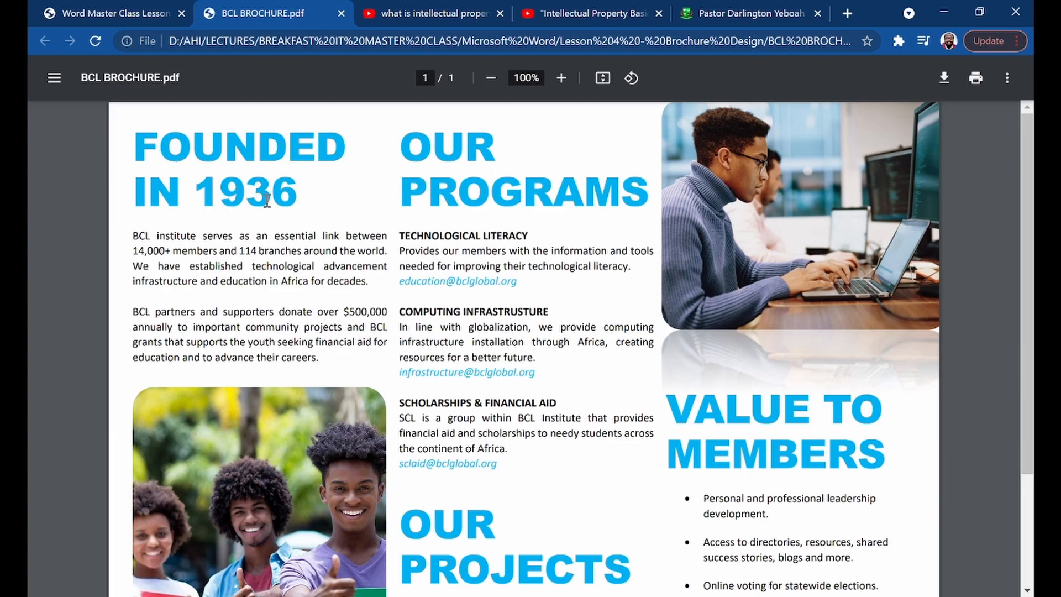
click(587, 596)
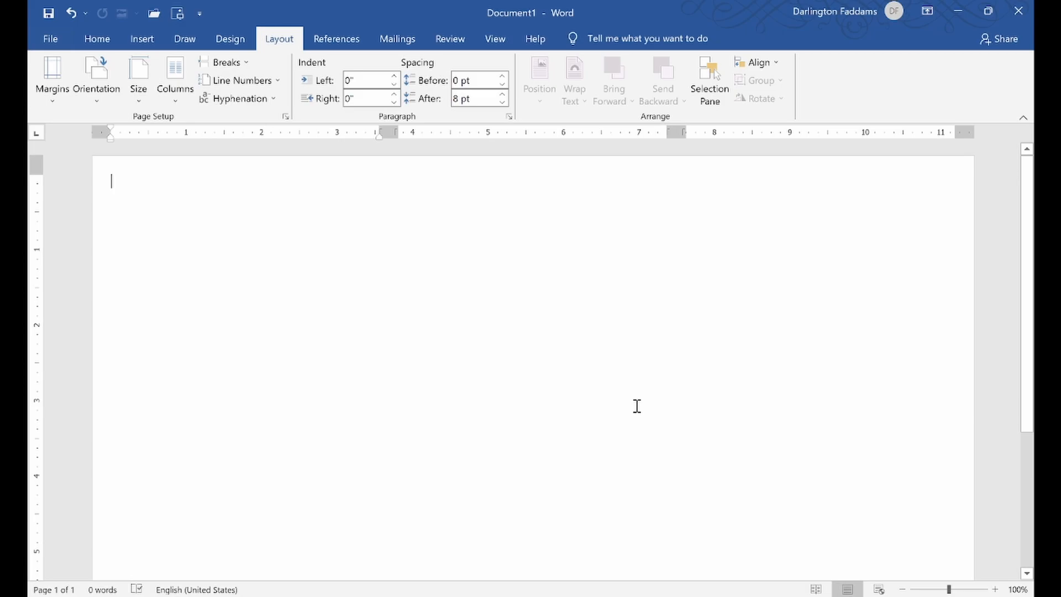
text(FOUNDED IN 1936)
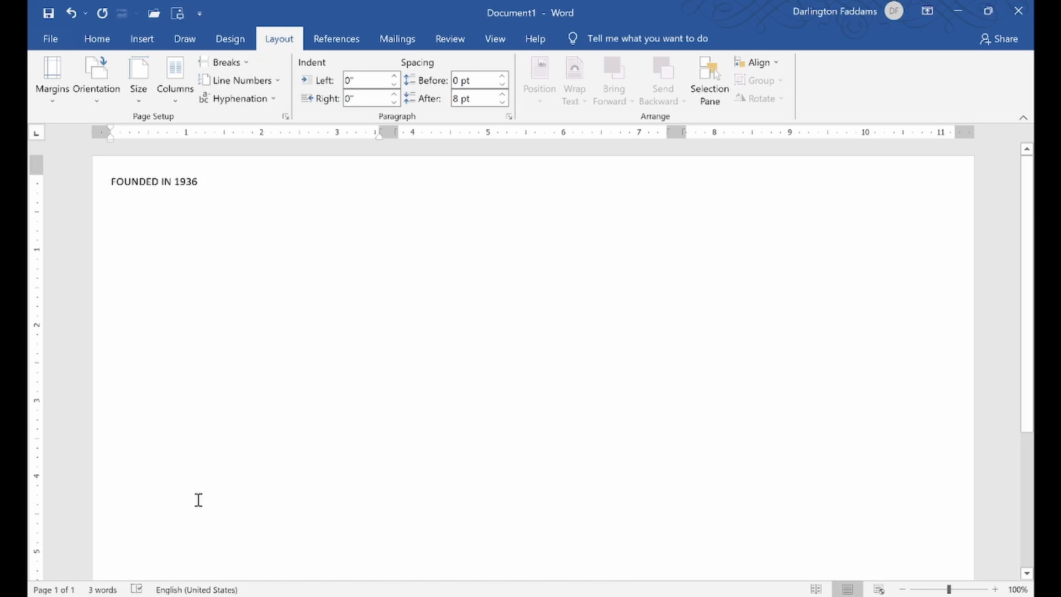
- Switch to the browser to examine the brochure's first heading, and compare it with the heading in the Word document
click(129, 595)
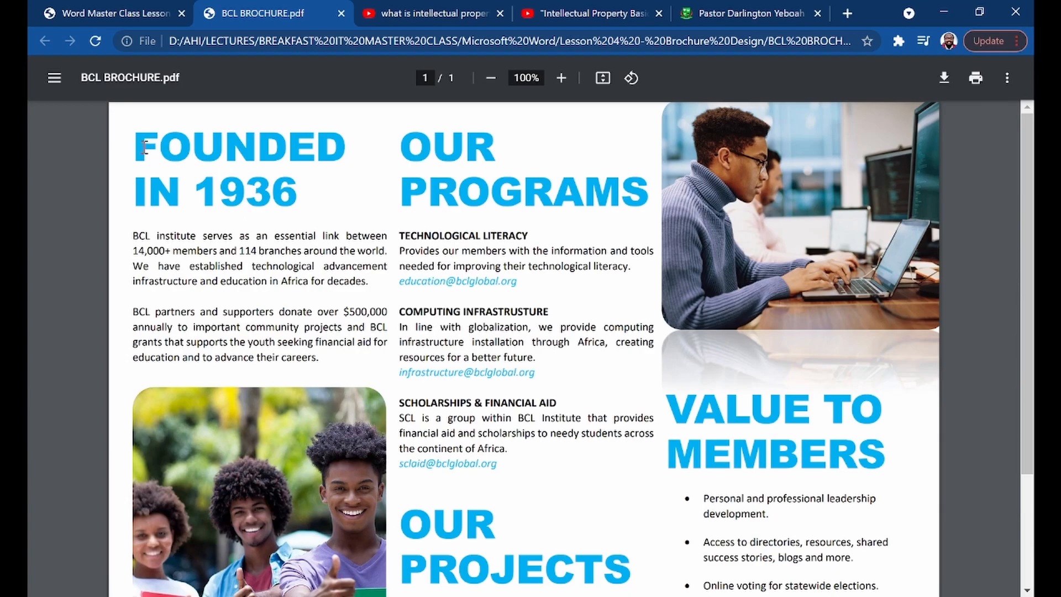
drag(137, 143, 288, 190)
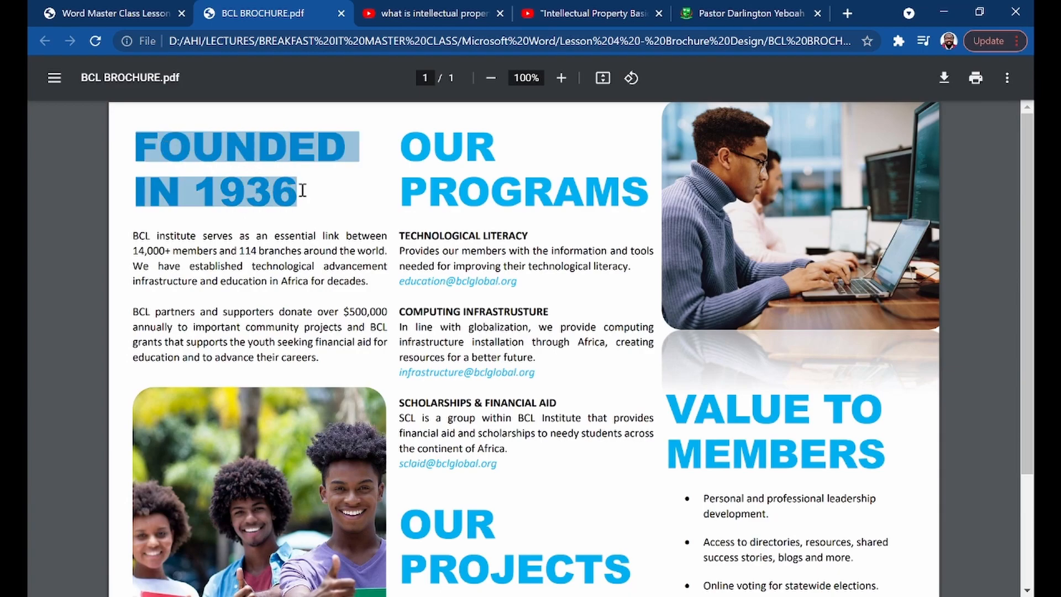
click(303, 191)
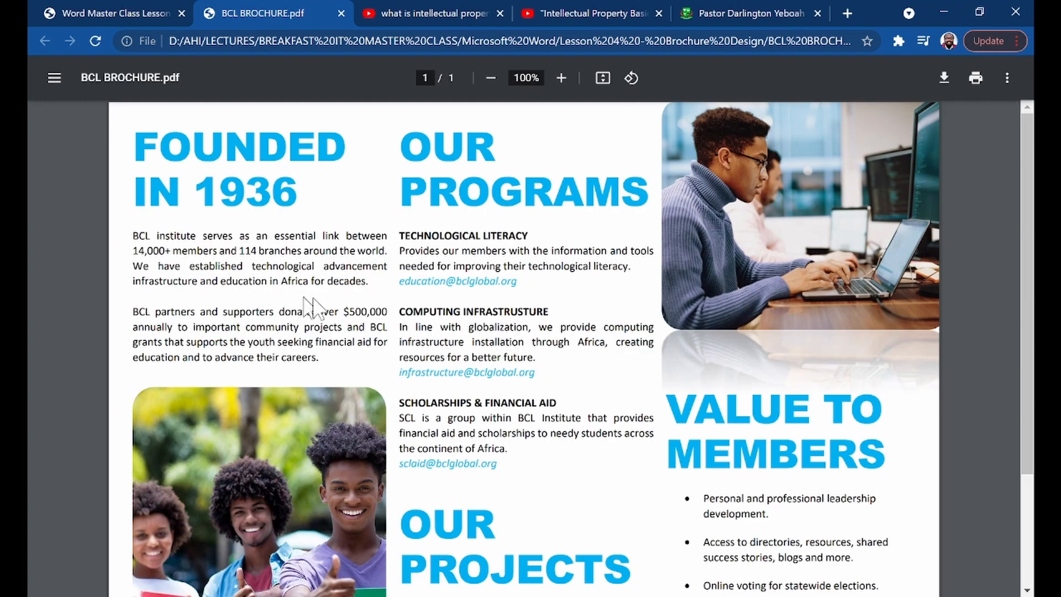
click(590, 596)
click(590, 596)
drag(137, 122, 370, 213)
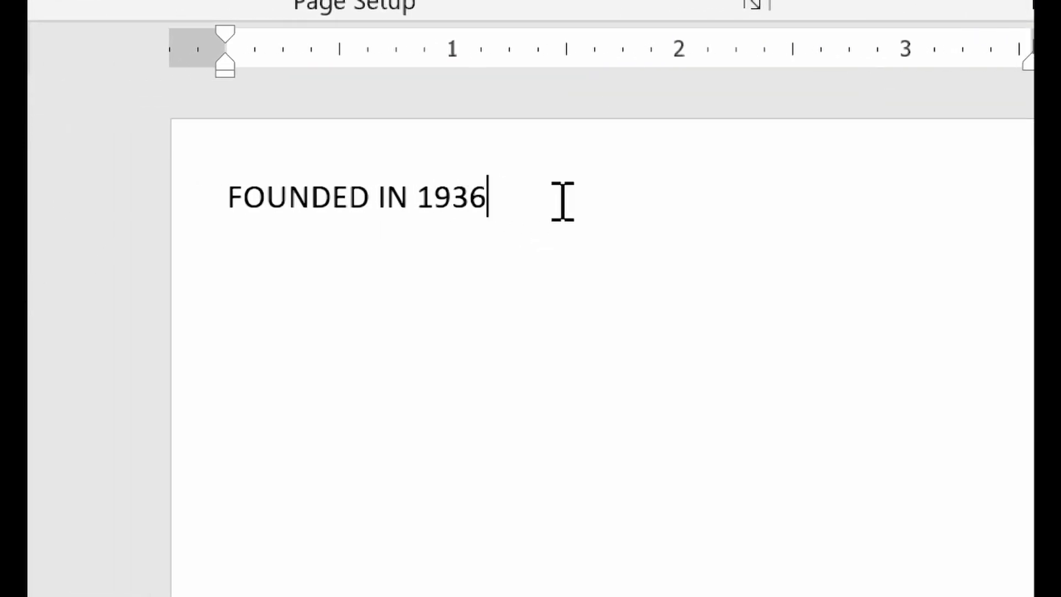
drag(216, 202, 552, 215)
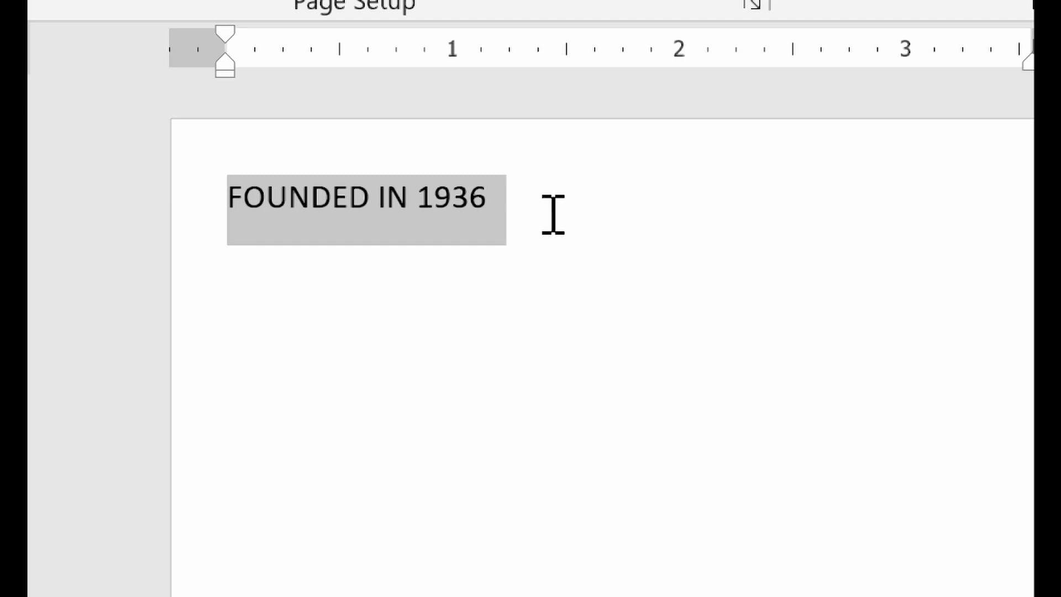
click(290, 195)
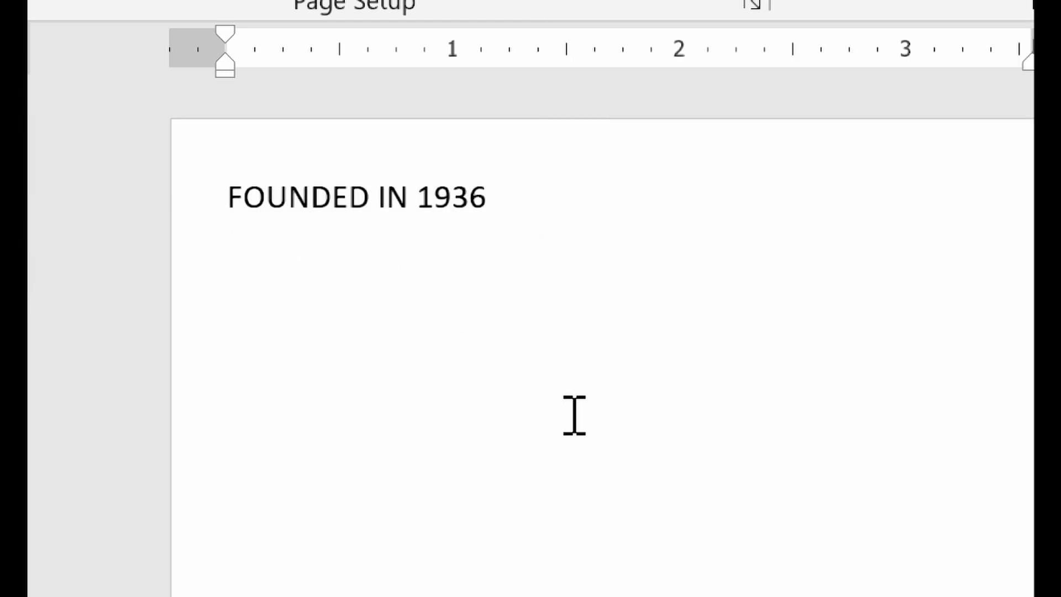
- Add two line breaks after the heading "FOUNDED IN 1936"
click(540, 204)
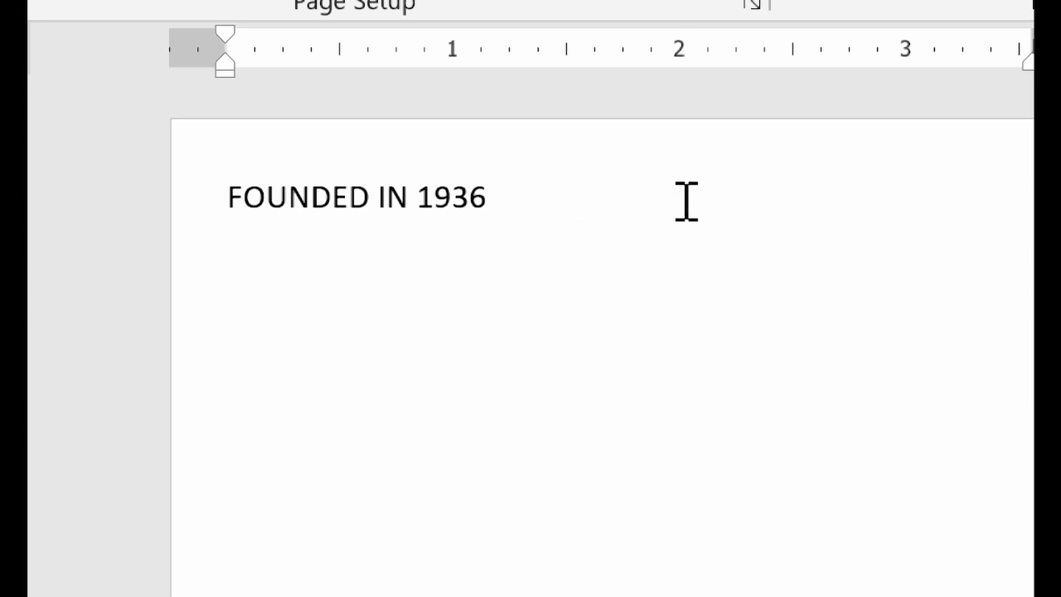
key(Return)
key(Return)
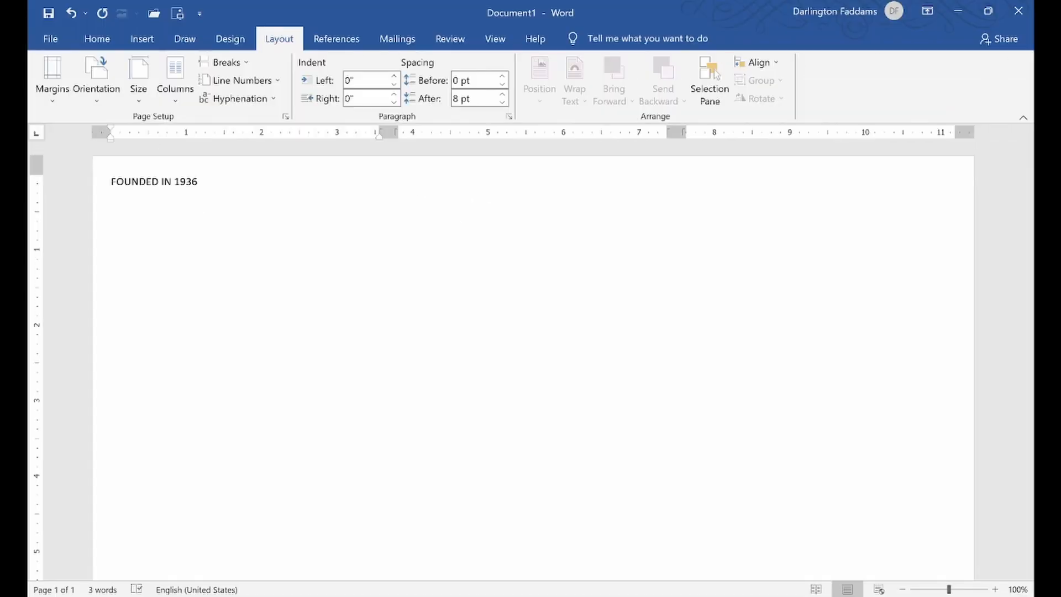
- Switch to BCL BROCHURE.pdf in the browser and copy the two body paragraphs under "FOUNDED IN 1936"
click(141, 595)
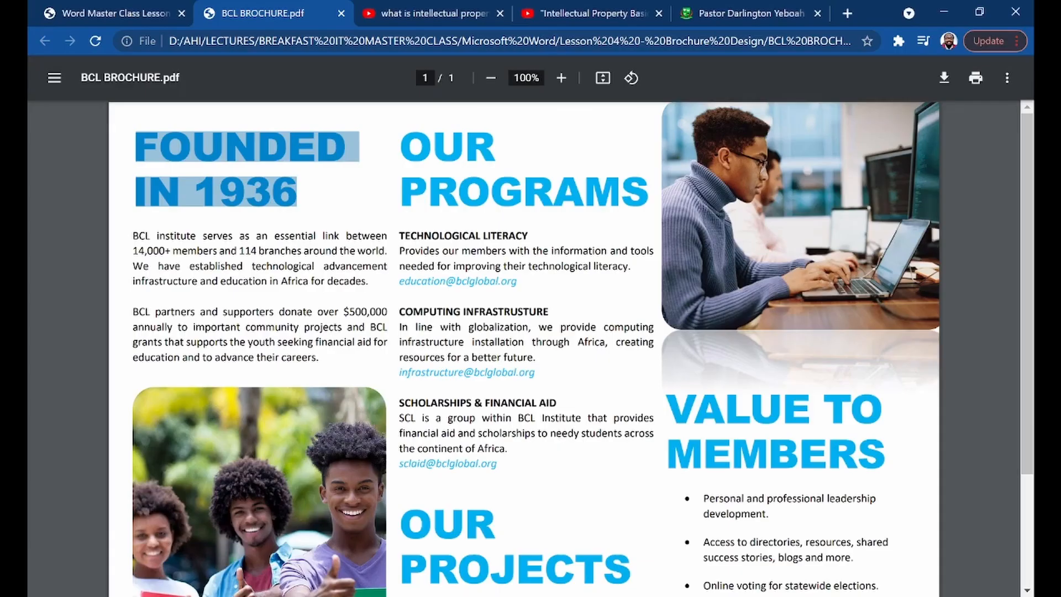
click(156, 258)
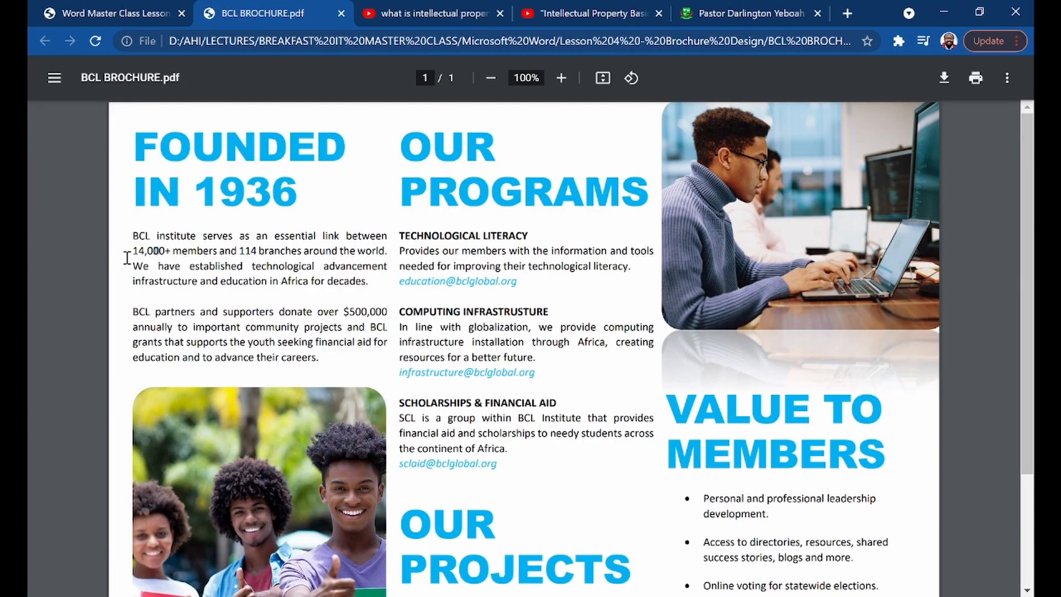
drag(134, 239, 318, 364)
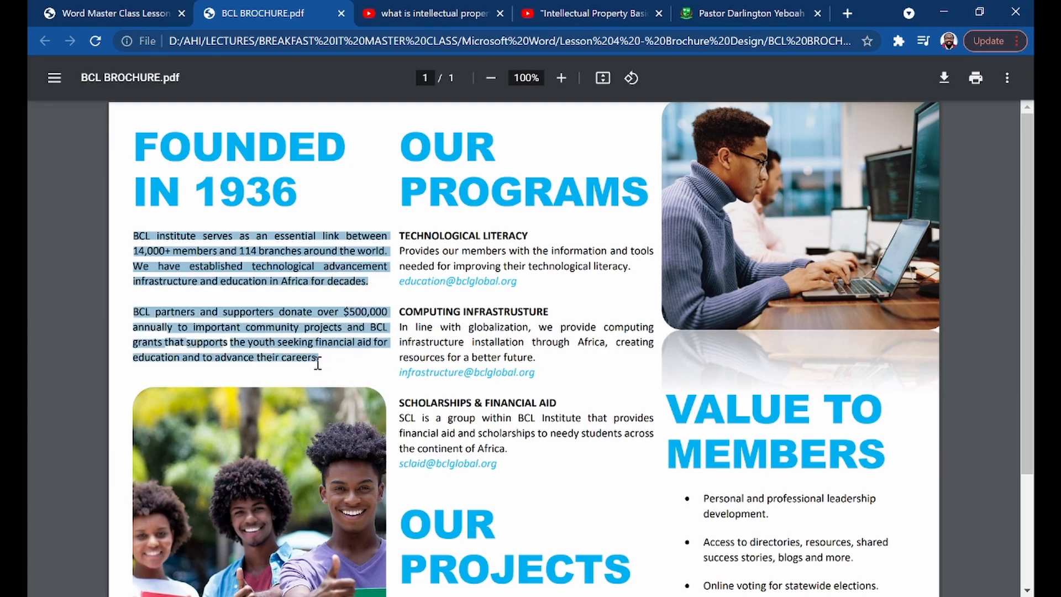
right_click(297, 316)
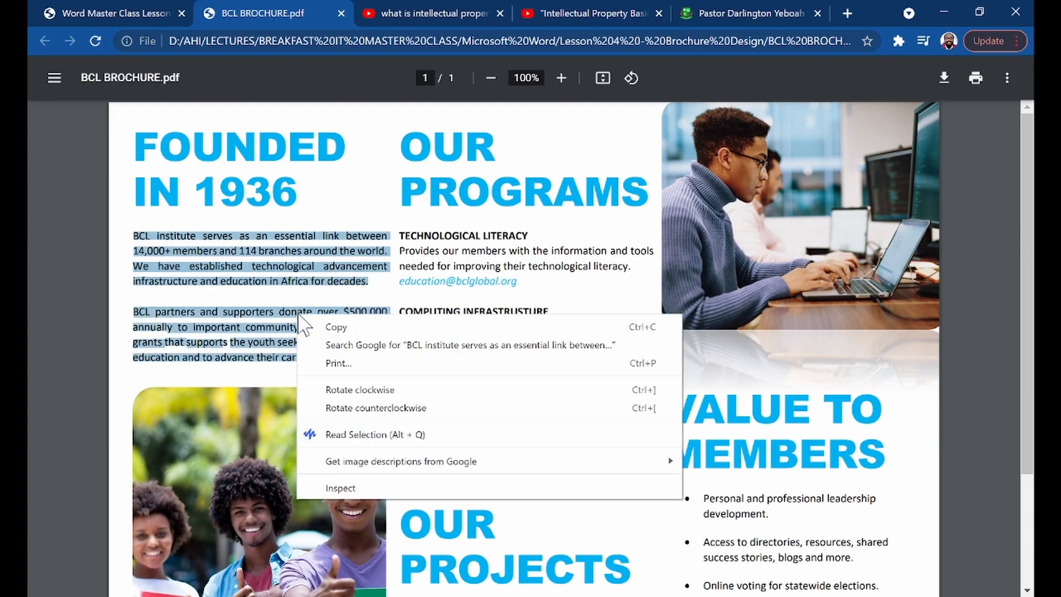
click(326, 327)
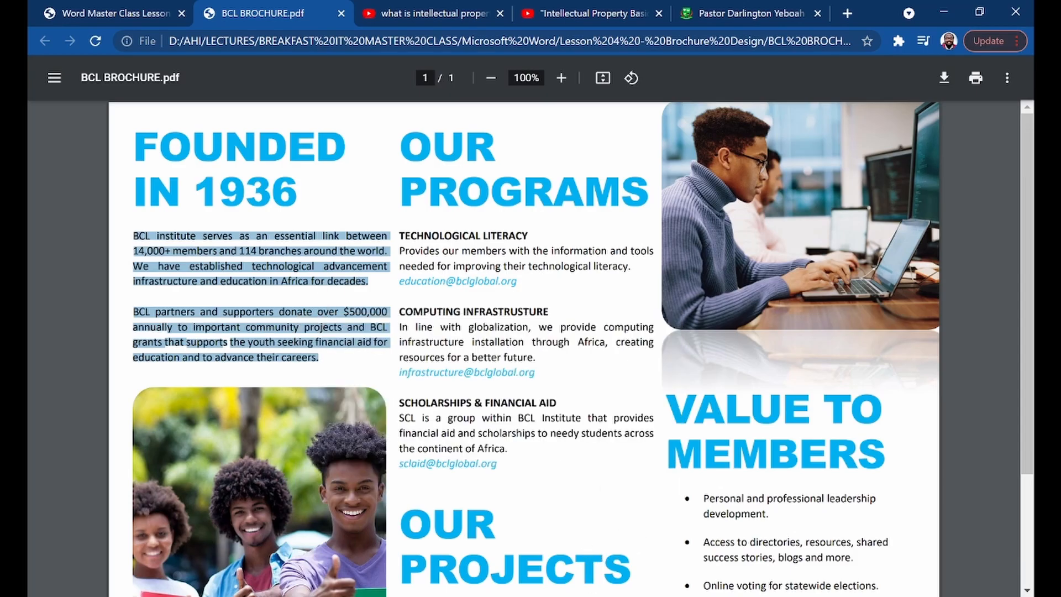
- Return to Word and insert the copied paragraphs below the heading with Paste Special as Unformatted Text
click(589, 595)
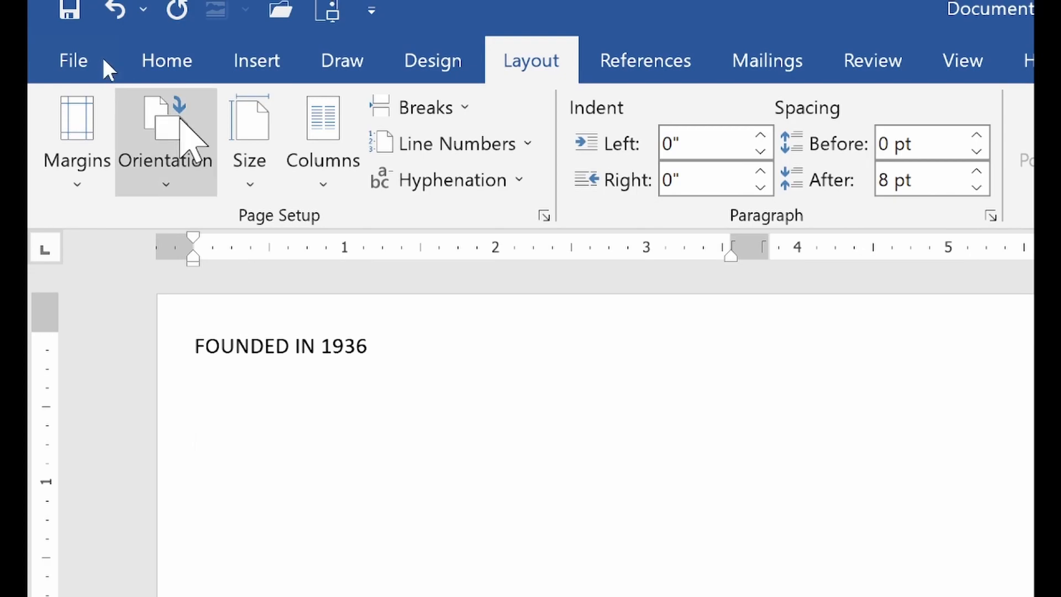
click(179, 68)
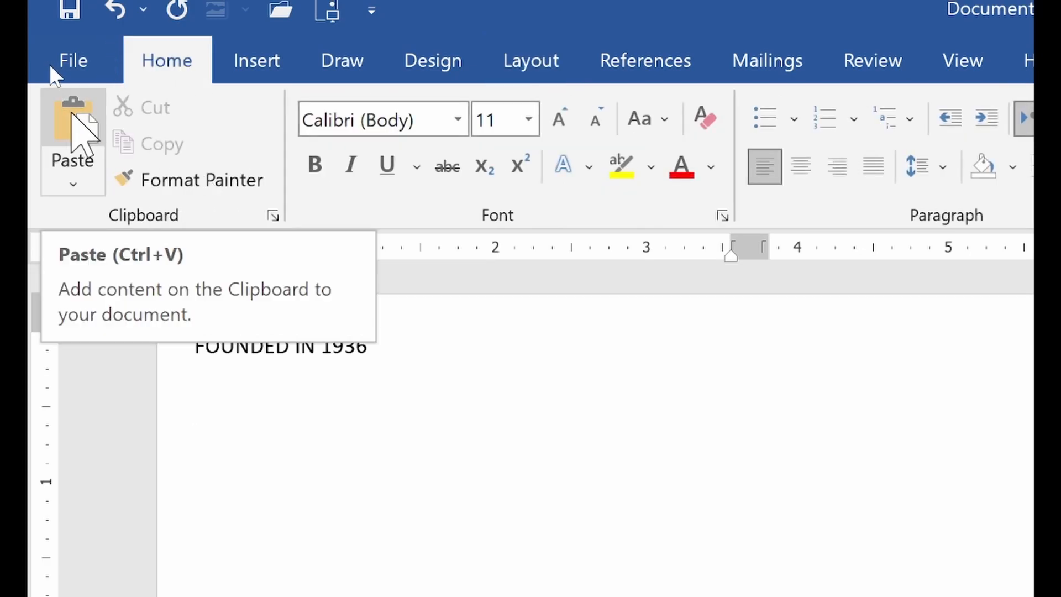
click(76, 185)
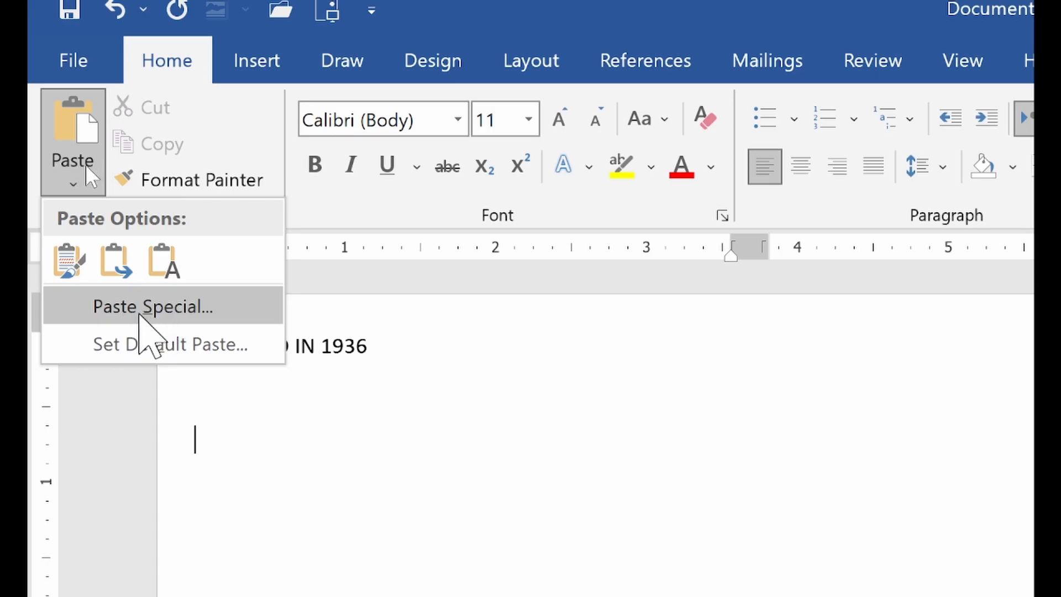
click(213, 310)
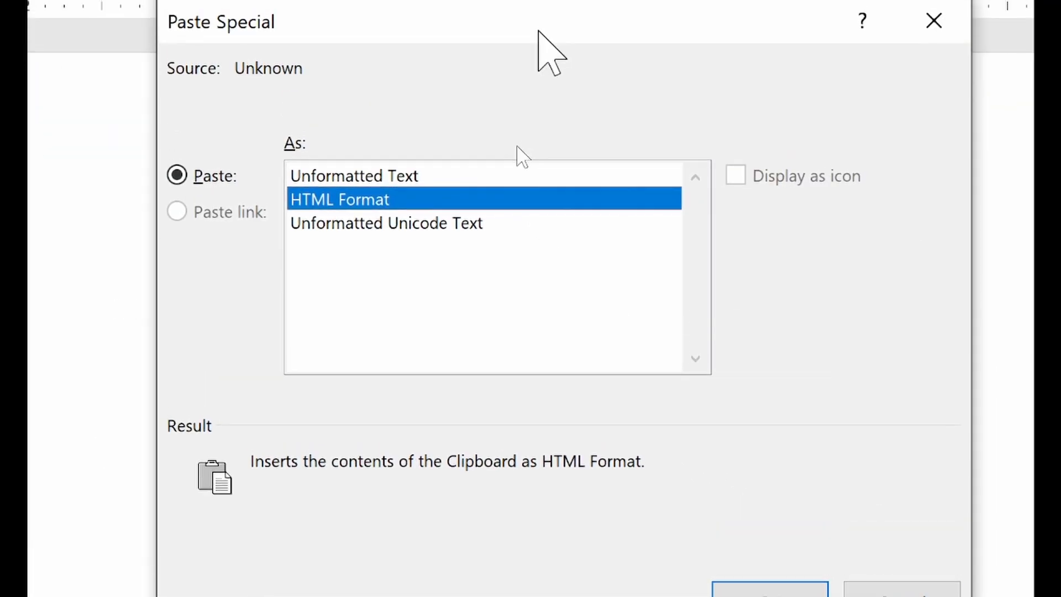
click(355, 176)
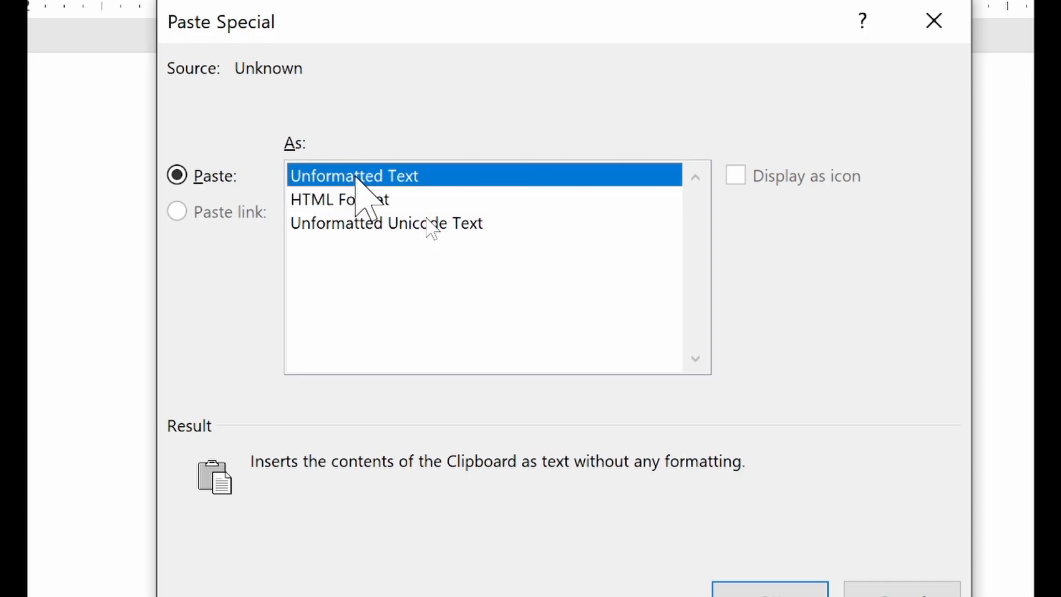
click(371, 201)
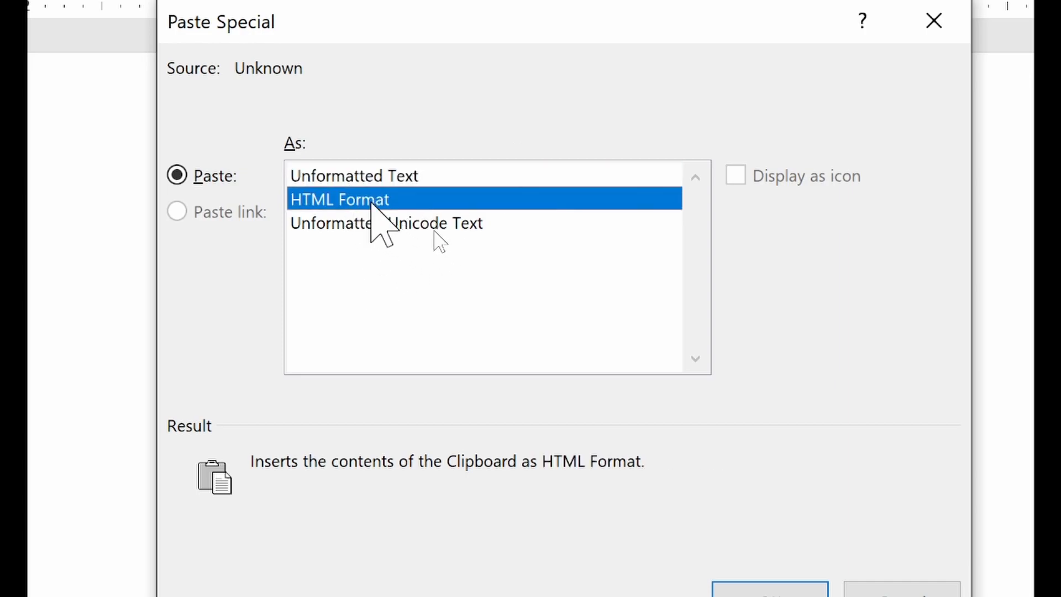
click(396, 227)
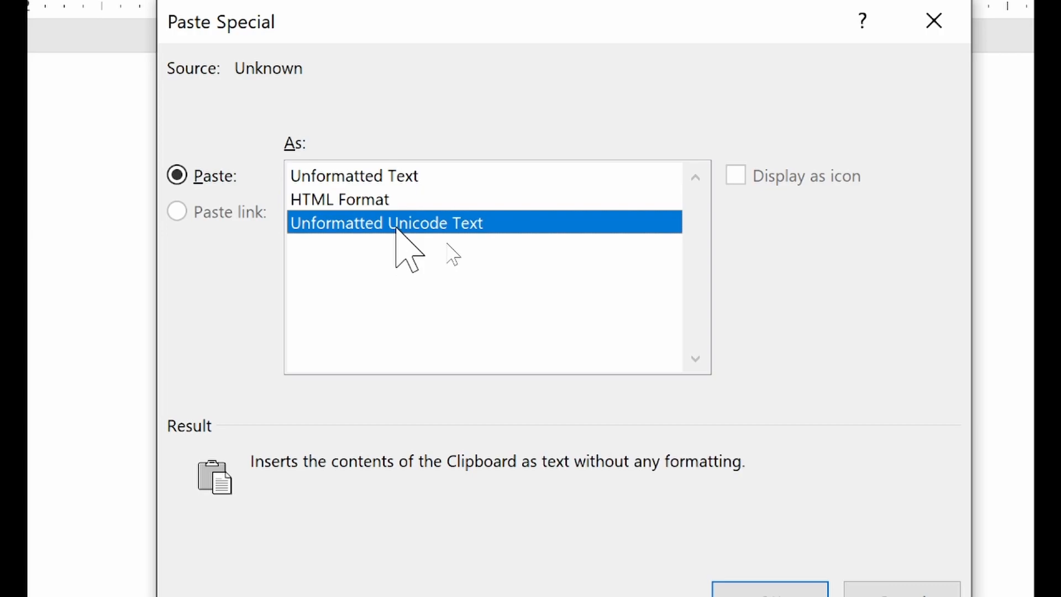
click(367, 176)
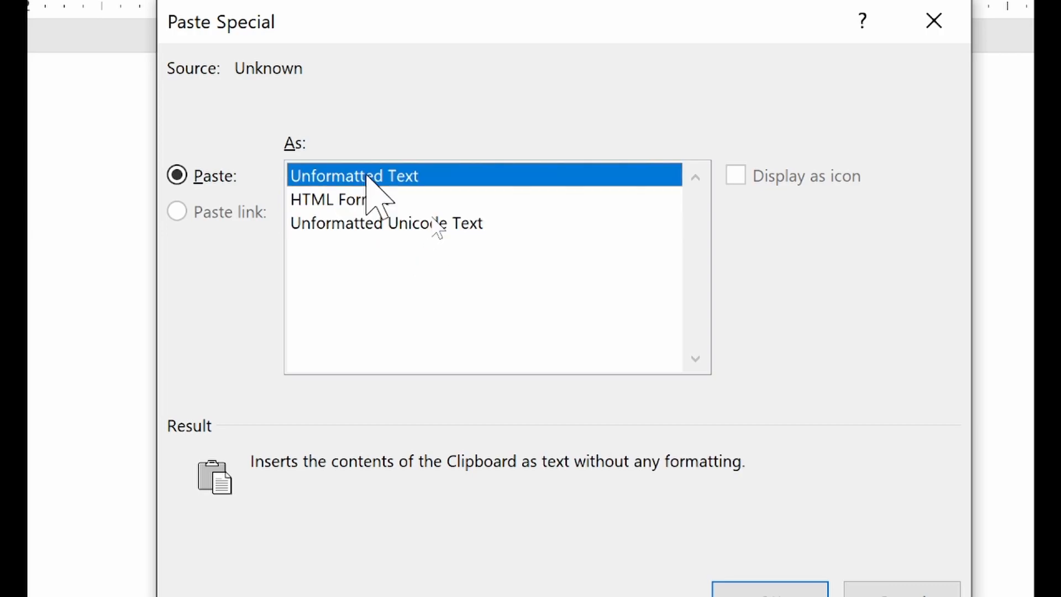
click(765, 511)
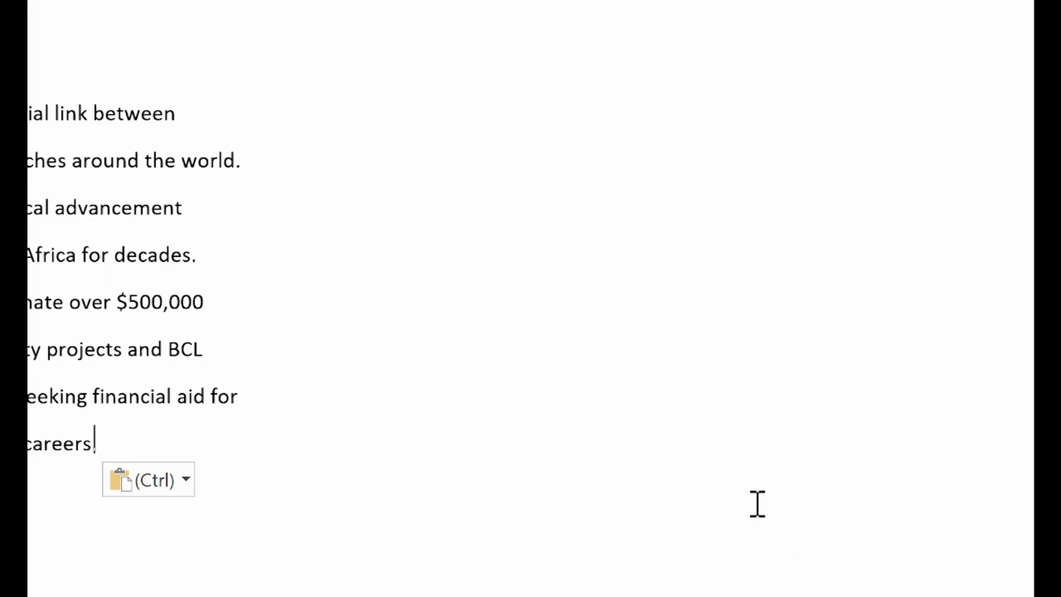
- Review the heading "FOUNDED IN 1936" and the inserted body paragraphs in the first column
click(289, 93)
click(314, 127)
click(463, 290)
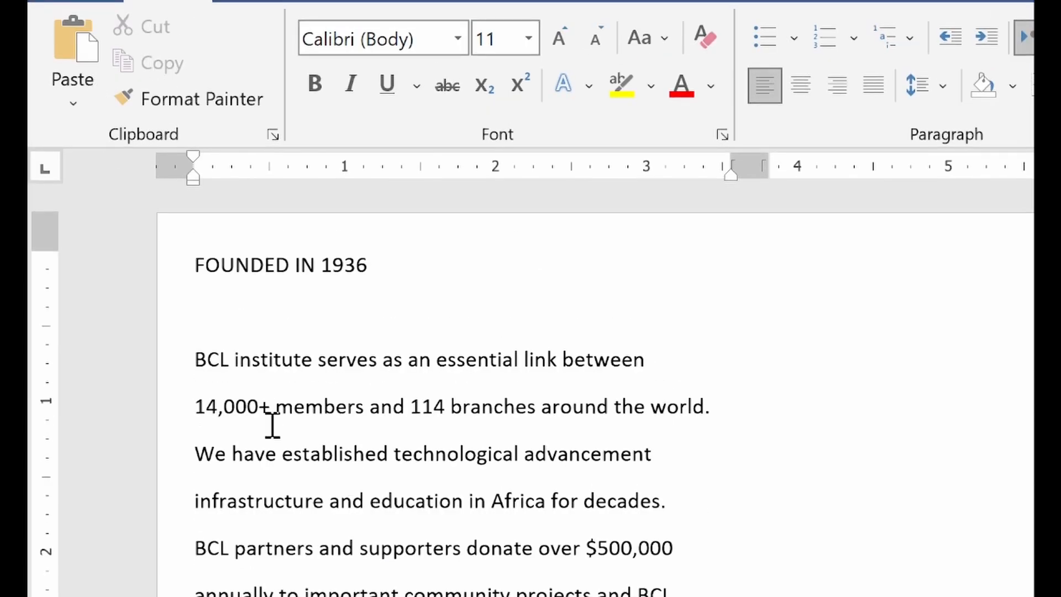
drag(194, 365, 434, 564)
click(433, 564)
drag(198, 276, 441, 263)
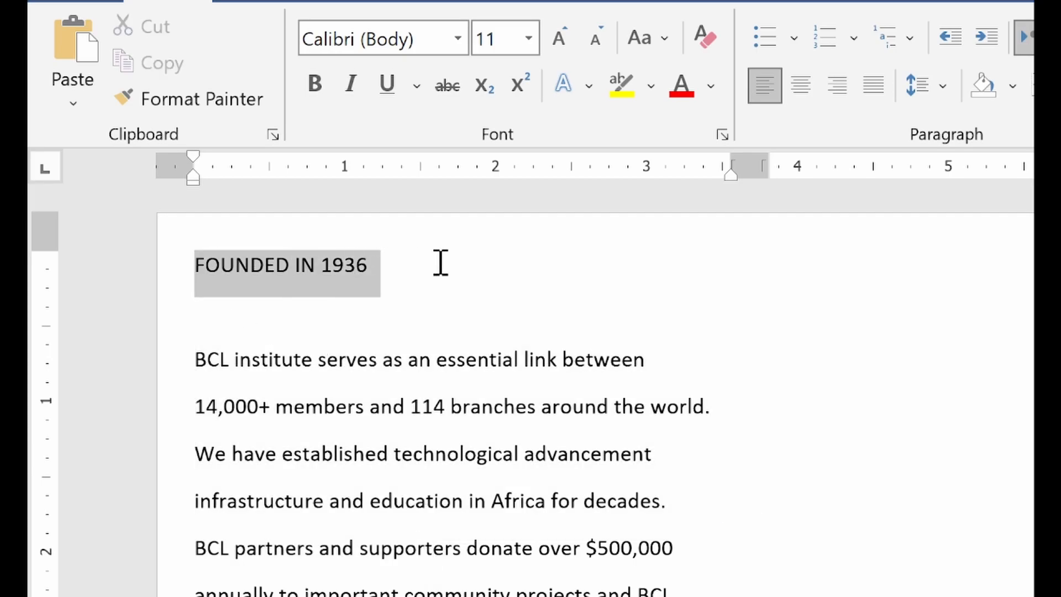
click(236, 406)
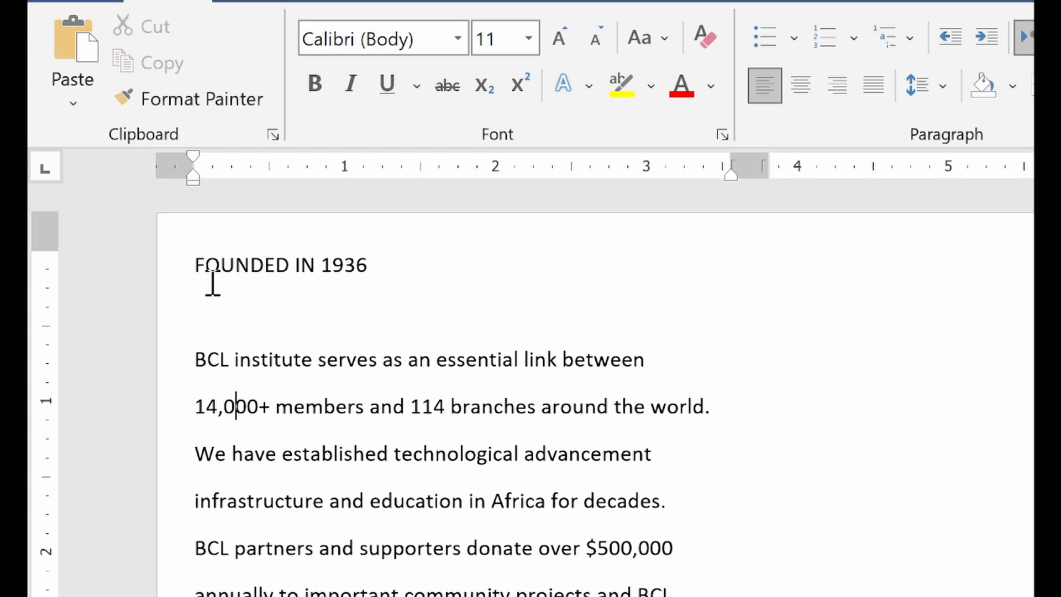
drag(199, 261, 519, 302)
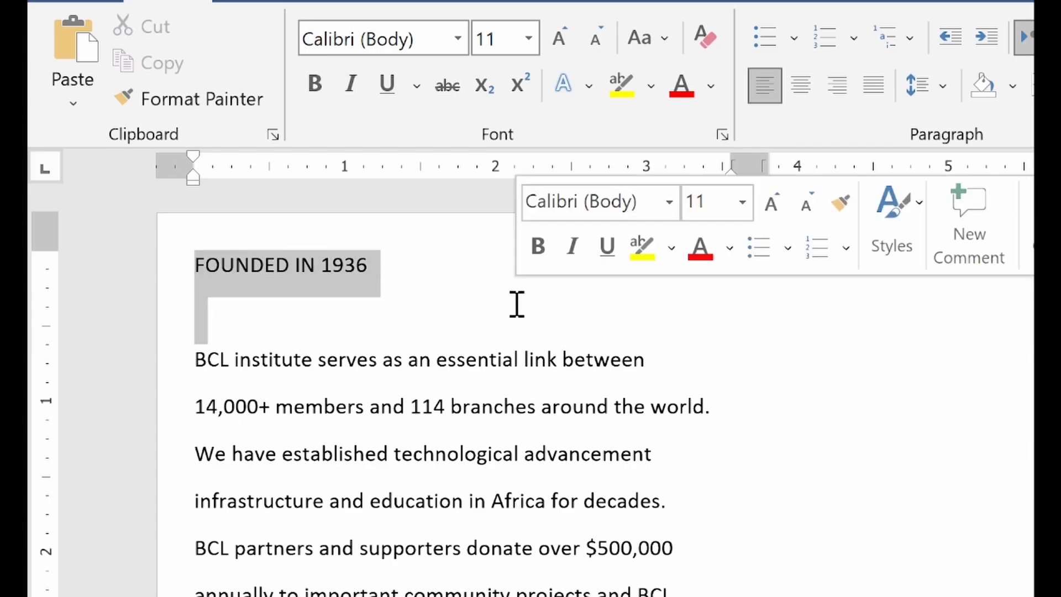
click(398, 270)
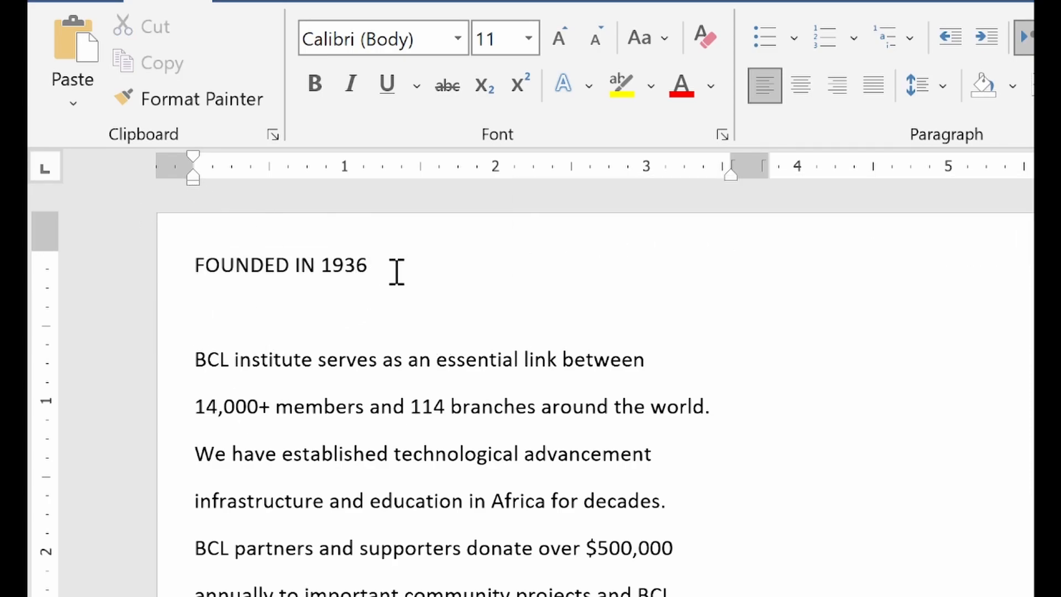
click(218, 307)
drag(195, 266, 366, 269)
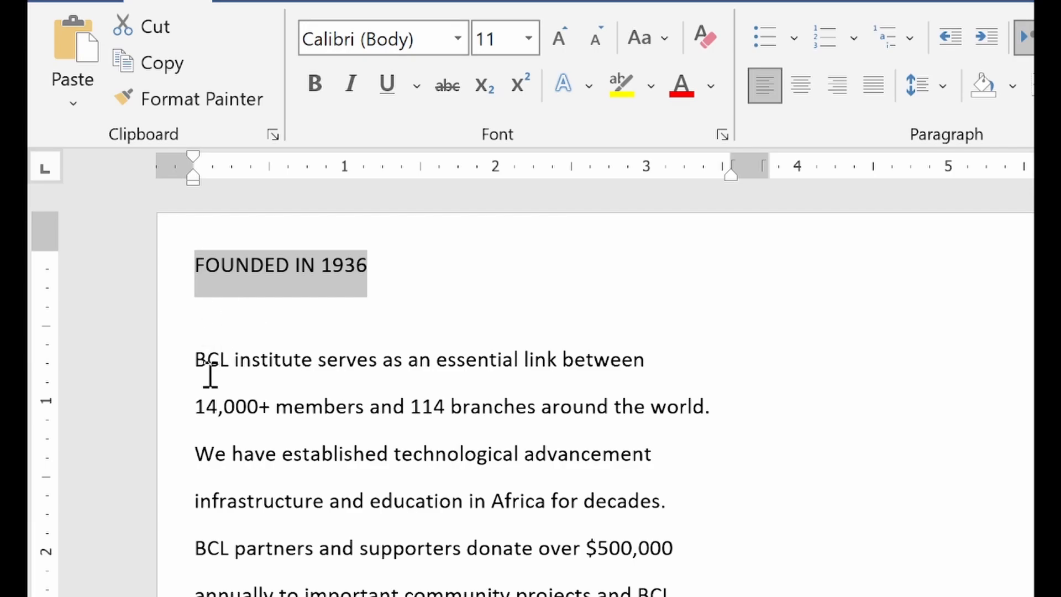
click(208, 366)
drag(221, 369, 394, 459)
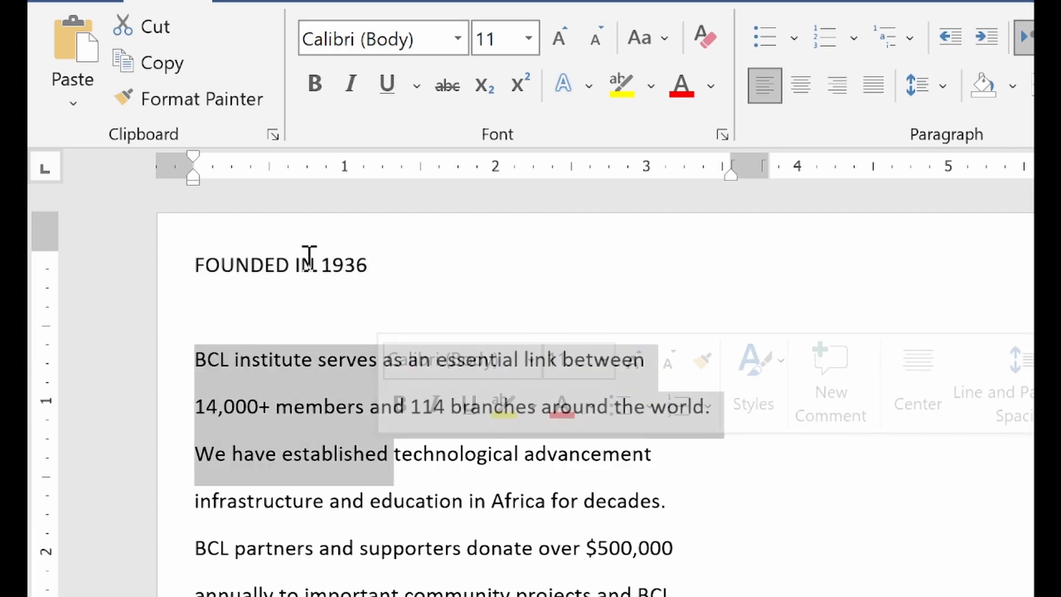
click(287, 313)
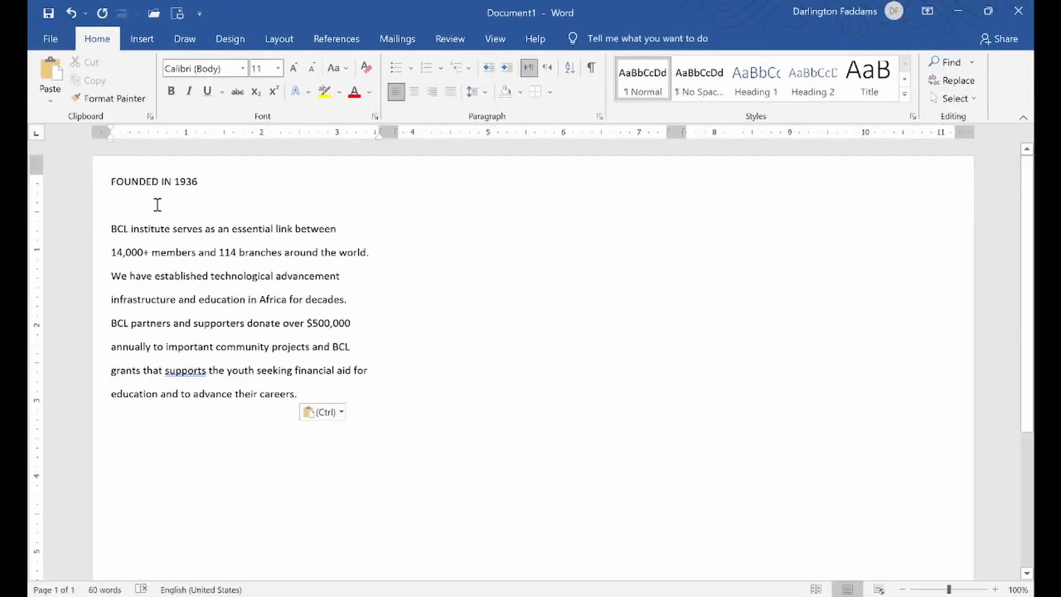
click(112, 198)
- Select the heading "FOUNDED IN 1936" and switch to BCL BROCHURE.pdf in the browser to examine its heading and body text styling
drag(112, 189, 209, 181)
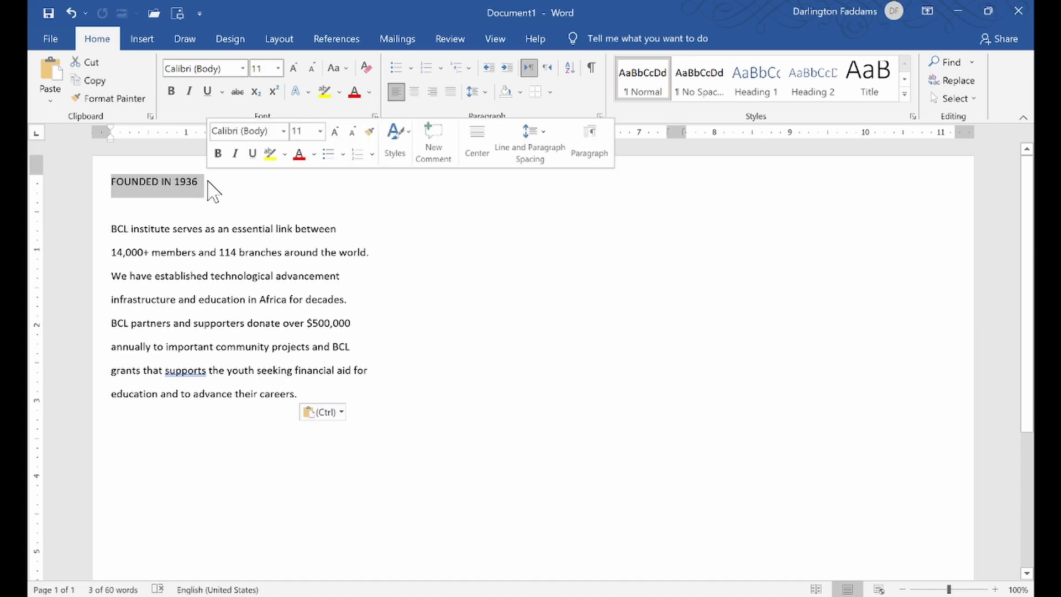
click(122, 596)
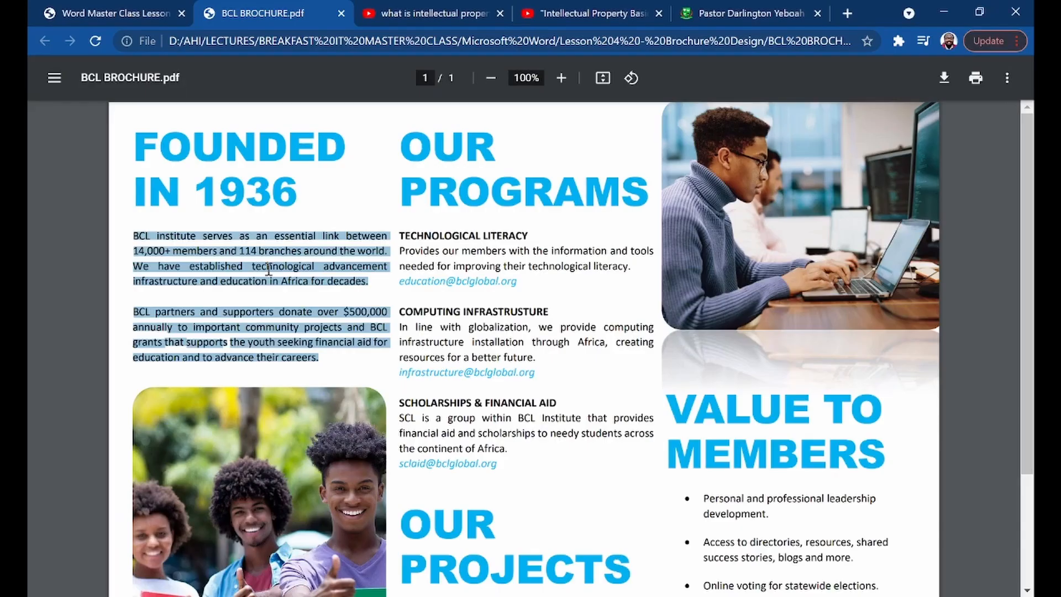
click(270, 200)
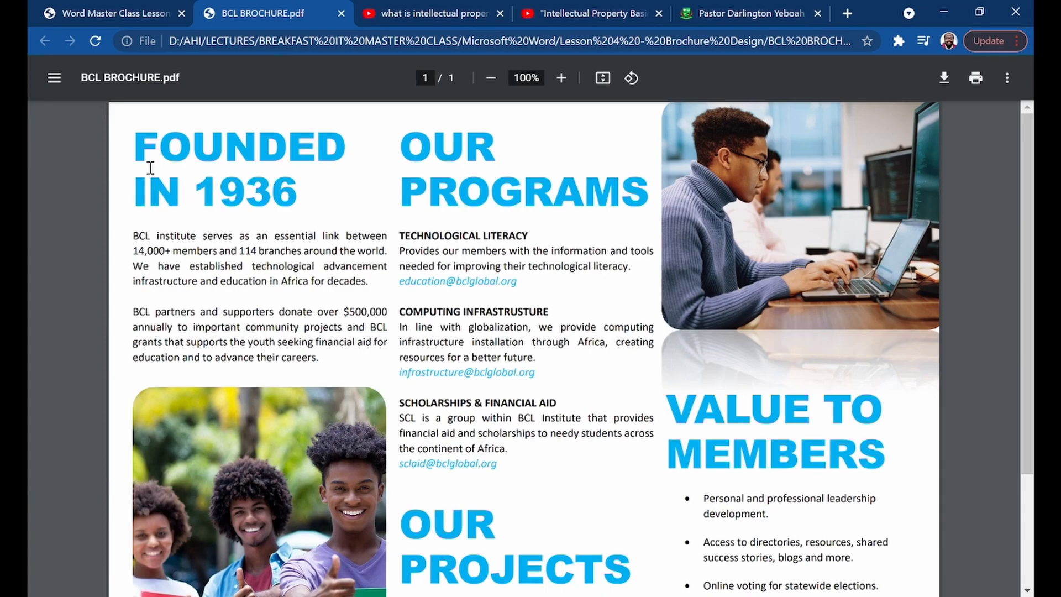
drag(129, 137, 308, 186)
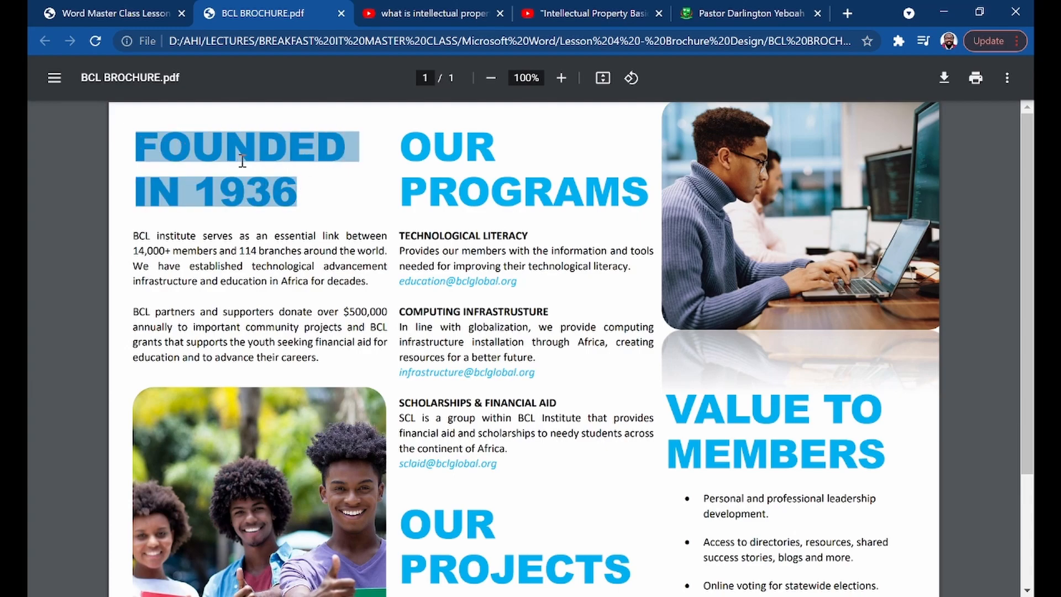
click(207, 150)
drag(143, 140, 247, 148)
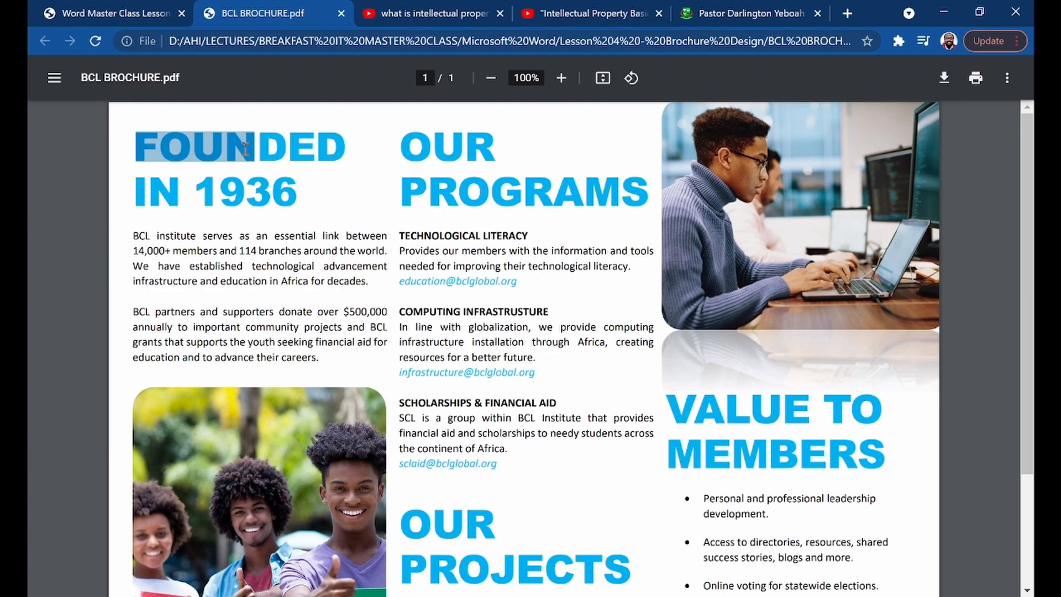
click(253, 146)
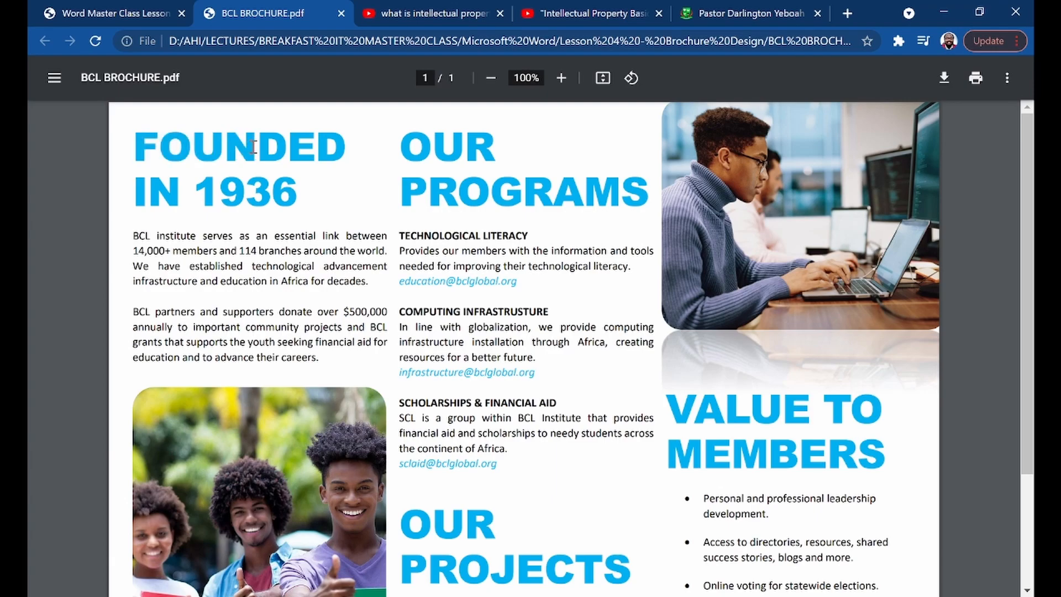
drag(161, 234, 303, 264)
click(298, 259)
drag(133, 149, 311, 188)
click(269, 255)
drag(133, 146, 337, 152)
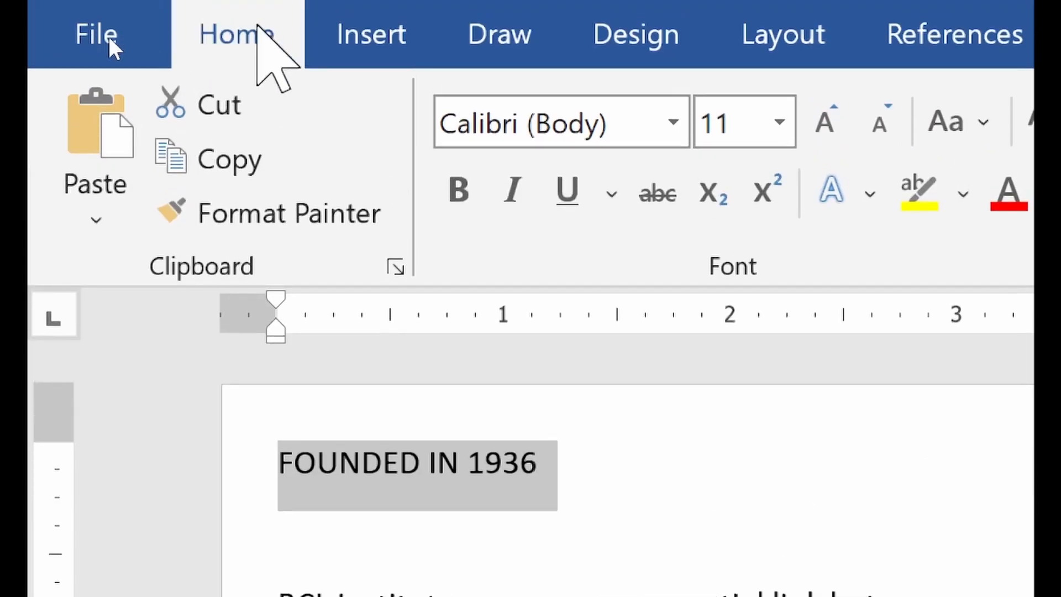
- Return to Word and set the font of the selected heading "FOUNDED IN 1936" to Arial Black
click(673, 119)
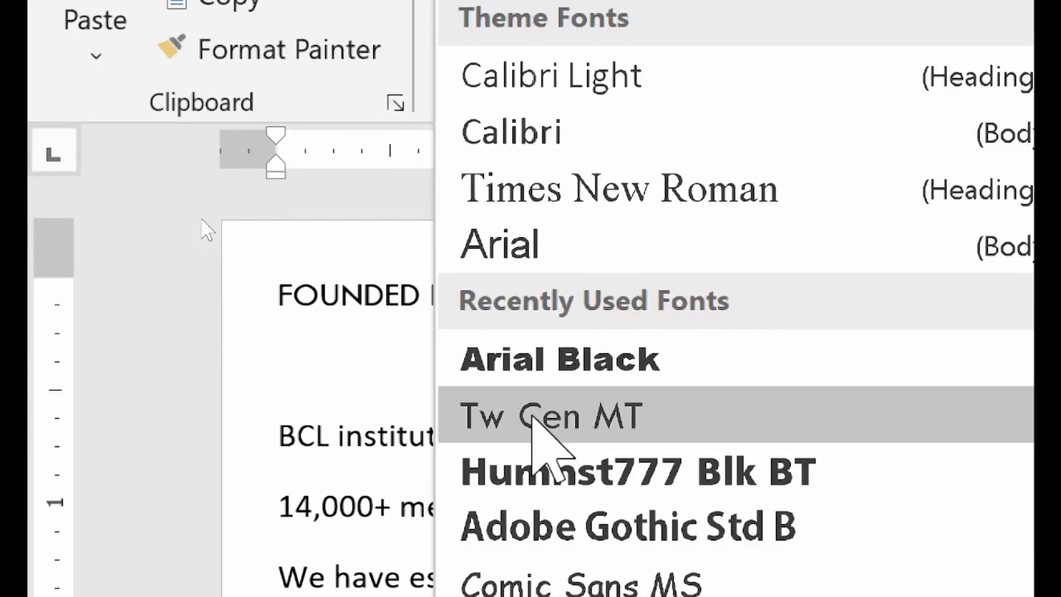
click(675, 369)
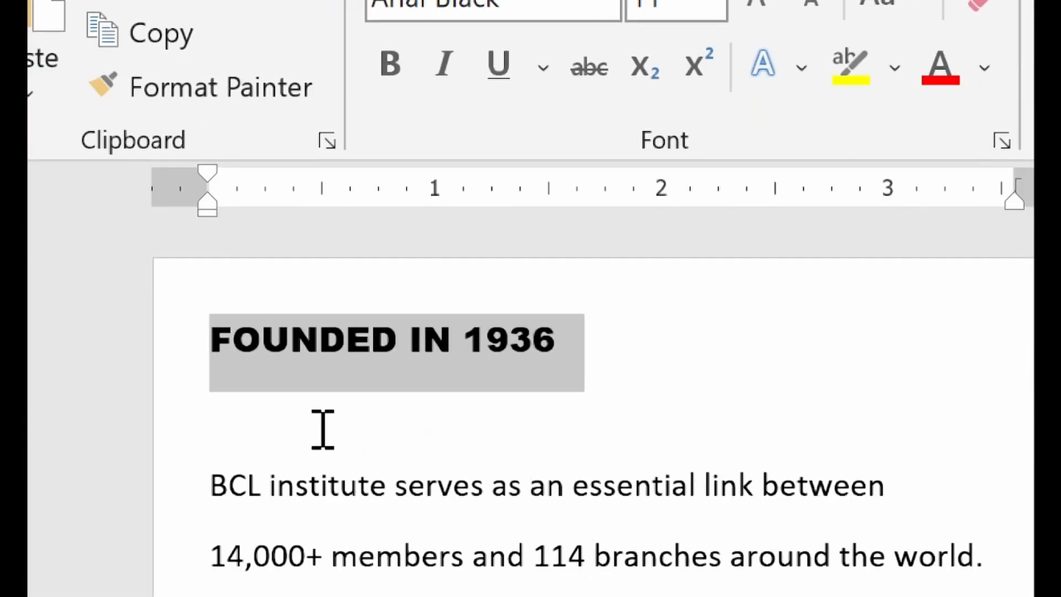
click(310, 487)
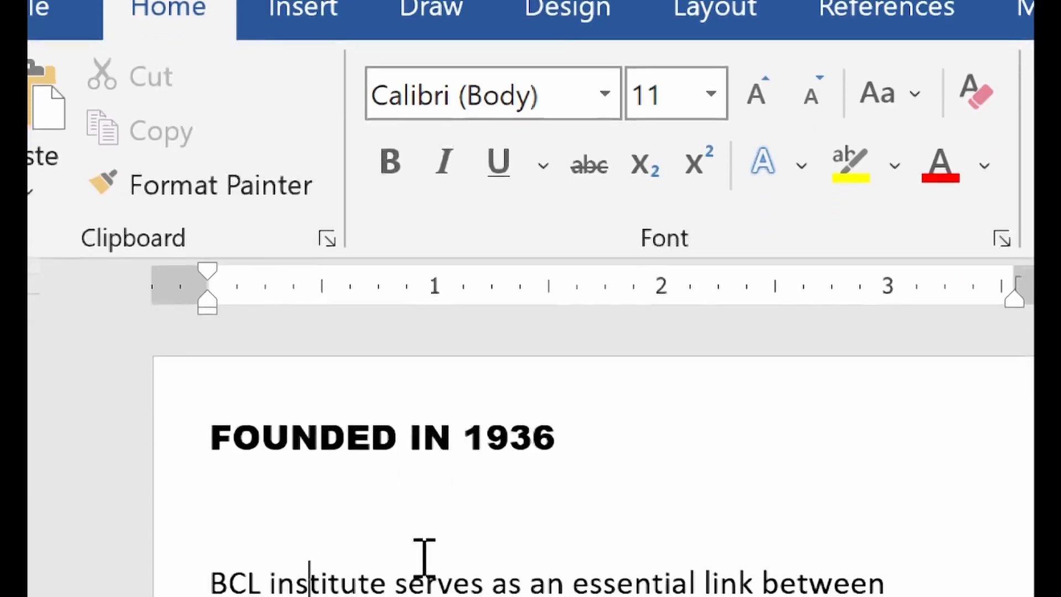
click(318, 435)
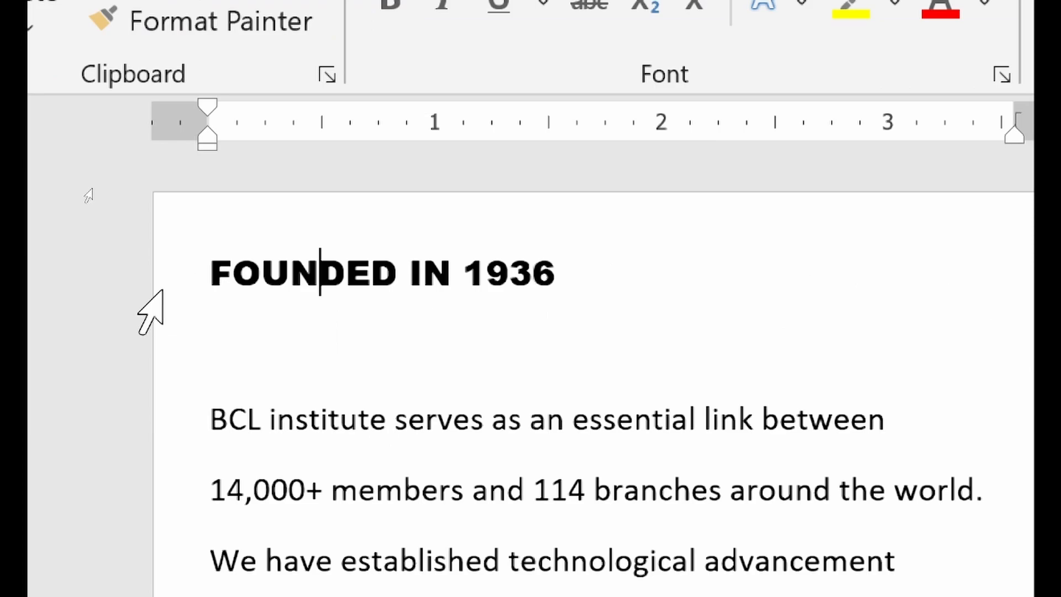
click(238, 447)
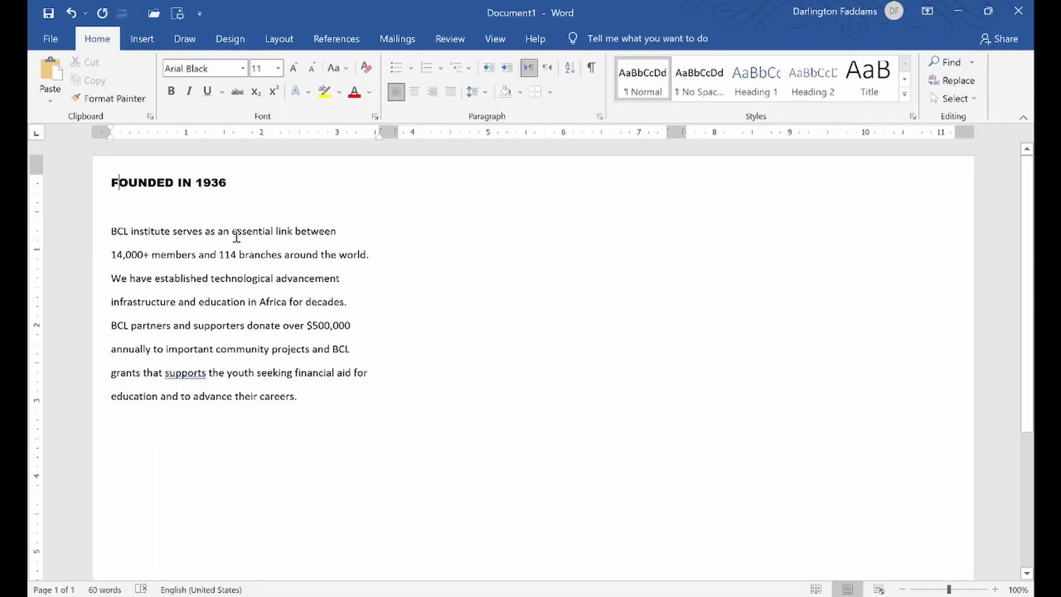
- Switch to BCL BROCHURE.pdf in the browser to compare the heading size, and return to Word with the heading "FOUNDED IN 1936" selected
click(123, 595)
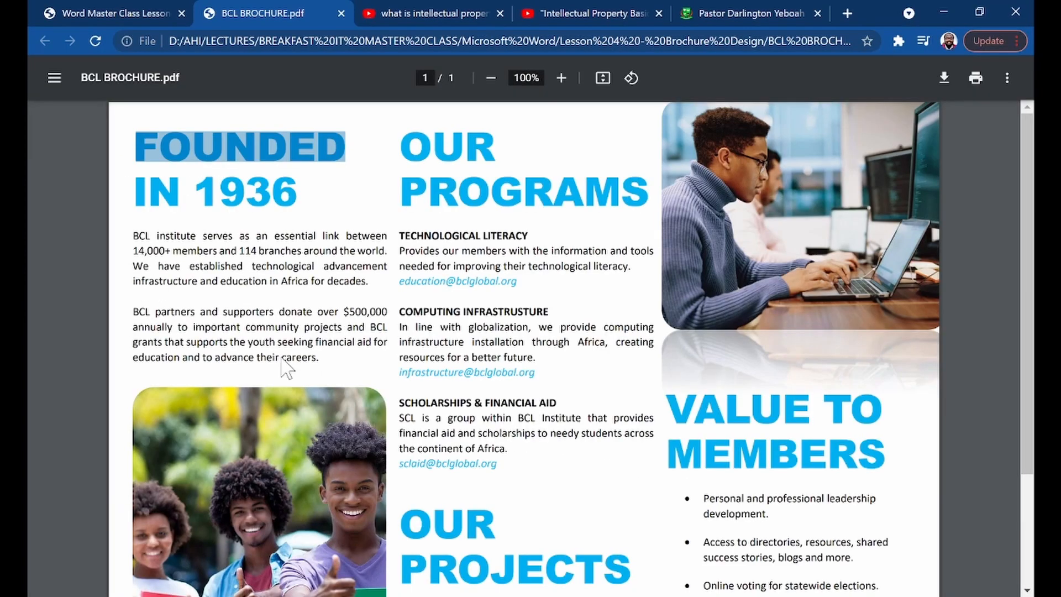
click(331, 210)
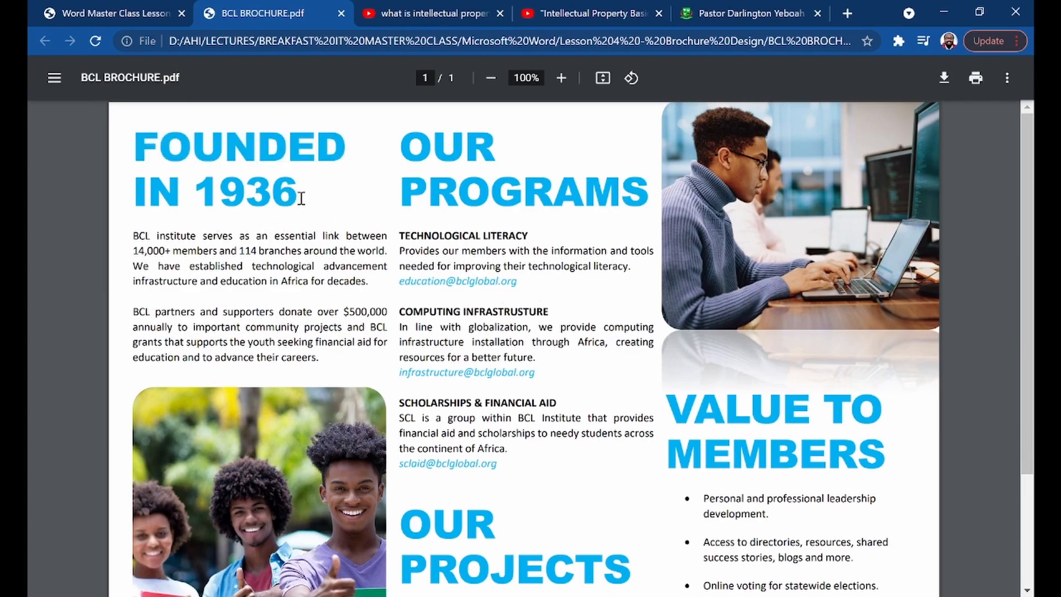
click(597, 547)
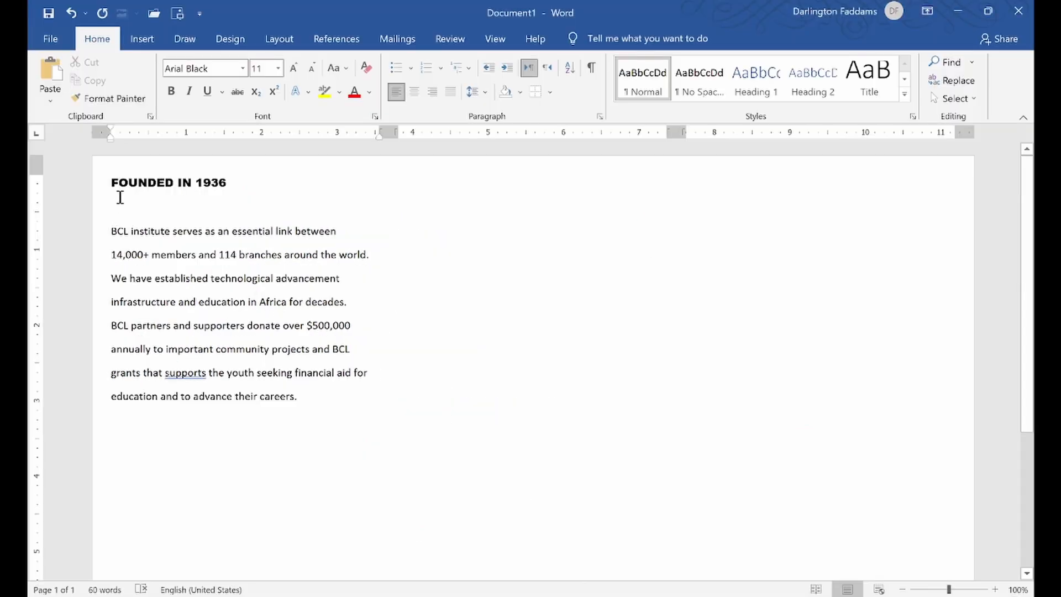
drag(112, 186, 233, 183)
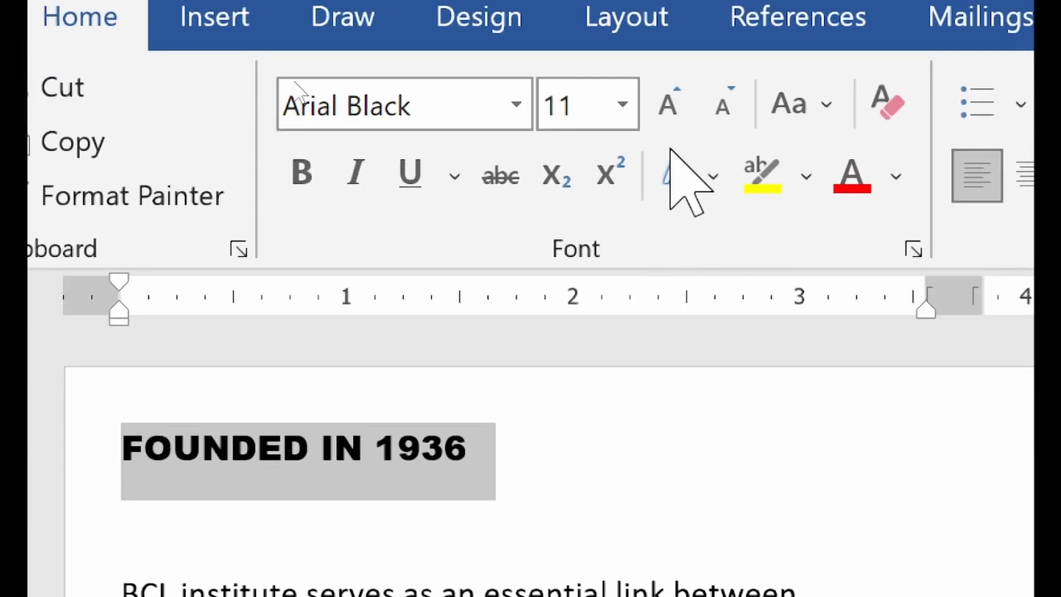
- Try preset font sizes on the selected heading, growing it to 48 and shrinking it to 28
click(667, 105)
click(667, 105)
click(667, 105)
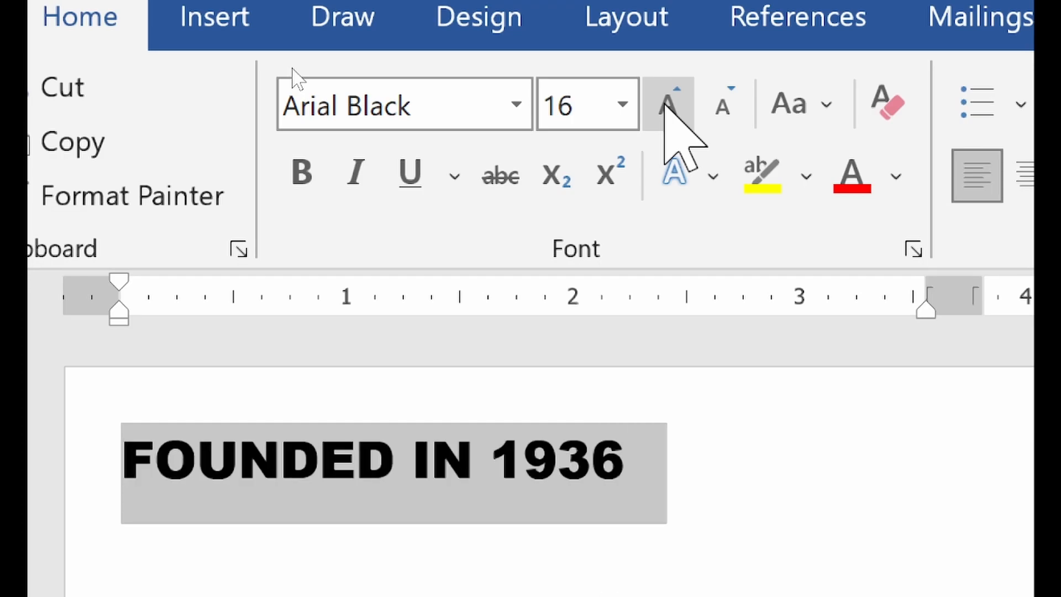
click(667, 105)
click(667, 105)
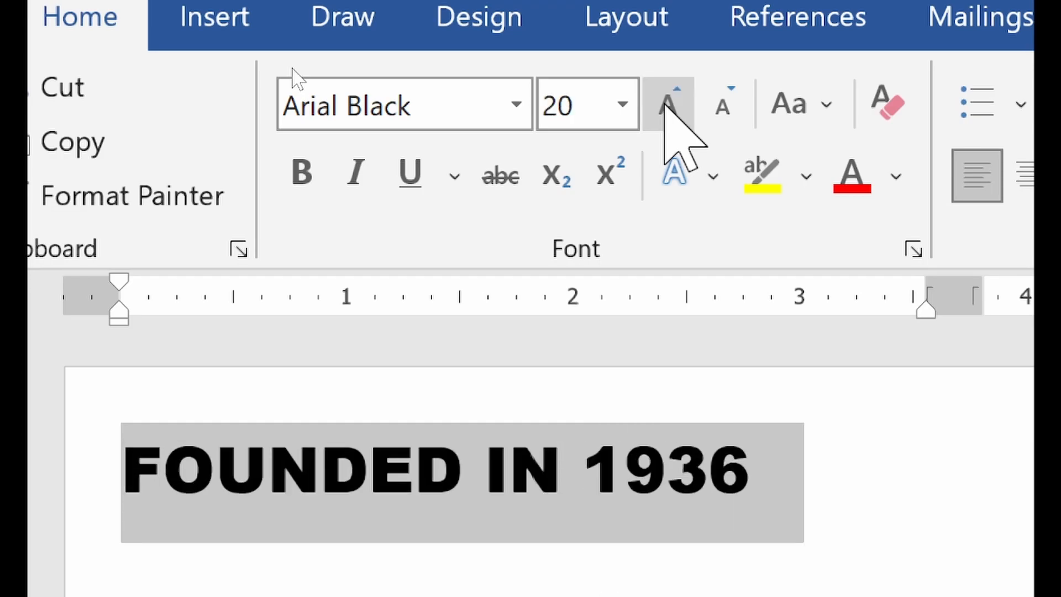
click(667, 105)
click(667, 105)
click(667, 105)
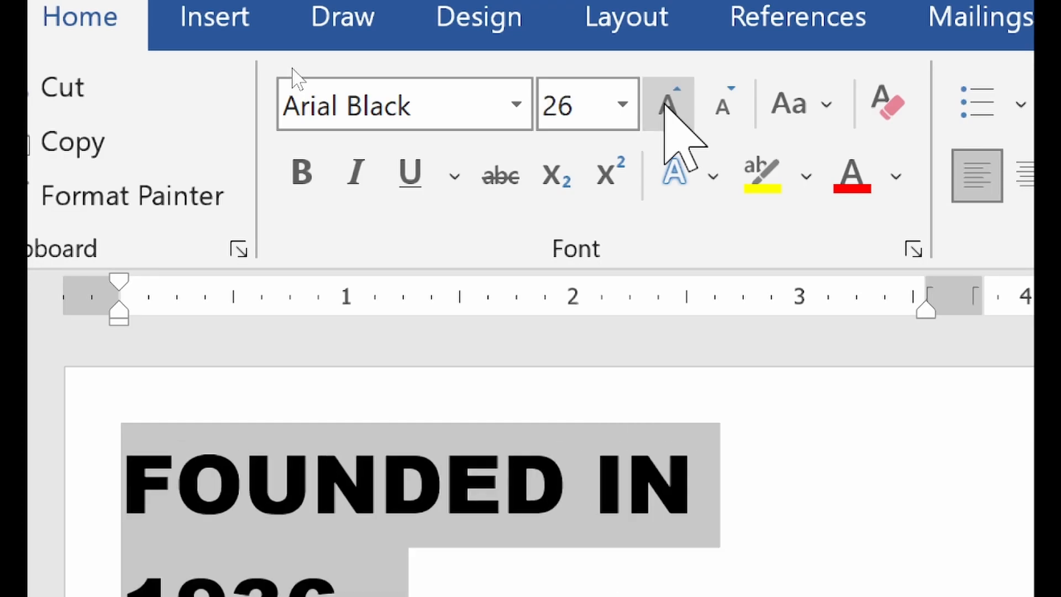
click(667, 105)
click(667, 105)
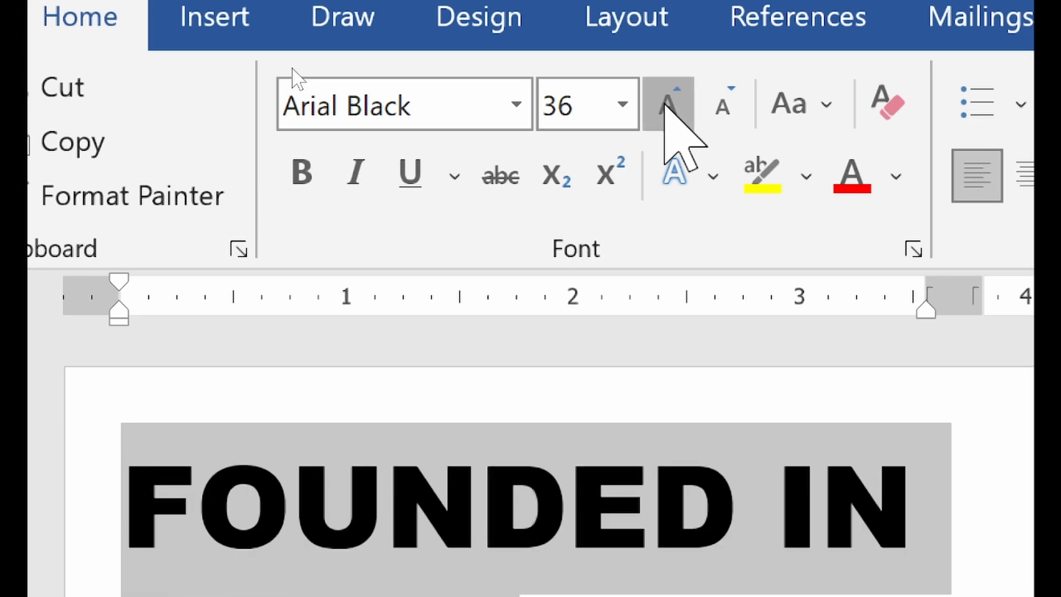
click(667, 105)
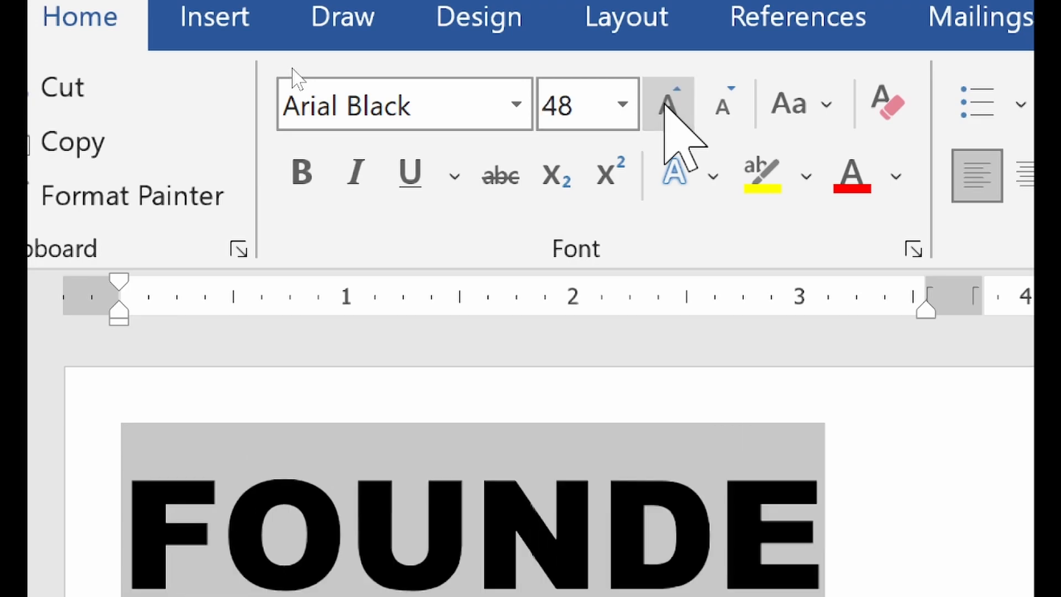
click(718, 99)
click(719, 100)
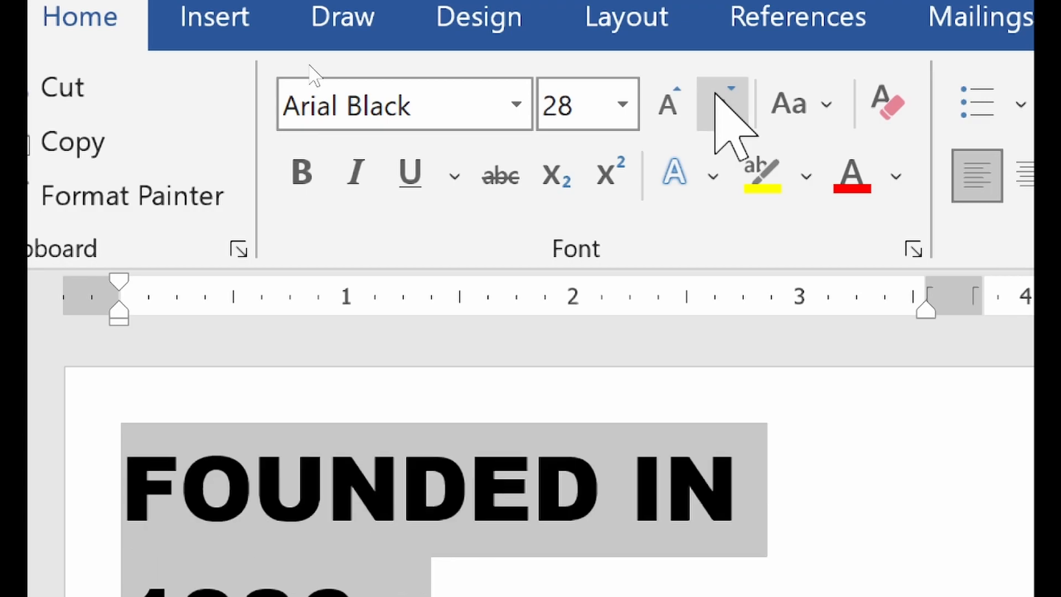
click(667, 114)
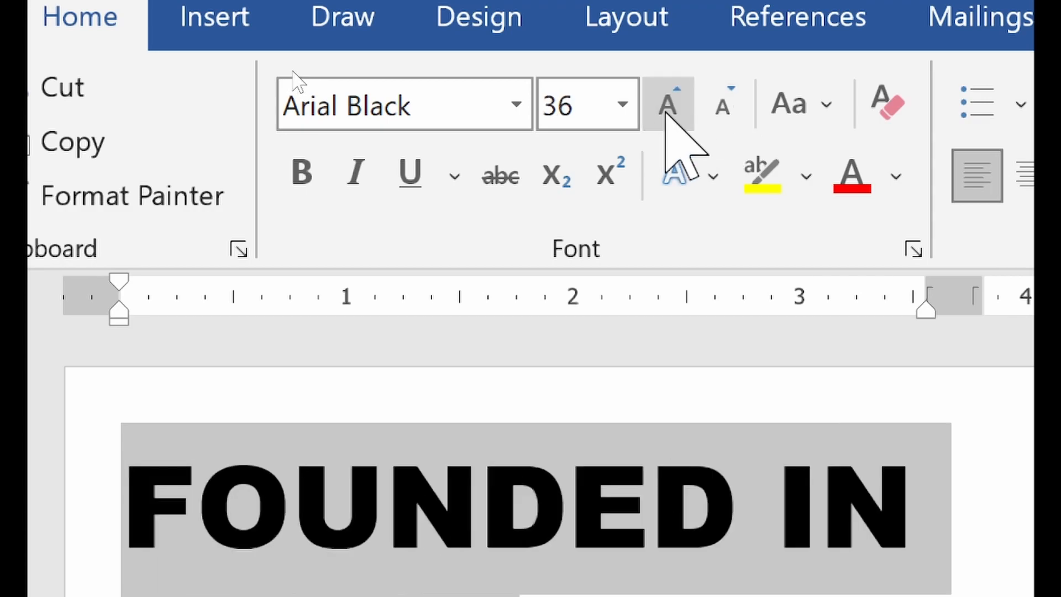
click(734, 110)
- Set the font size of the heading "FOUNDED IN 1936" to 38 and deselect it
click(592, 105)
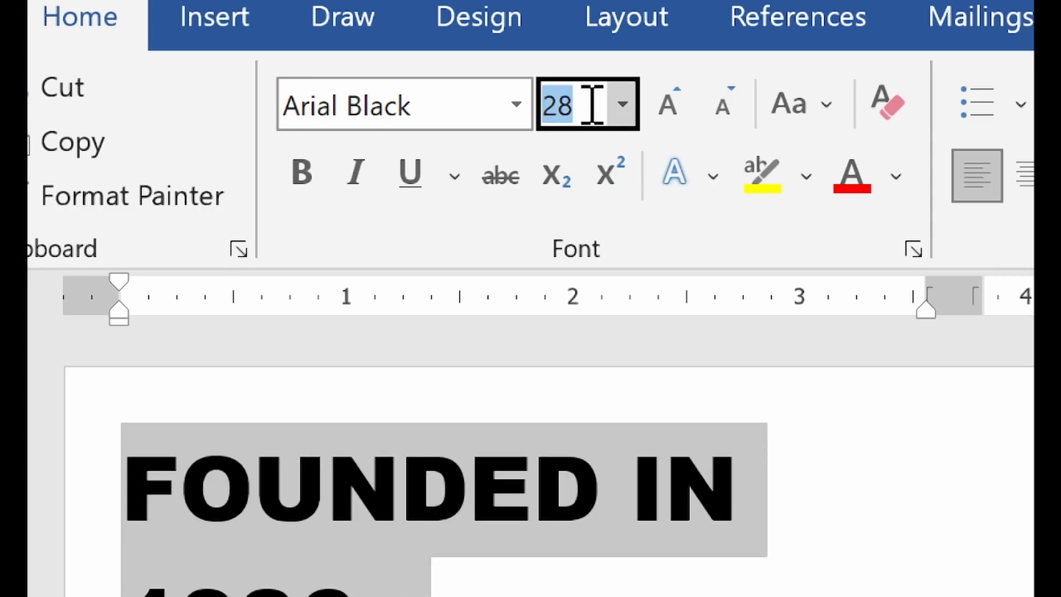
text(38)
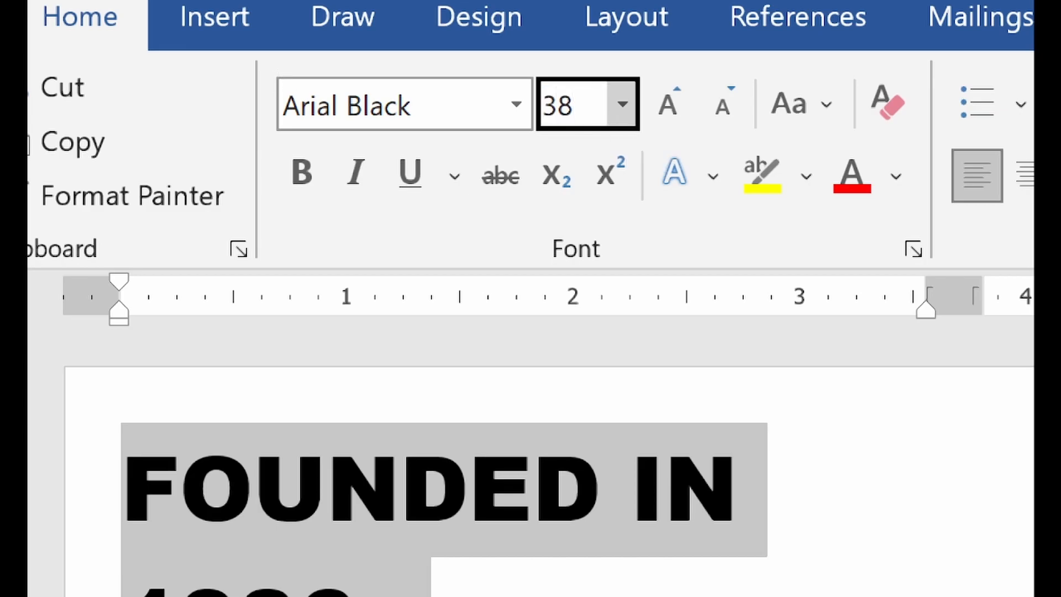
key(Return)
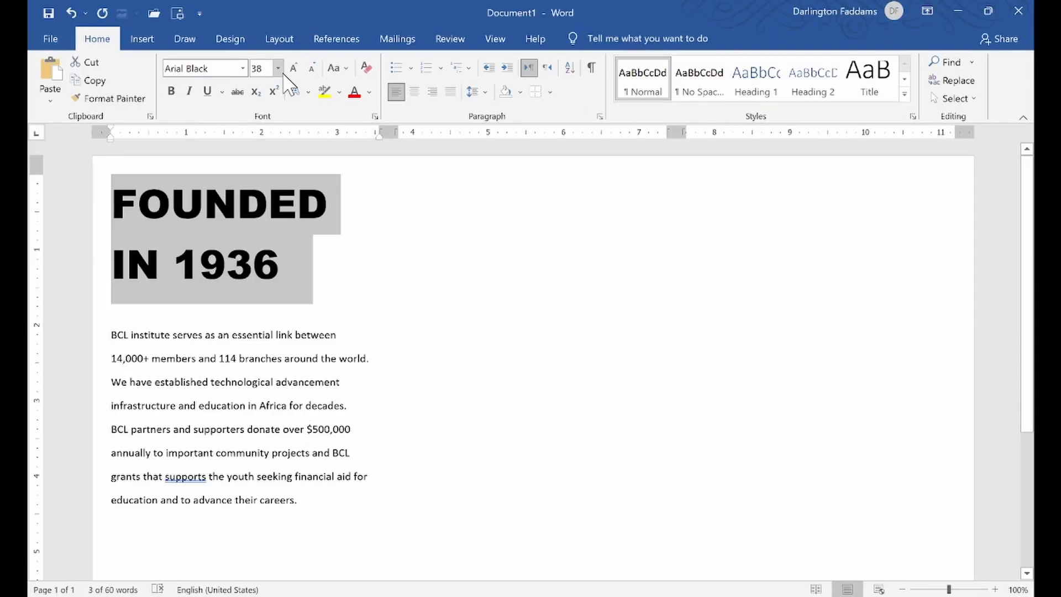
click(259, 406)
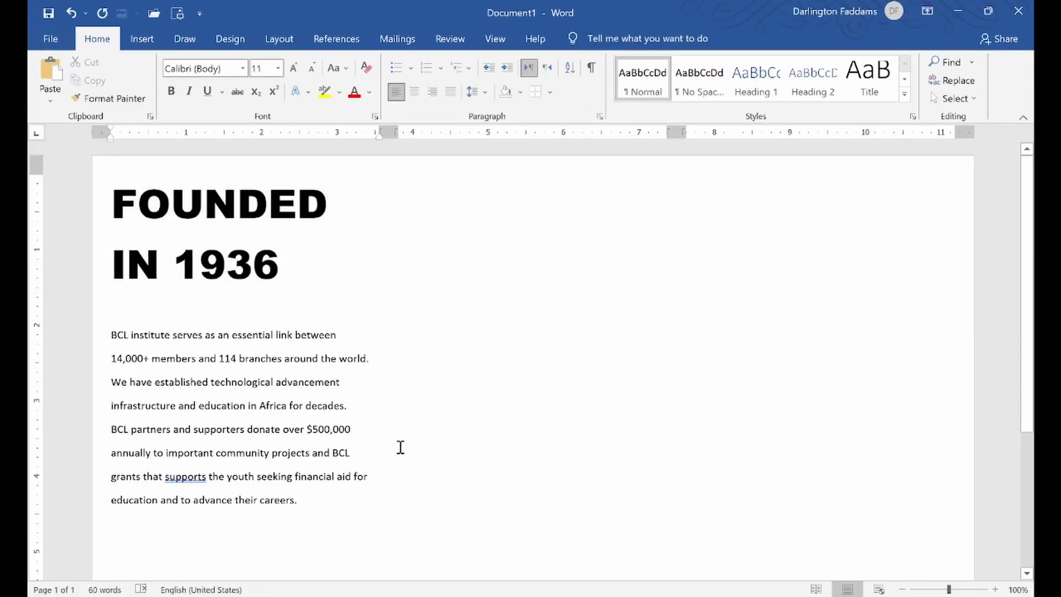
- Compare the line spacing of the heading "FOUNDED IN 1936" with BCL BROCHURE.pdf in the browser and return to Word
drag(280, 269, 177, 218)
click(209, 218)
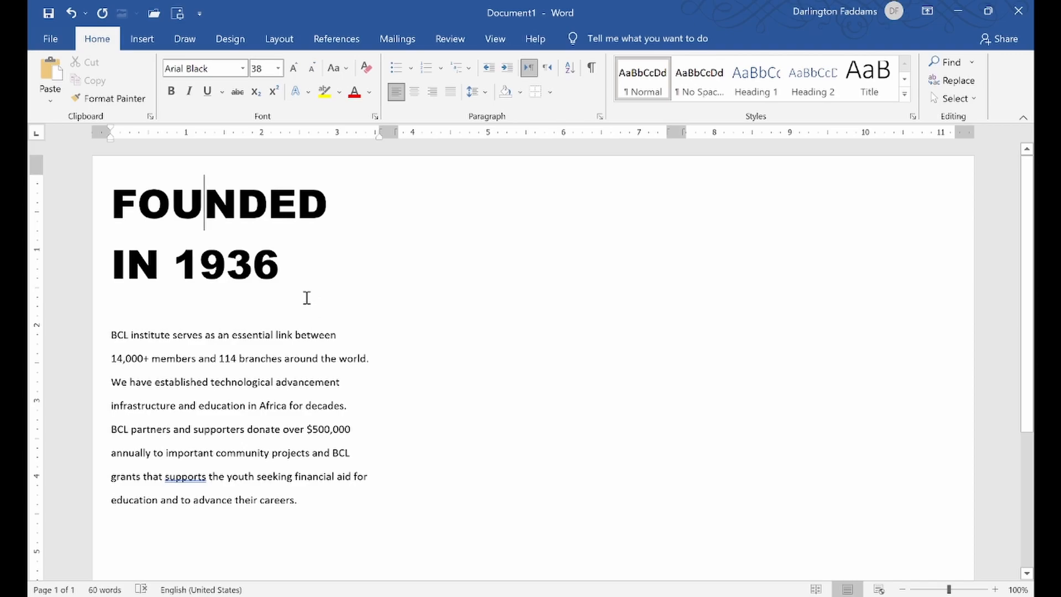
click(308, 266)
click(176, 596)
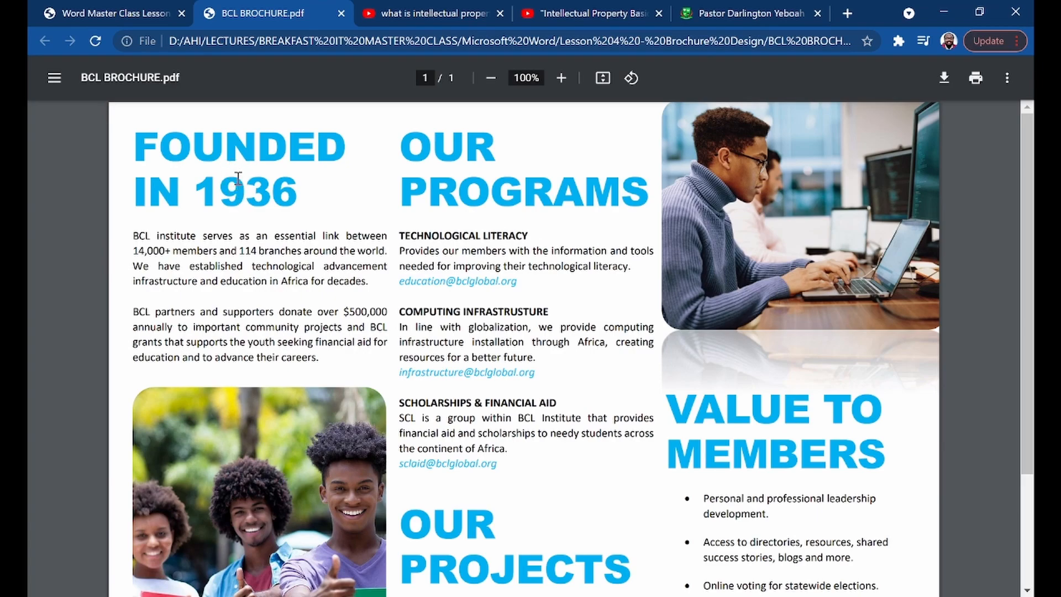
click(569, 591)
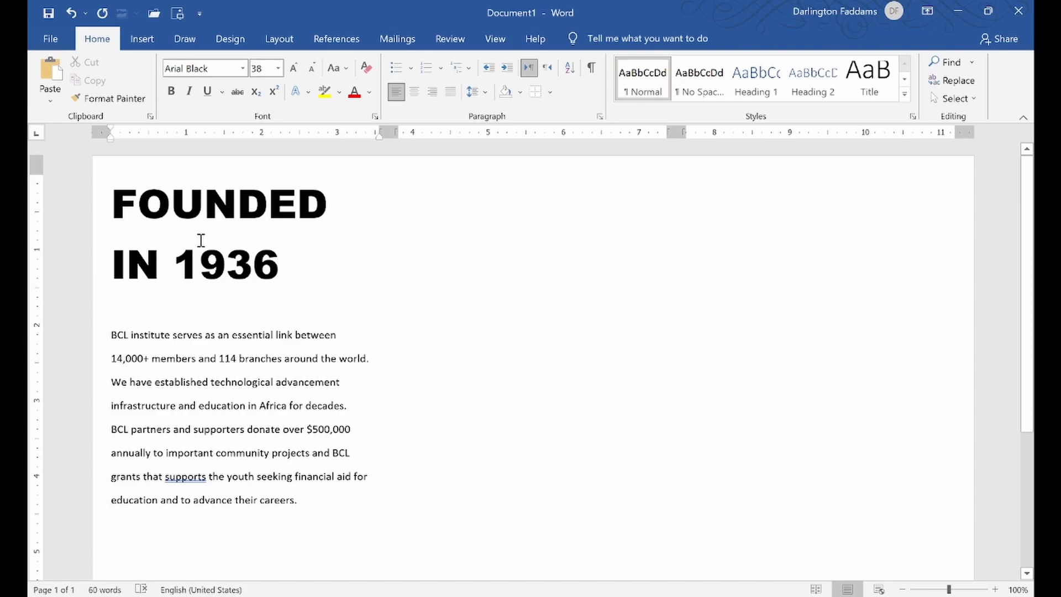
- Set the line spacing of the heading "FOUNDED IN 1936" to 1.0 and remove the space after its paragraph
drag(95, 213, 117, 281)
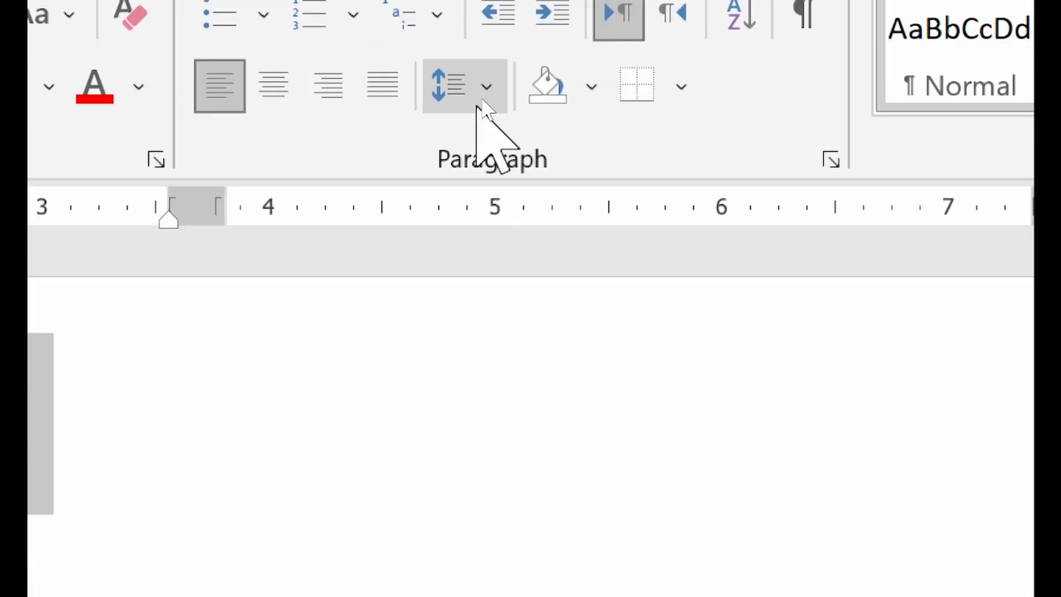
click(487, 91)
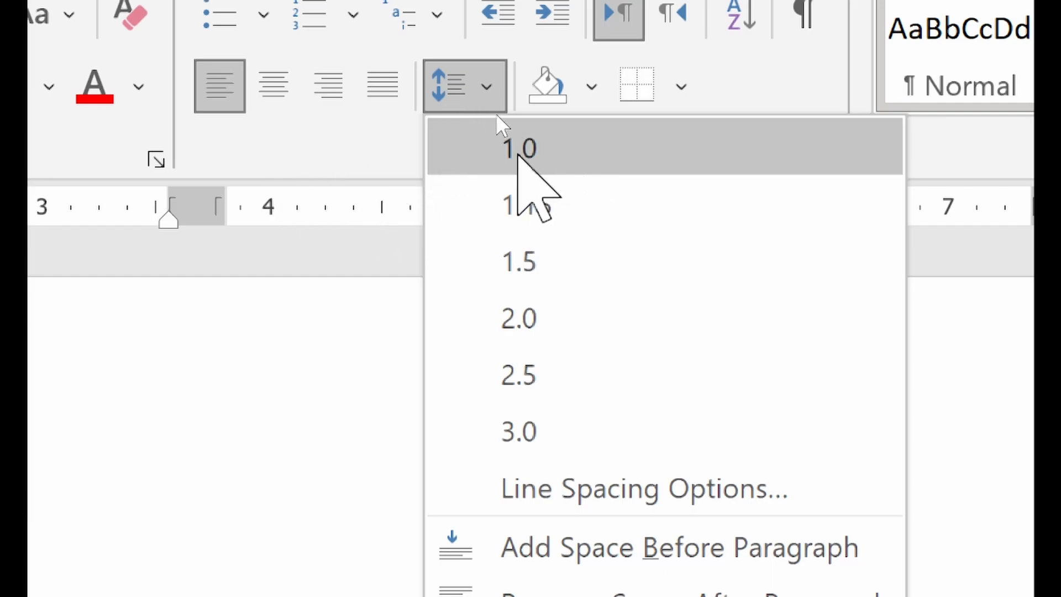
click(522, 156)
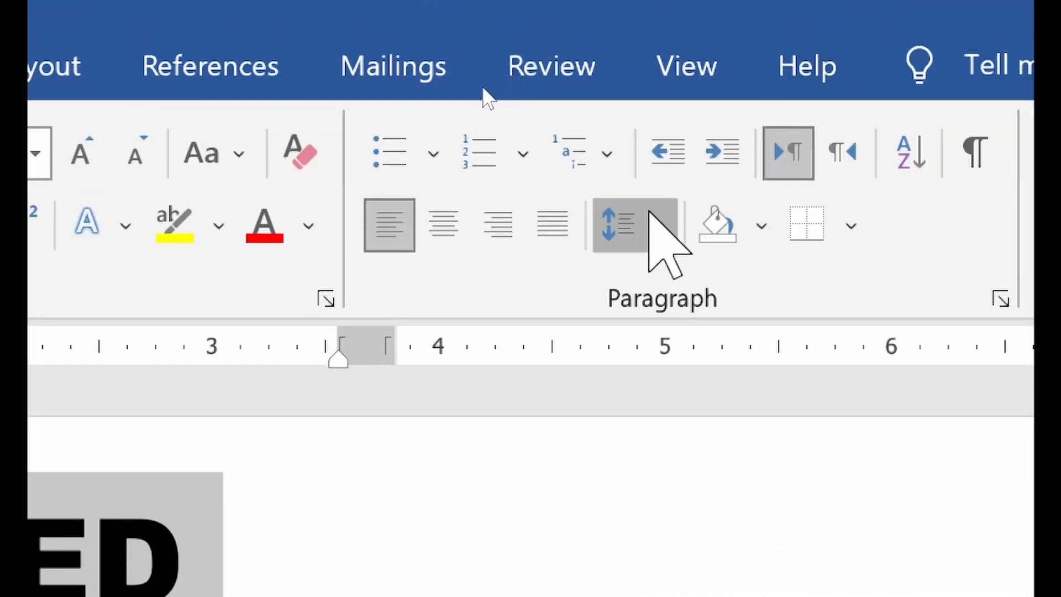
click(649, 211)
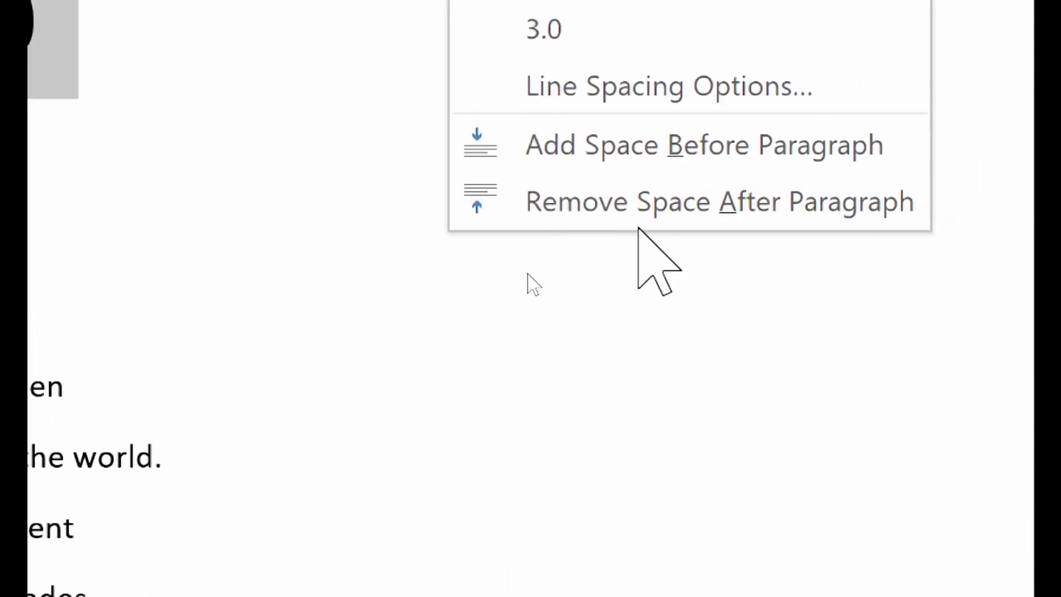
click(635, 206)
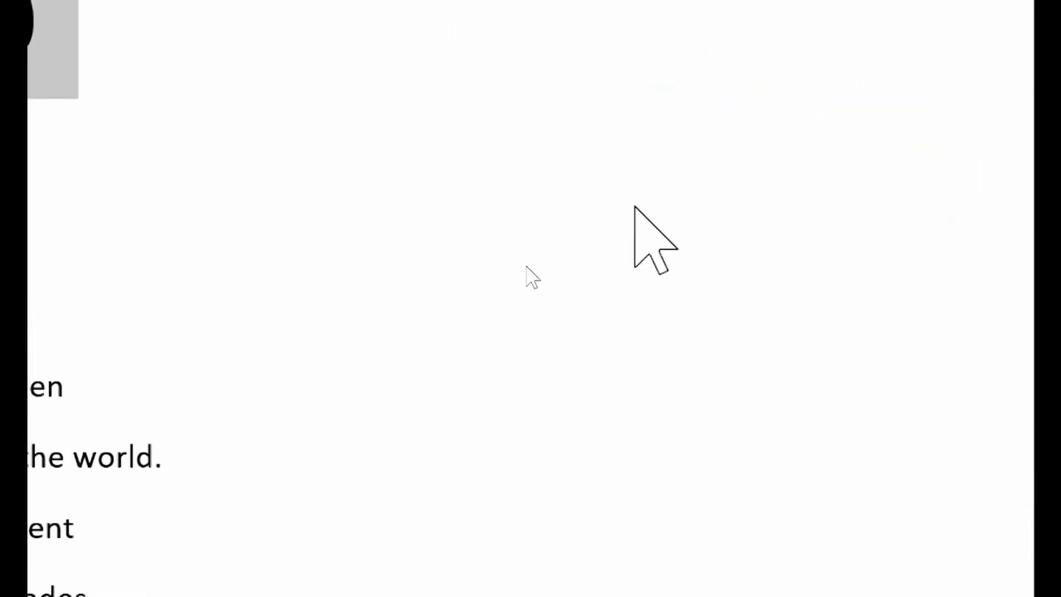
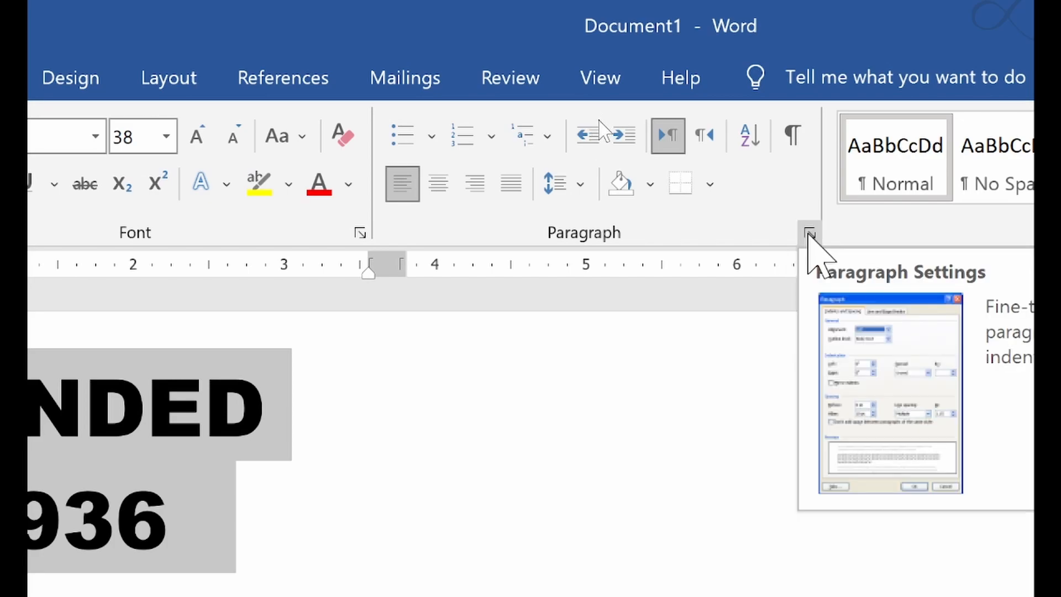
- Try a Multiple line spacing of 0.5 on the heading "FOUNDED IN 1936" in the paragraph settings
click(809, 234)
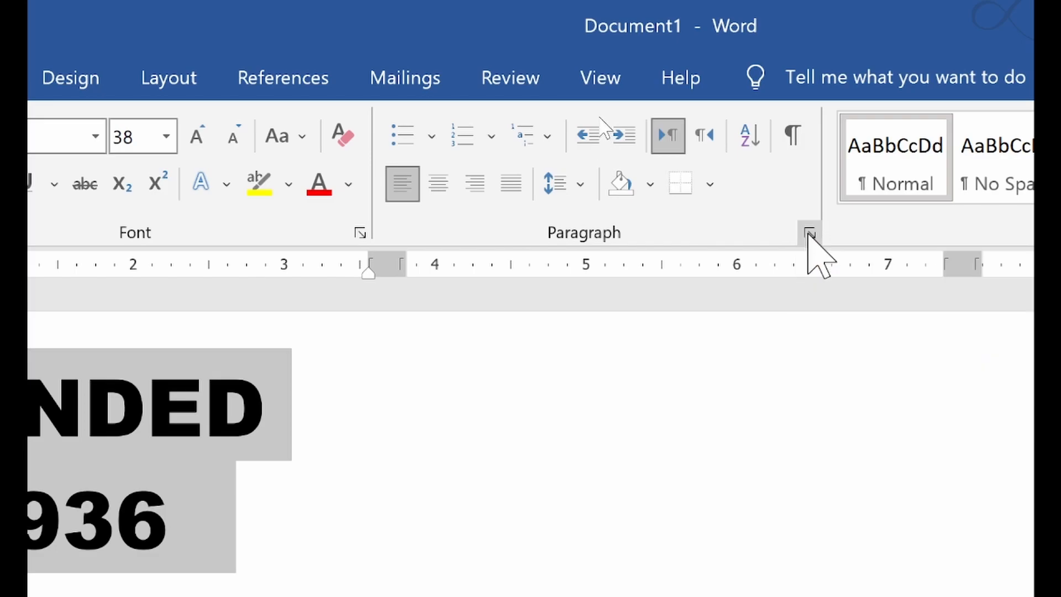
click(809, 234)
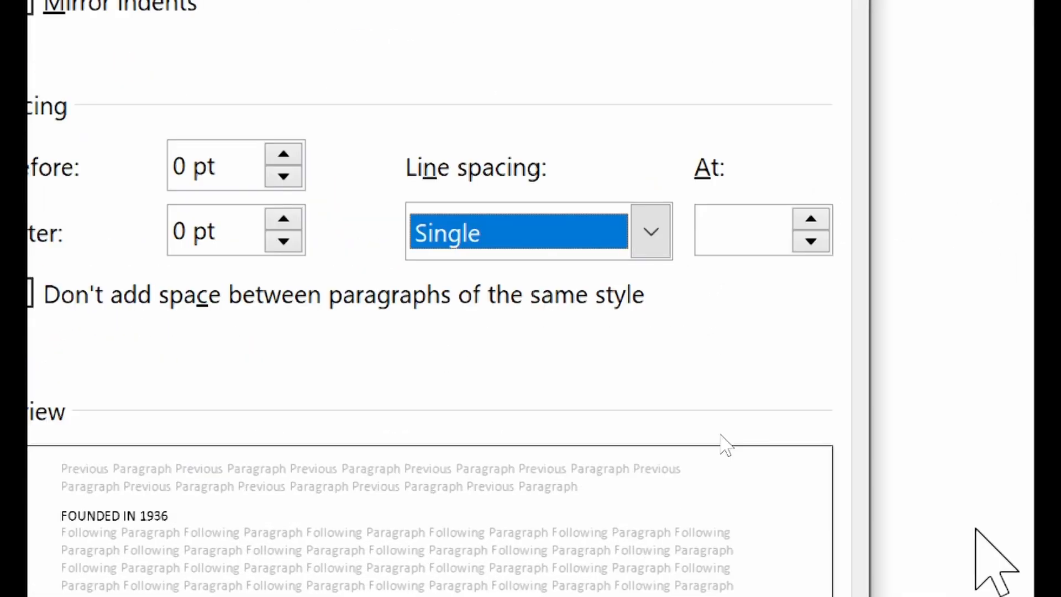
click(758, 224)
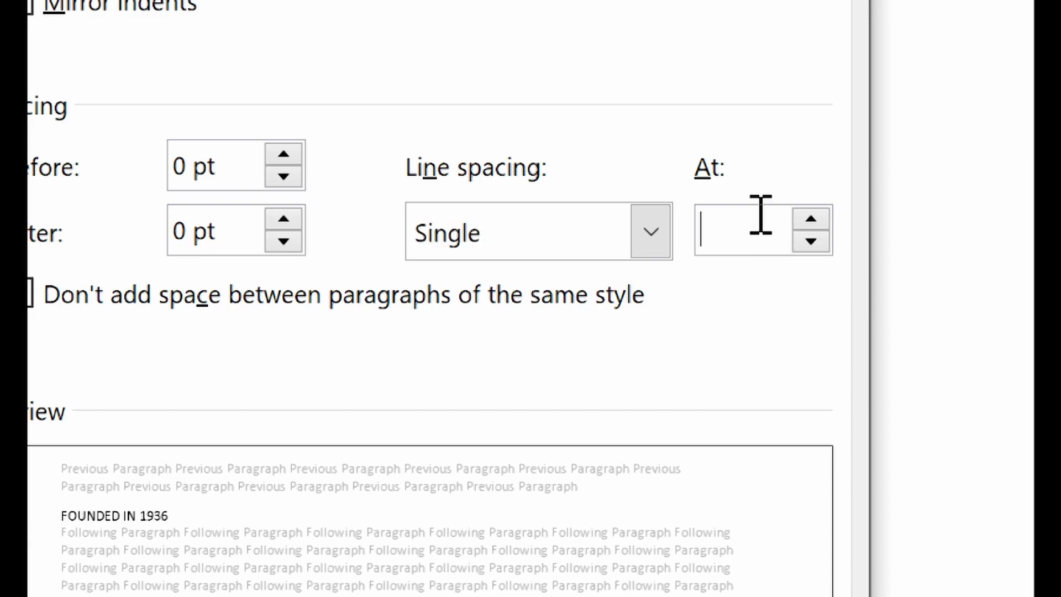
click(811, 240)
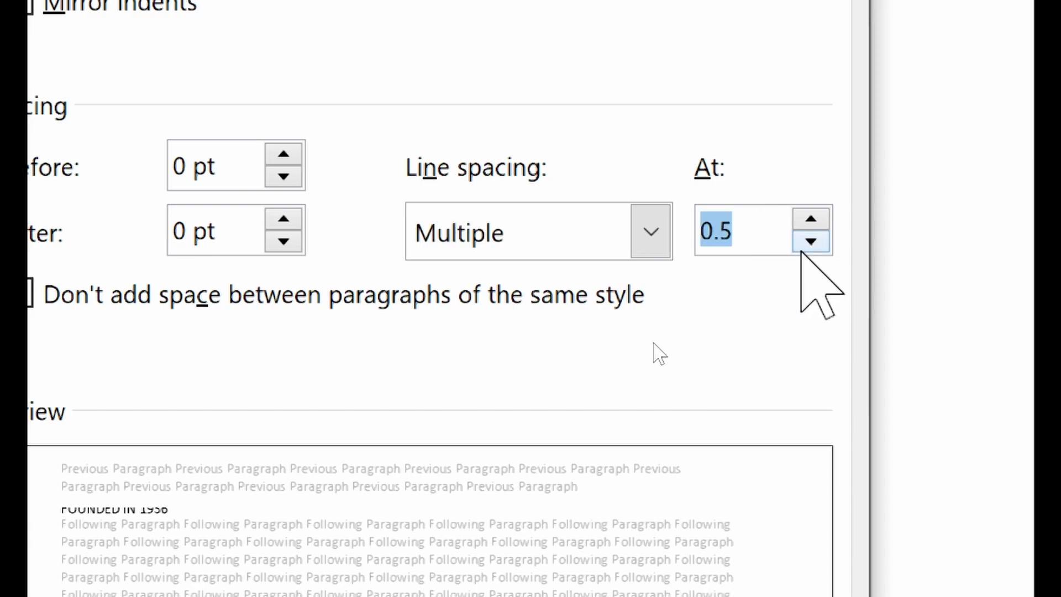
click(753, 229)
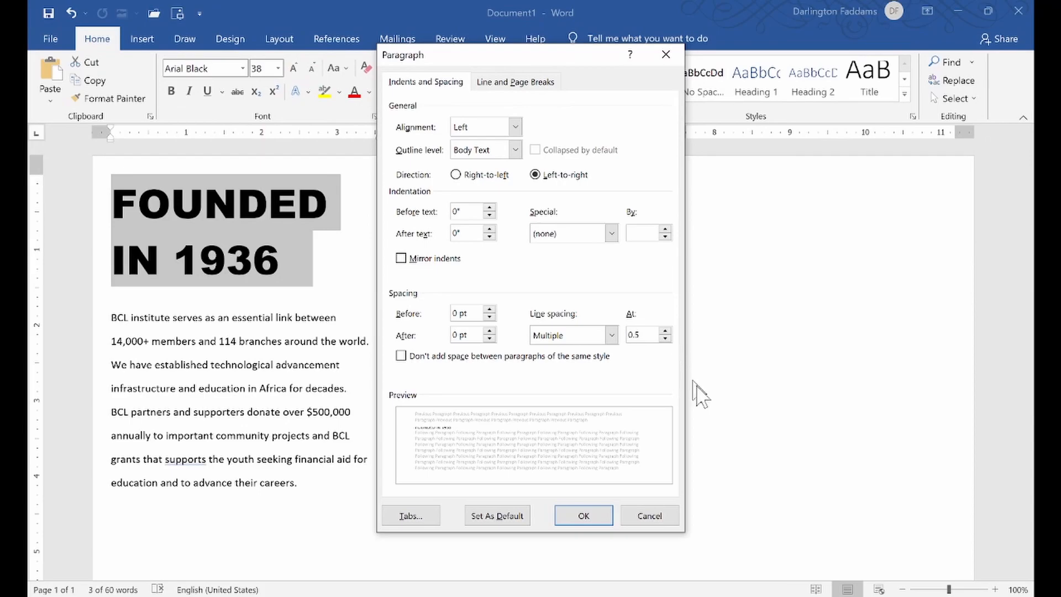
click(608, 521)
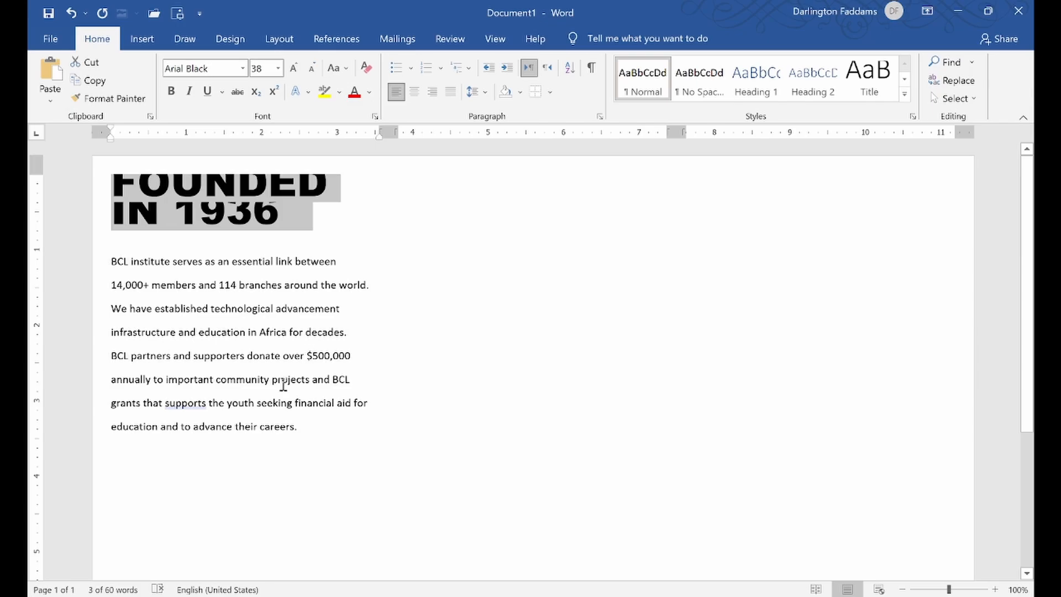
- Switch to BCL BROCHURE.pdf in the browser to check the spacing between the heading lines, and return to Word
click(122, 595)
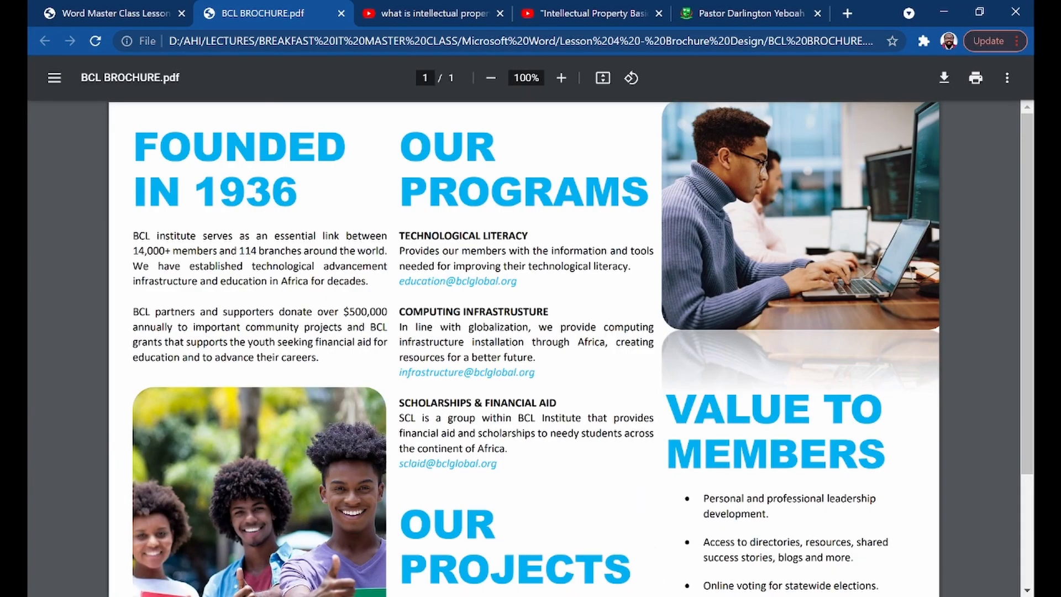
mouse_move(590, 594)
click(589, 575)
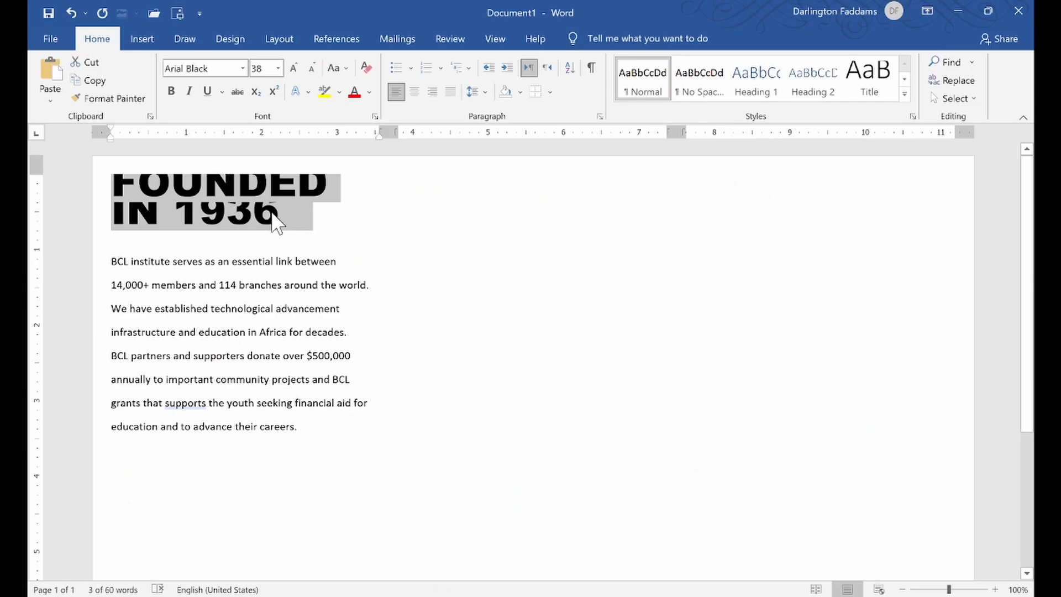
- Set the line spacing of the heading "FOUNDED IN 1936" to Multiple at 0.7 in the paragraph settings
click(599, 117)
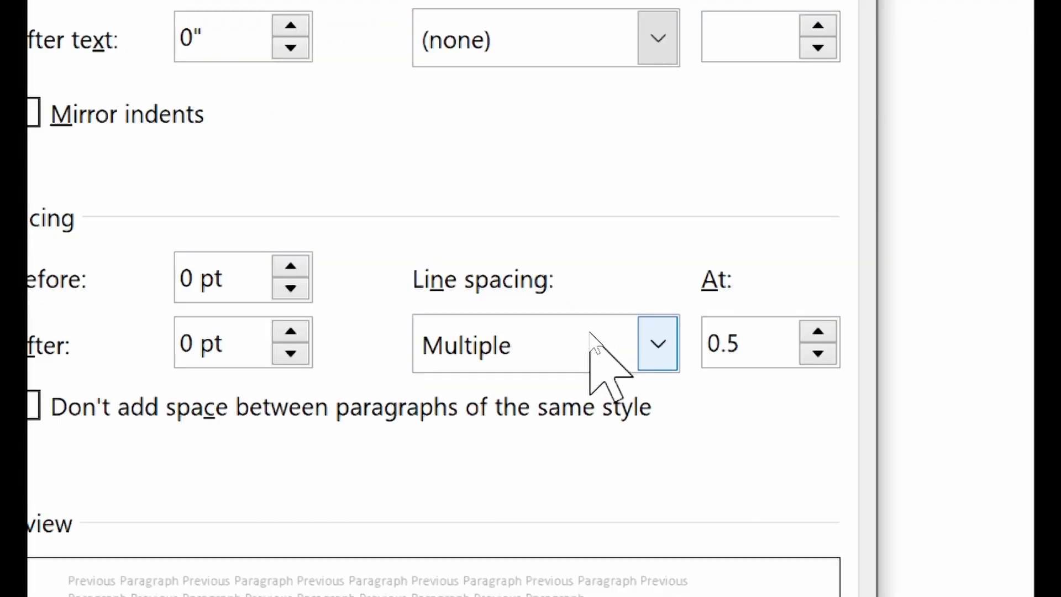
click(818, 332)
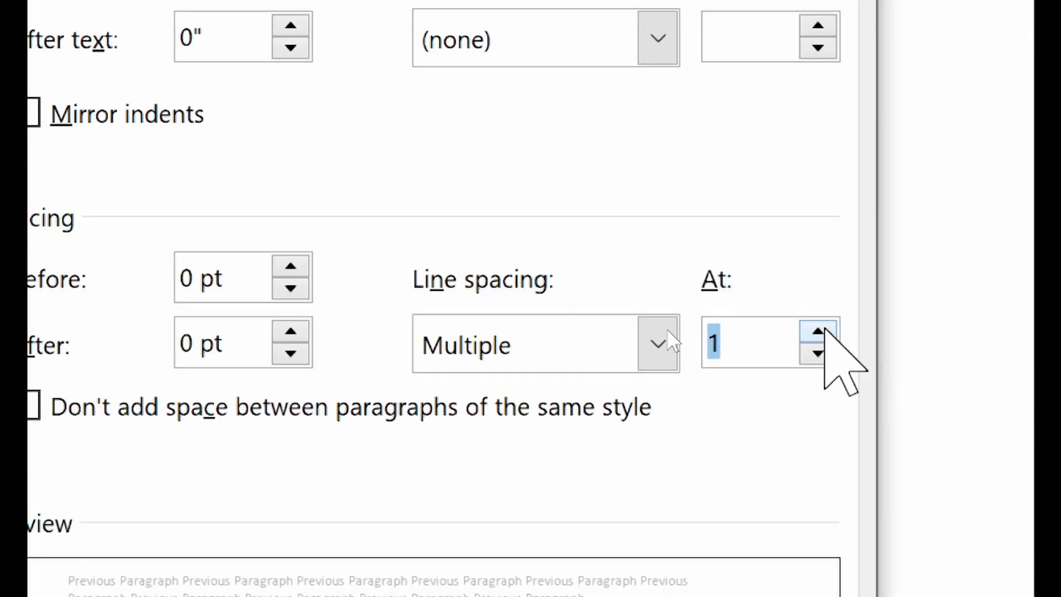
click(736, 350)
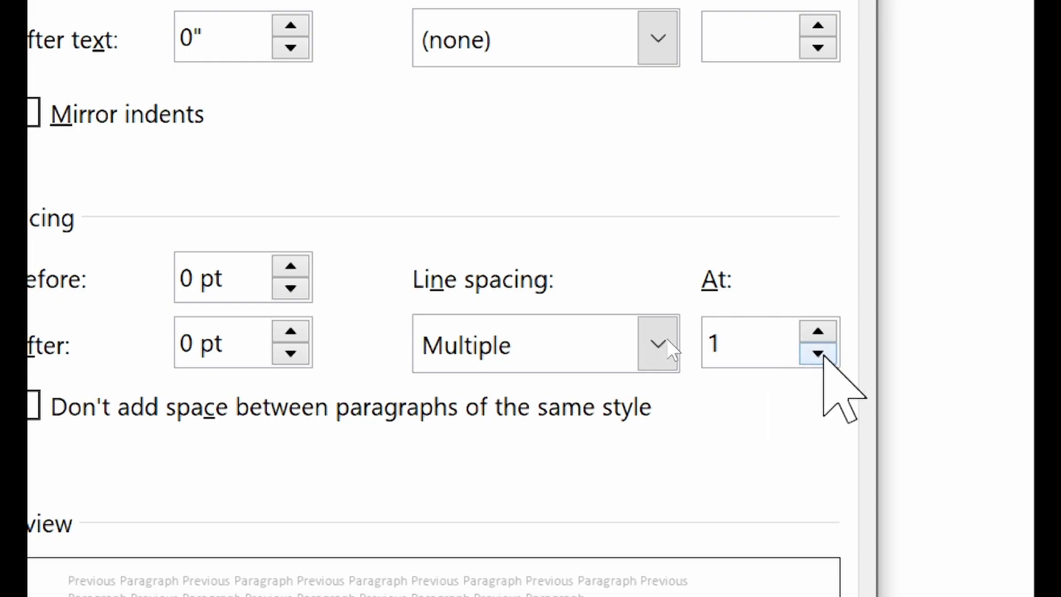
click(818, 354)
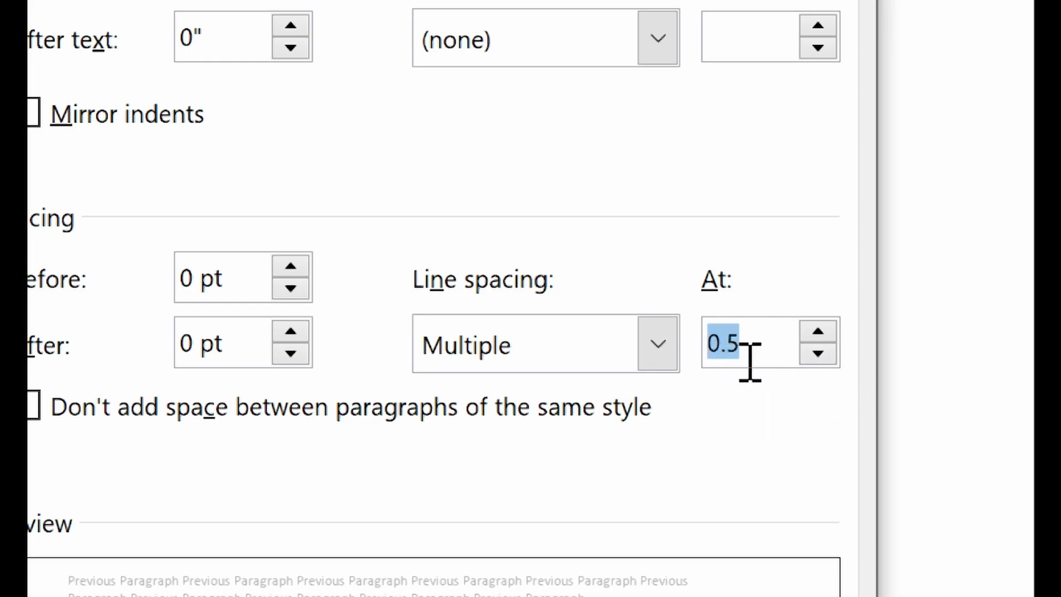
click(769, 346)
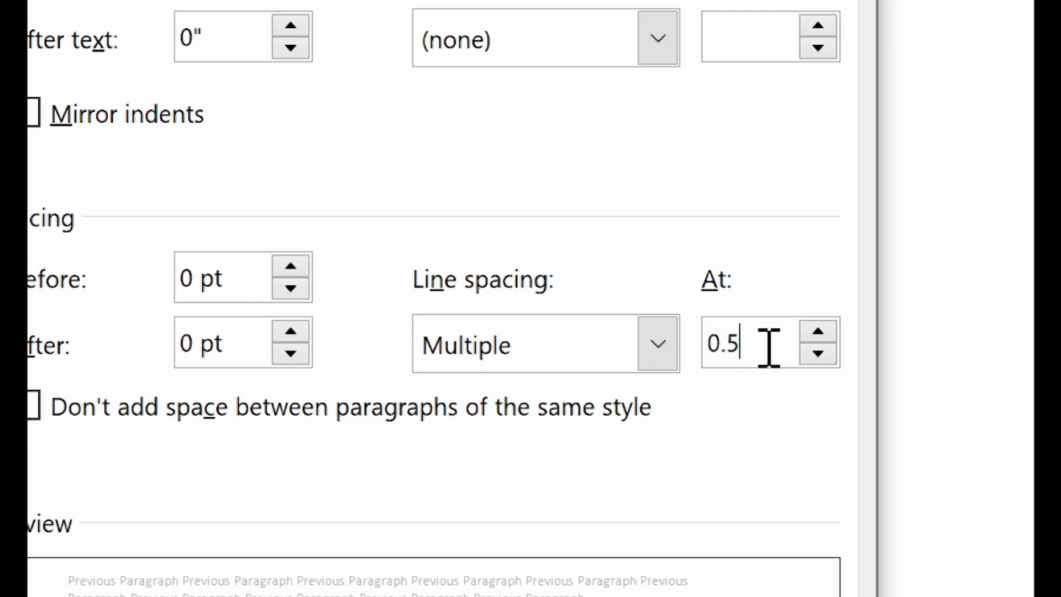
drag(728, 346, 773, 351)
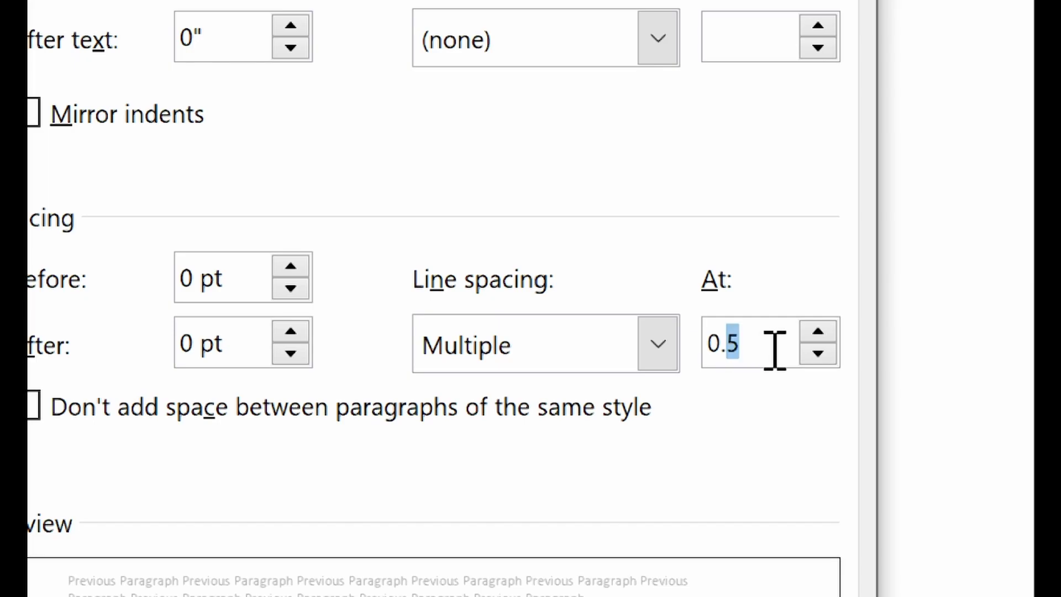
text(7)
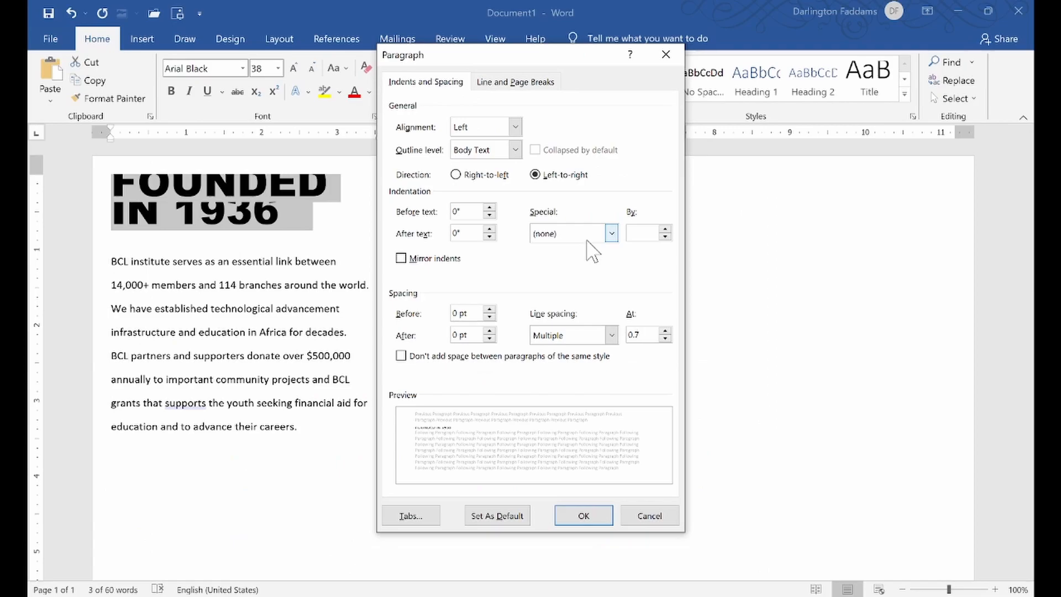
click(577, 519)
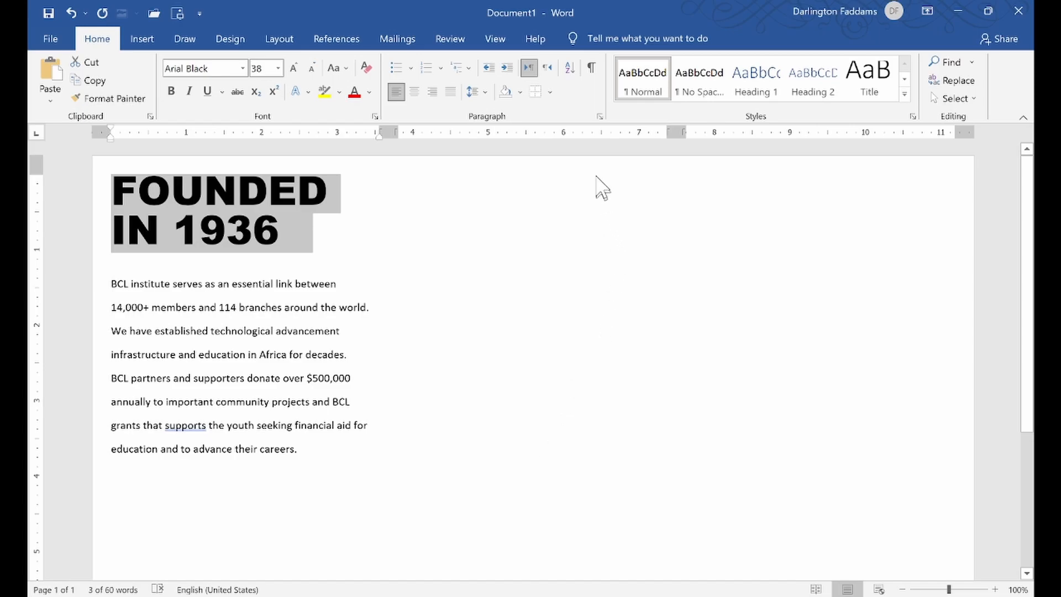
- Slightly increase the Multiple line spacing value of the heading "FOUNDED IN 1936" and deselect the heading
click(600, 116)
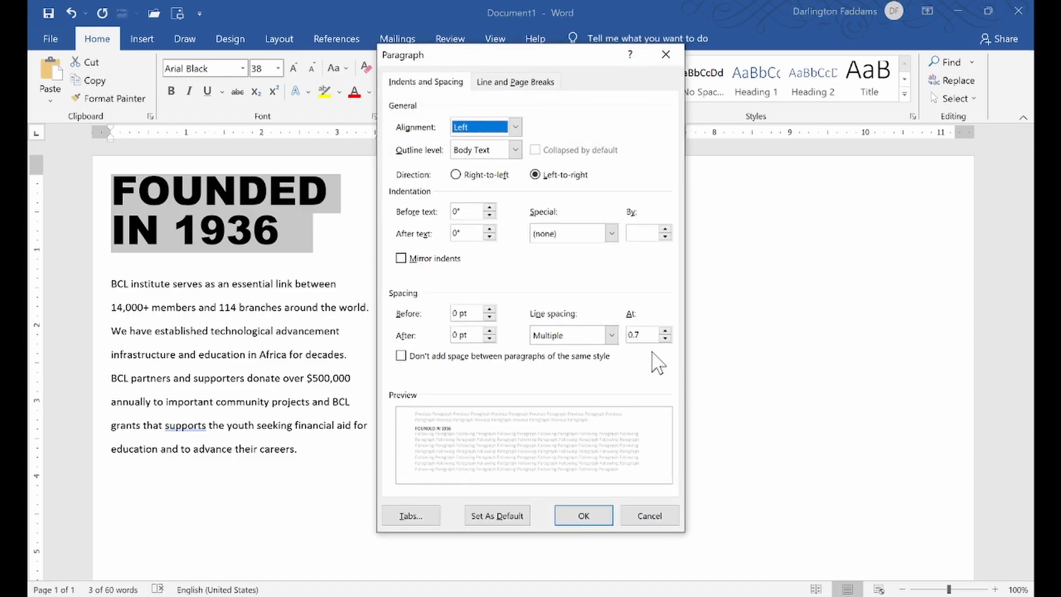
click(653, 334)
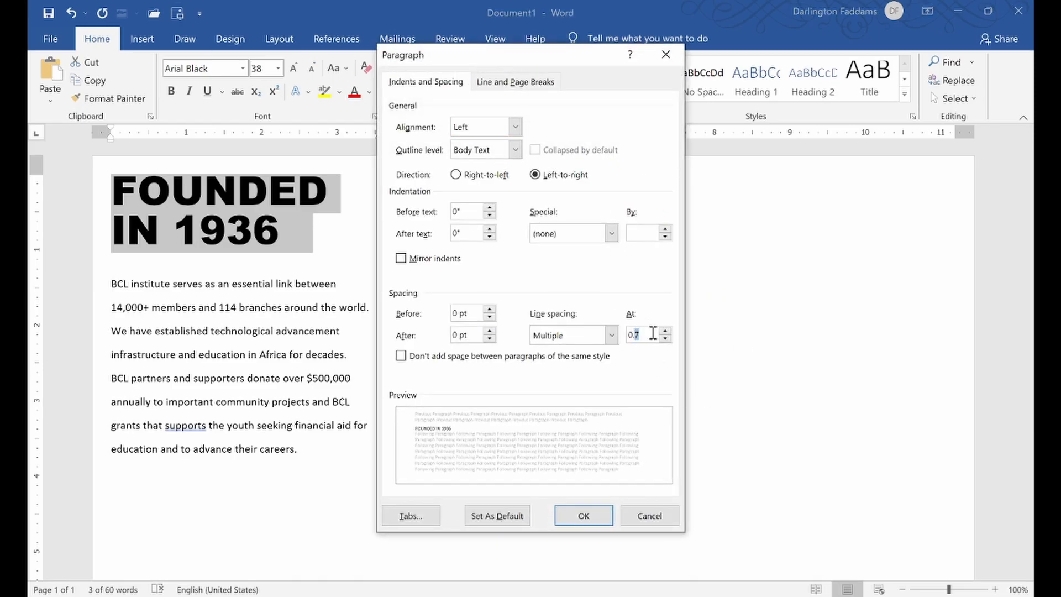
click(601, 514)
click(322, 390)
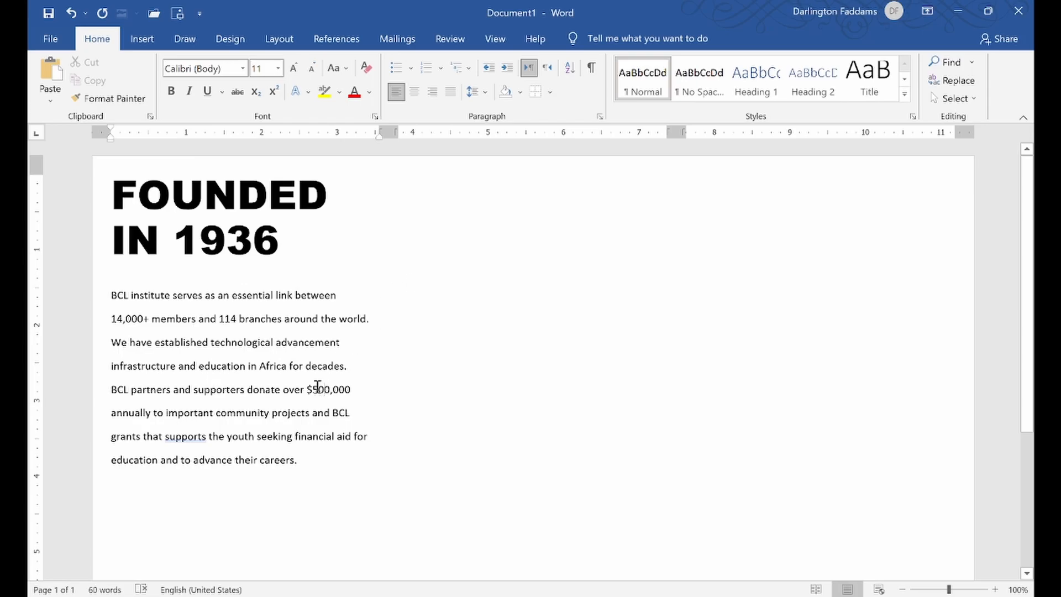
- Check the heading color in BCL BROCHURE.pdf, return to Word, and color "FOUNDED IN 1936" in the standard Light Blue
click(123, 596)
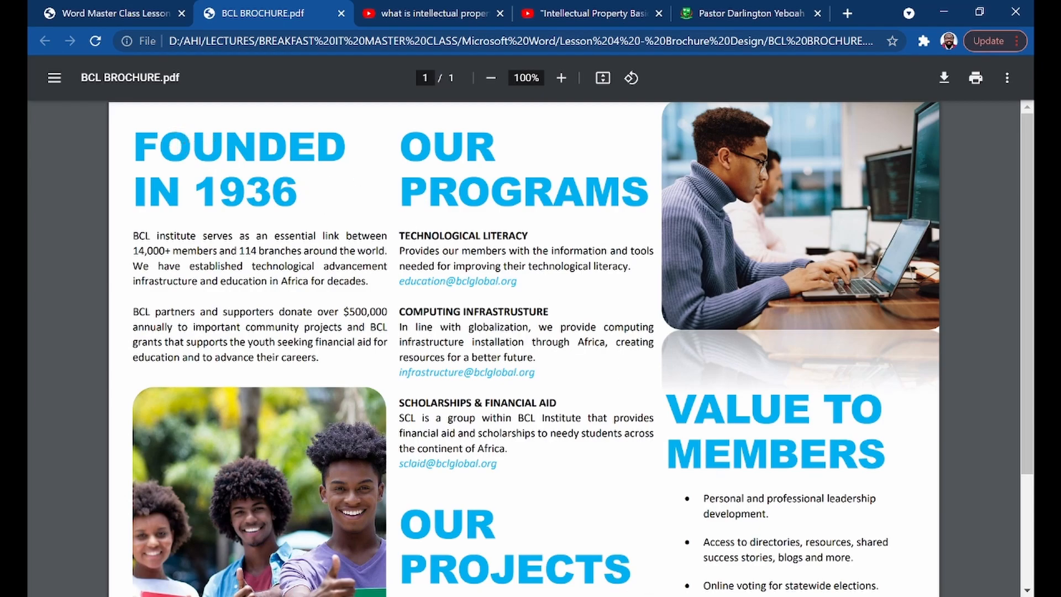
click(591, 596)
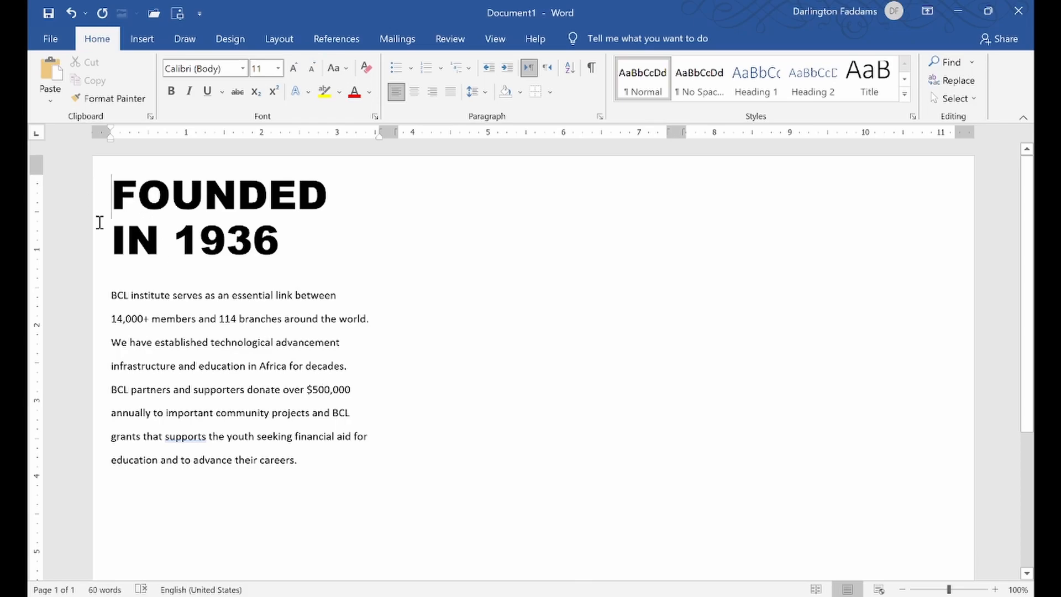
drag(97, 212, 99, 243)
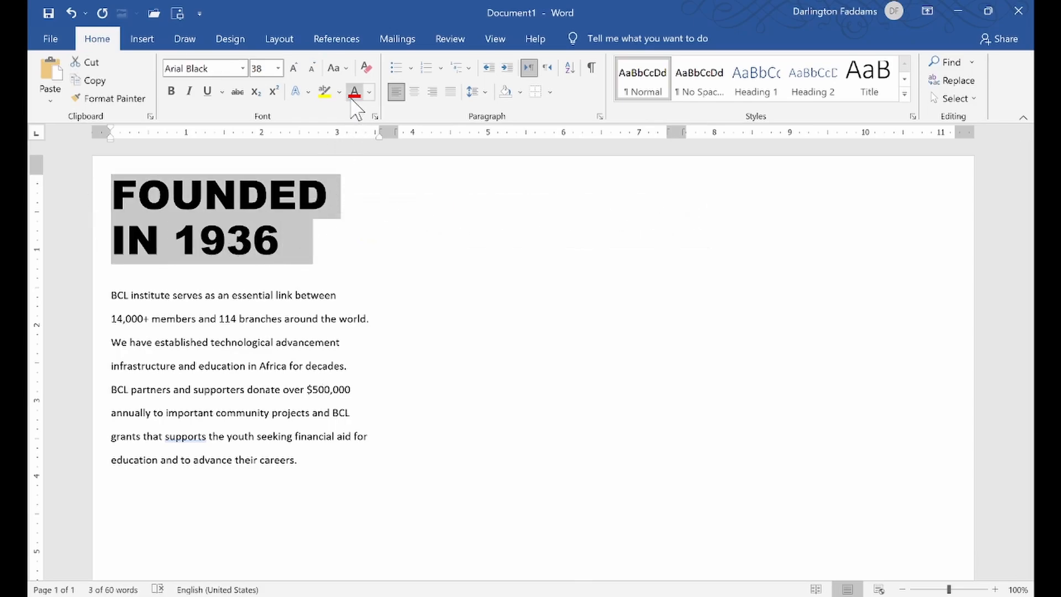
click(368, 93)
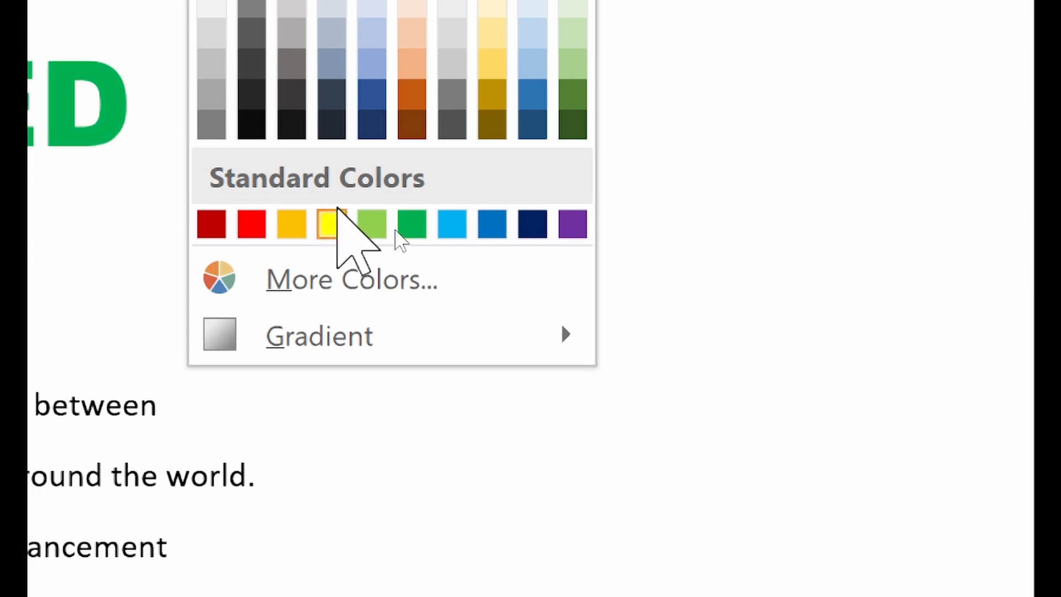
click(462, 231)
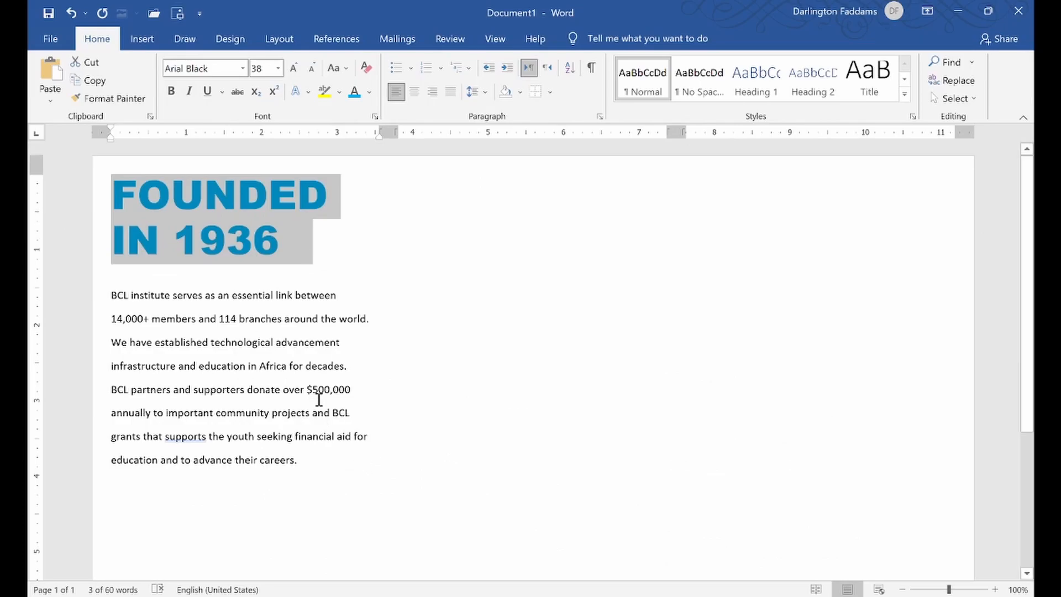
click(325, 389)
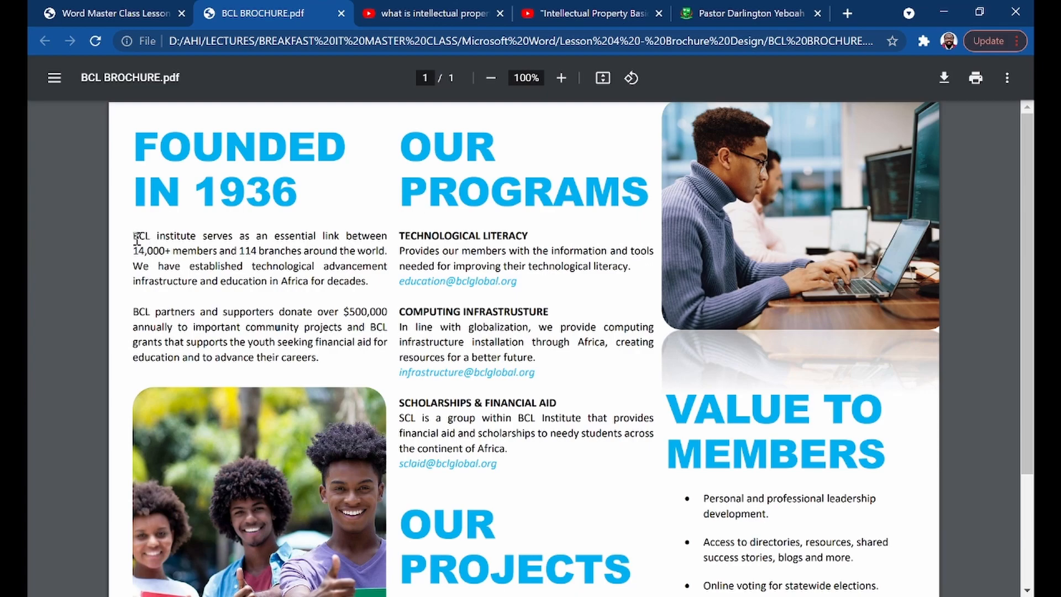
- In BCL BROCHURE.pdf in the browser, highlight the two body paragraphs under "FOUNDED IN 1936" to examine their formatting
drag(136, 238, 349, 350)
click(360, 371)
drag(136, 237, 314, 378)
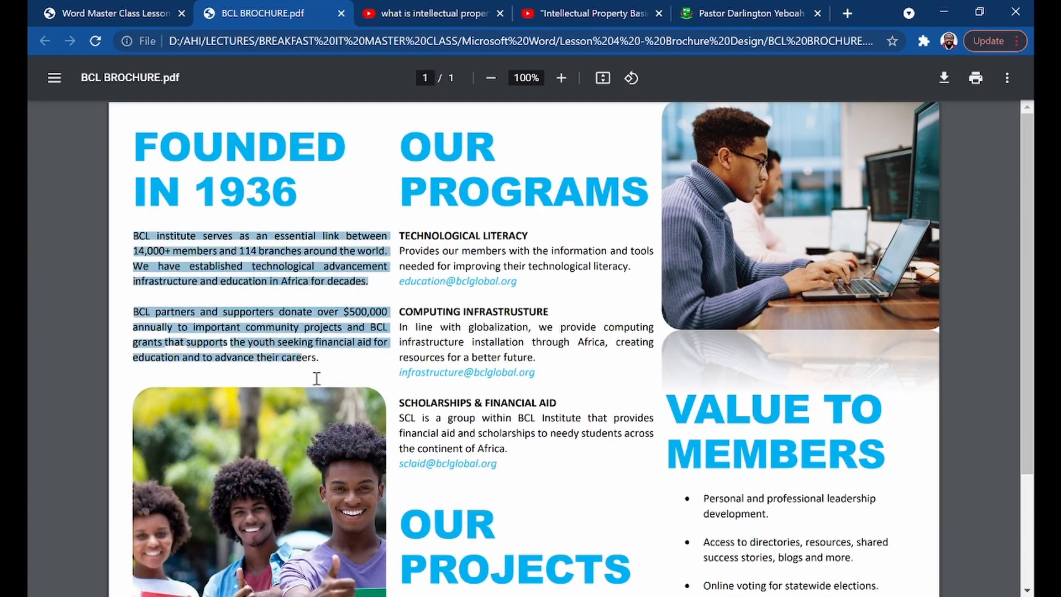
- Return from the PDF to Word and set the line spacing of the two body paragraphs under "FOUNDED IN 1936" to 1.0
click(338, 364)
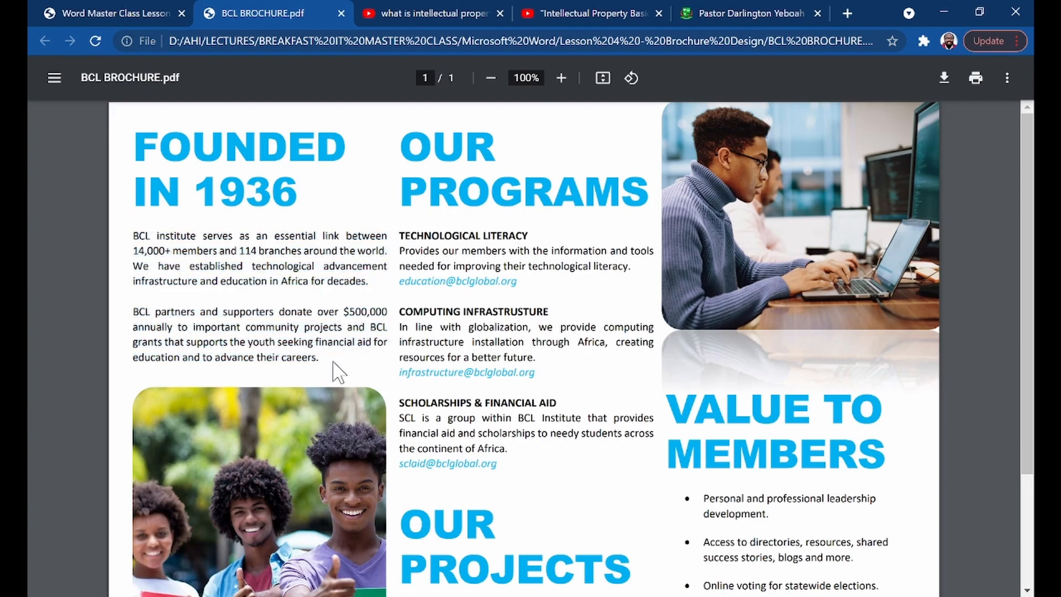
click(594, 596)
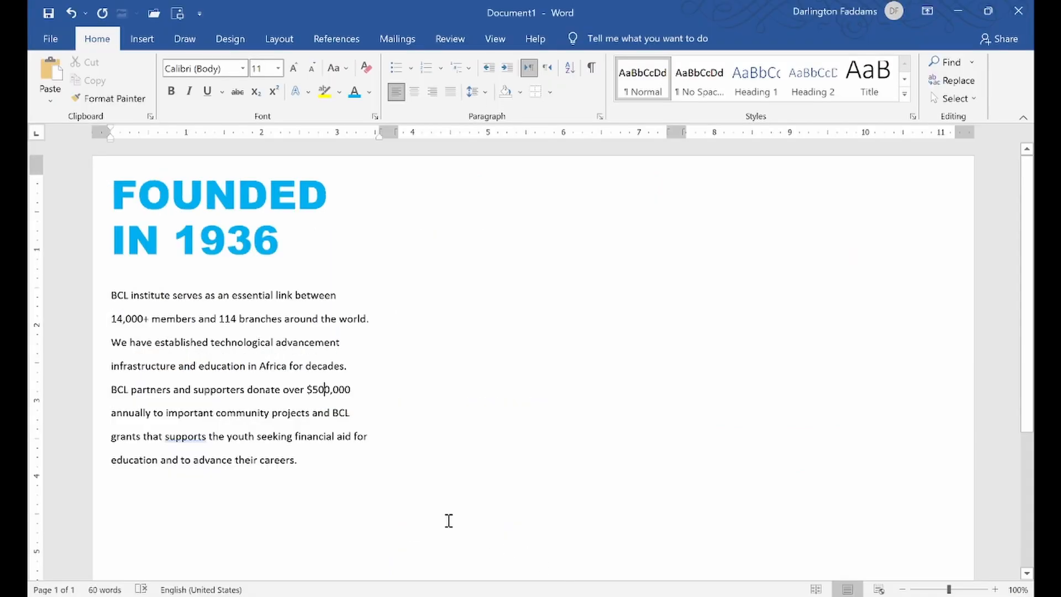
drag(112, 295, 337, 476)
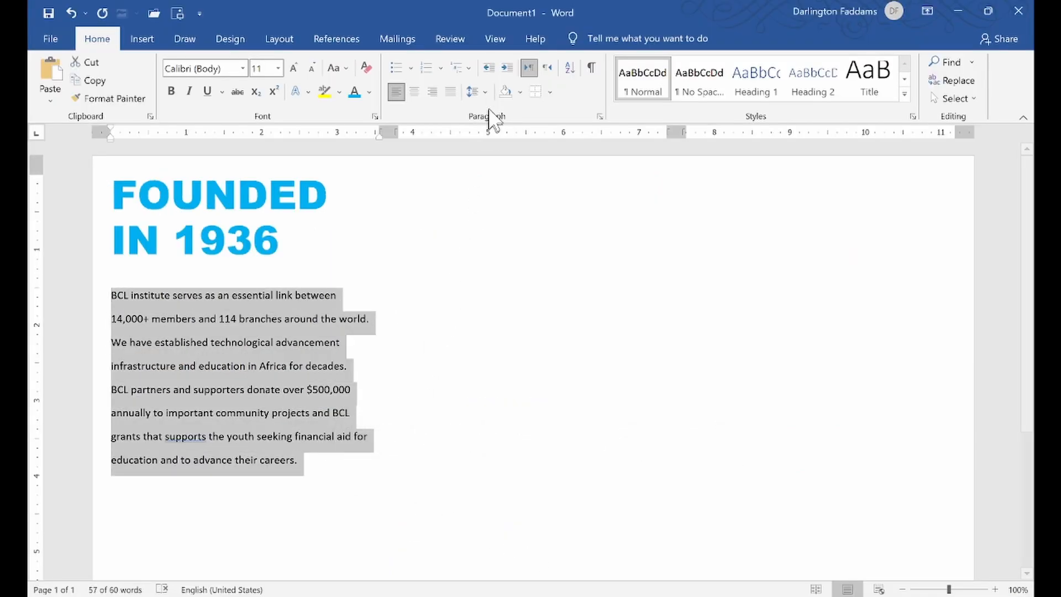
click(489, 92)
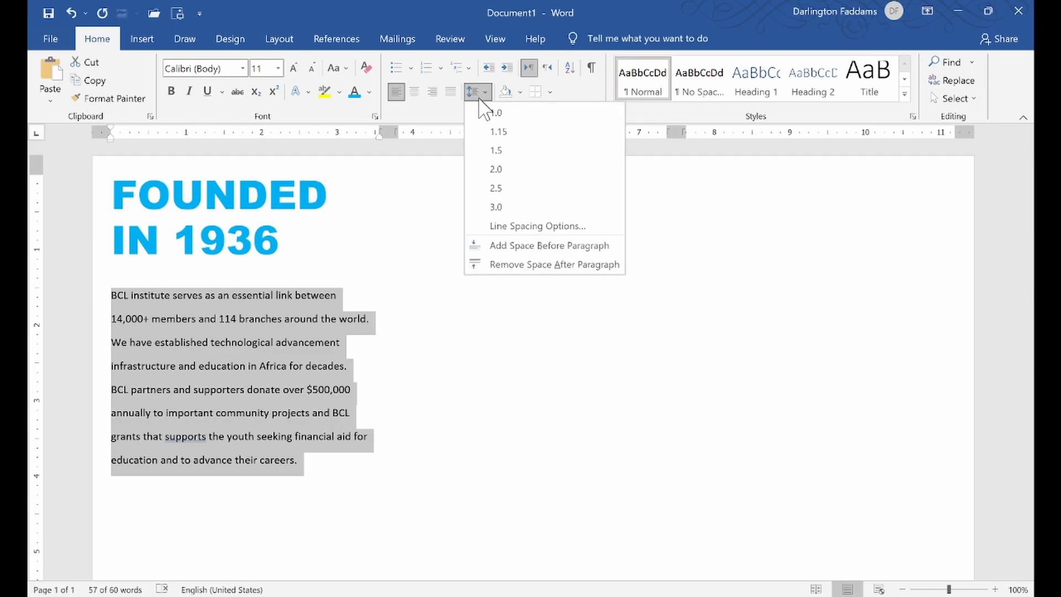
click(527, 112)
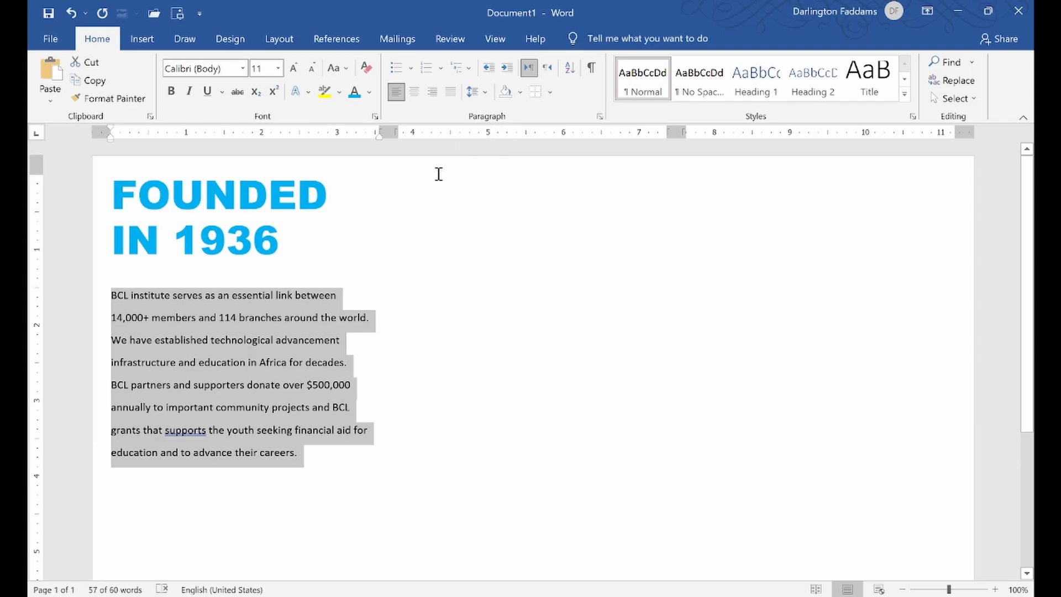
click(148, 317)
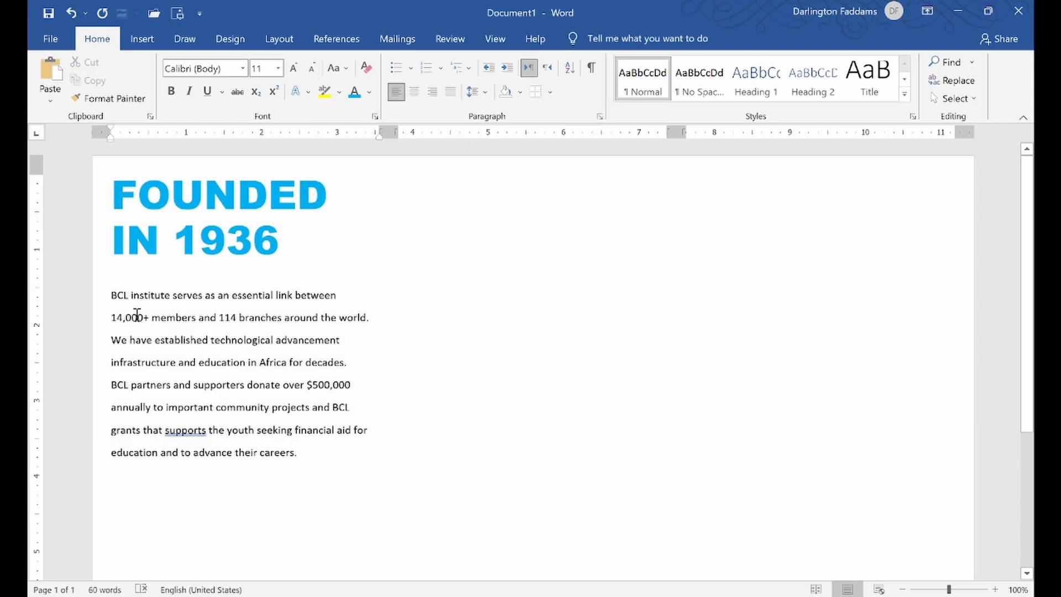
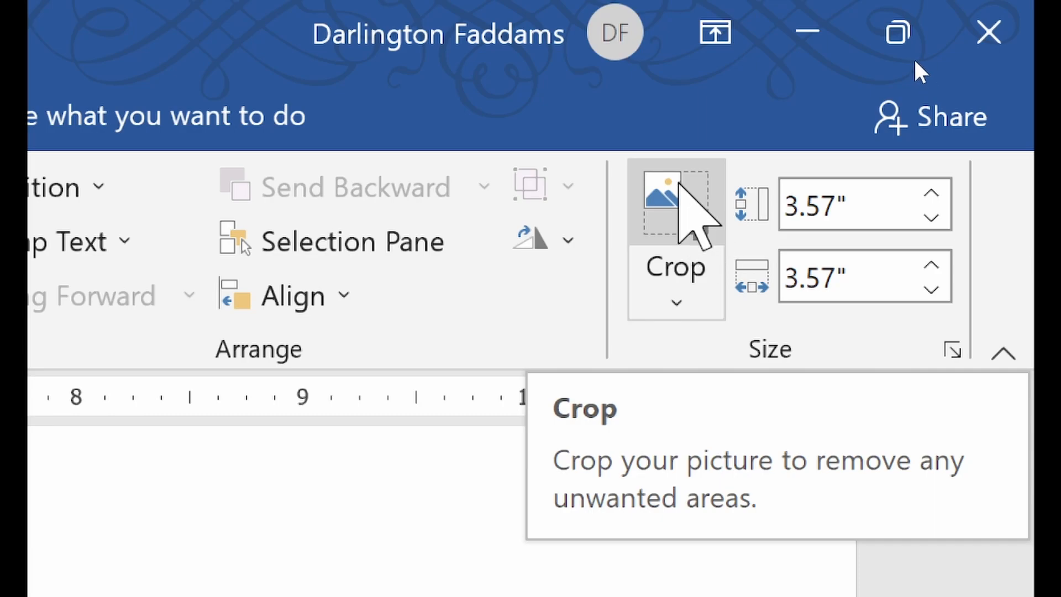
- Crop the students picture on its right and left sides to about 2.89" wide, keeping the three people in frame
click(677, 190)
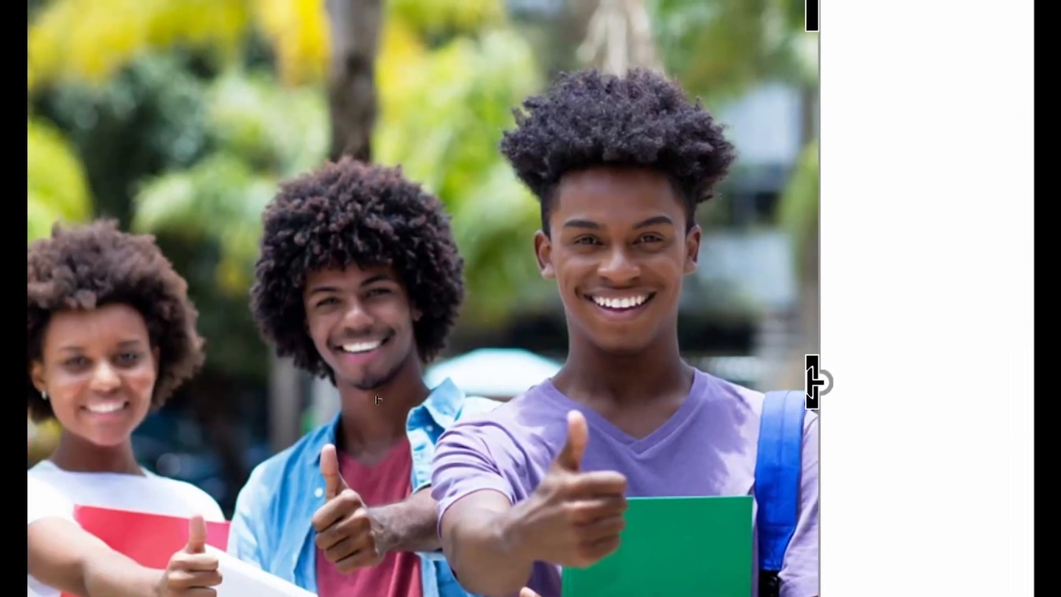
drag(818, 381, 710, 381)
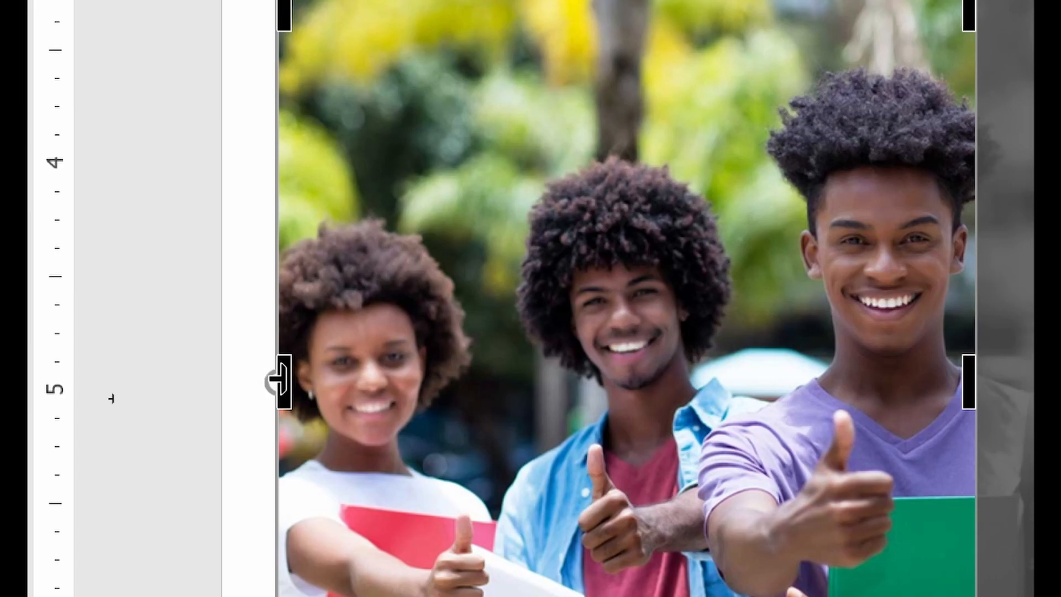
drag(283, 382, 323, 393)
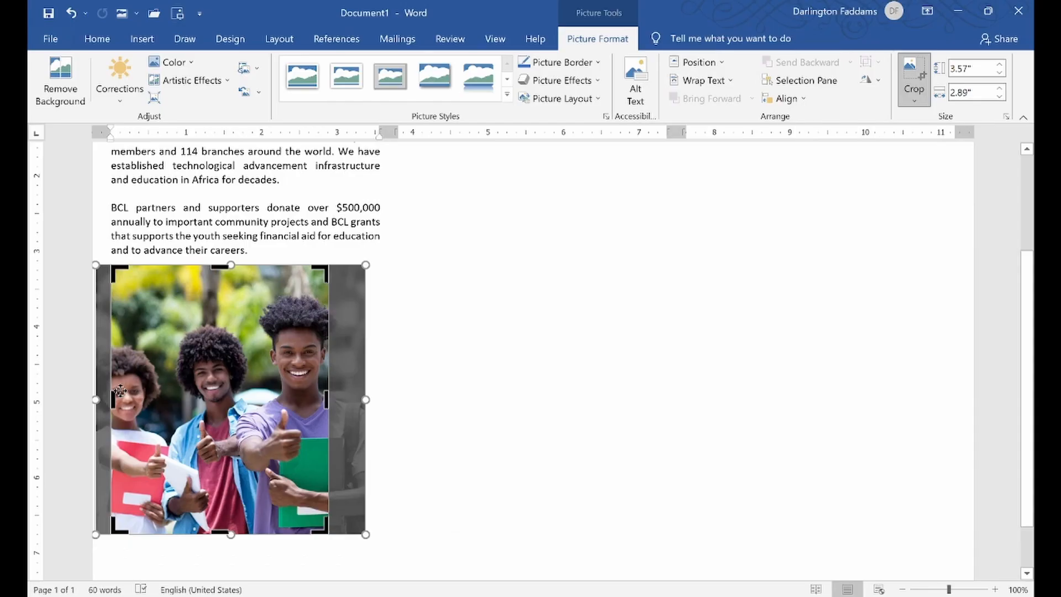
click(529, 338)
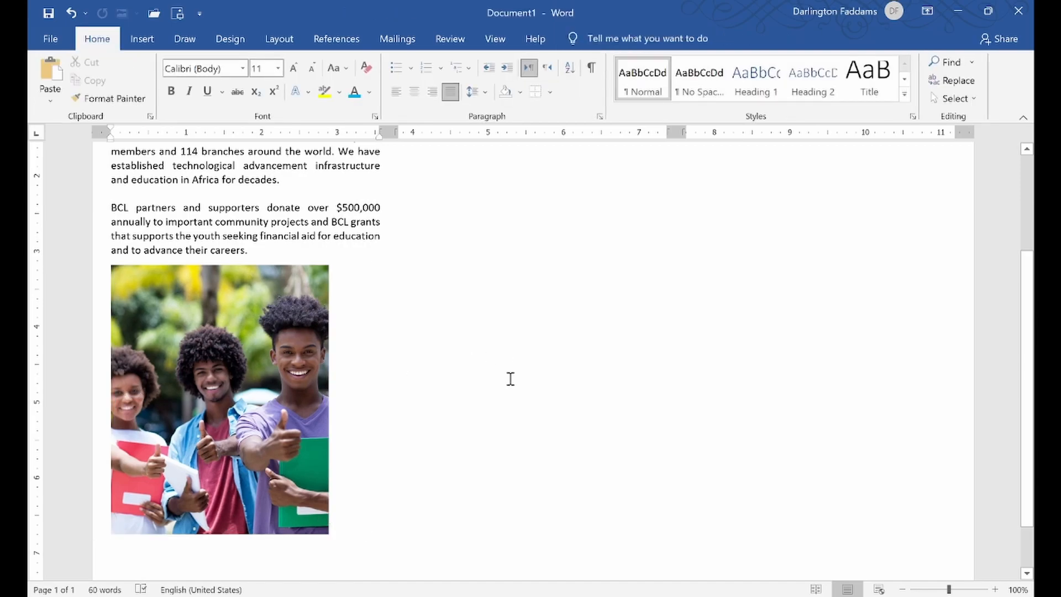
- Insert a blank line between the last body paragraph and the picture, and compare the gap with BCL BROCHURE.pdf
scroll(442, 310, down, 2)
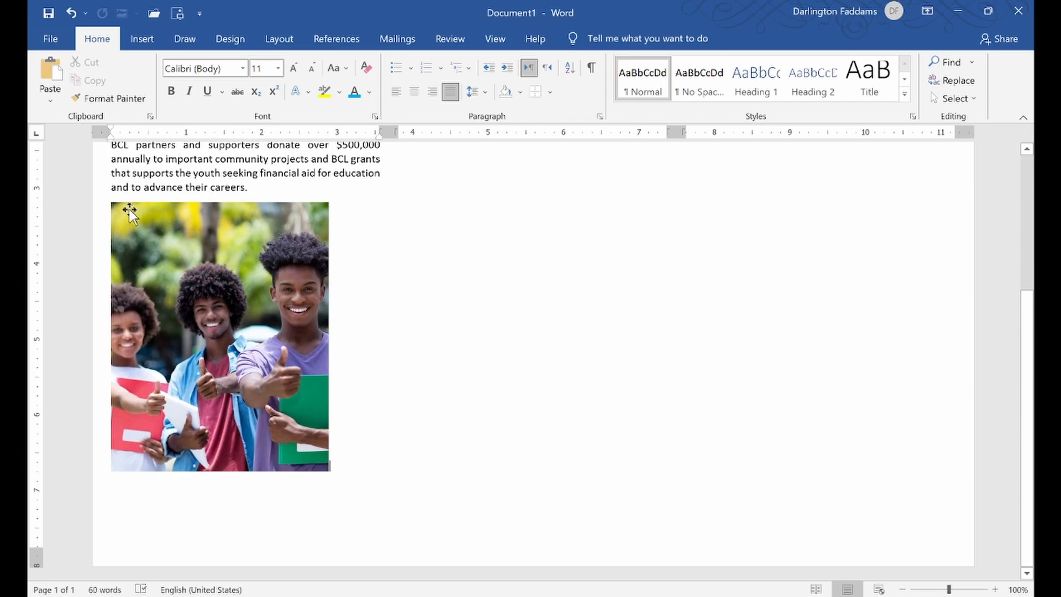
scroll(237, 298, up, 2)
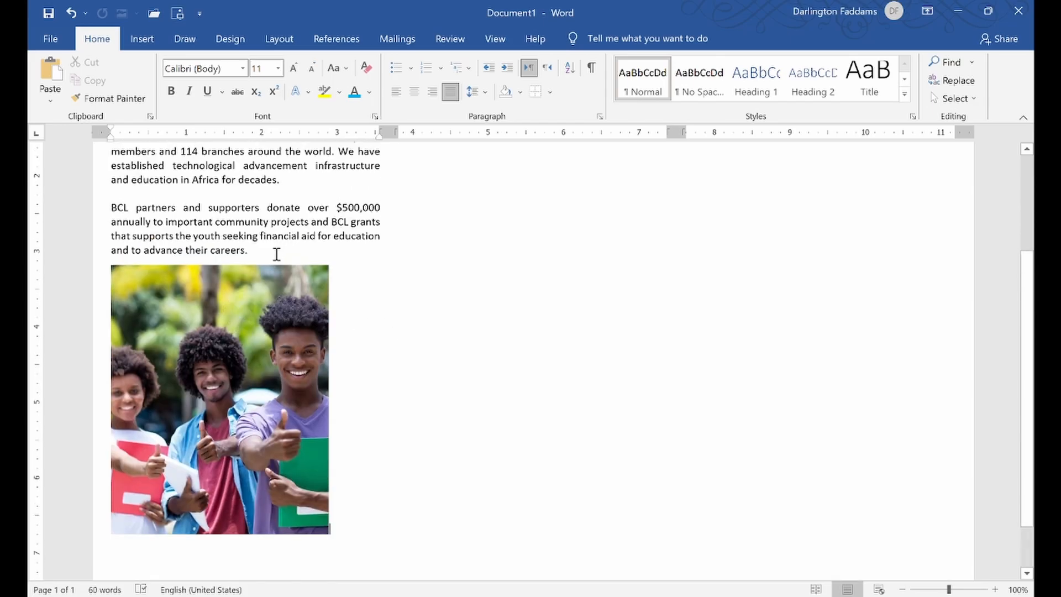
key(Return)
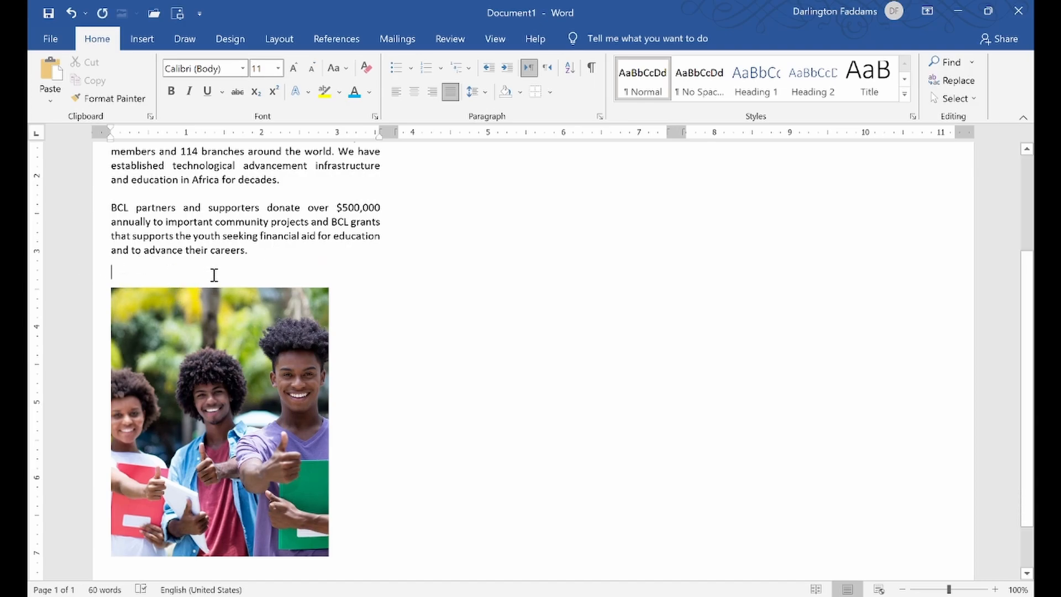
click(121, 596)
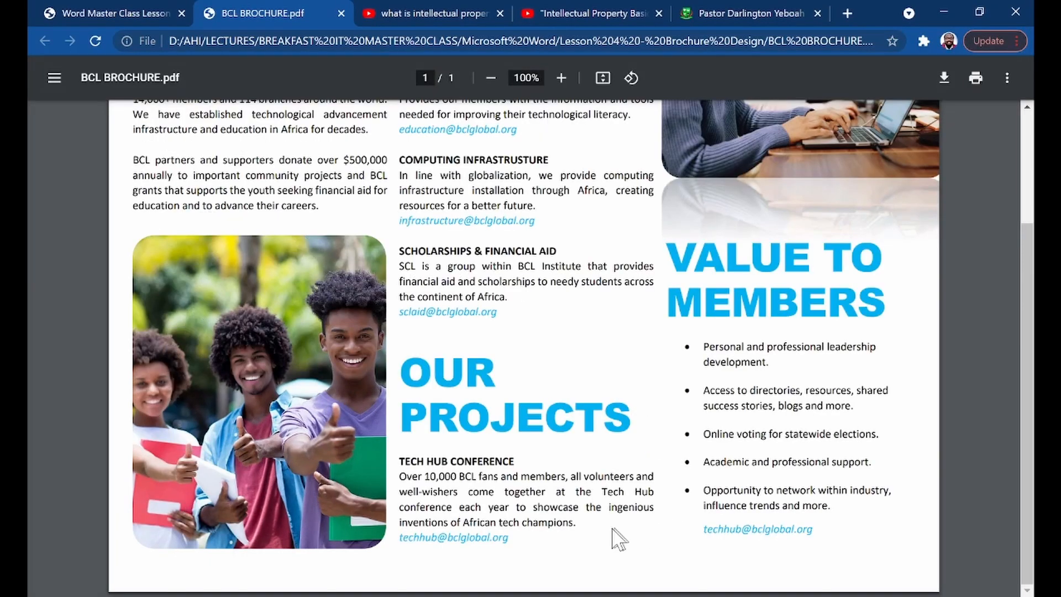
click(609, 595)
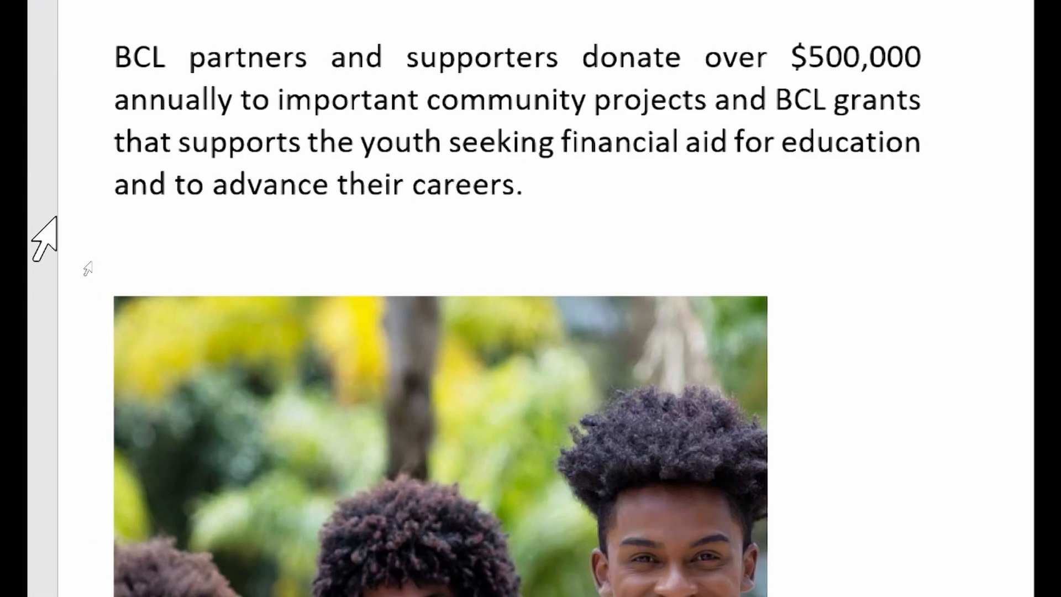
- Remove the space after the paragraph for the last text line and the blank line above the picture
click(67, 219)
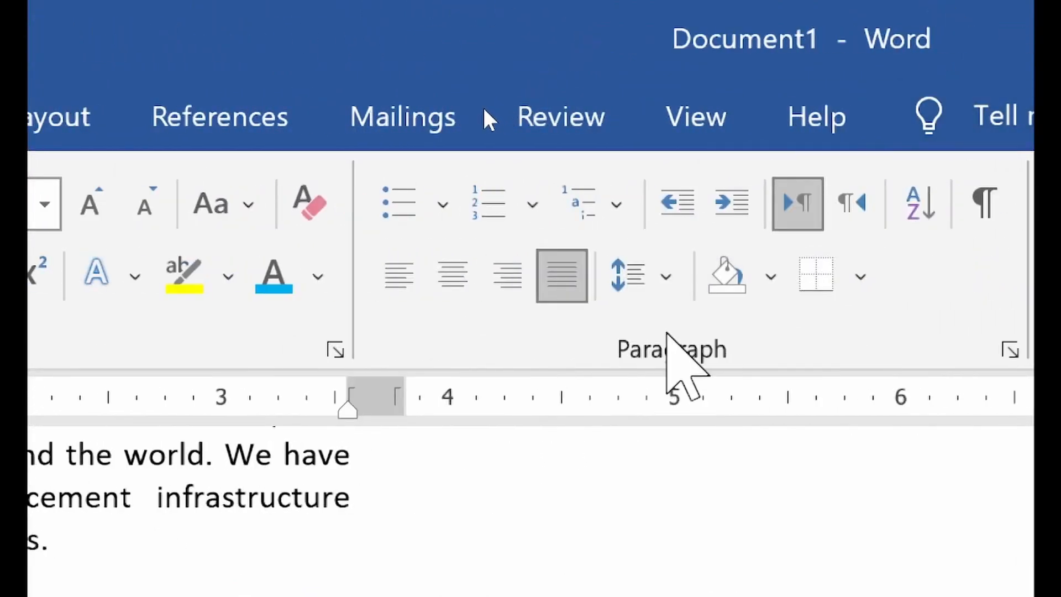
click(666, 279)
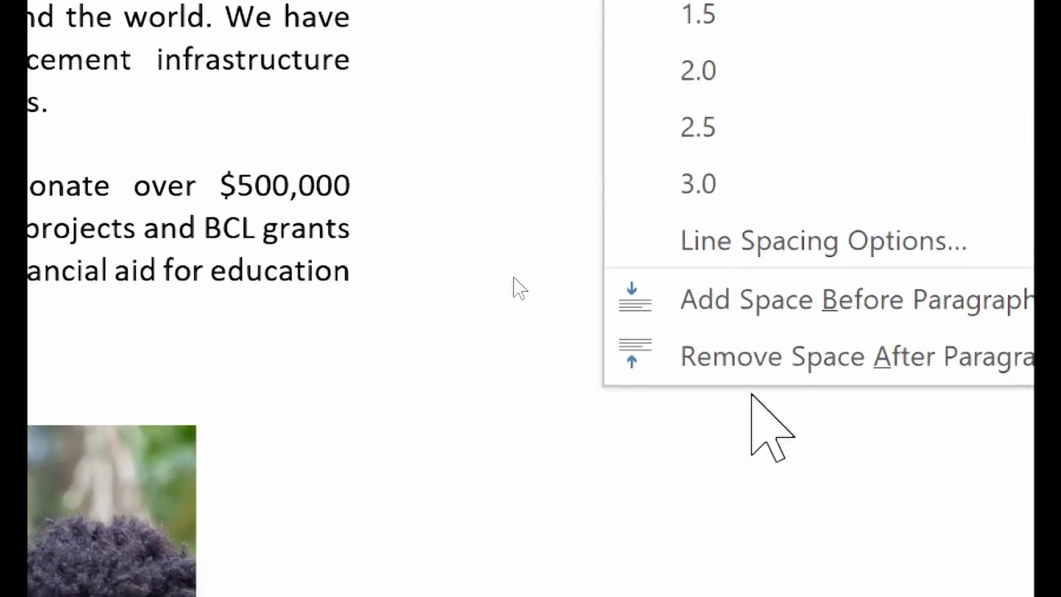
click(761, 370)
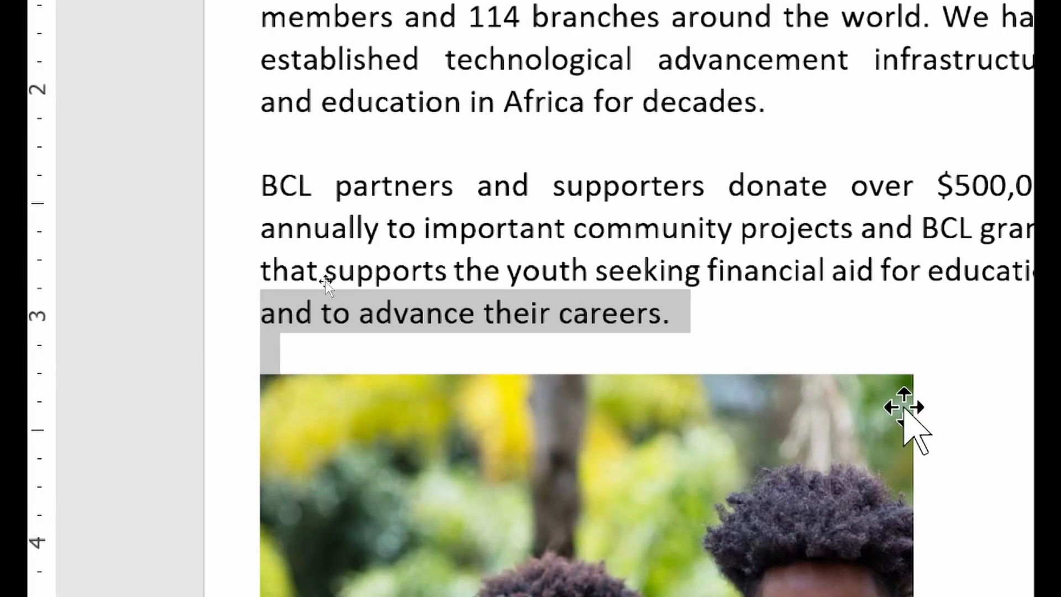
click(930, 348)
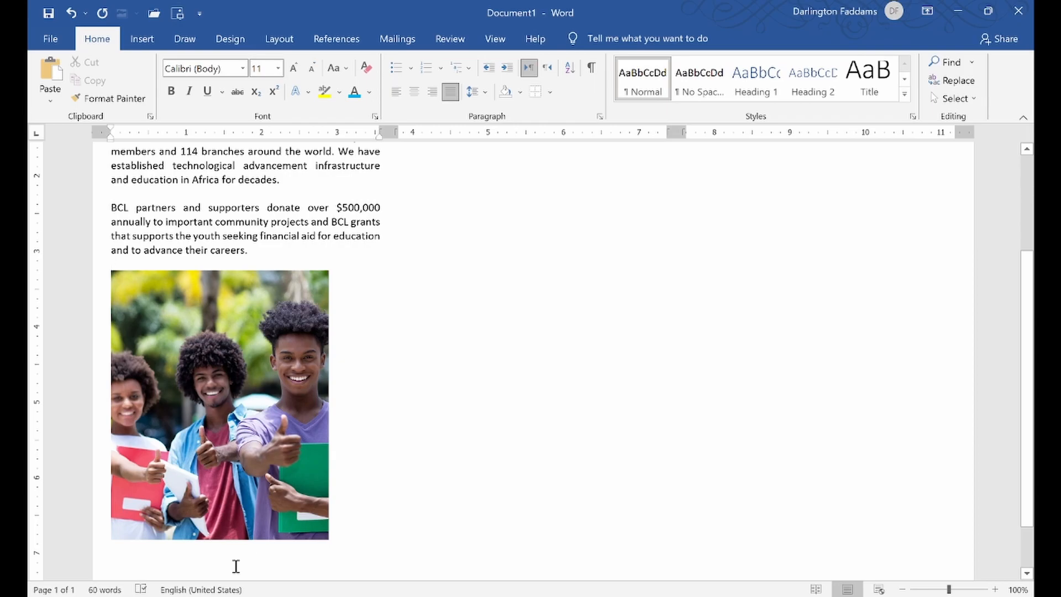
- Compare the picture's spacing with BCL BROCHURE.pdf, return to Word, and slightly increase the blank gap above the picture
key(alt+Tab)
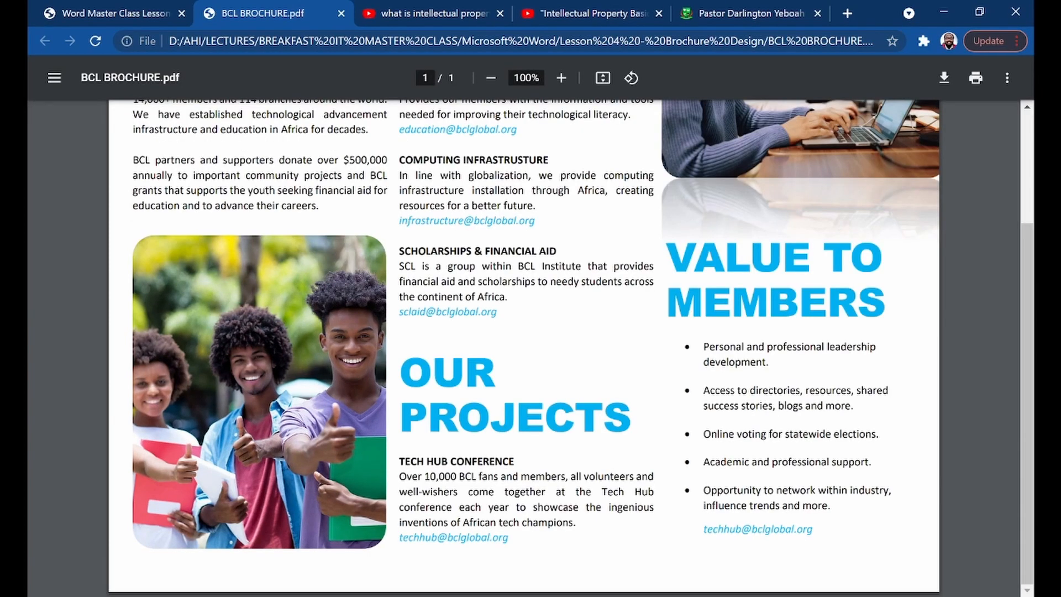
key(alt+Tab)
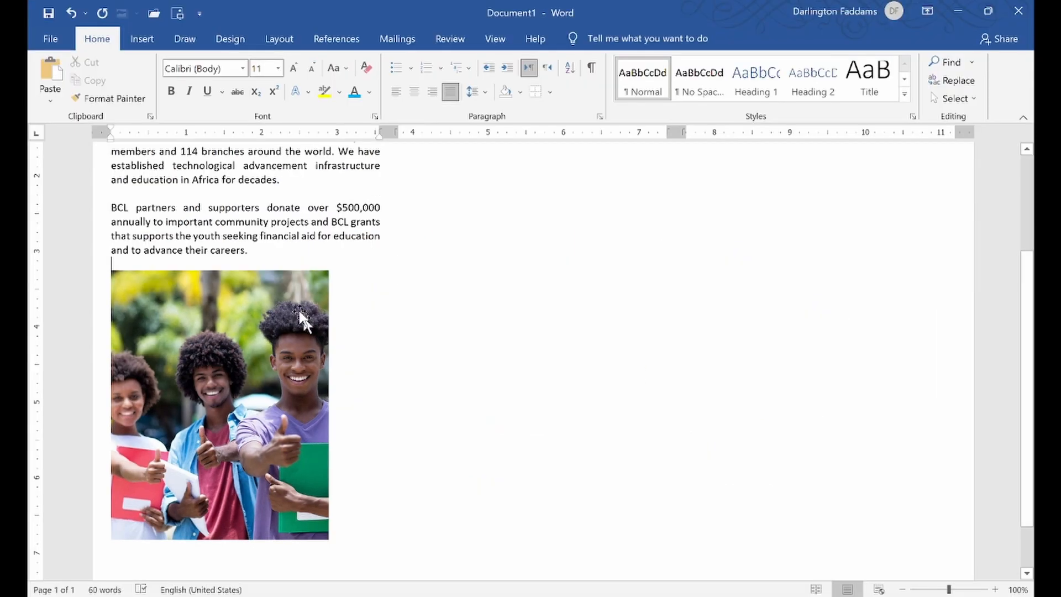
click(91, 267)
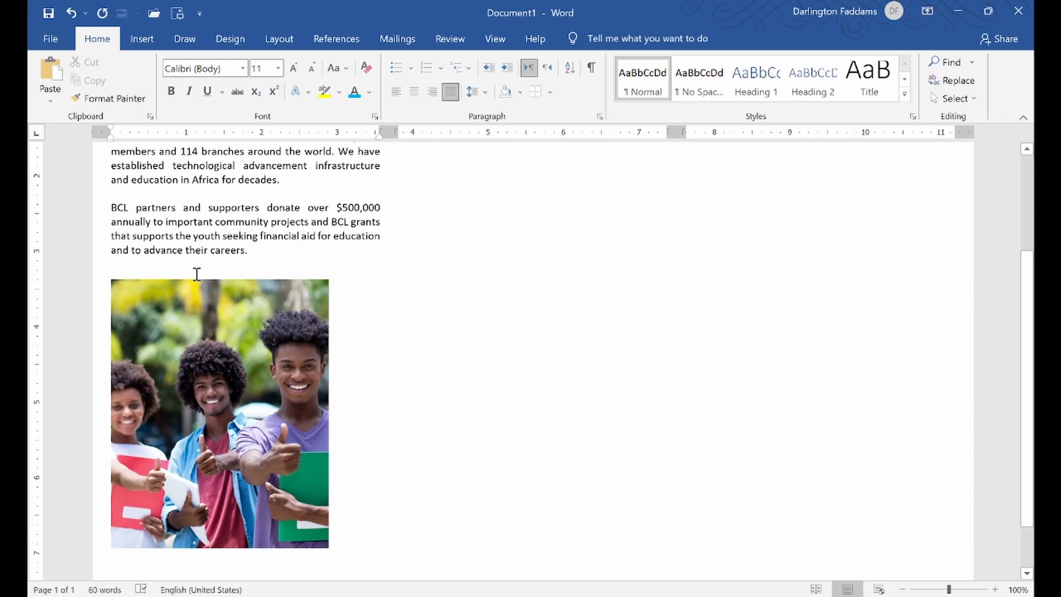
scroll(281, 387, down, 1)
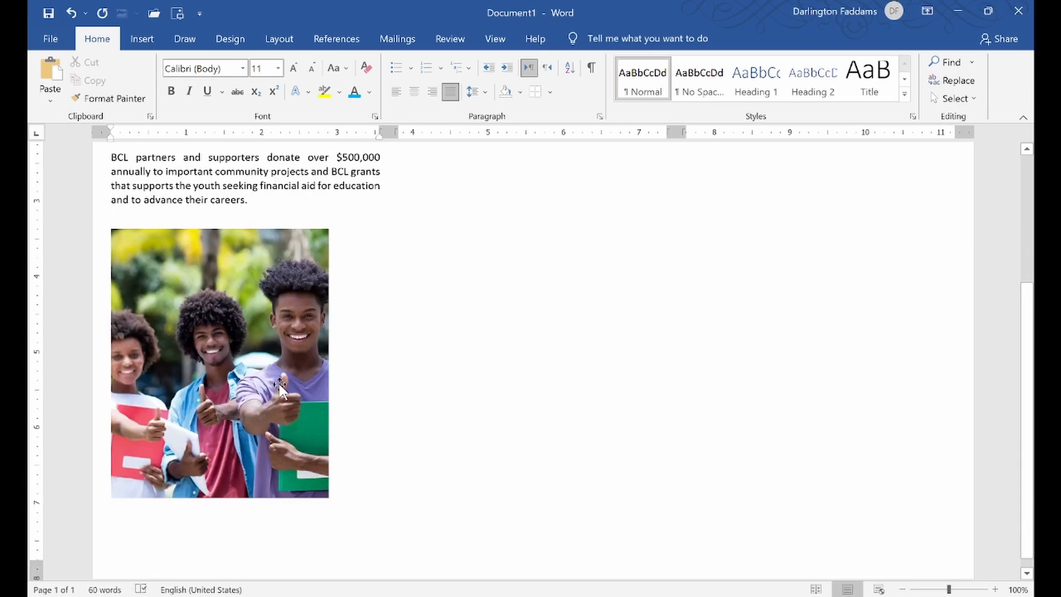
- Review the picture's crop area, leave cropping, and compare the picture's size with the one in BCL BROCHURE.pdf
double_click(280, 387)
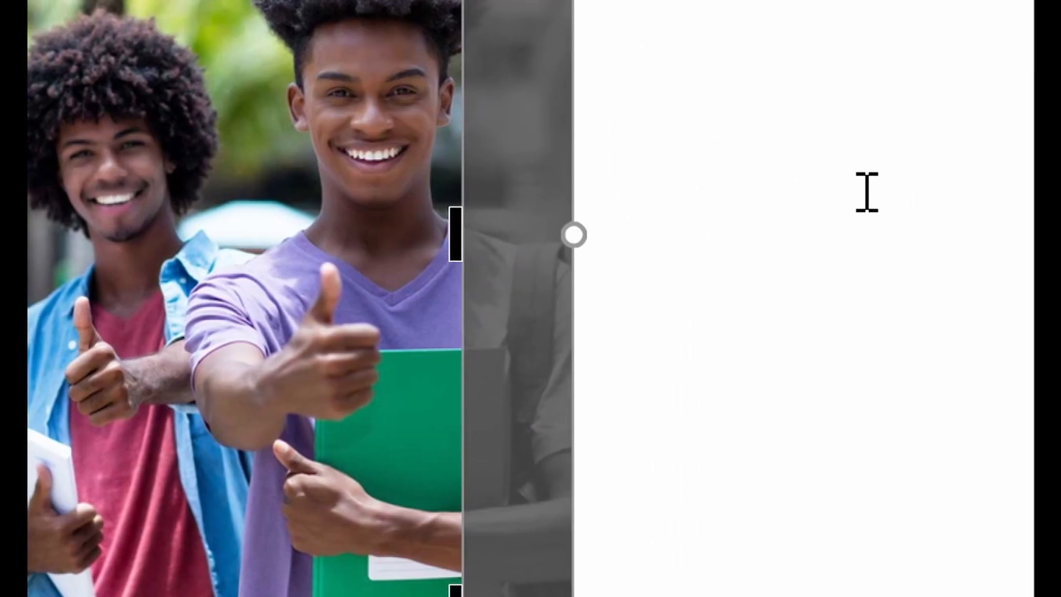
click(866, 192)
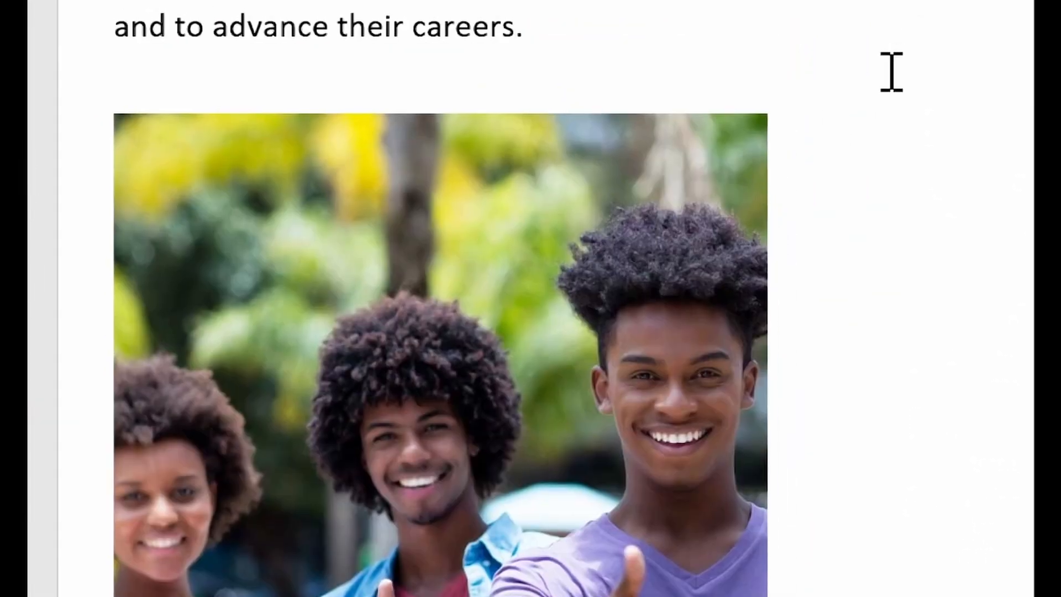
scroll(320, 403, down, 4)
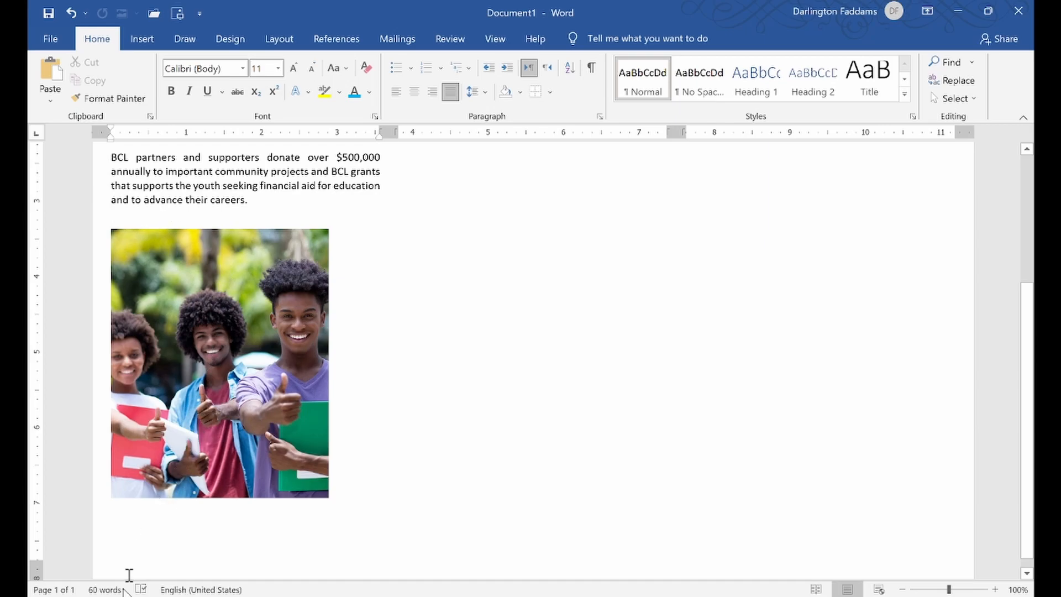
click(116, 530)
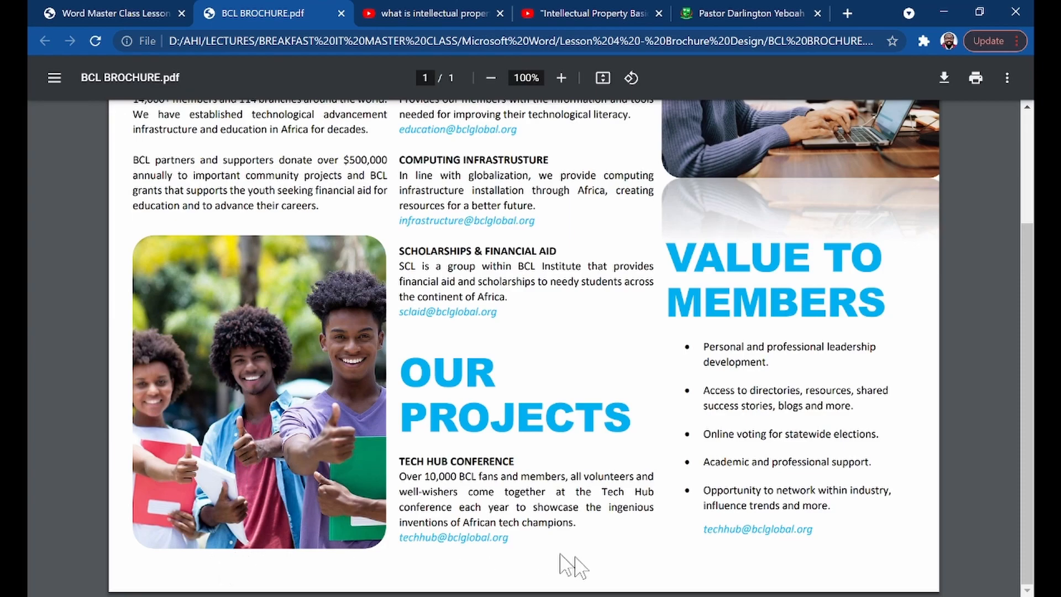
click(249, 595)
scroll(205, 437, down, 1)
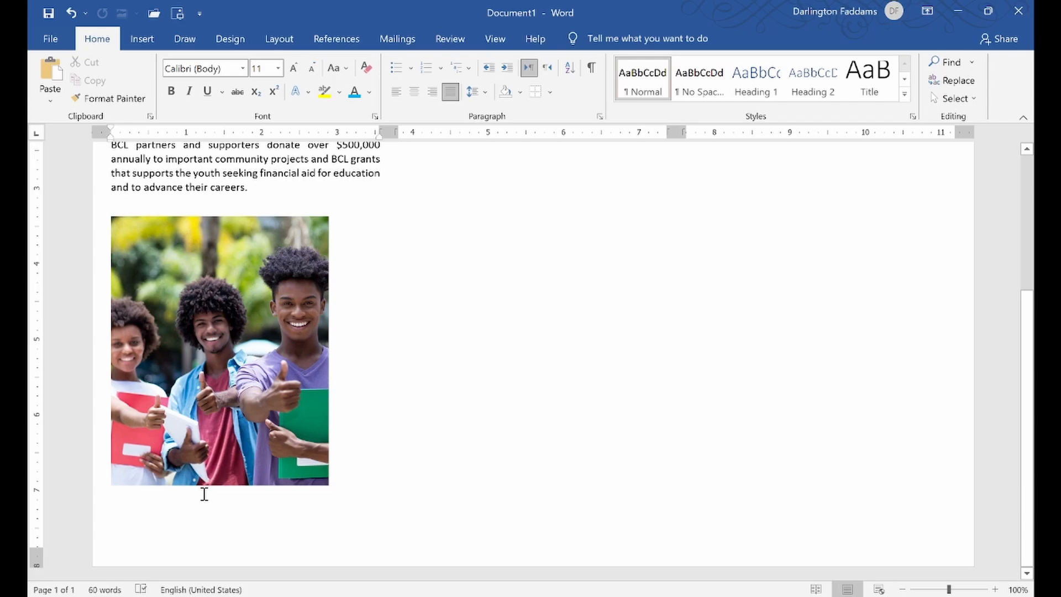
- Try to enlarge the students picture proportionally beyond the first column's width, and undo the resize
click(265, 345)
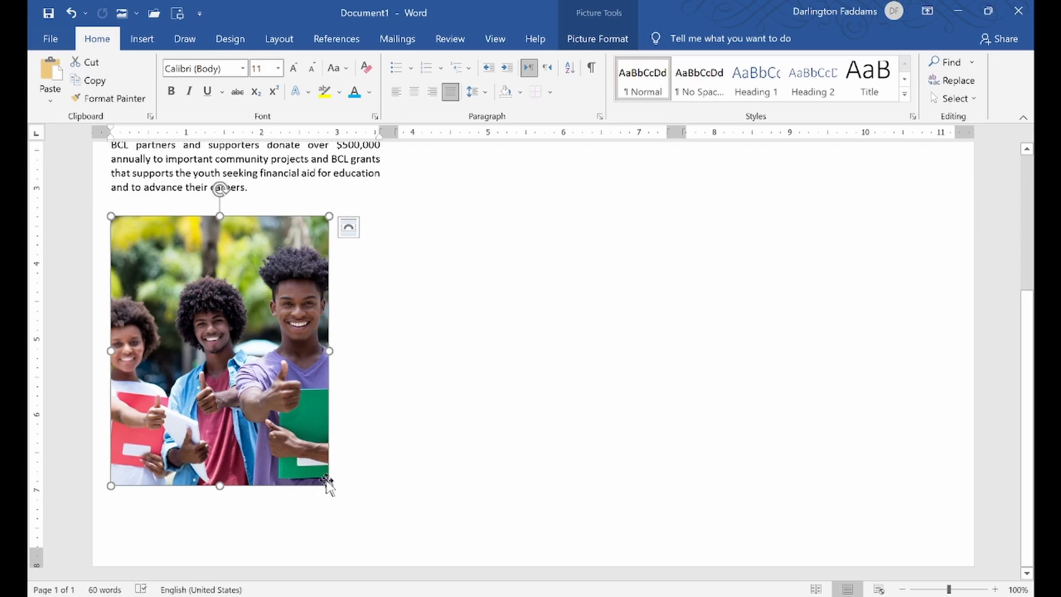
drag(330, 488, 551, 578)
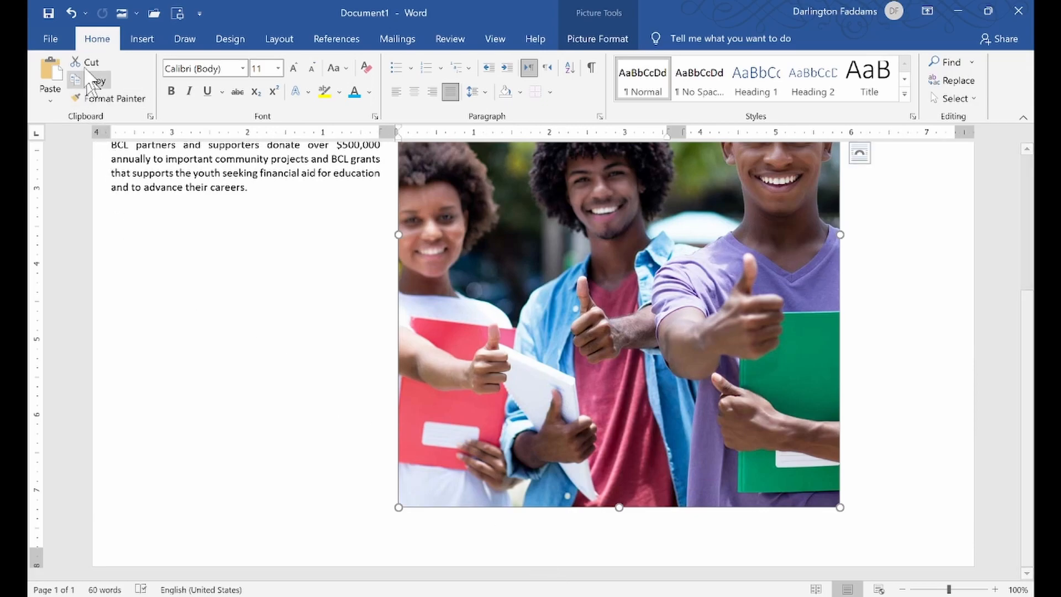
click(71, 14)
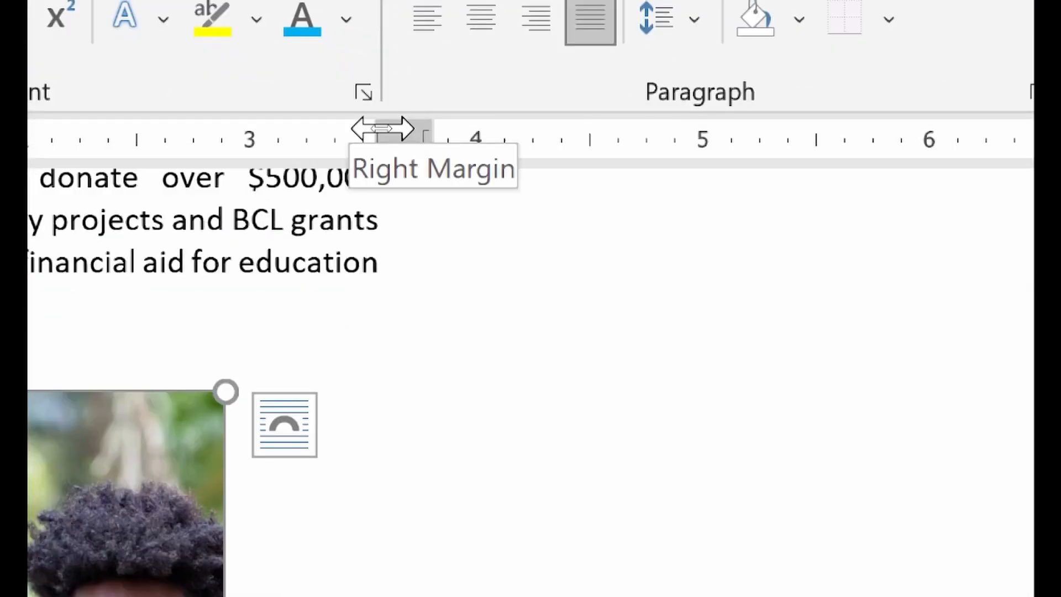
- Check the first column's right margin on the ruler and squeeze the picture horizontally to roughly a third of its width
drag(382, 128, 382, 128)
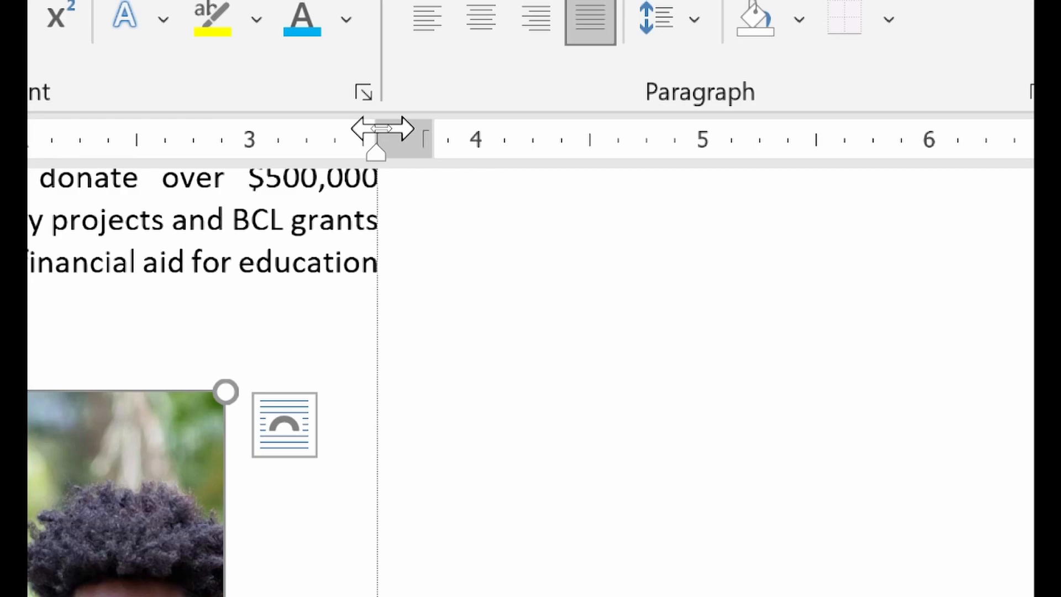
drag(383, 129, 382, 128)
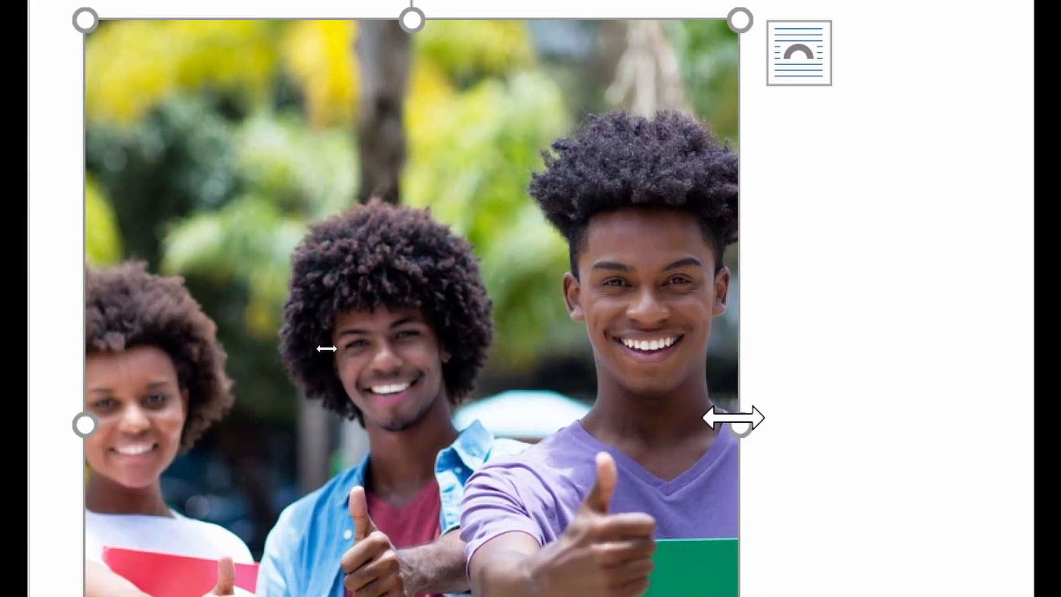
drag(739, 423, 283, 380)
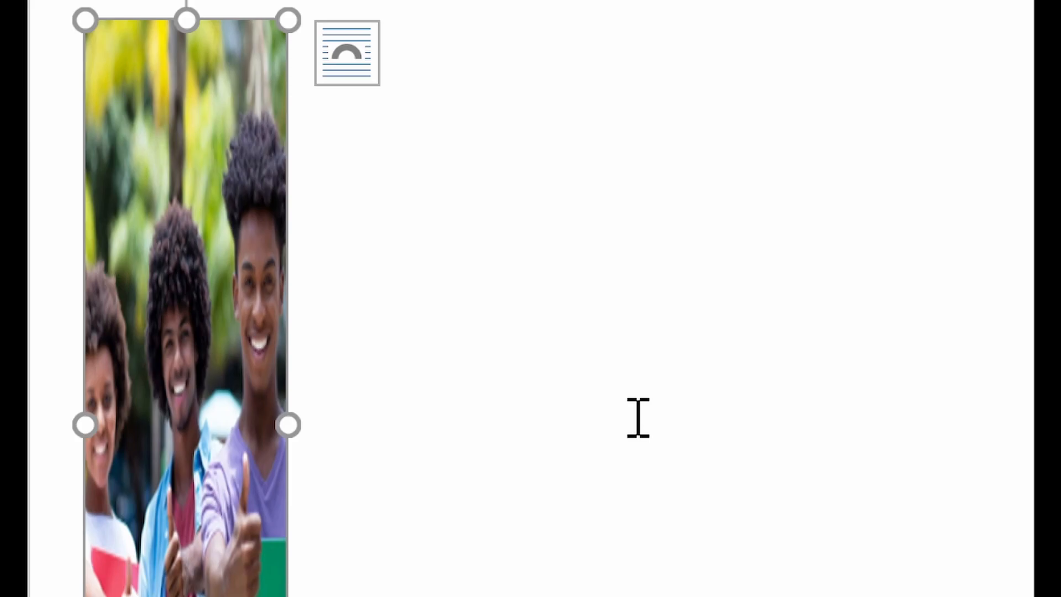
- Undo the horizontal squeeze, try narrowing the students picture from its left edge, and undo that resize as well
key(ctrl+z)
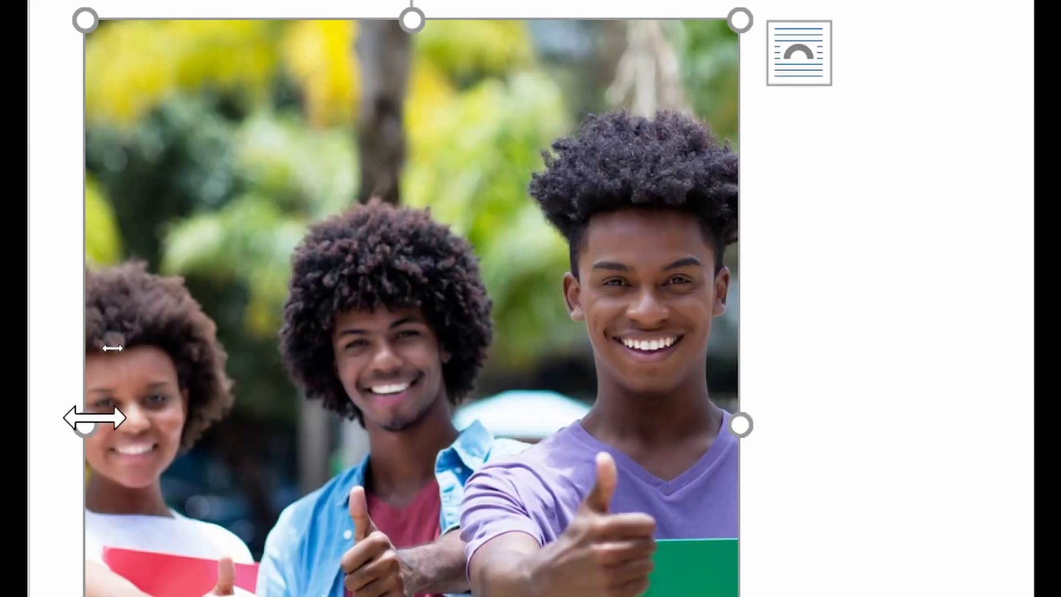
drag(85, 422, 393, 415)
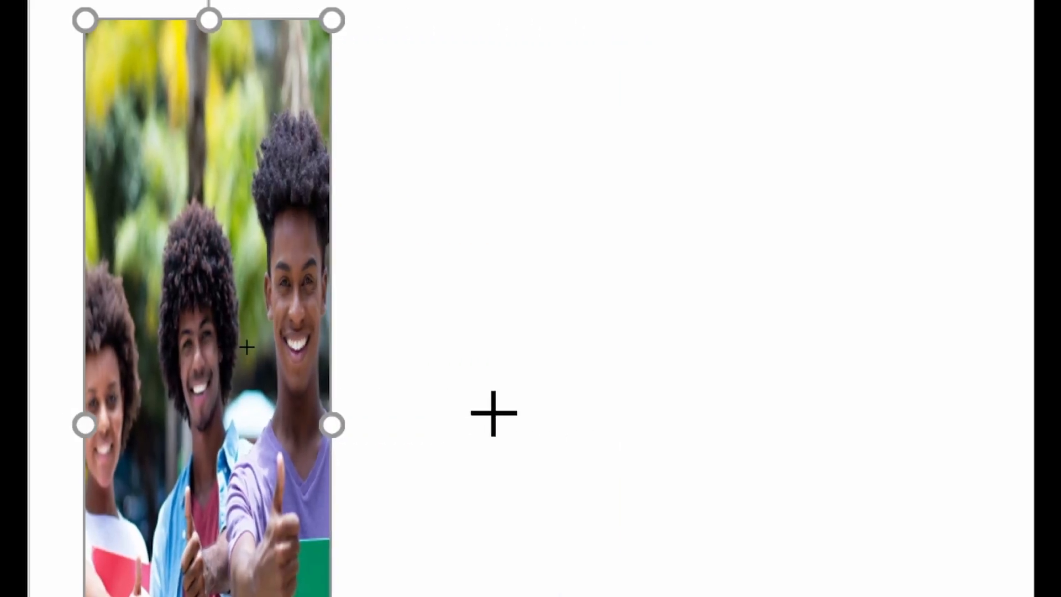
key(ctrl+z)
- Try flattening the students picture vertically, first from its top edge and again from its bottom edge, undoing each resize
scroll(442, 166, up, 1)
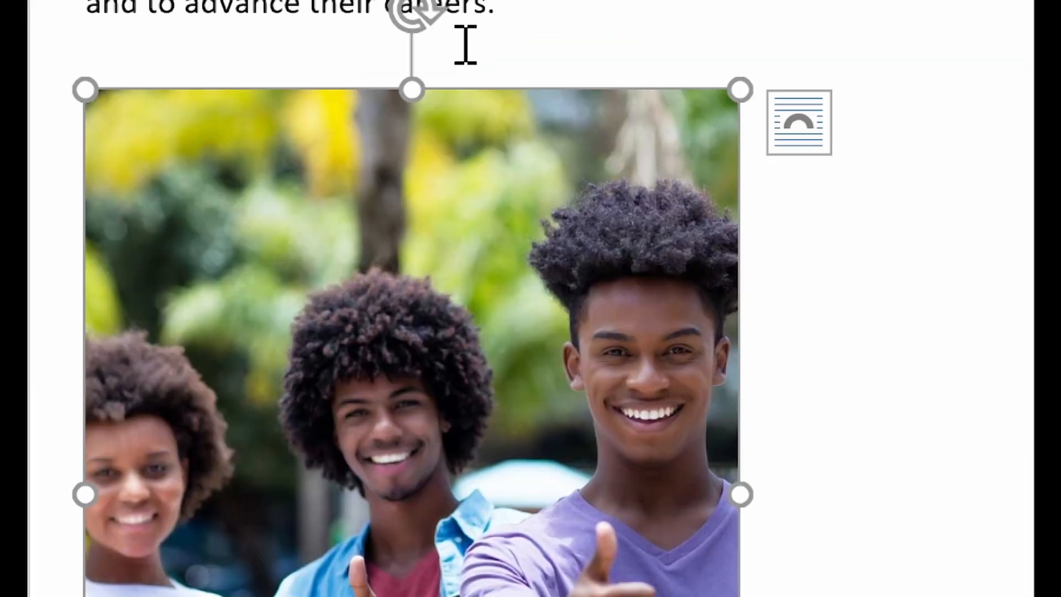
drag(412, 90, 516, 491)
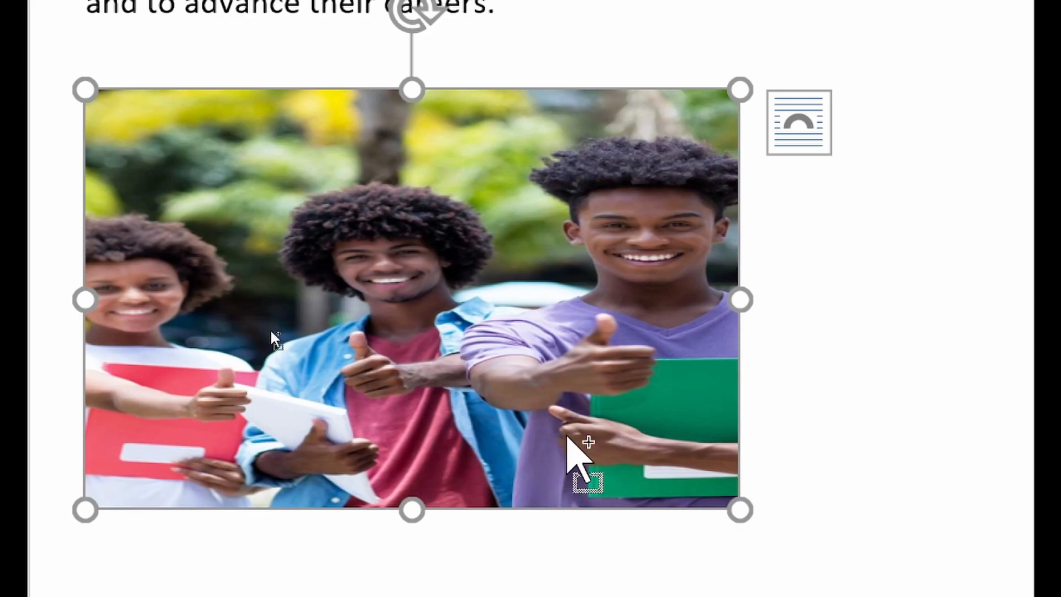
key(ctrl+z)
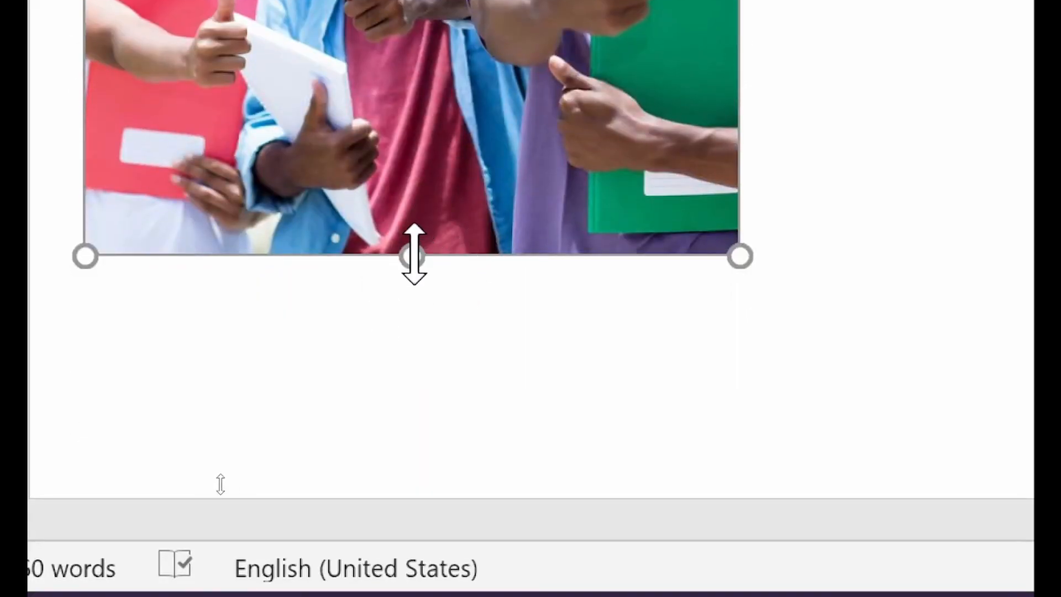
drag(412, 255, 493, 67)
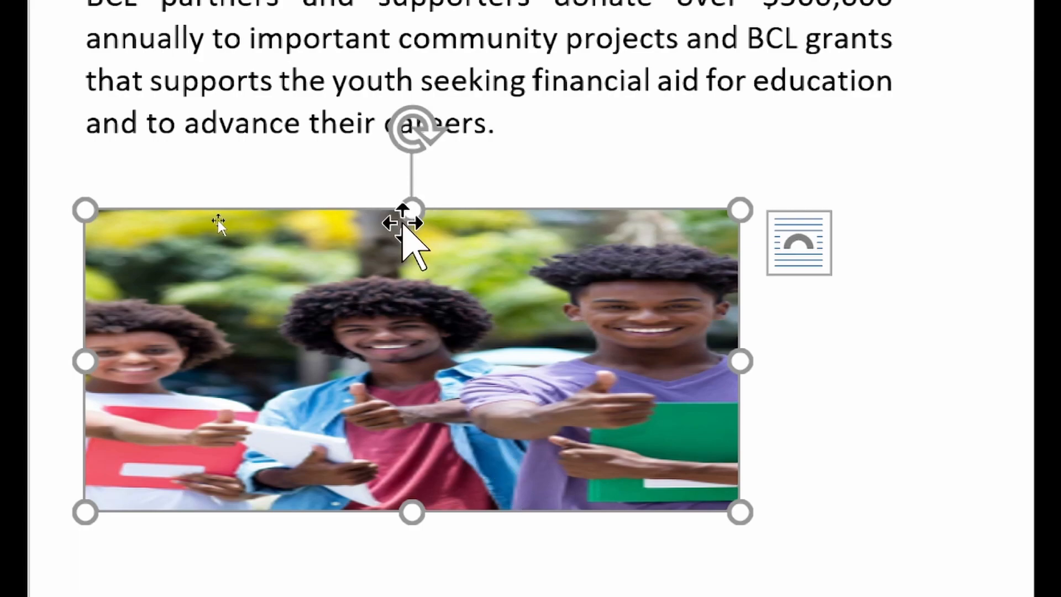
scroll(425, 519, down, 1)
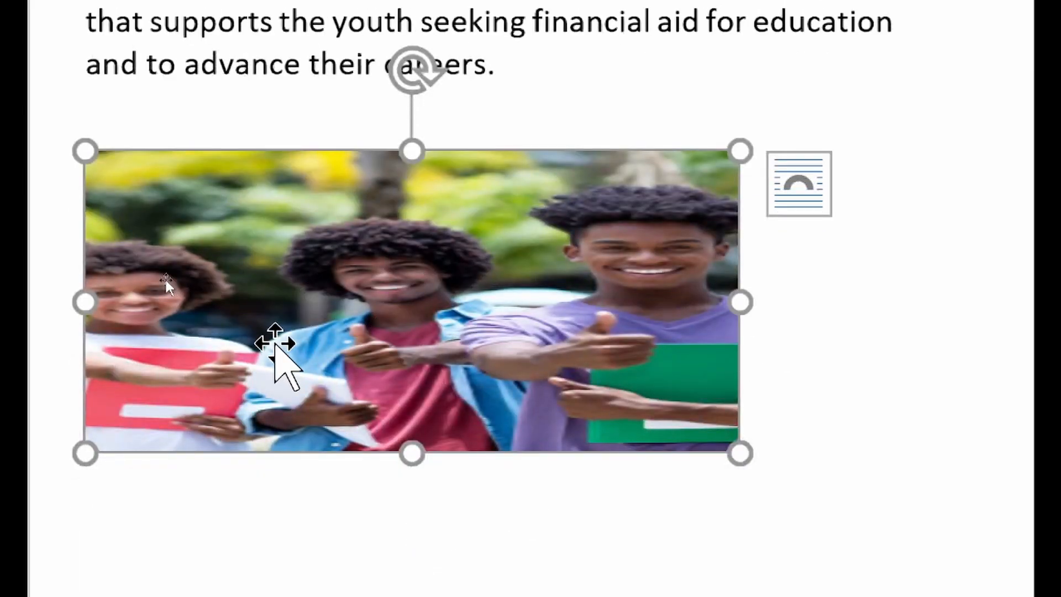
key(ctrl+z)
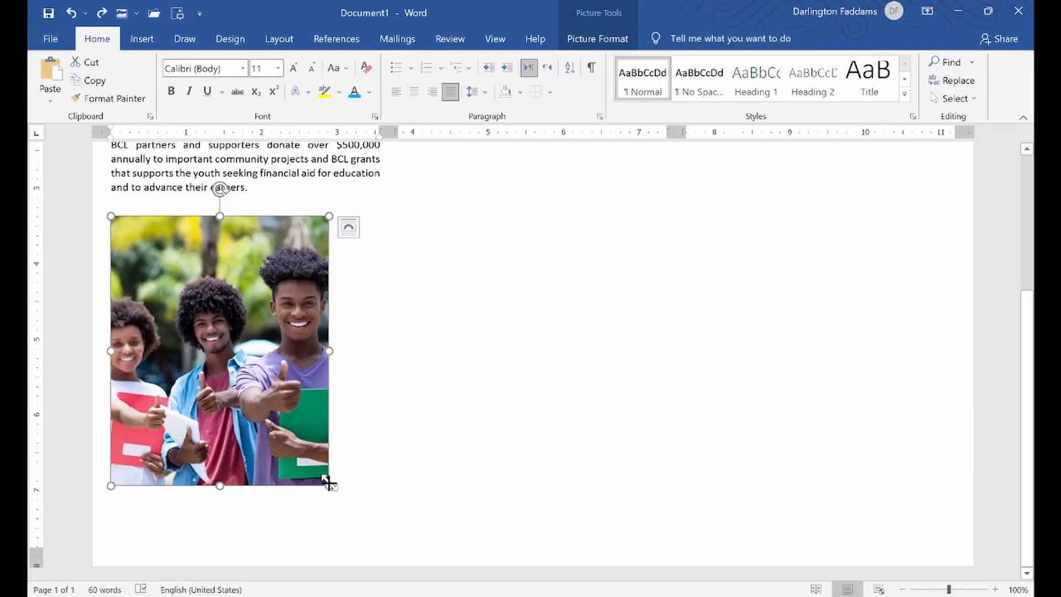
- Enlarge the students picture proportionally to about 4.39" high by 3.55" wide so it fills the first column's width
drag(328, 483, 368, 546)
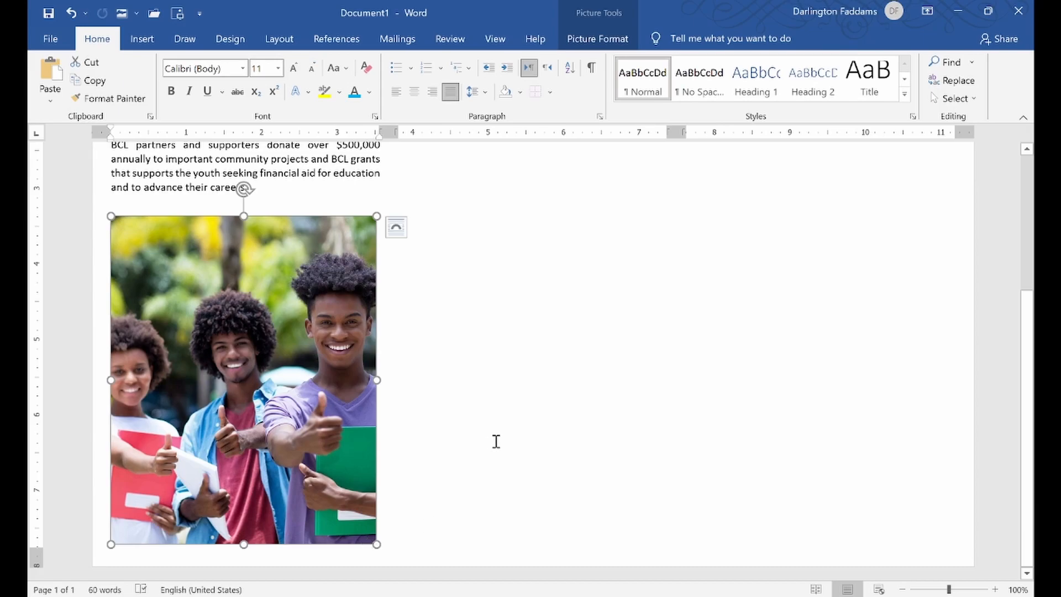
click(492, 407)
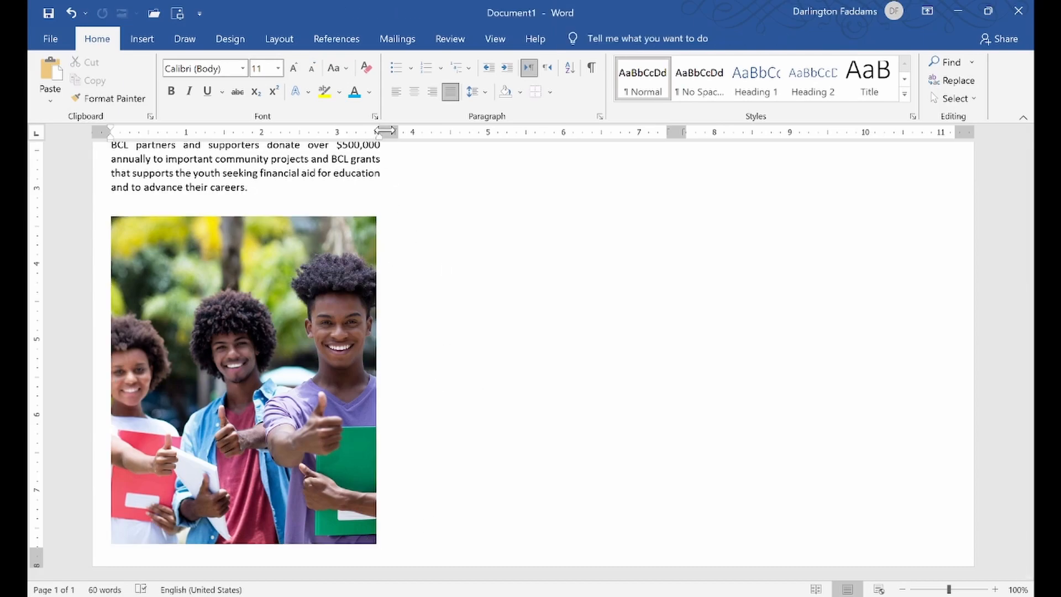
click(356, 294)
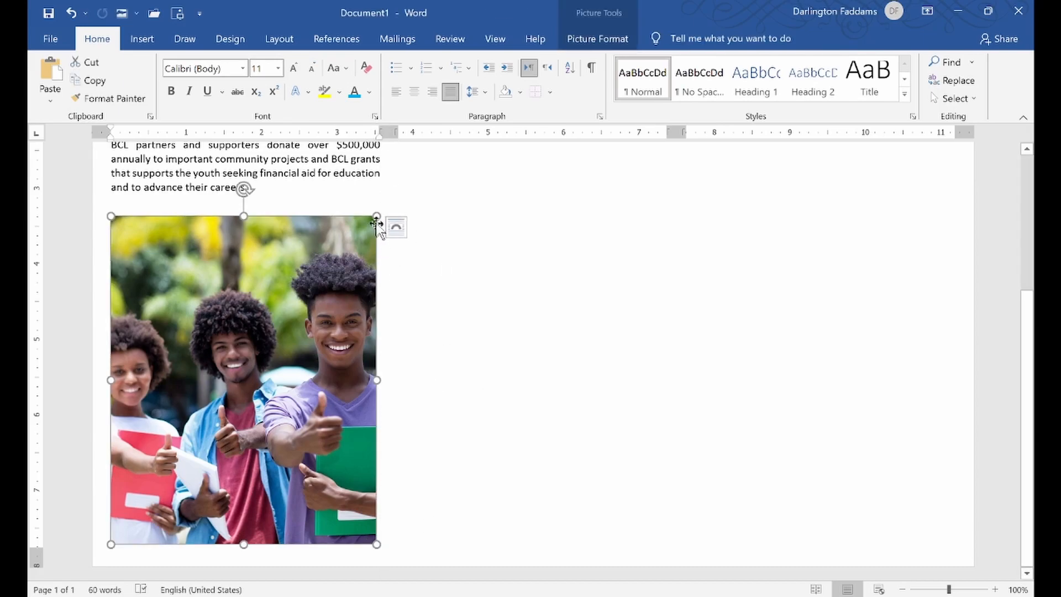
drag(376, 217, 378, 215)
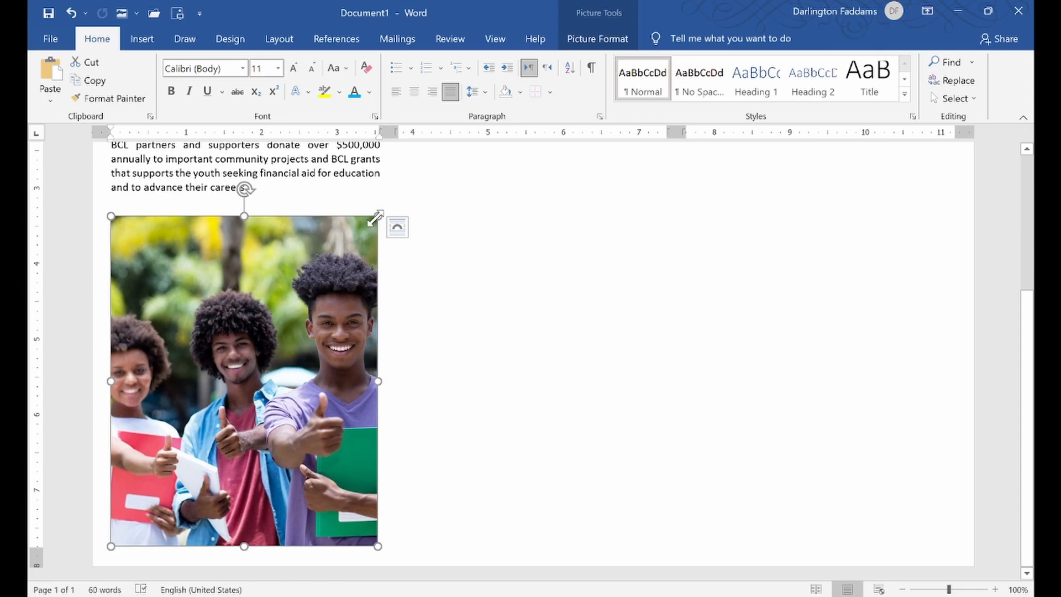
drag(376, 217, 378, 215)
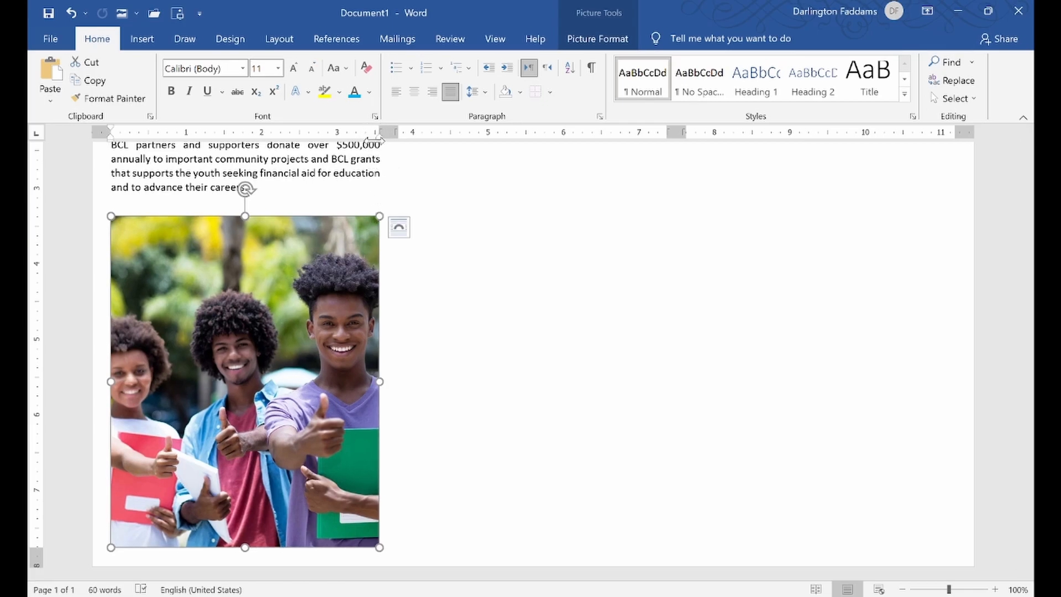
click(368, 171)
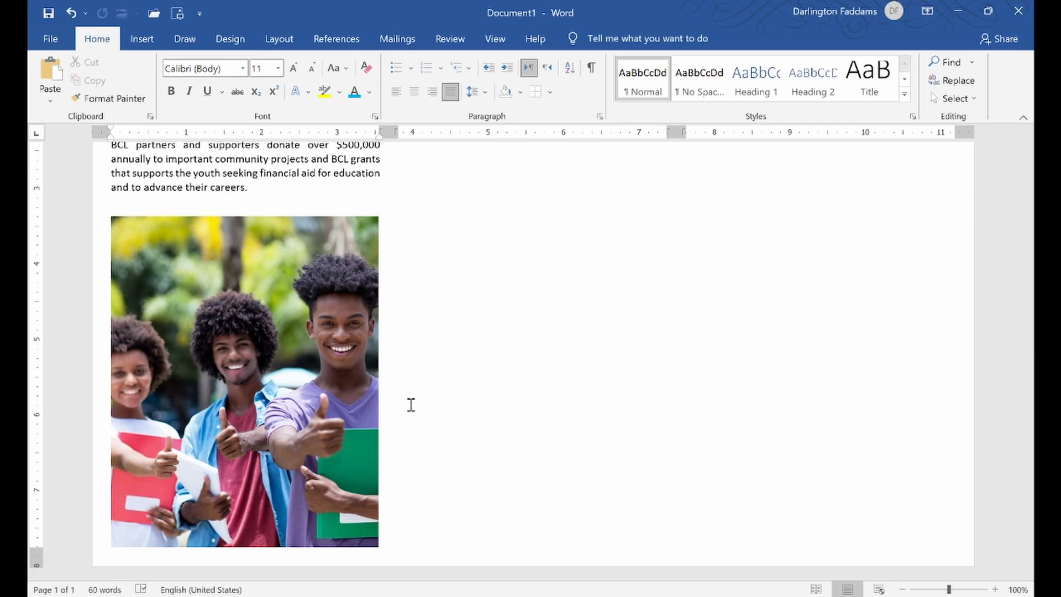
- Check the picture's look in BCL BROCHURE.pdf, return to Word, and apply the picture style with rounded corners and a reflection
click(221, 596)
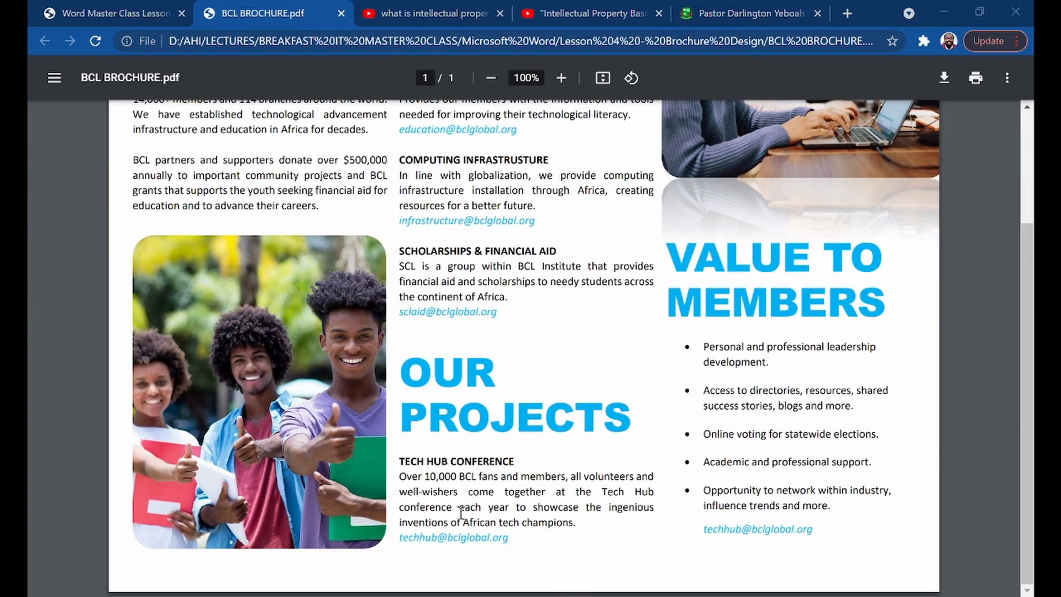
click(688, 580)
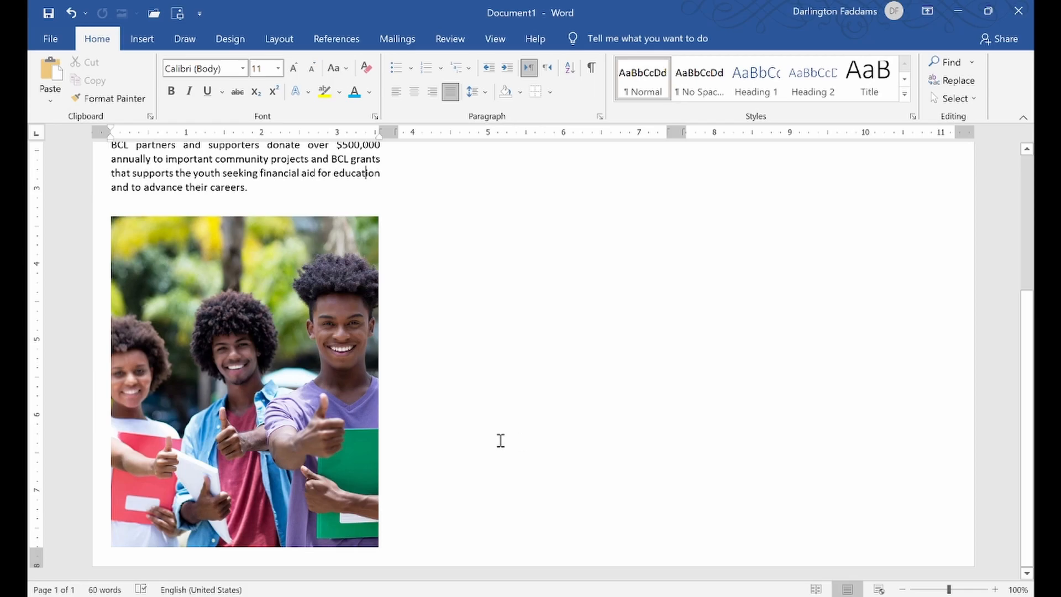
click(311, 259)
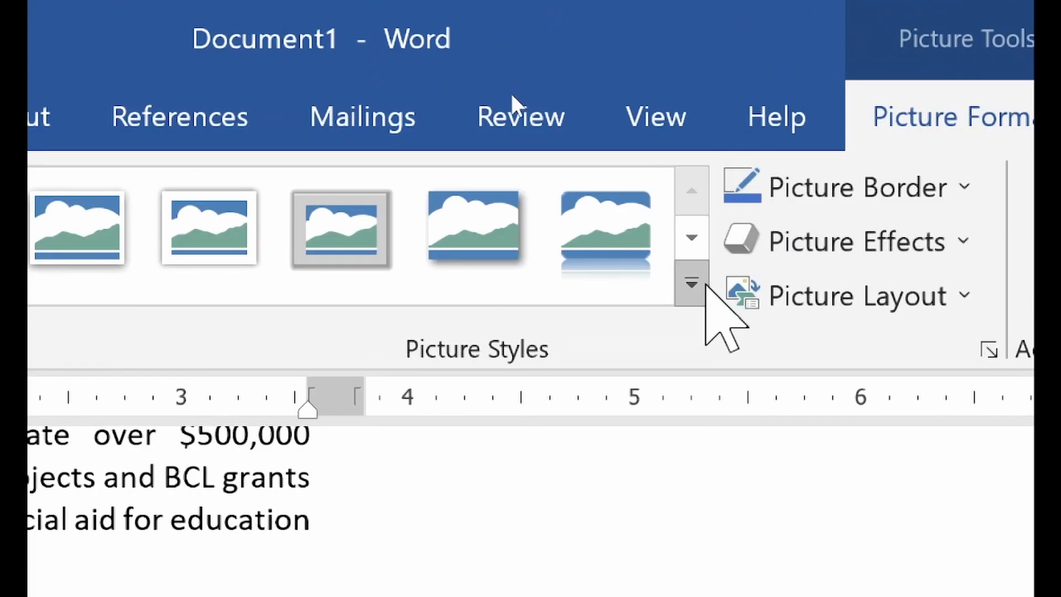
click(709, 51)
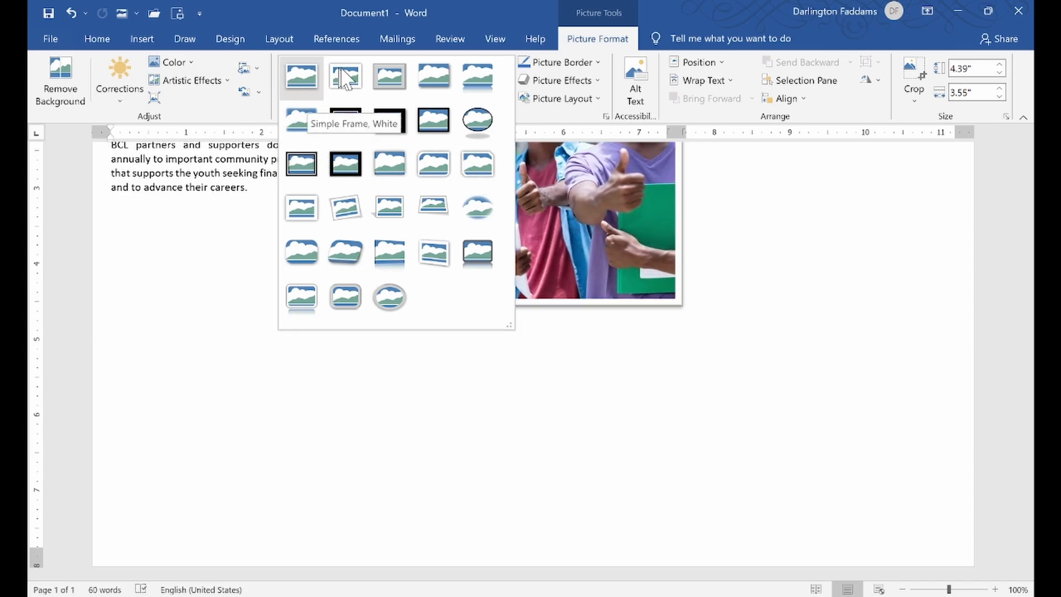
click(491, 80)
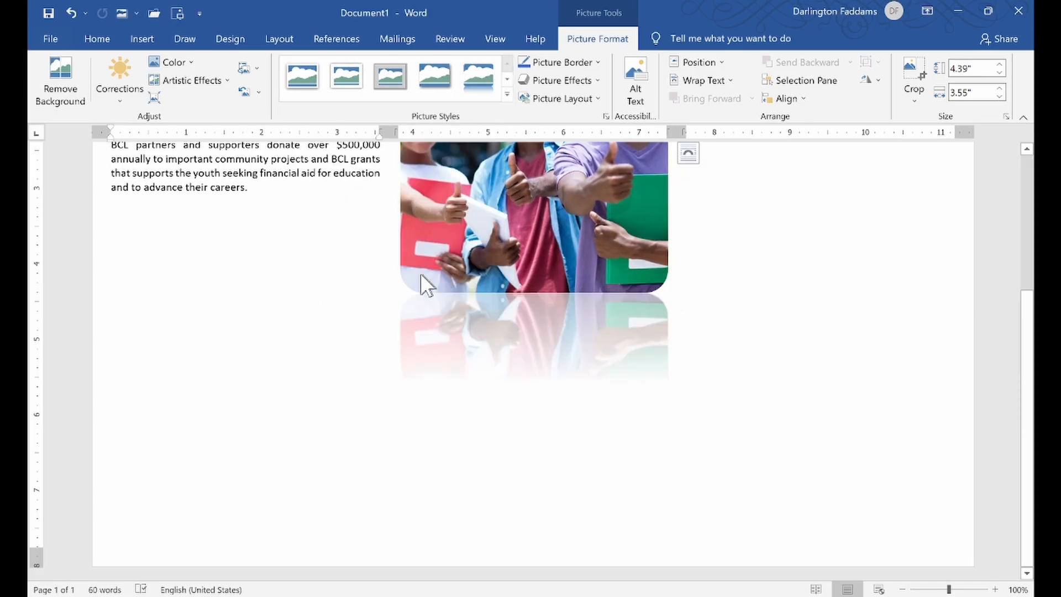
scroll(635, 316, up, 1)
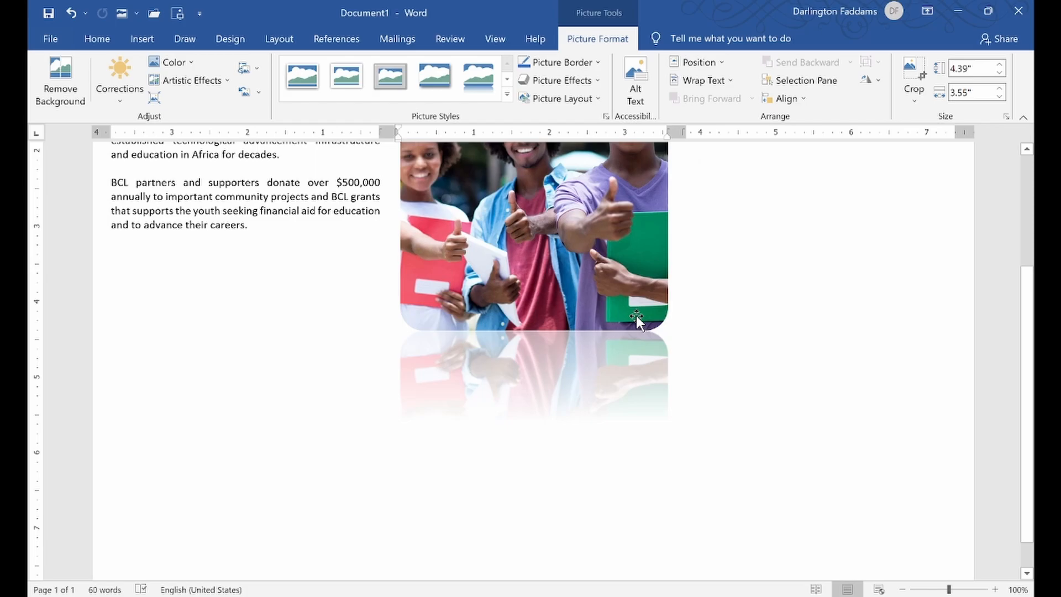
scroll(717, 318, up, 3)
scroll(717, 317, up, 1)
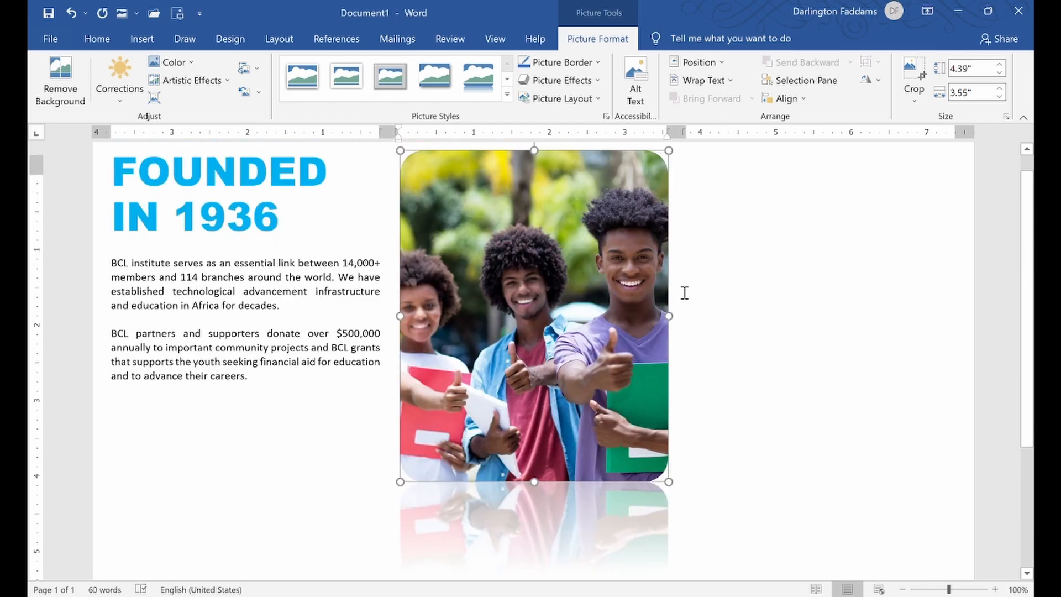
scroll(679, 276, down, 1)
click(673, 254)
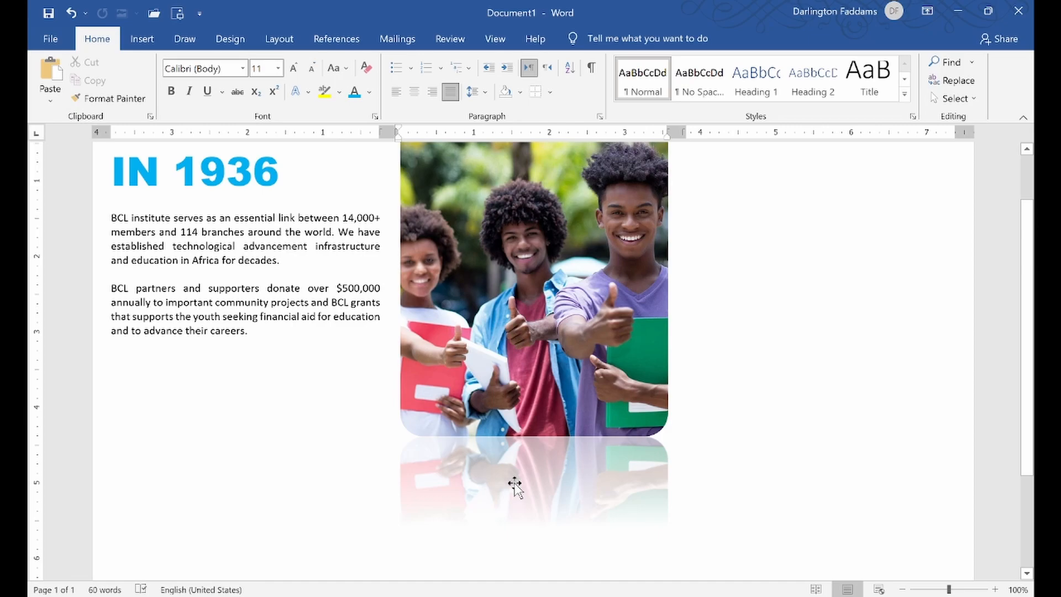
- Compare the styled picture with BCL BROCHURE.pdf, return to Word, and remove the picture's reflection while keeping the rounded corners
key(alt+Tab)
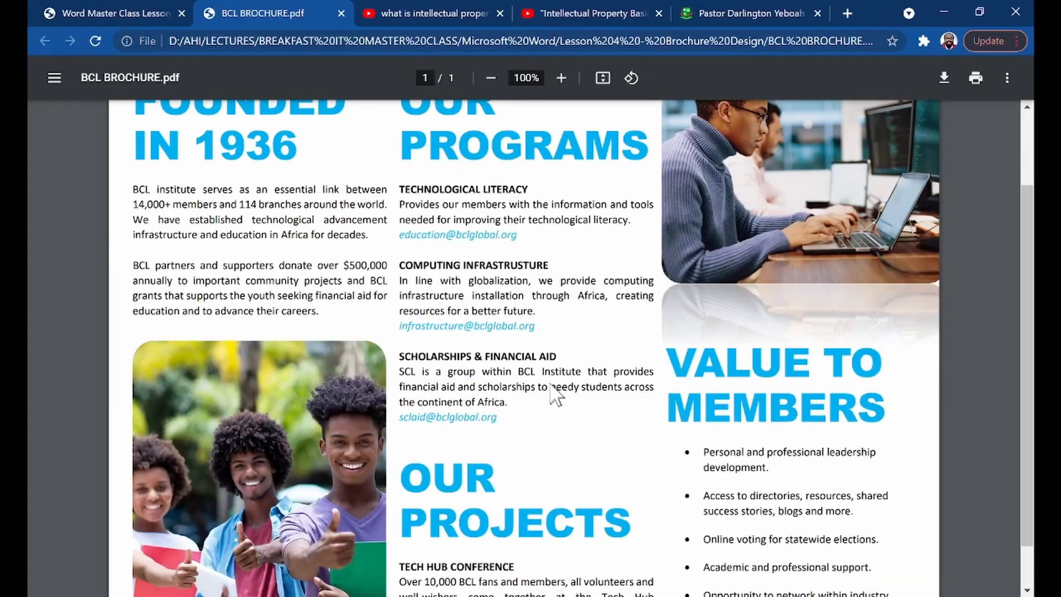
scroll(555, 394, down, 1)
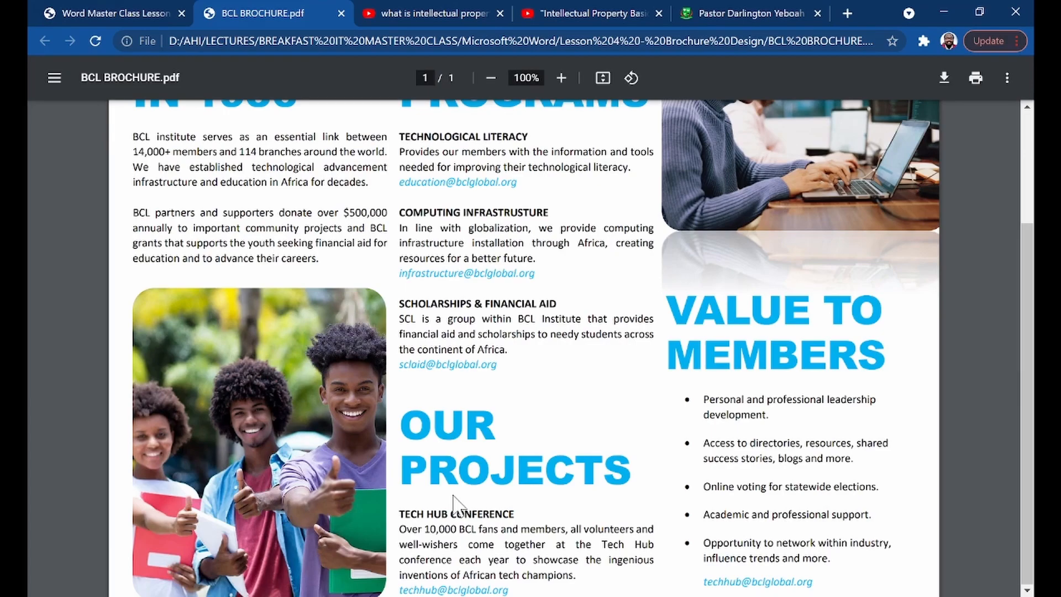
key(alt+Tab)
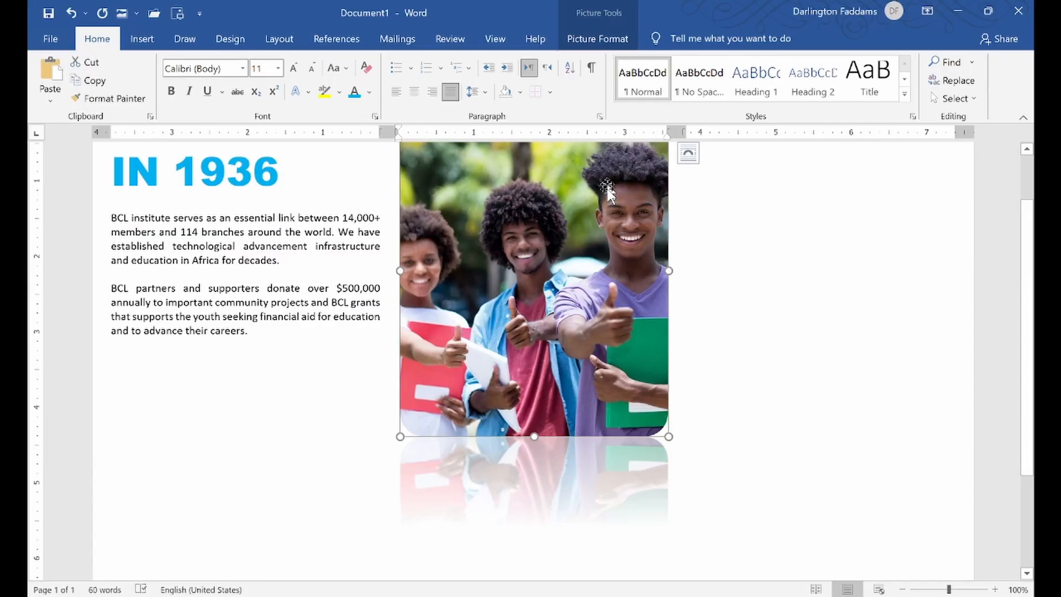
double_click(565, 282)
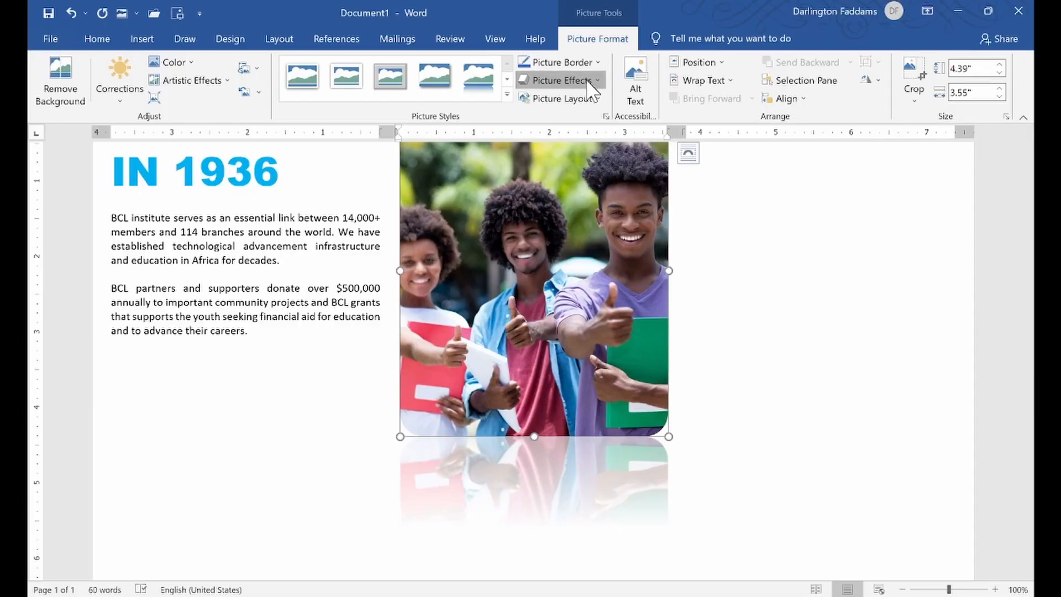
click(590, 81)
mouse_move(592, 182)
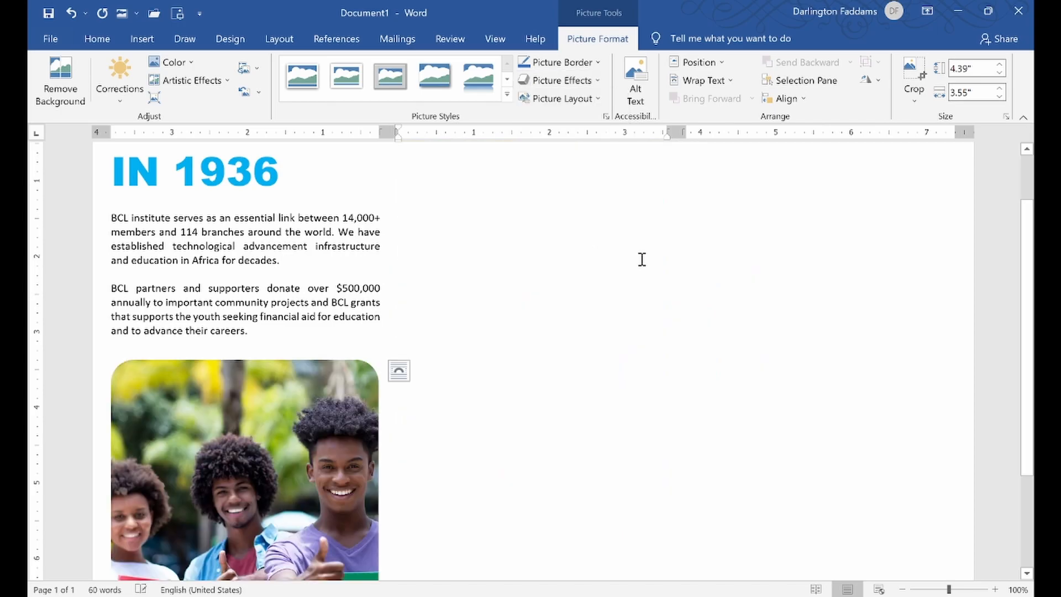
click(461, 284)
- Shrink the rounded students picture slightly in proportion and center it within the first column
scroll(542, 438, down, 2)
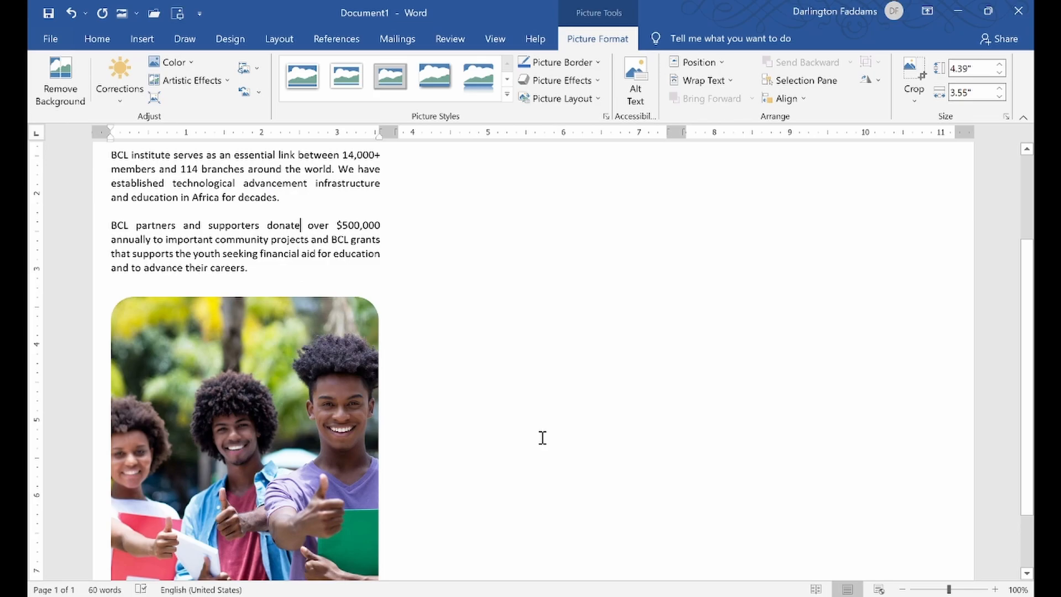
scroll(543, 438, down, 3)
click(373, 541)
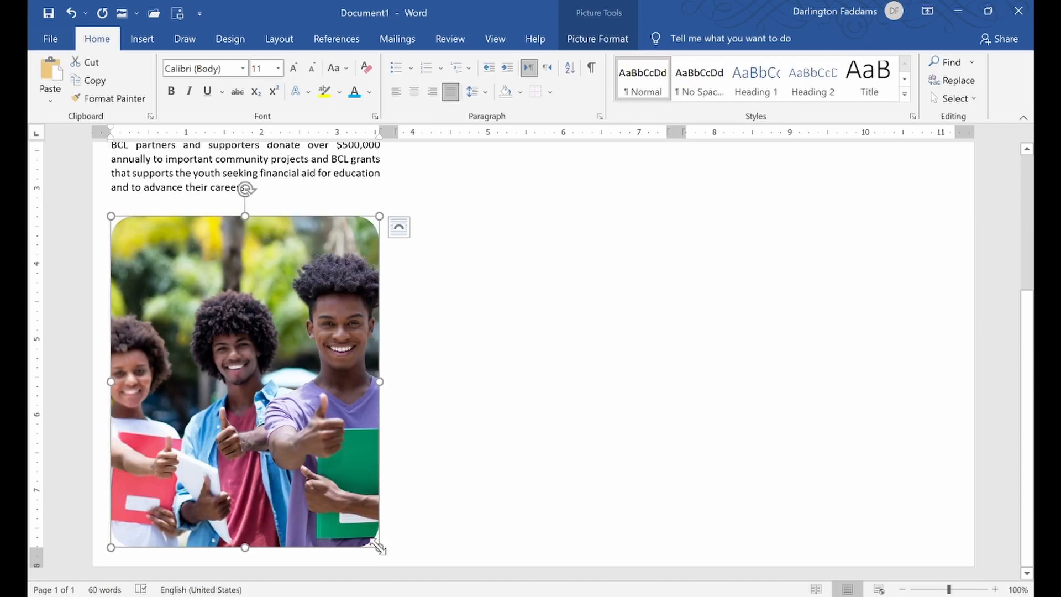
drag(377, 547, 371, 537)
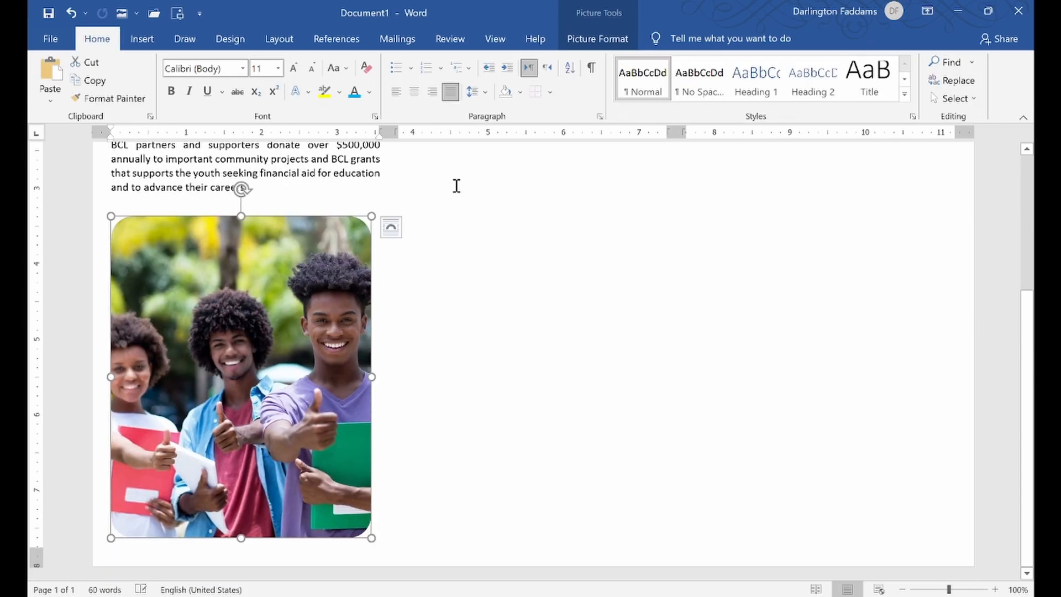
key(ctrl+e)
click(529, 248)
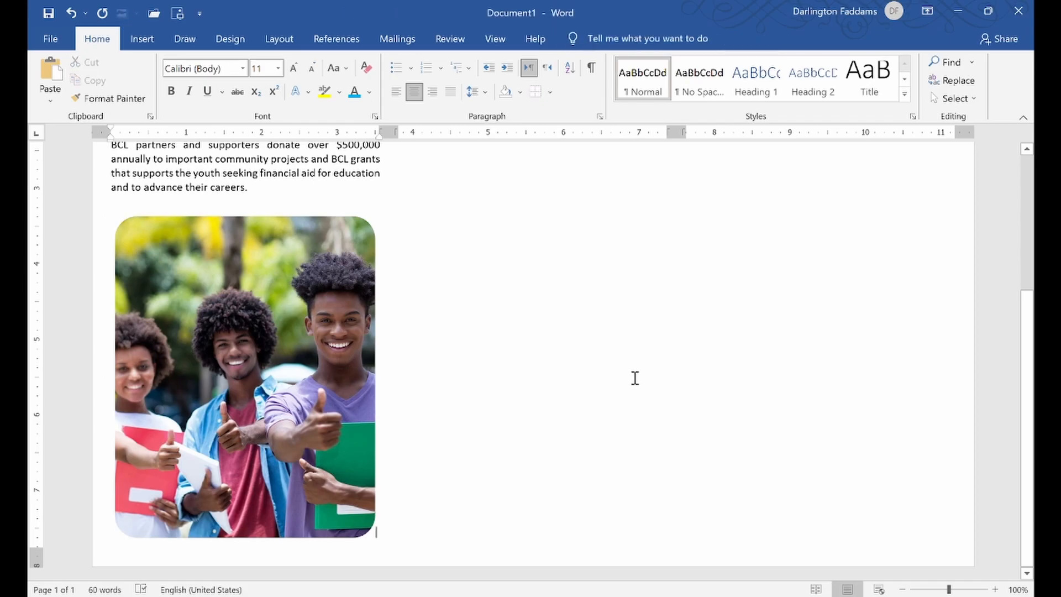
scroll(634, 362, up, 5)
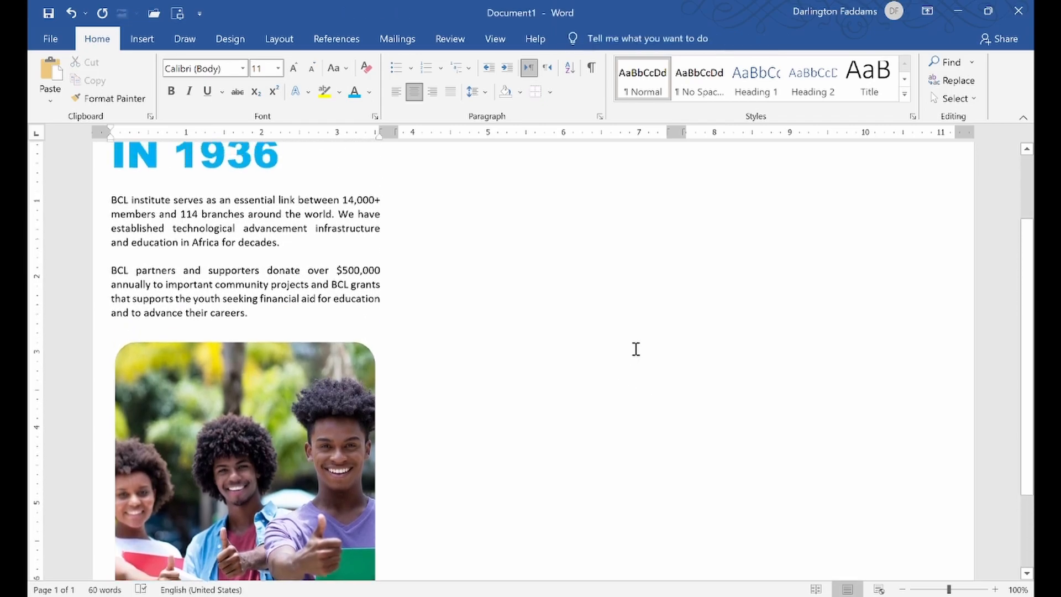
click(606, 338)
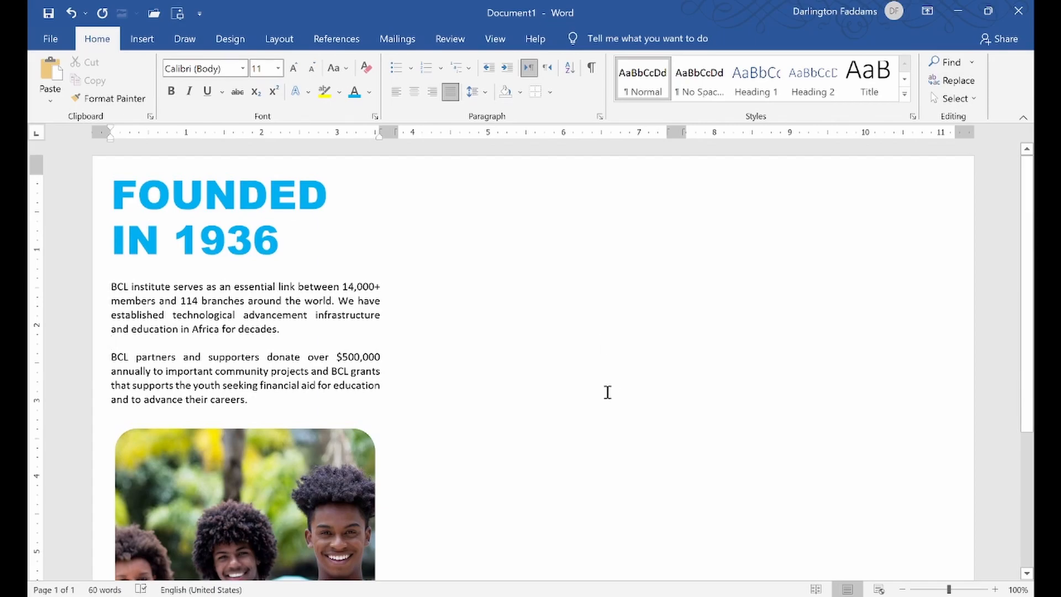
scroll(604, 371, down, 5)
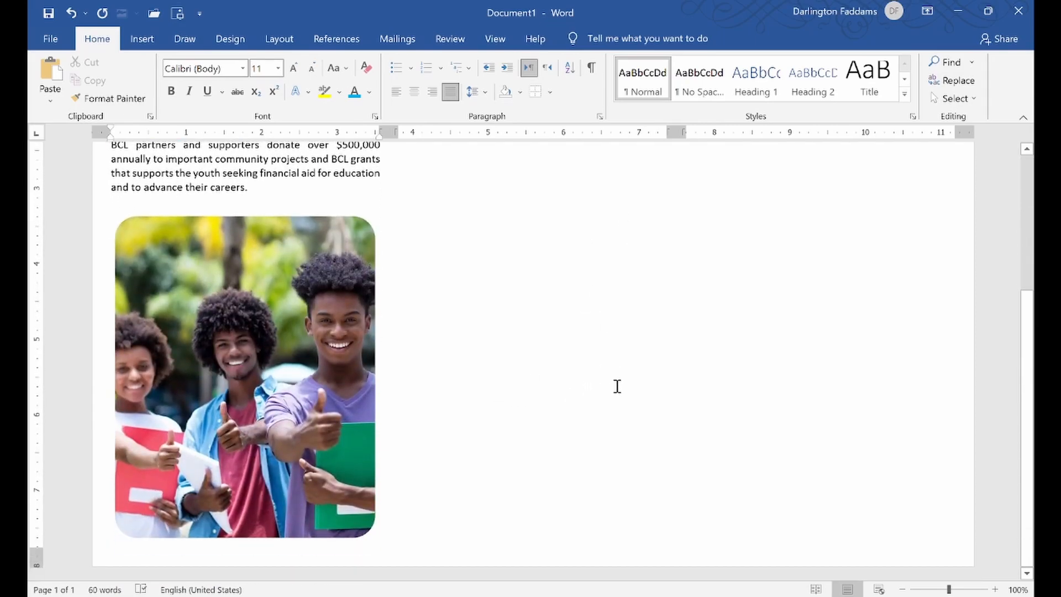
scroll(614, 389, up, 5)
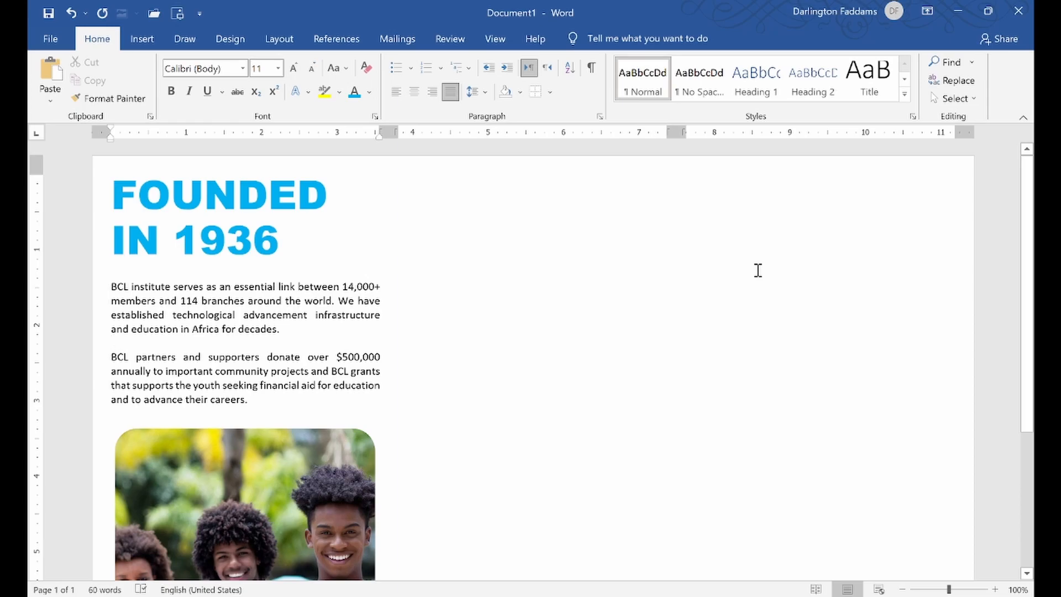
- Review the finished first column, study the Our Programs section in BCL BROCHURE.pdf, and return to Word
scroll(381, 267, down, 3)
scroll(386, 268, up, 1)
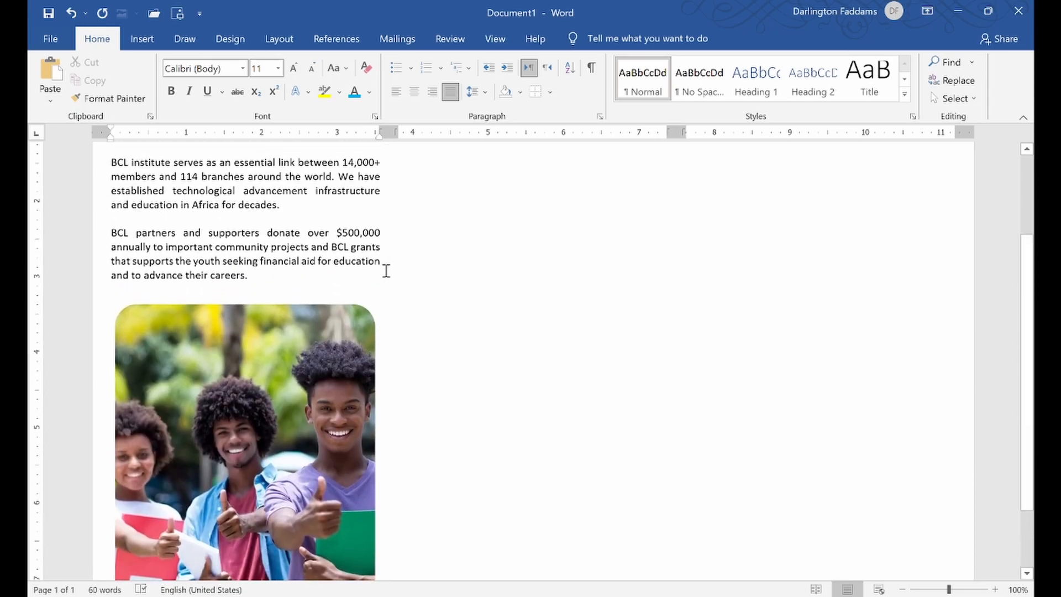
click(305, 260)
scroll(387, 263, up, 5)
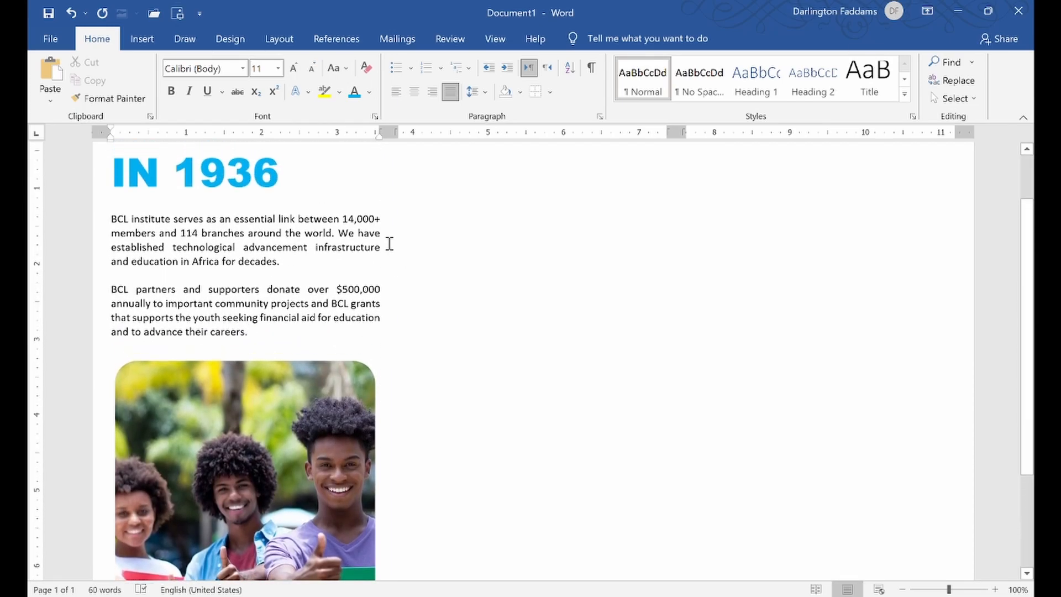
mouse_move(118, 596)
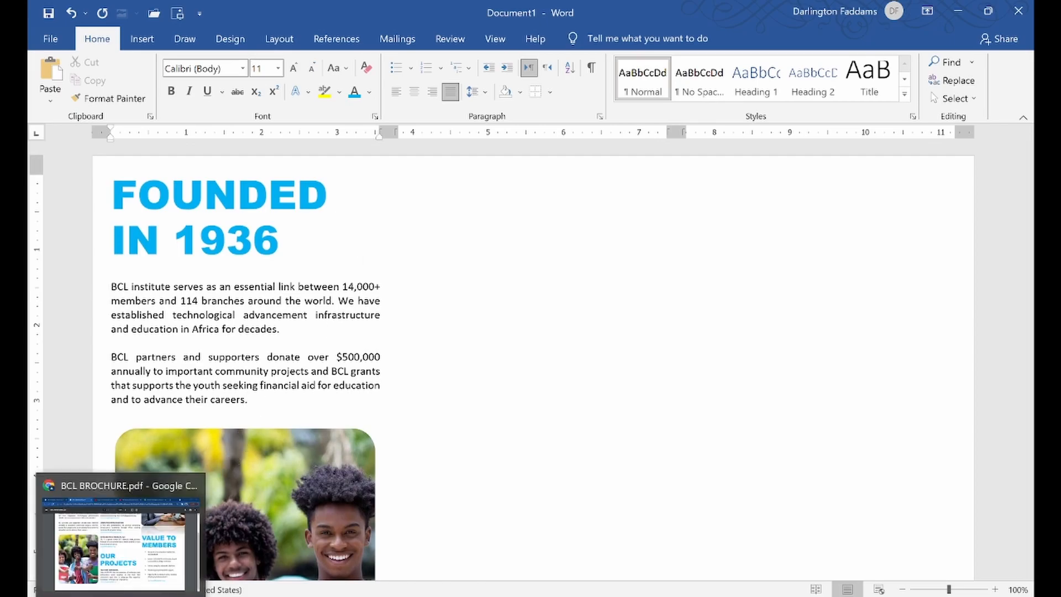
click(119, 547)
scroll(515, 249, up, 1)
scroll(497, 254, up, 2)
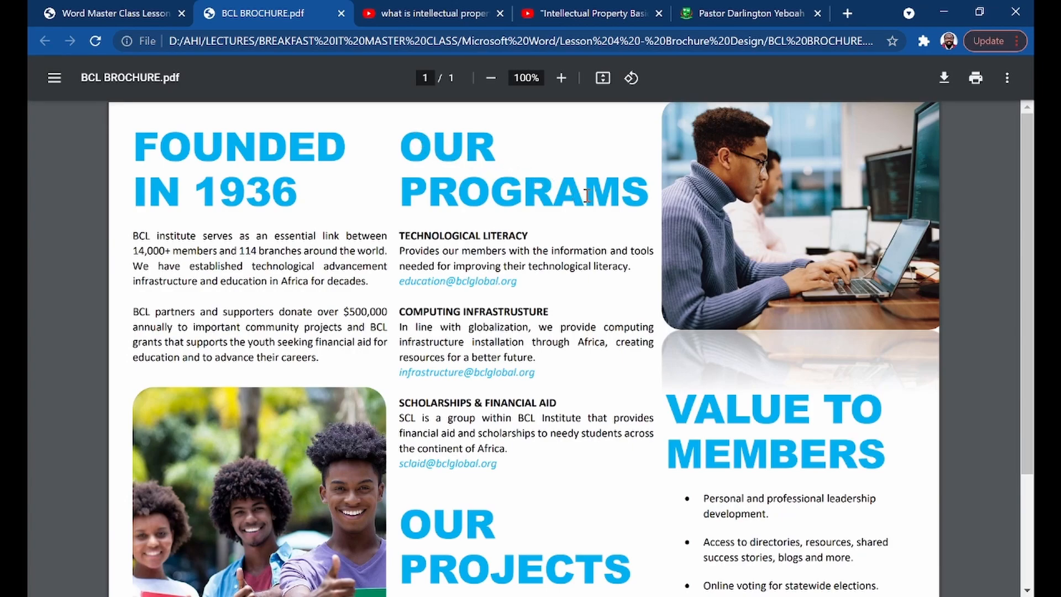
drag(402, 237, 580, 249)
click(580, 249)
drag(402, 250, 555, 283)
click(628, 304)
click(616, 574)
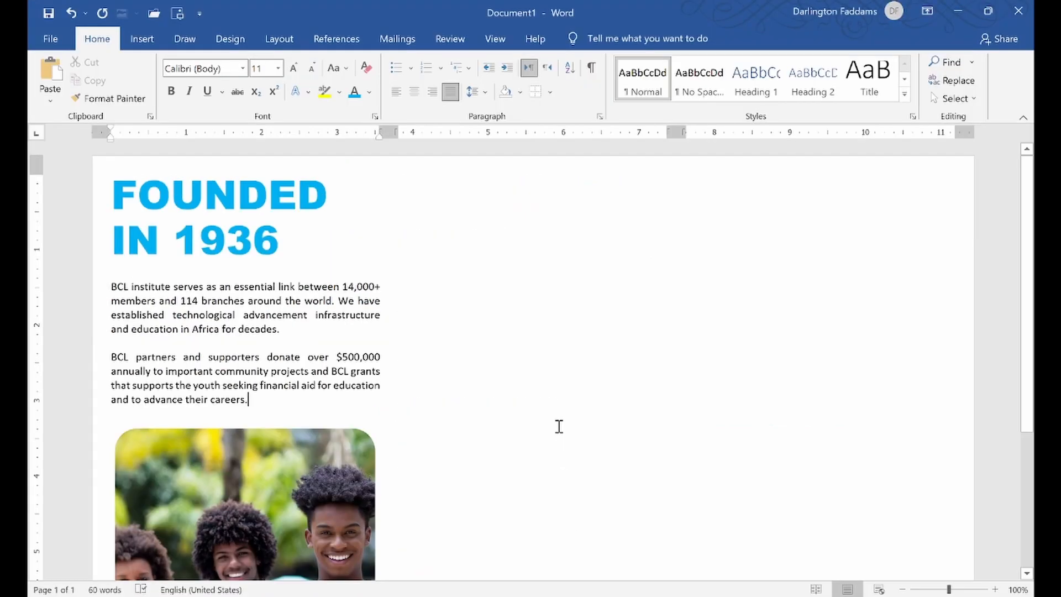
- Try to place the insertion point directly in the empty second column
click(436, 200)
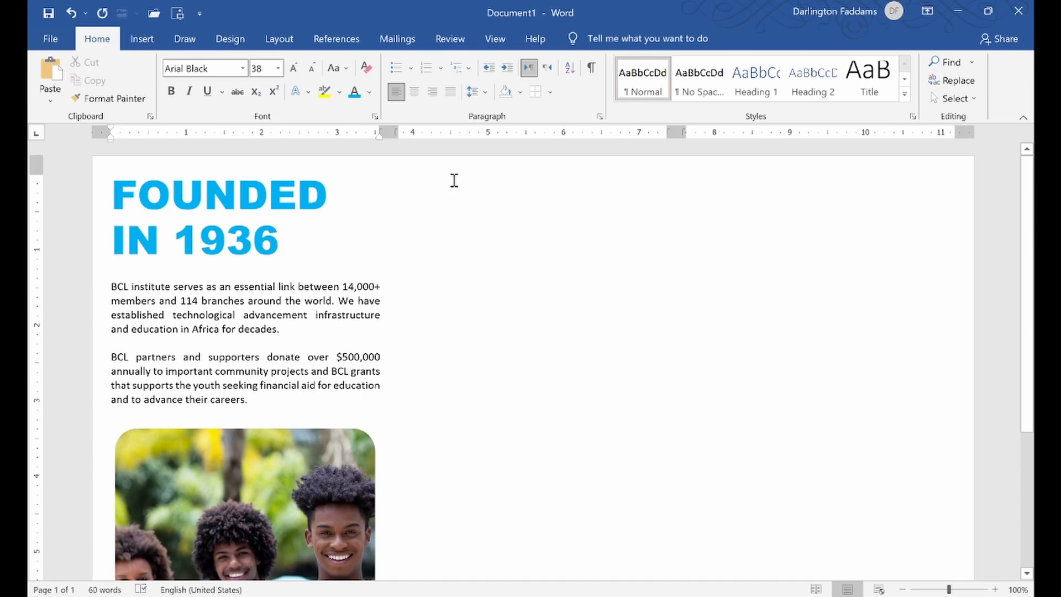
scroll(444, 310, down, 2)
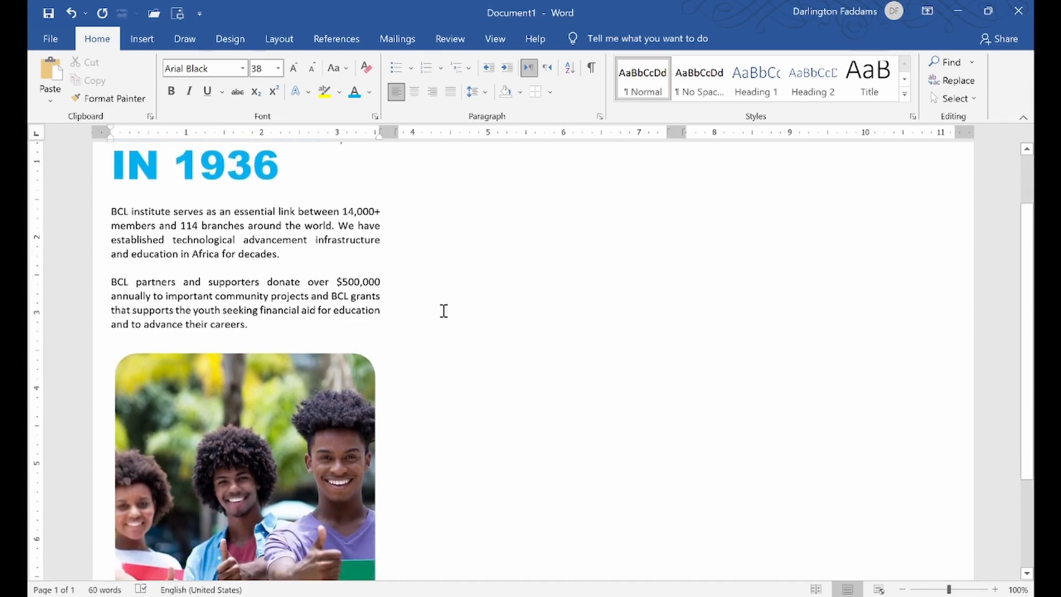
scroll(444, 311, down, 3)
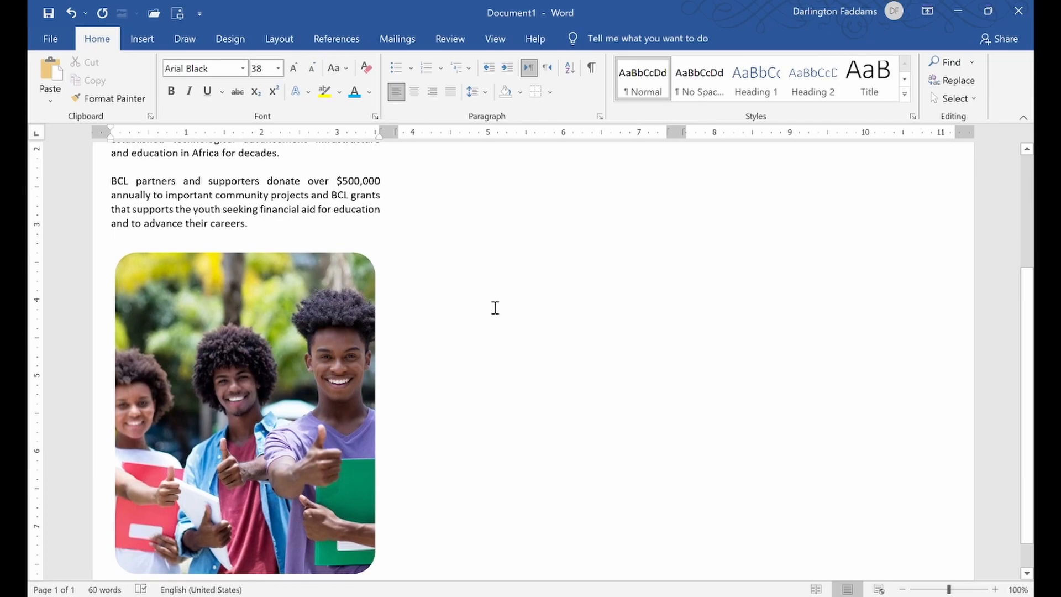
scroll(509, 239, up, 4)
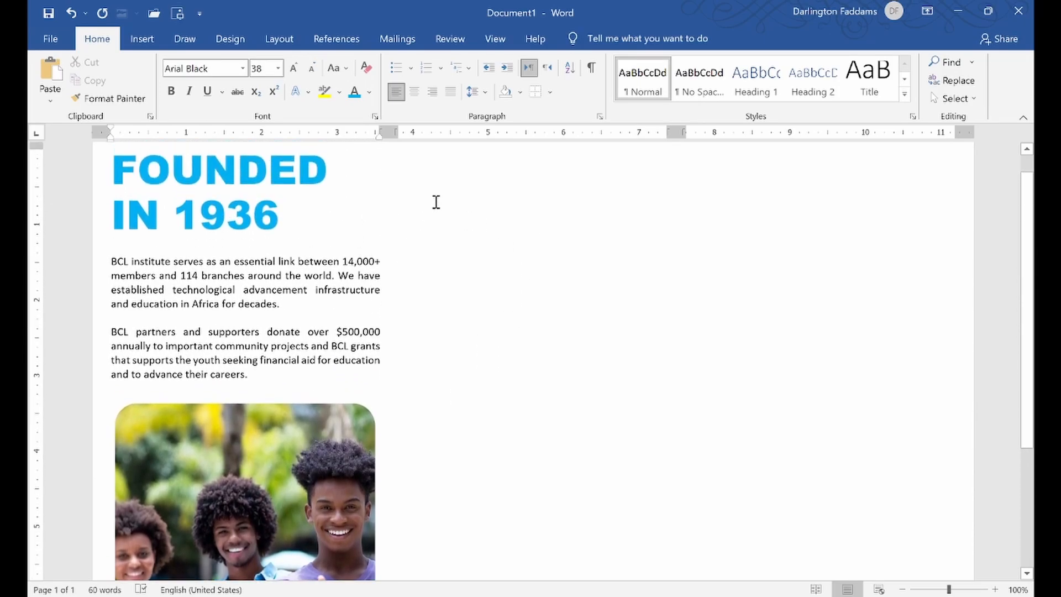
scroll(436, 202, up, 1)
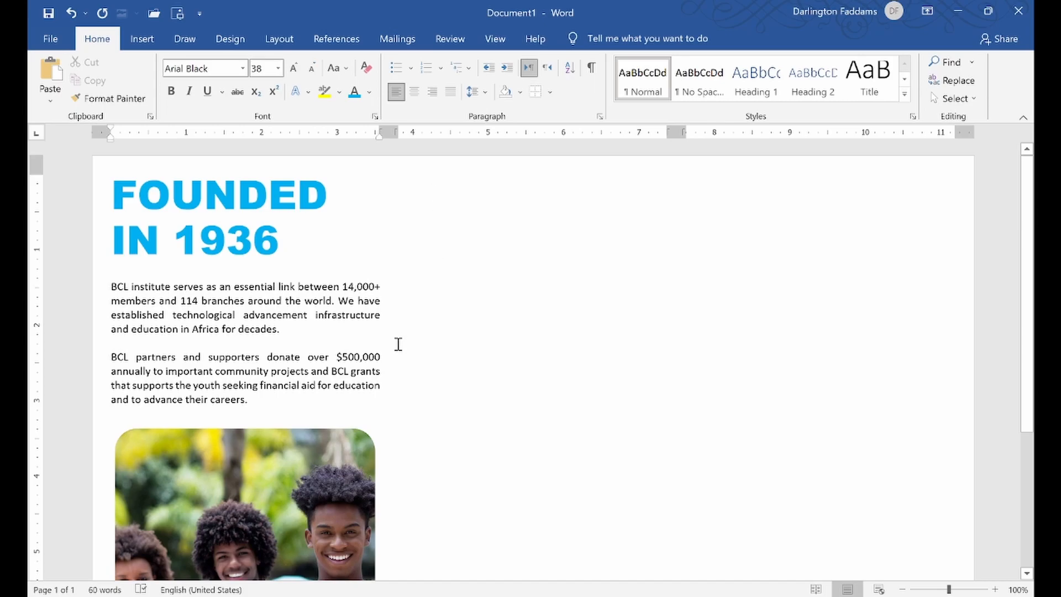
- Place the insertion point after the students picture, continue into the top of the second column, and left-align the new paragraph
scroll(360, 350, down, 3)
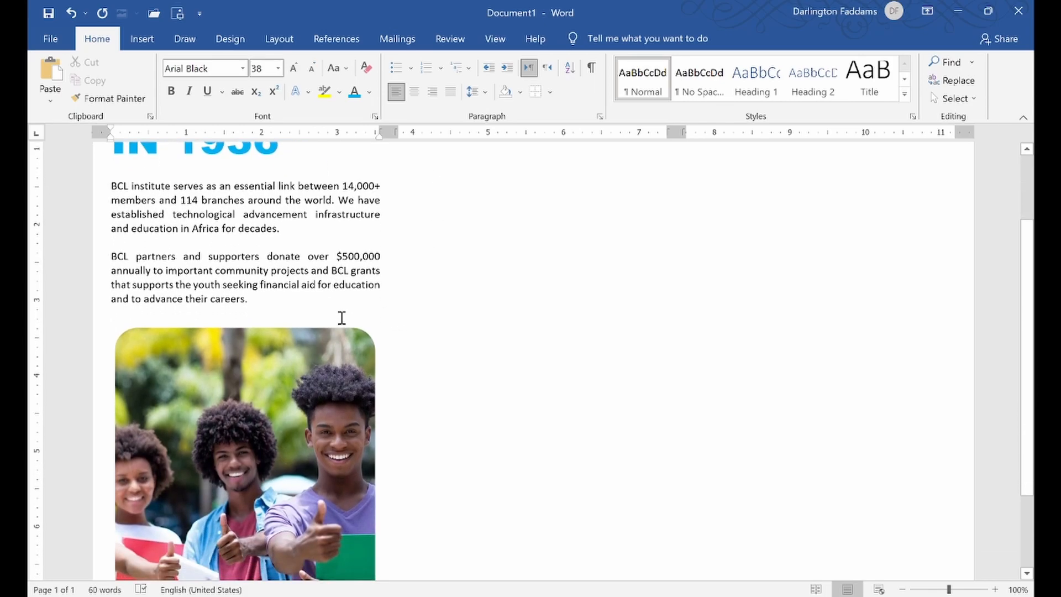
scroll(341, 317, down, 3)
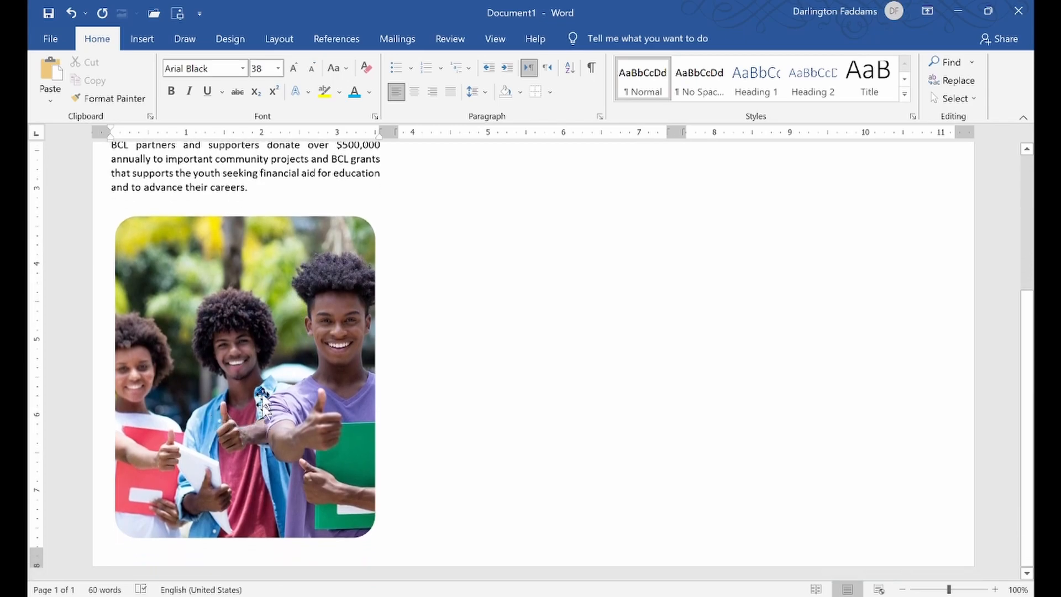
click(277, 443)
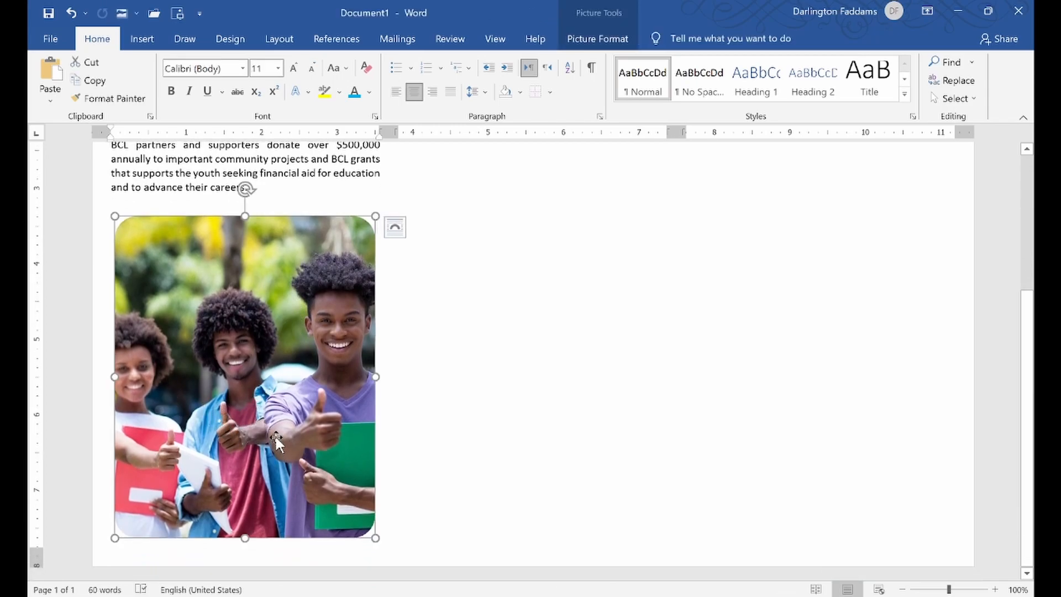
click(400, 498)
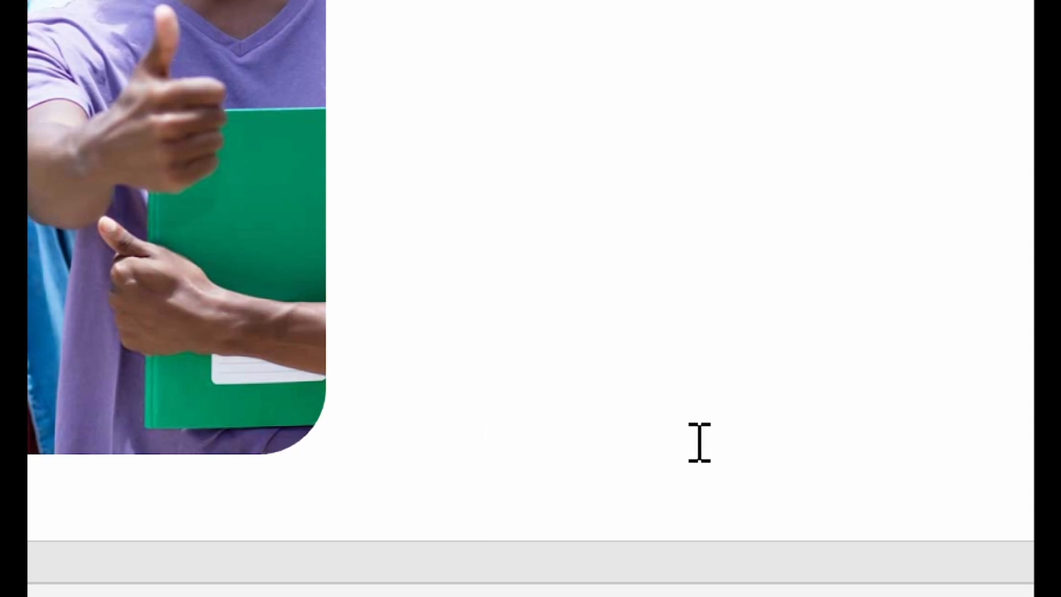
scroll(699, 443, up, 5)
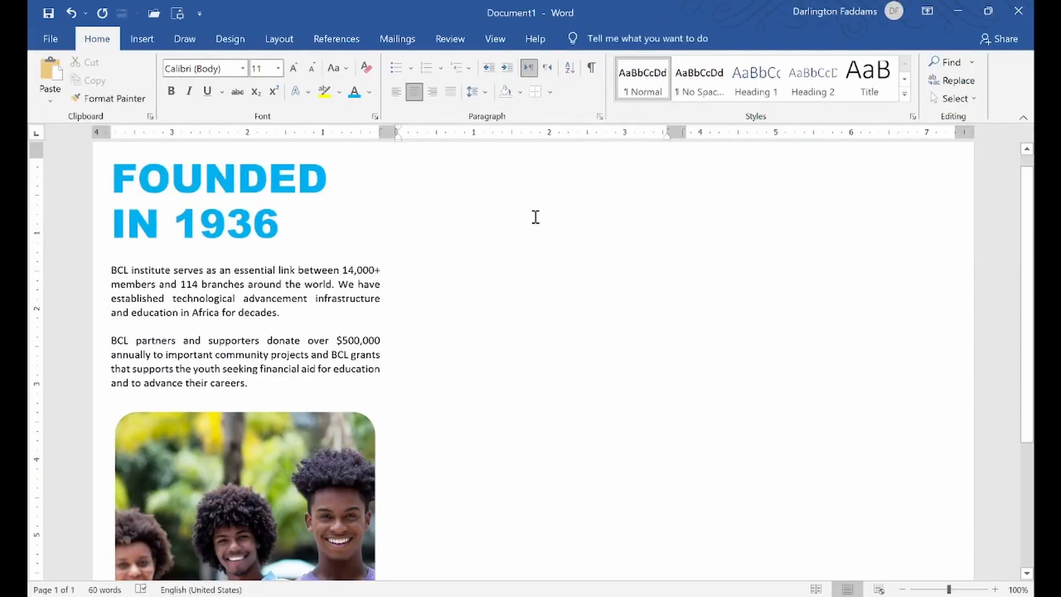
scroll(442, 161, up, 1)
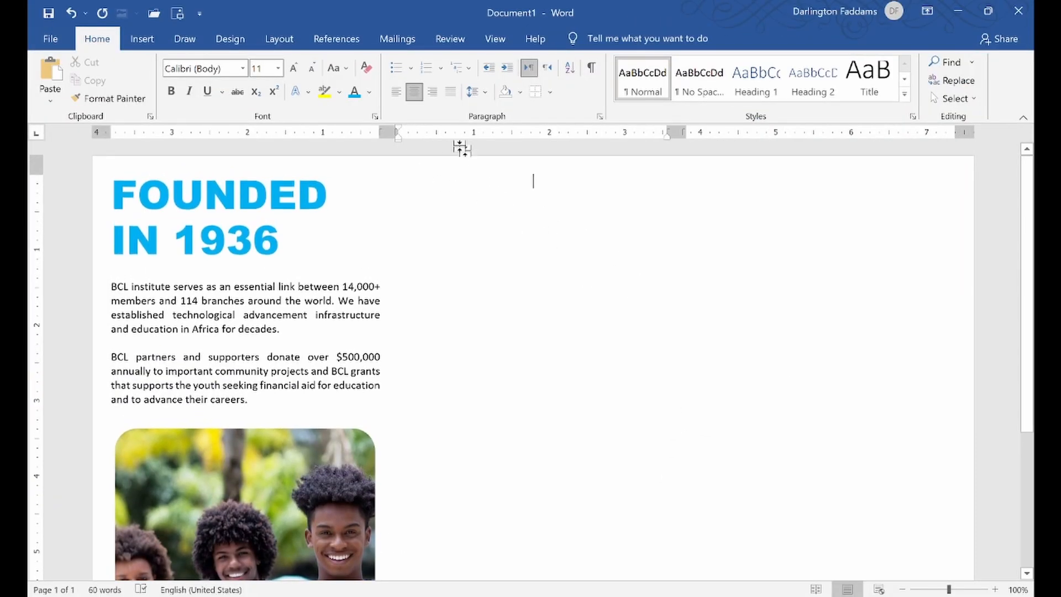
click(395, 91)
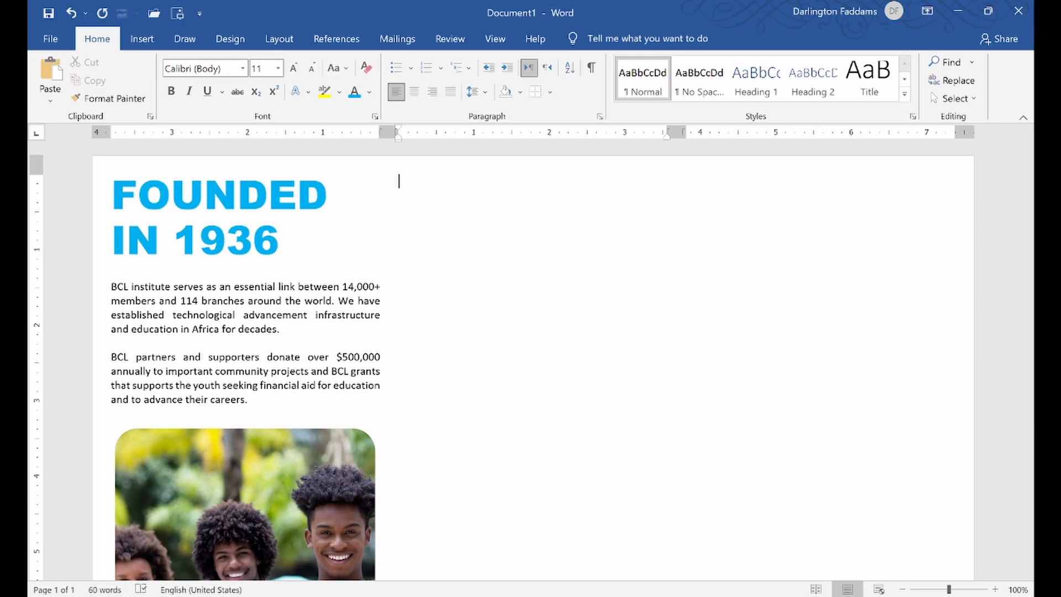
- Check the second column's heading in BCL BROCHURE.pdf, return to Word, and enter OUR PROGRAMS at the top of the second column
click(126, 596)
key(alt+Tab)
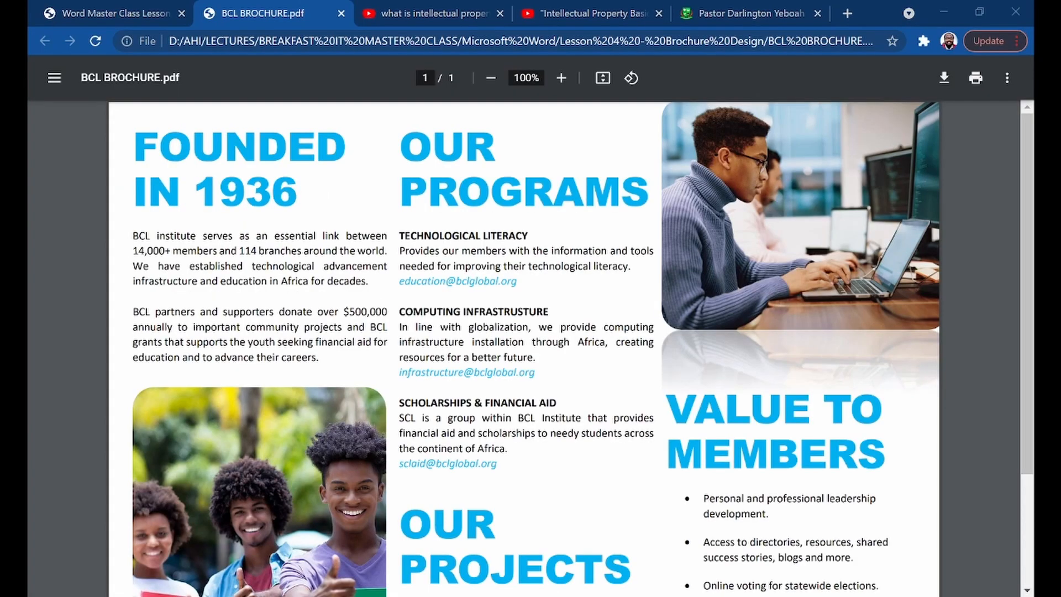
key(alt+Tab)
text(OUR PROGRAMS)
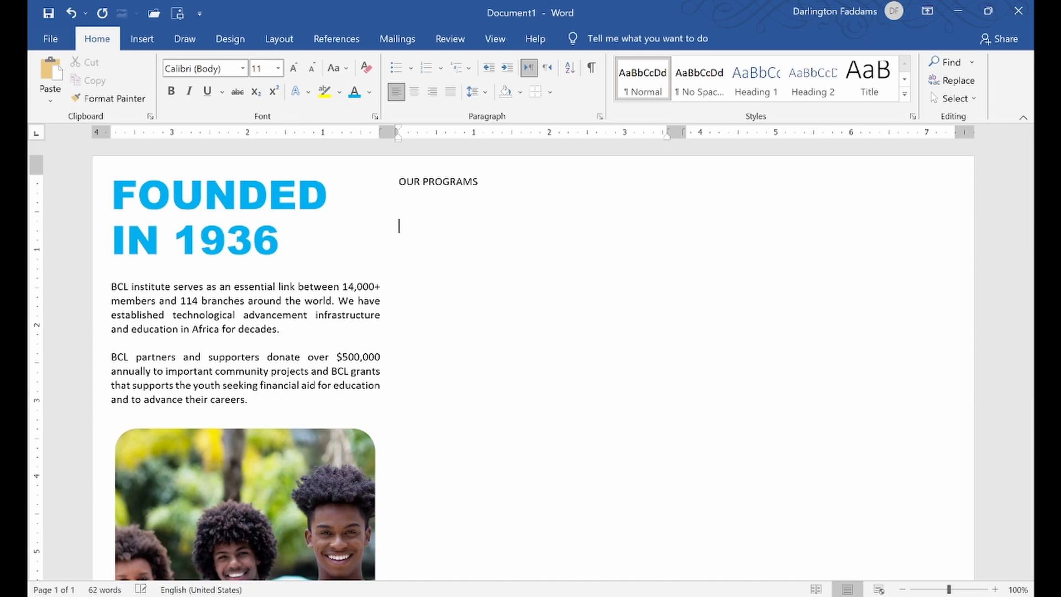
- Check BCL BROCHURE.pdf, return to Word, and enter the subheading TECHNOLOGICAL LITERACY below OUR PROGRAMS, followed by new empty lines
key(alt+Tab)
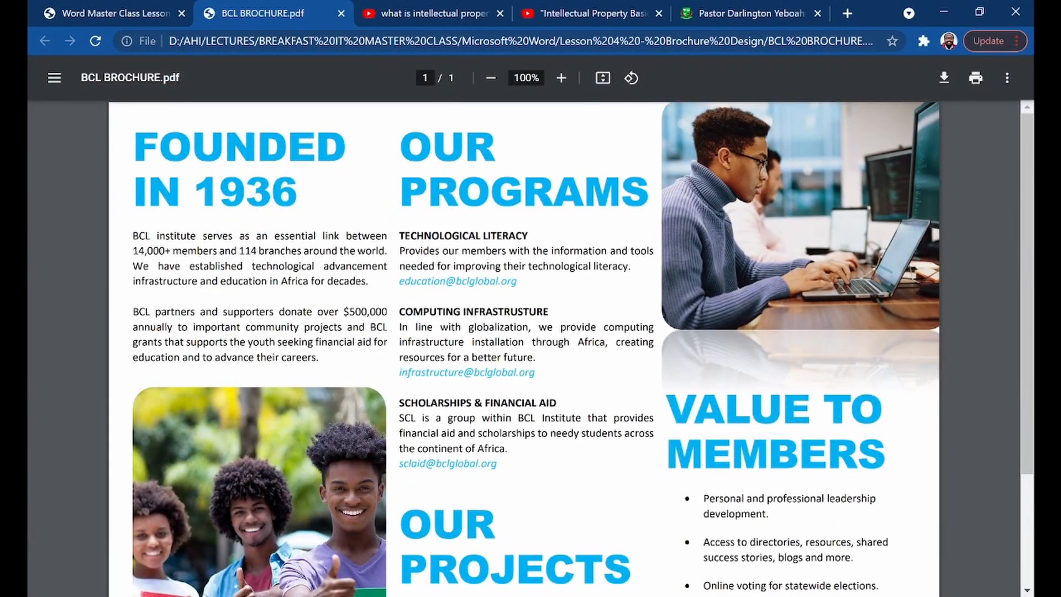
key(alt+Tab)
text(TECHN)
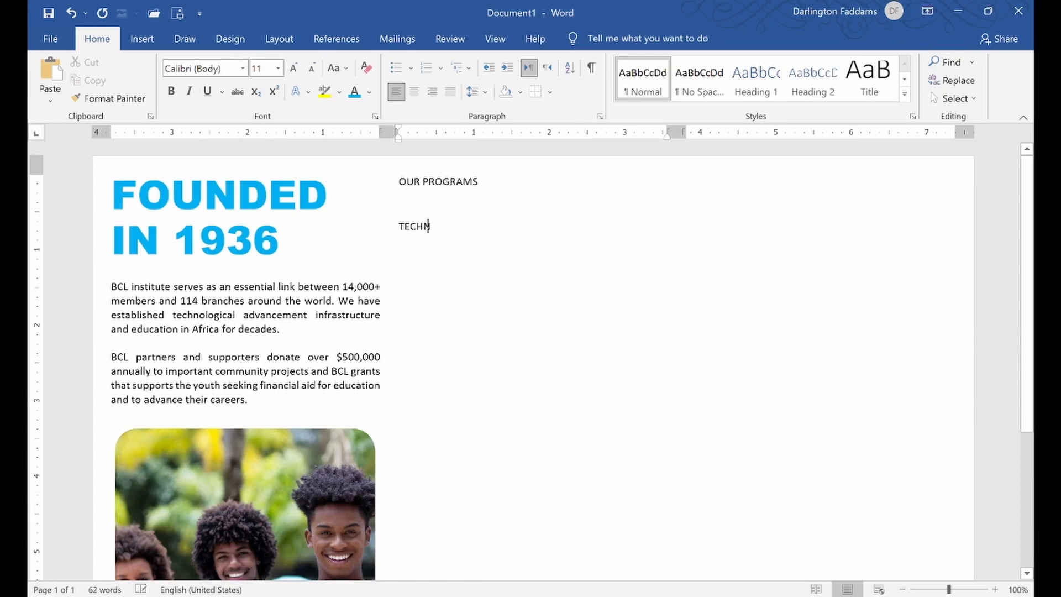
text(OLOGICAL LITERACY)
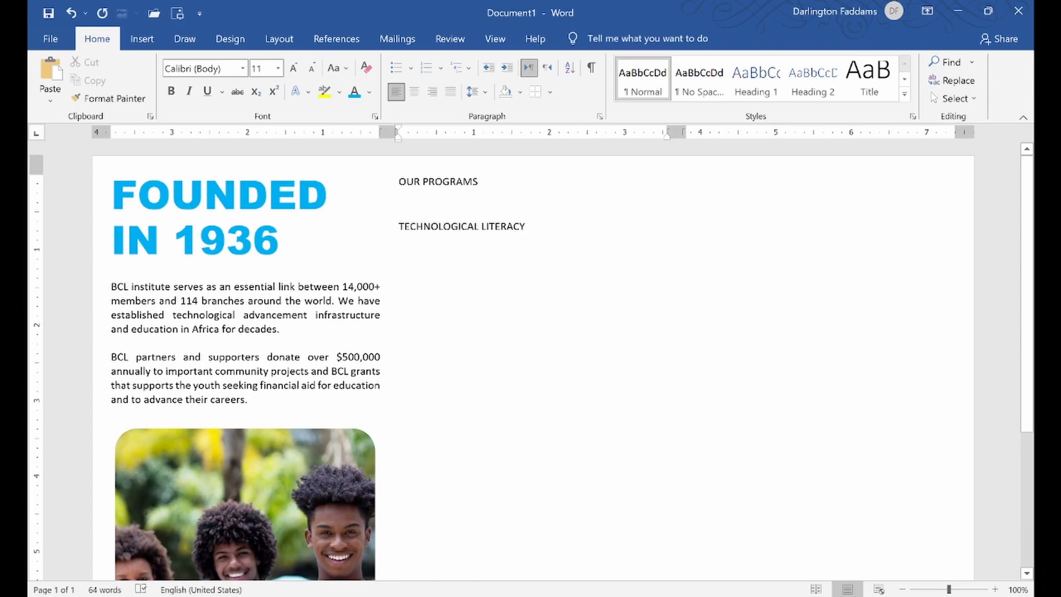
key(Return)
key(Return)
key(alt+Tab)
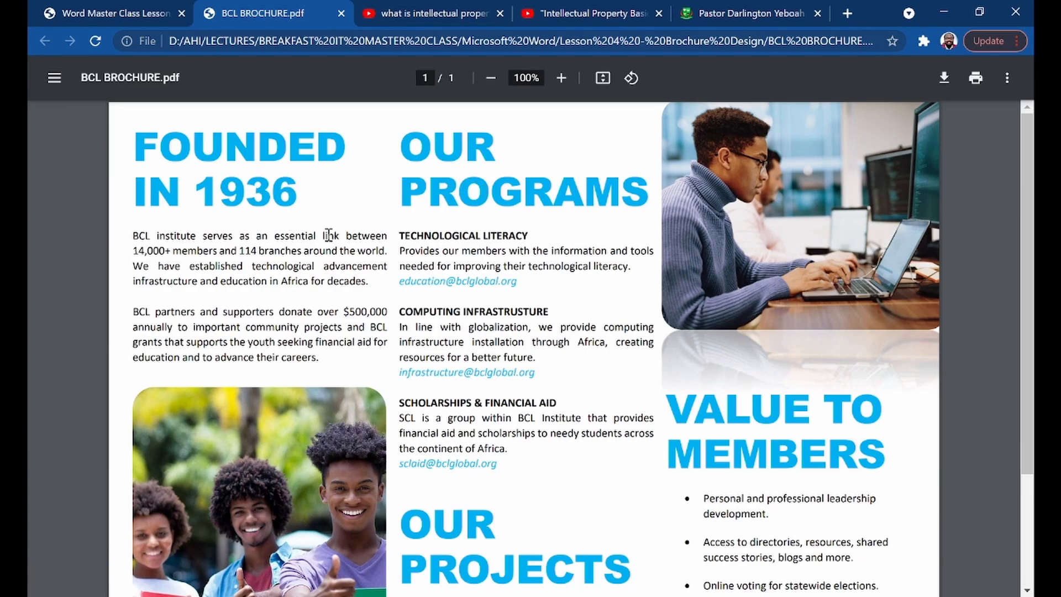
click(574, 596)
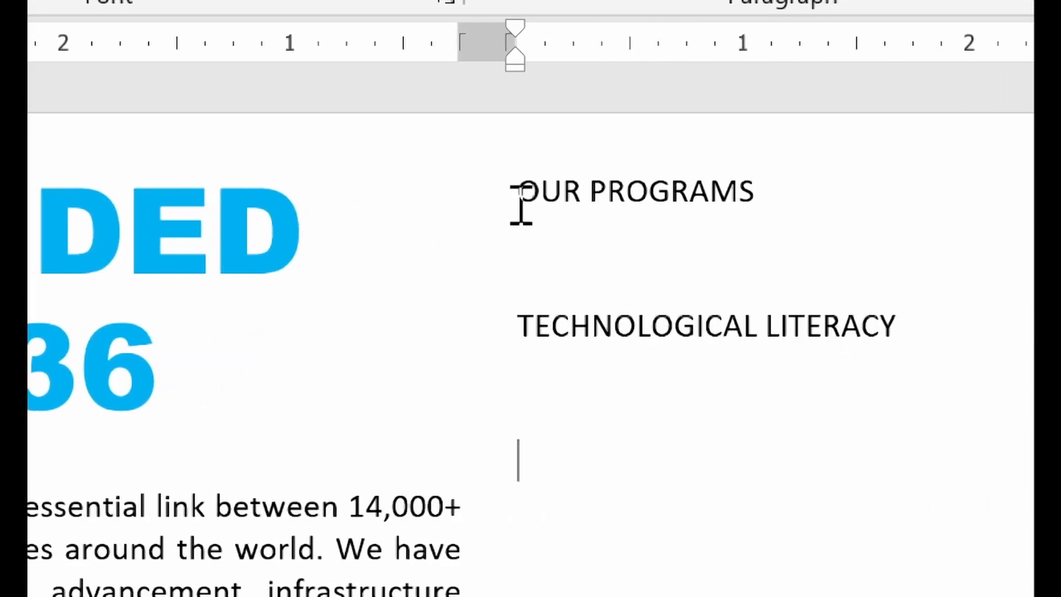
- Locate the OUR PROGRAMS heading and pick the FOUNDED heading as the formatting source for Format Painter
drag(518, 193, 749, 192)
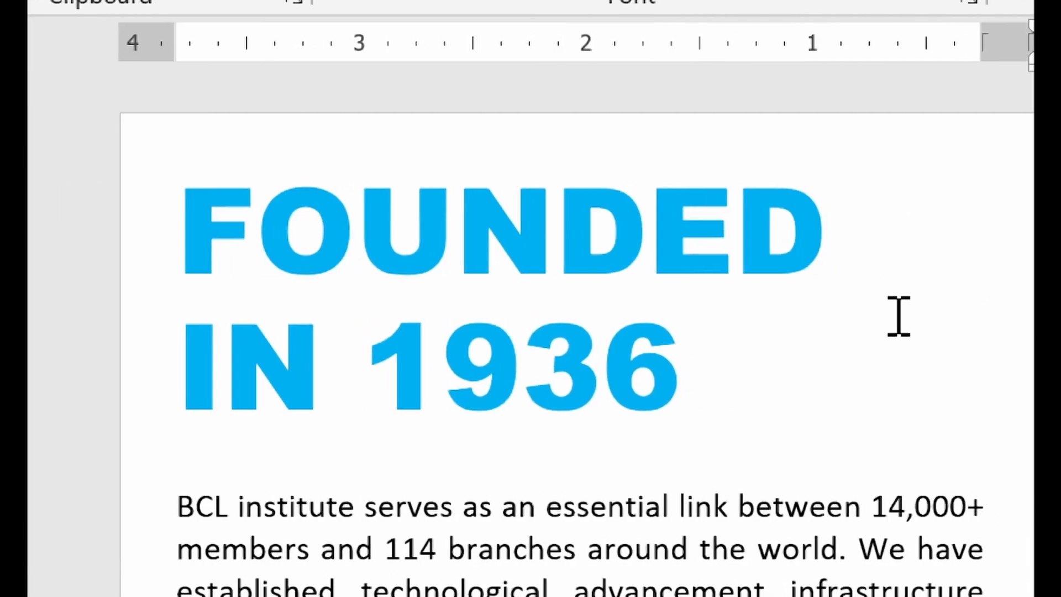
drag(171, 242, 829, 234)
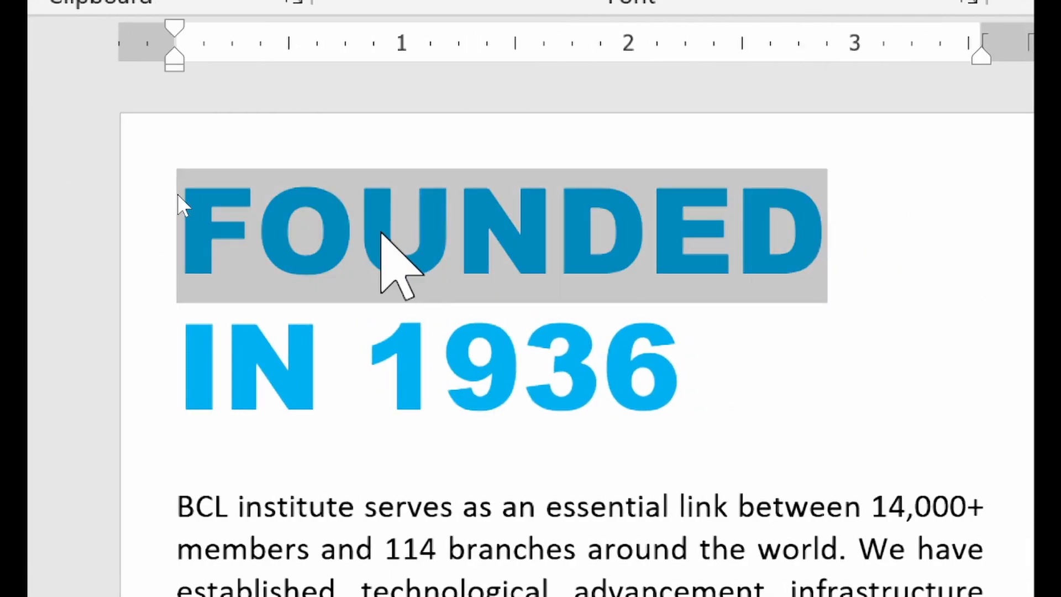
click(479, 226)
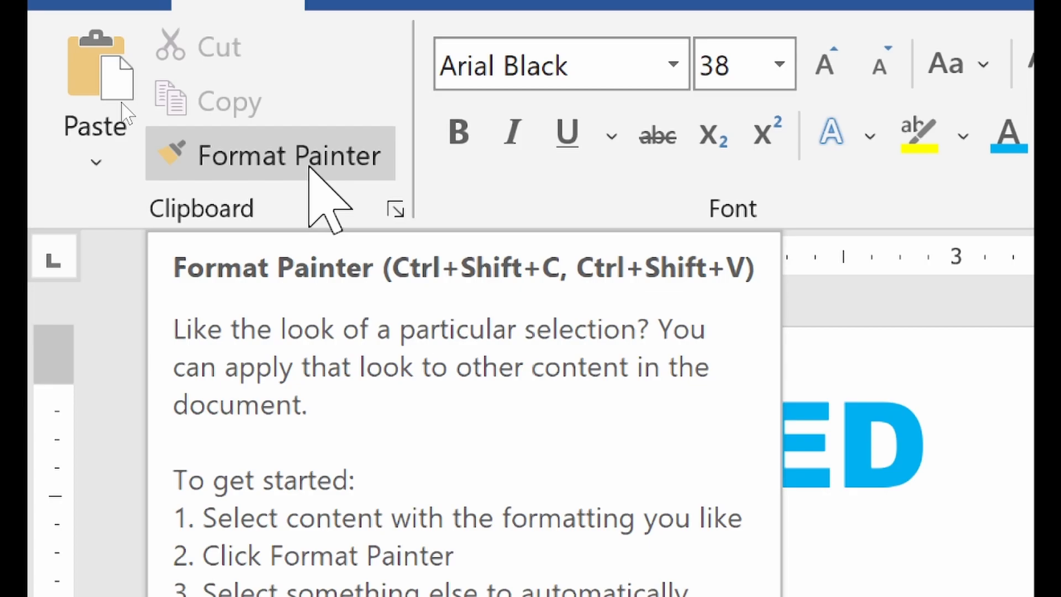
- Copy the blue Arial Black formatting of the FOUNDED IN 1936 heading onto the OUR PROGRAMS heading with Format Painter
click(309, 167)
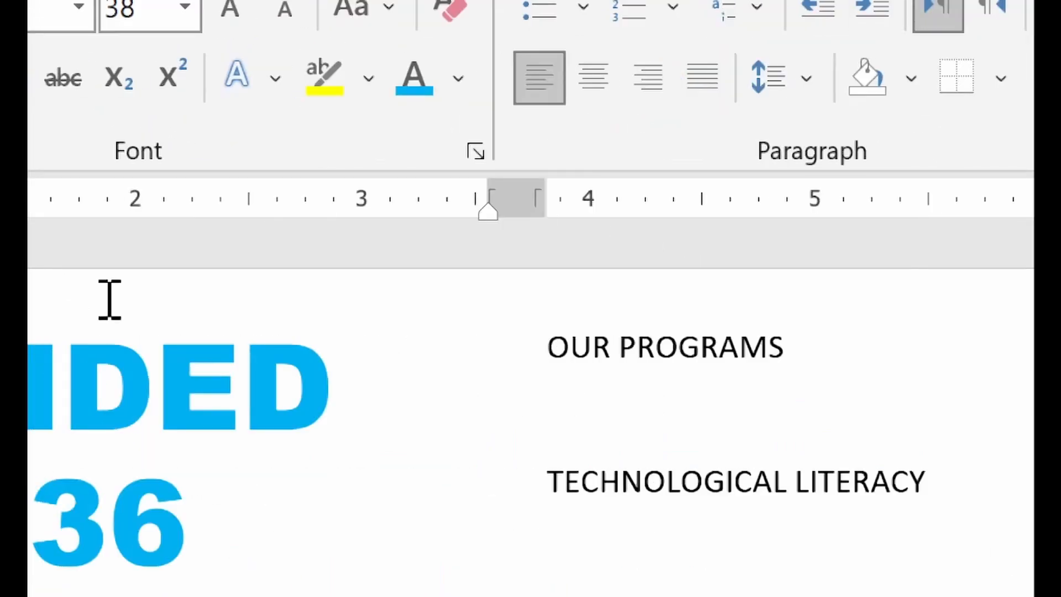
drag(547, 351, 771, 352)
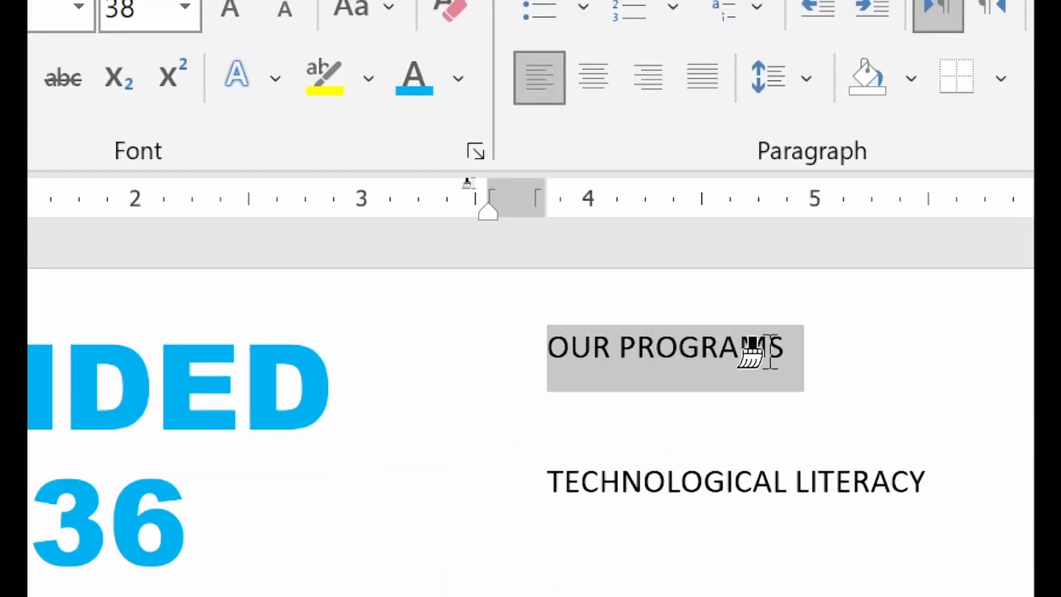
drag(771, 351, 774, 354)
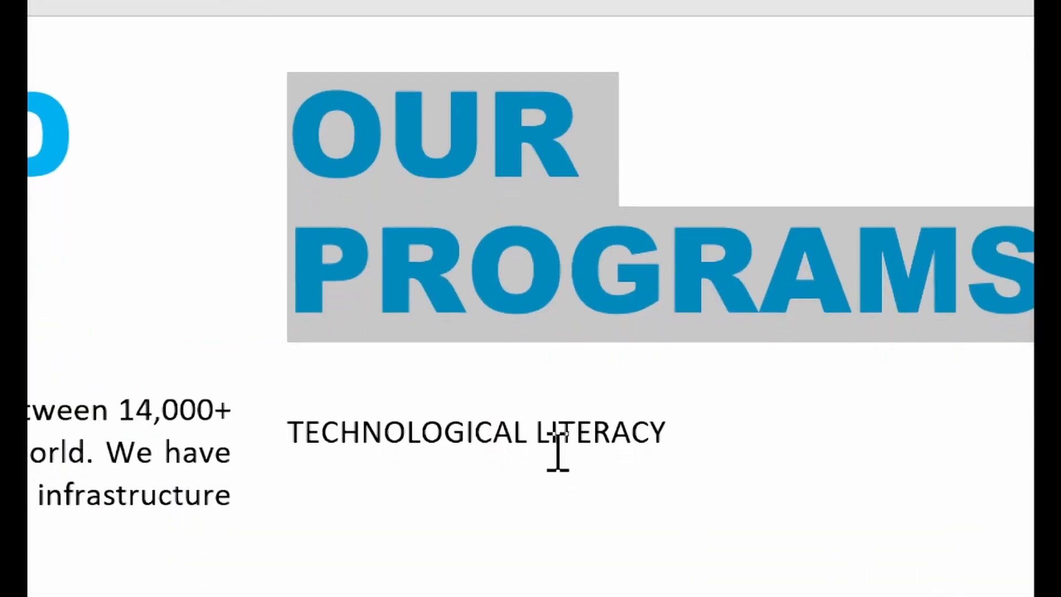
click(557, 449)
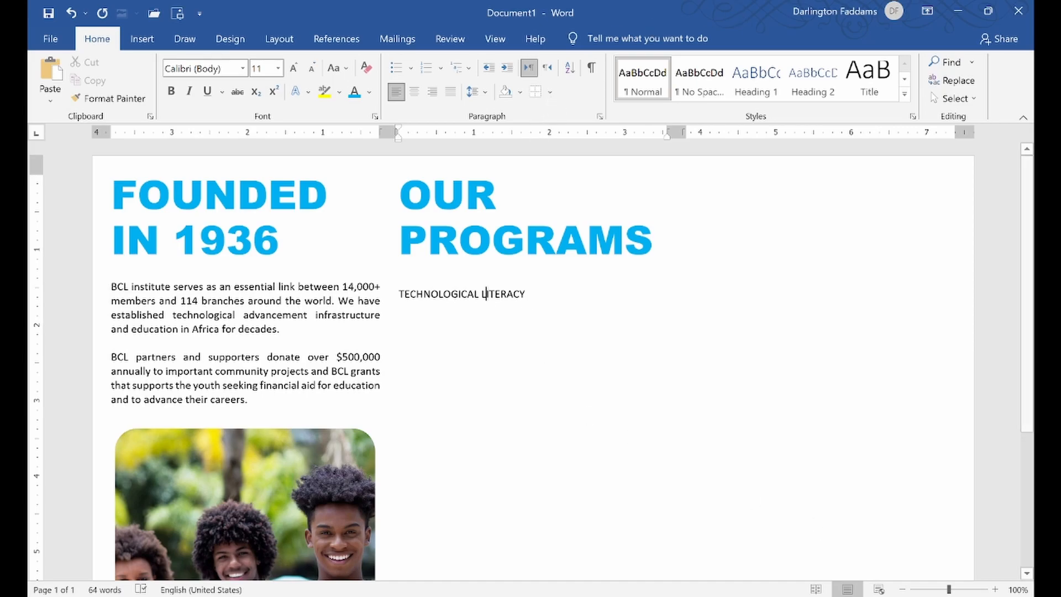
- Remove the space after the empty paragraph between the OUR PROGRAMS heading and TECHNOLOGICAL LITERACY
click(533, 306)
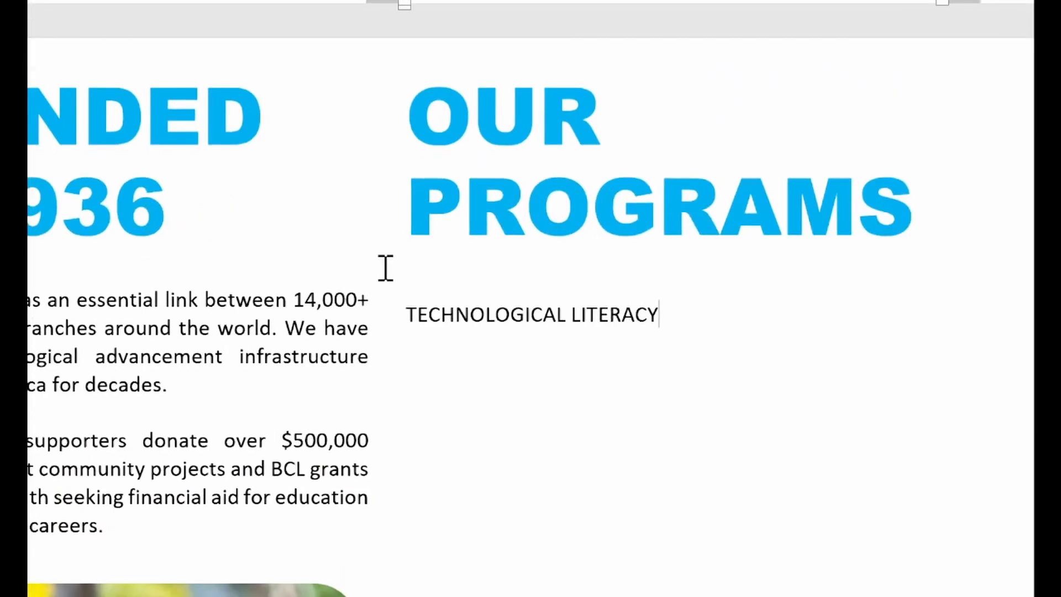
drag(399, 302, 635, 310)
click(415, 282)
drag(383, 277, 524, 277)
click(409, 267)
drag(408, 267, 476, 267)
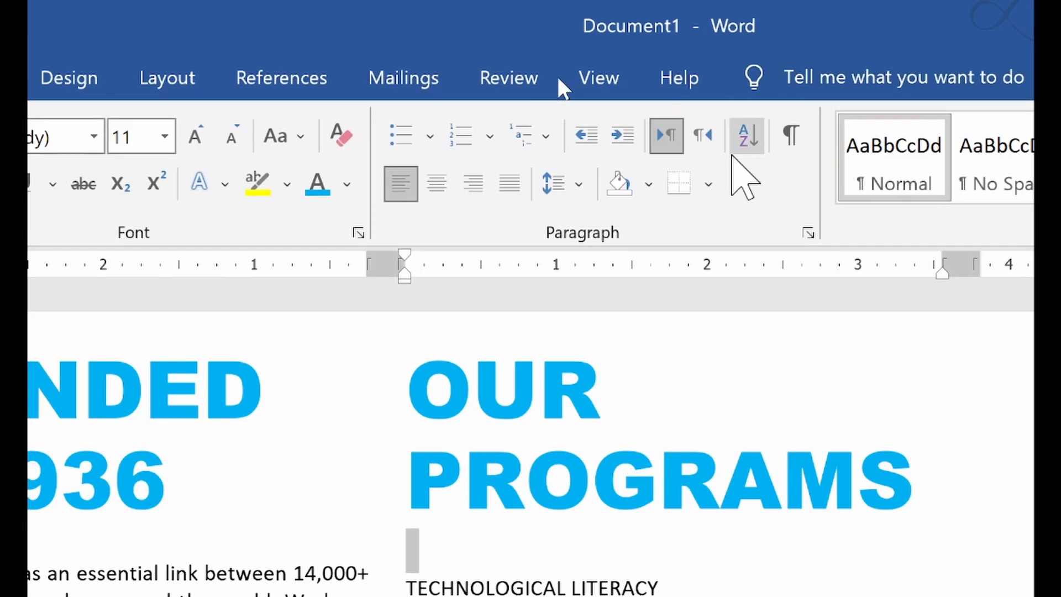
click(577, 184)
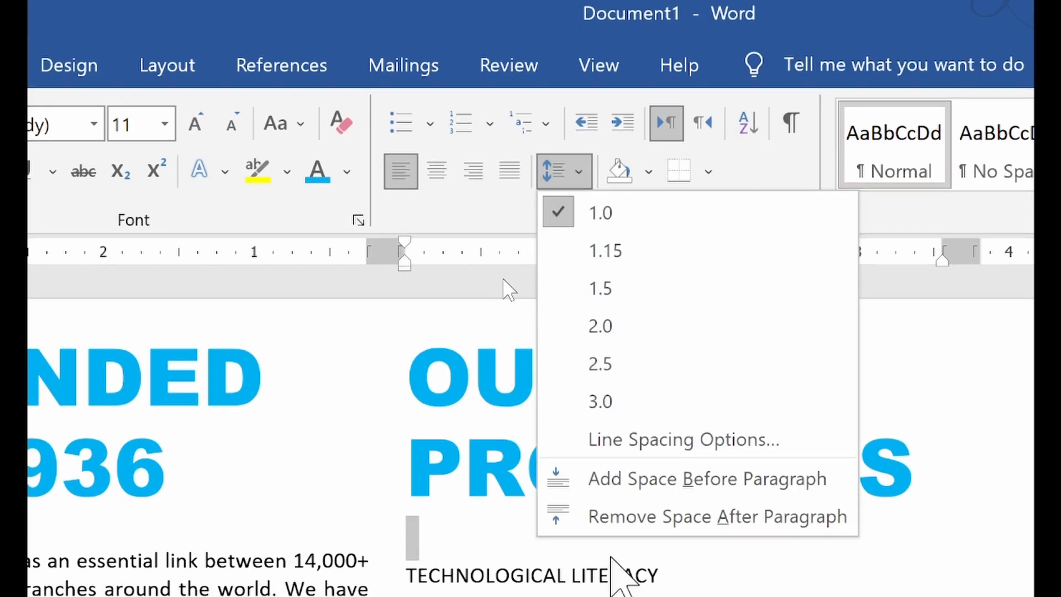
click(621, 517)
click(426, 572)
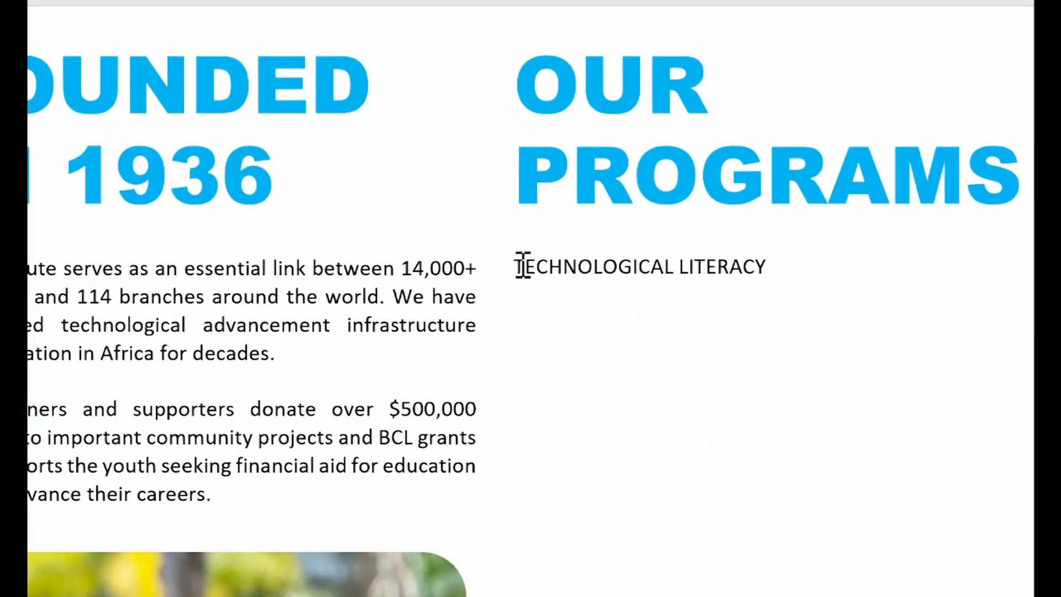
- Make the TECHNOLOGICAL LITERACY subheading bold
drag(516, 268, 817, 283)
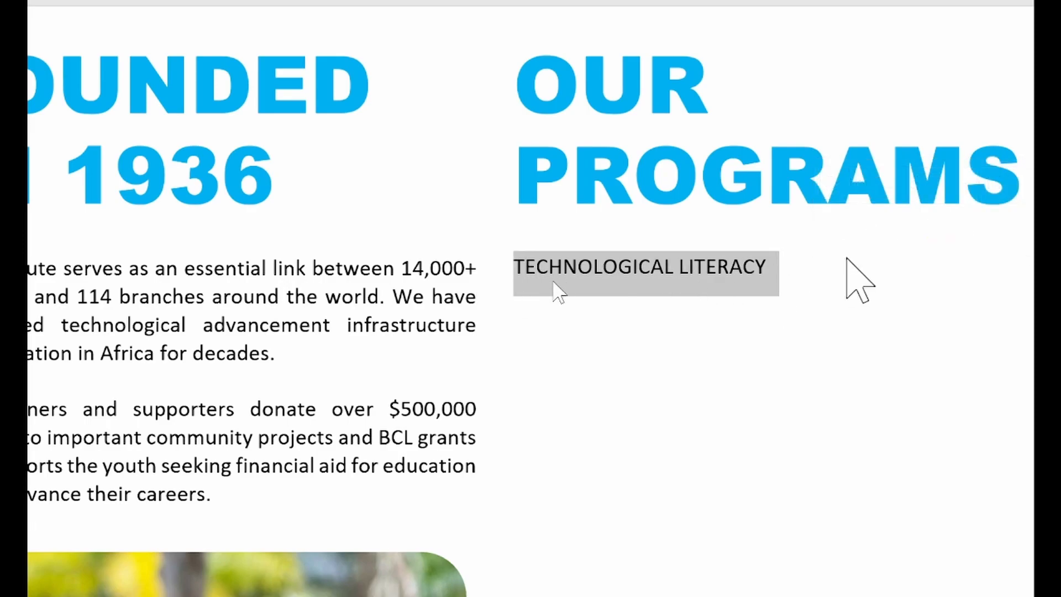
click(730, 267)
drag(569, 267, 775, 267)
click(801, 224)
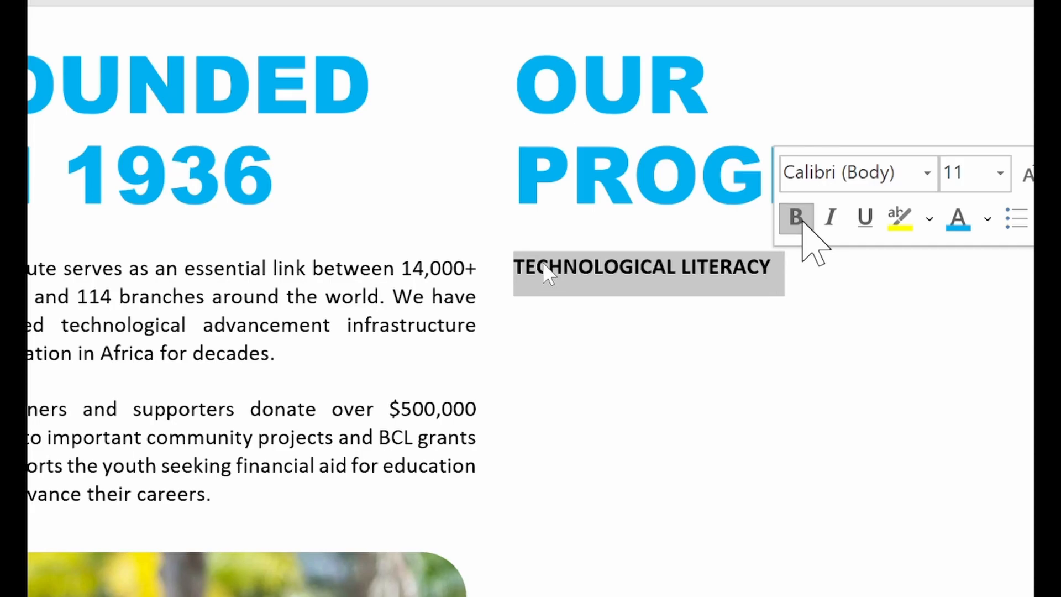
click(720, 346)
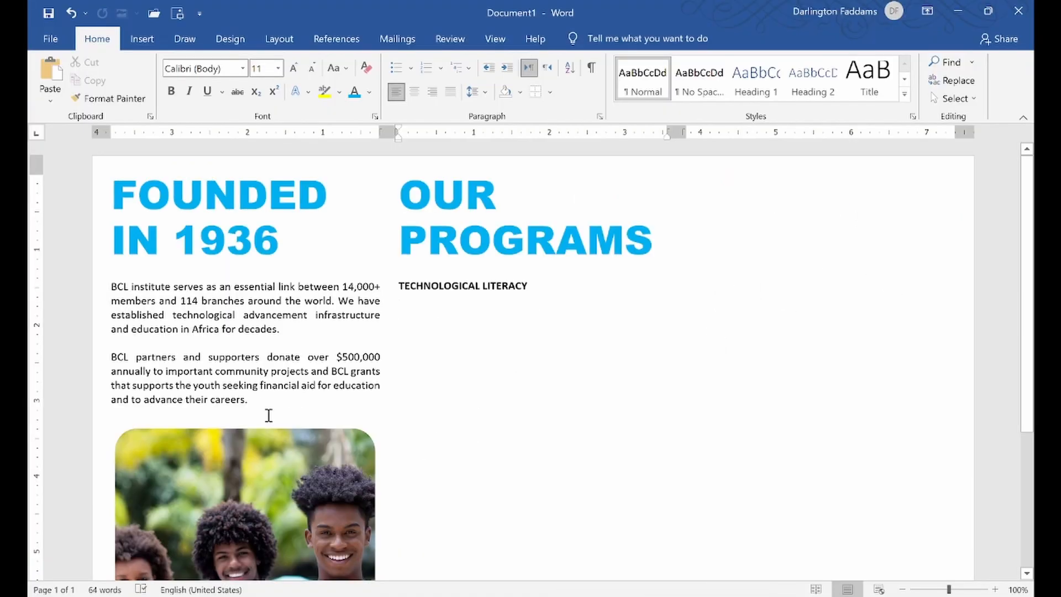
- Copy the remaining OUR PROGRAMS text from BCL BROCHURE.pdf in the browser and paste it as text only under TECHNOLOGICAL LITERACY in Word
key(alt+Tab)
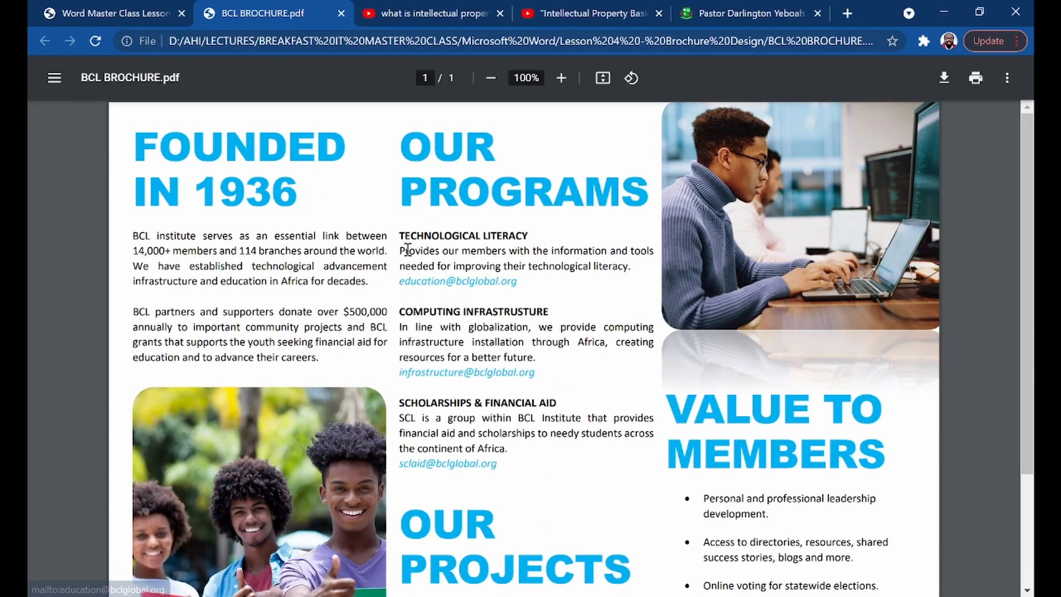
drag(400, 250, 498, 465)
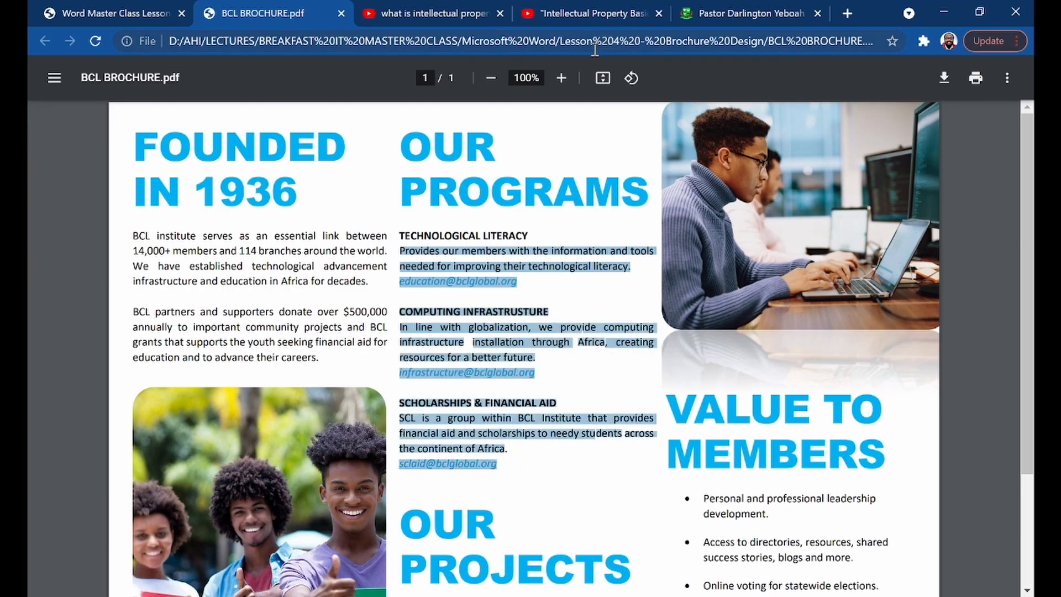
right_click(499, 247)
click(525, 257)
key(alt+Tab)
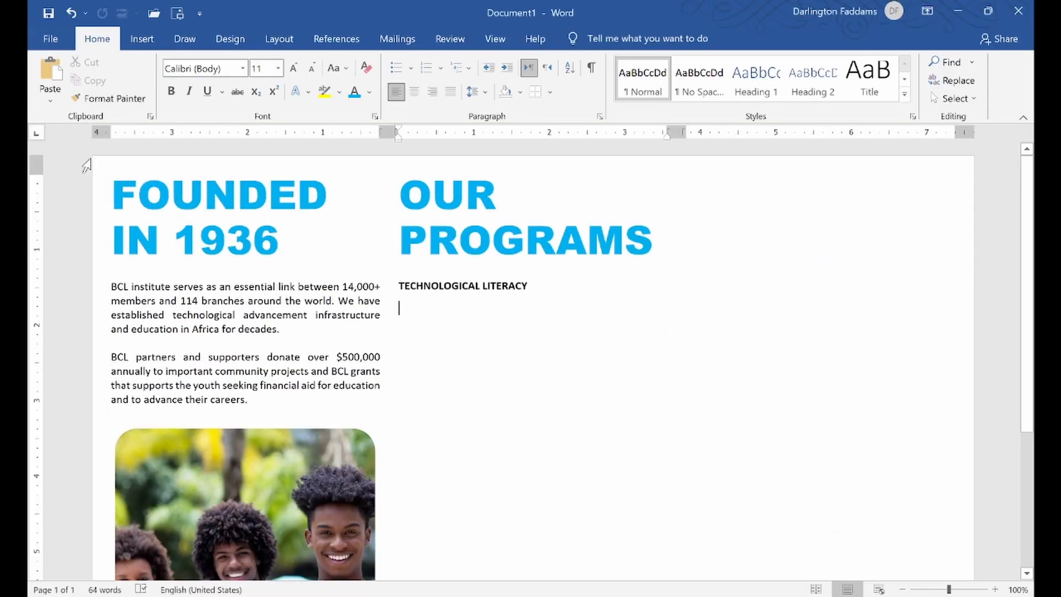
click(50, 101)
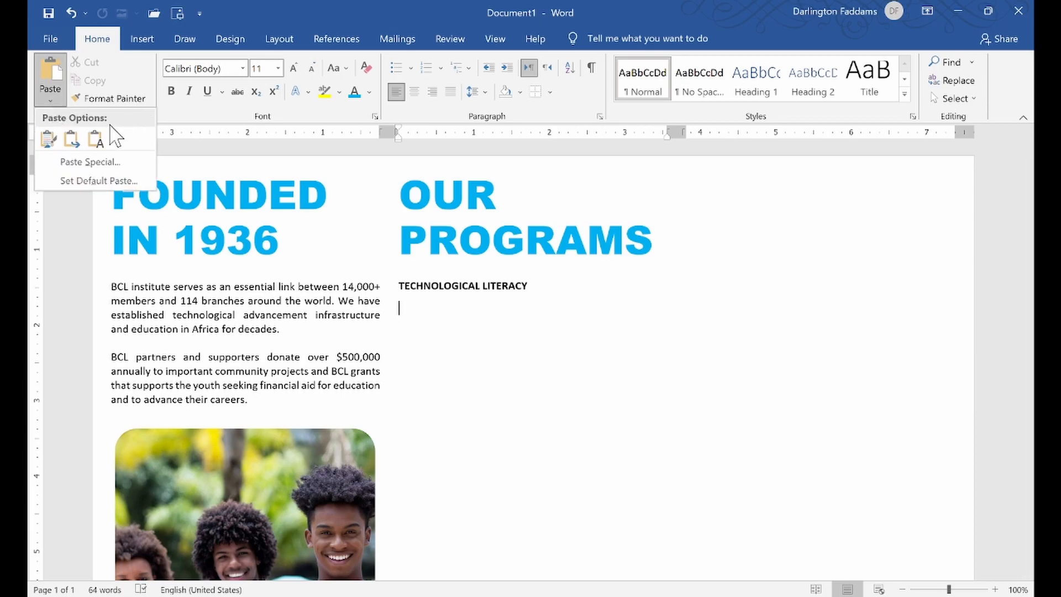
click(96, 140)
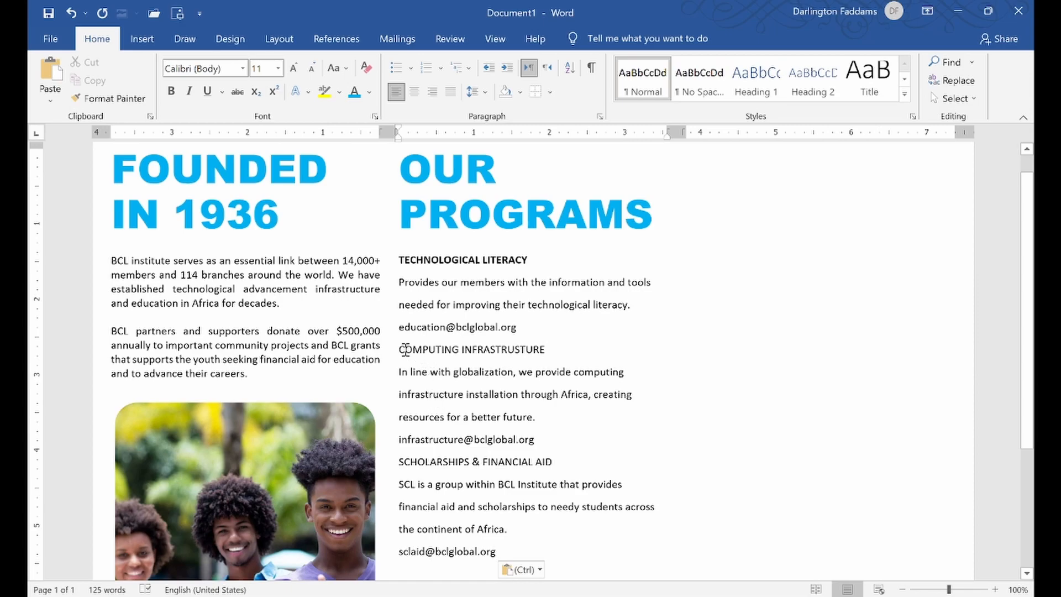
- Join the broken lines of the TECHNOLOGICAL LITERACY description and put its e-mail on a new line directly beneath
click(393, 306)
key(BackSpace)
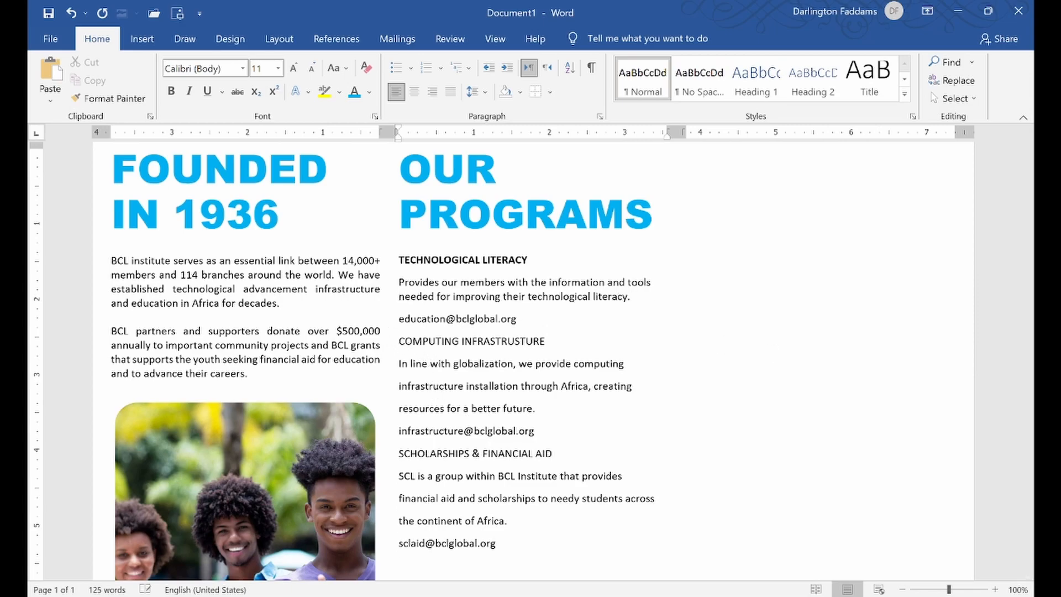
key(BackSpace)
key(shift+Return)
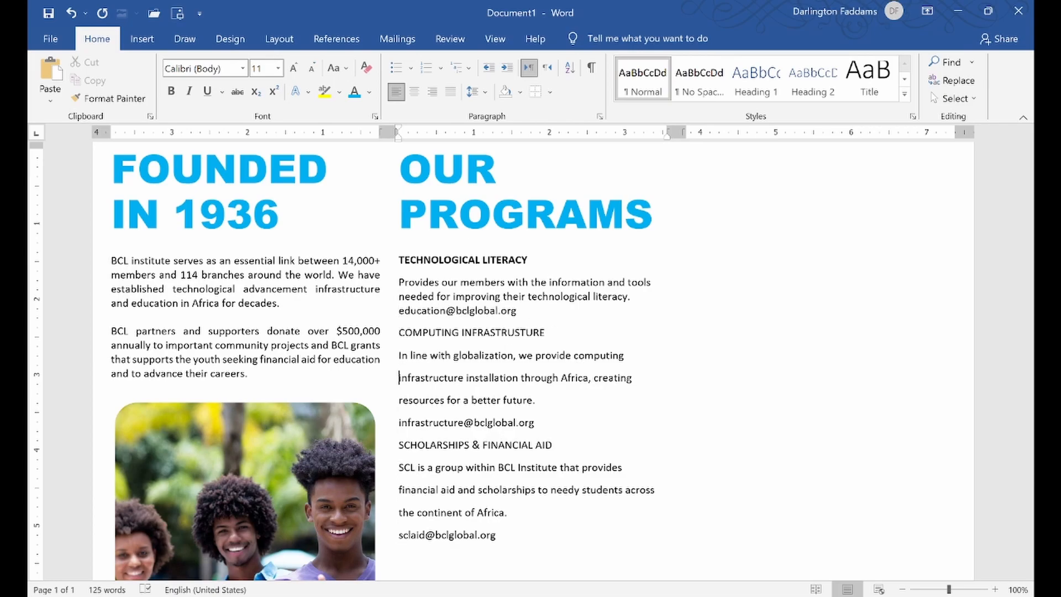
- Join the broken description lines under COMPUTING INFRASTRUSTURE and SCHOLARSHIPS & FINANCIAL AID, with a line break directly before the infrastructure e-mail
key(BackSpace)
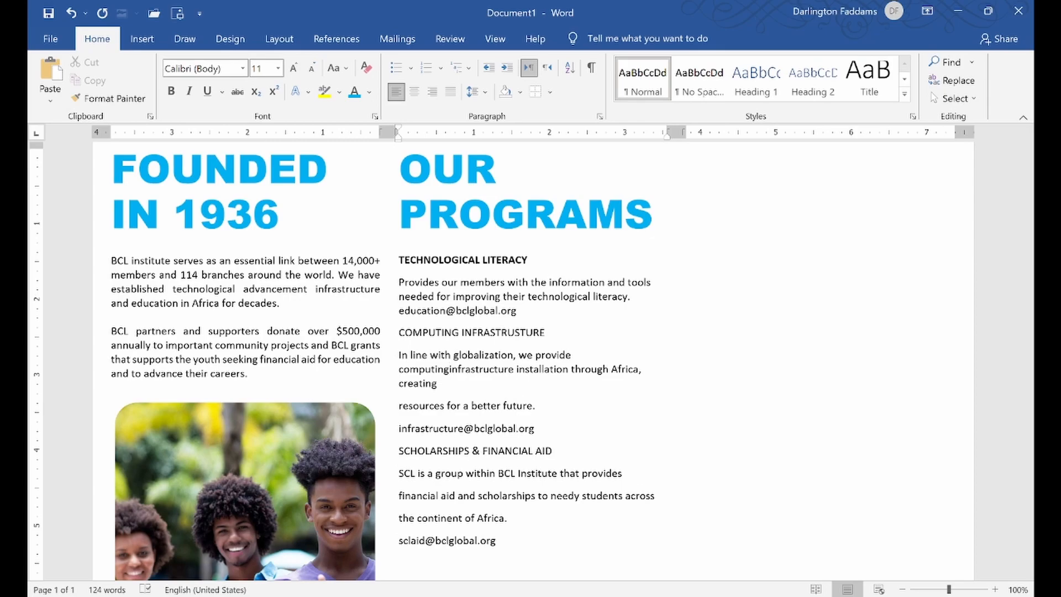
click(437, 383)
key(Delete)
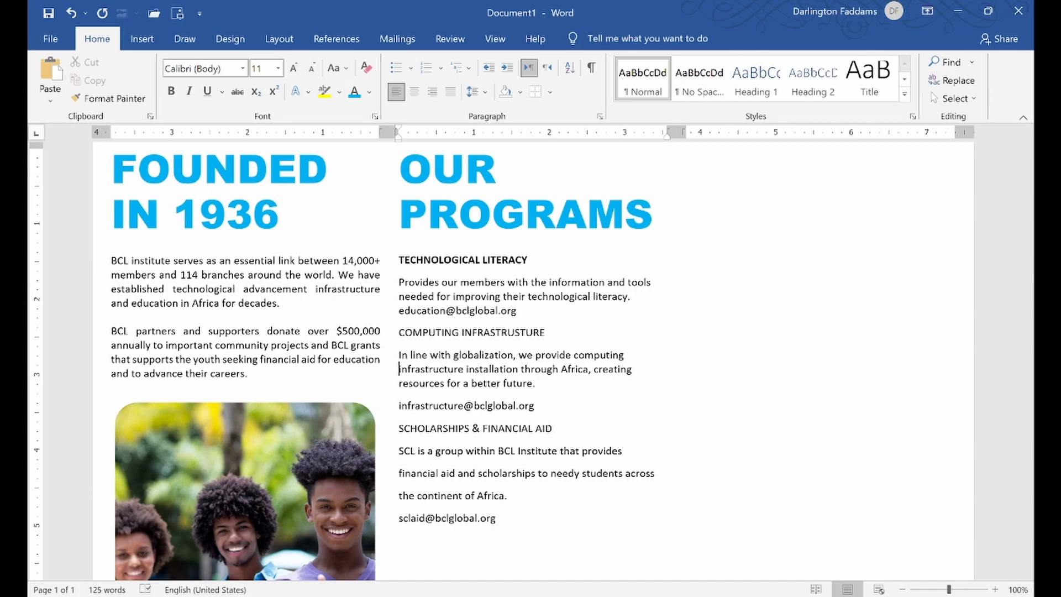
key(Delete)
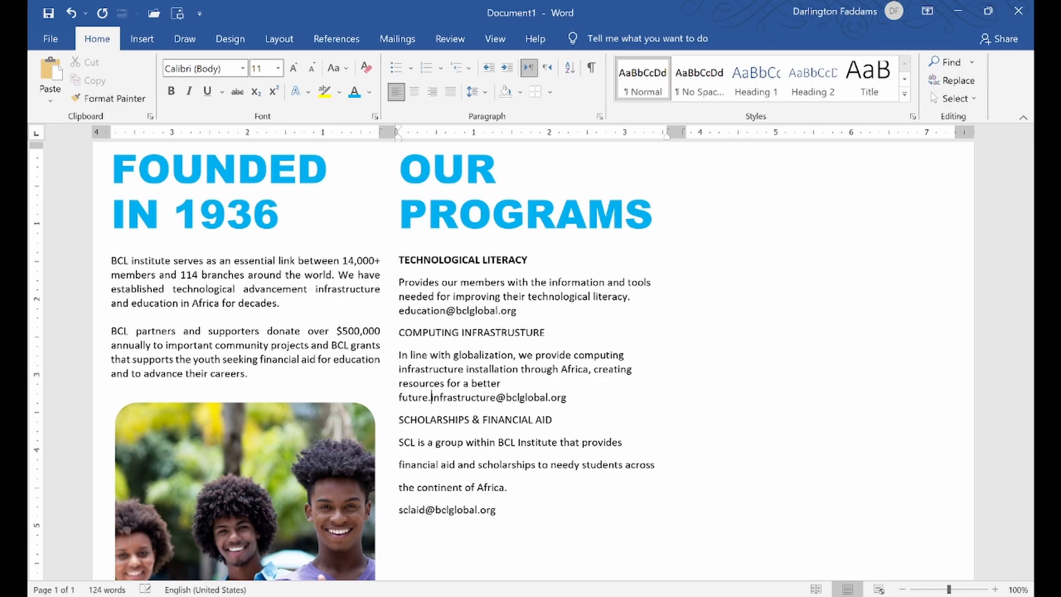
key(shift+Return)
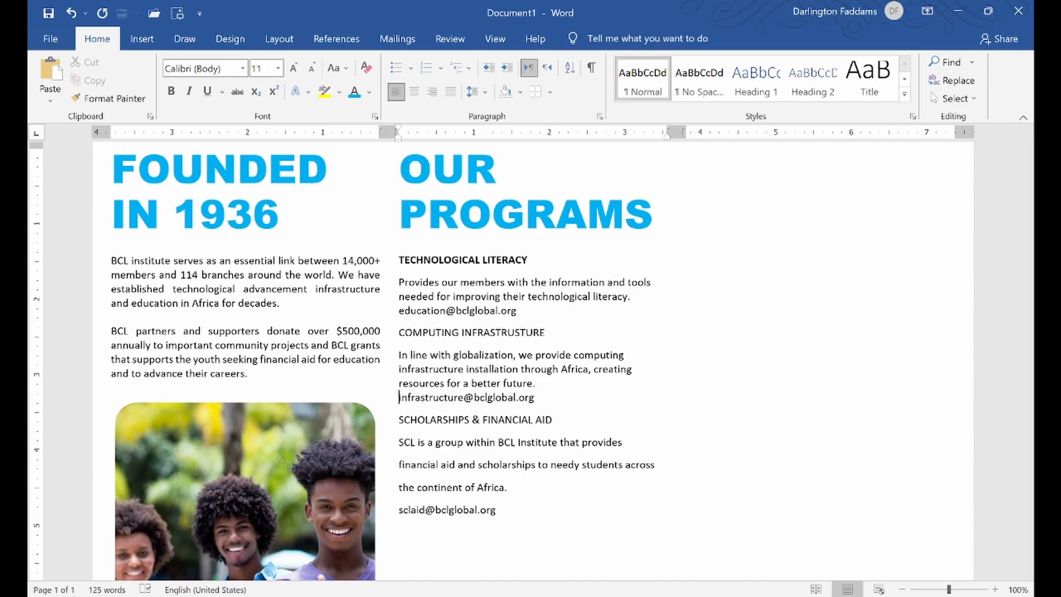
key(BackSpace)
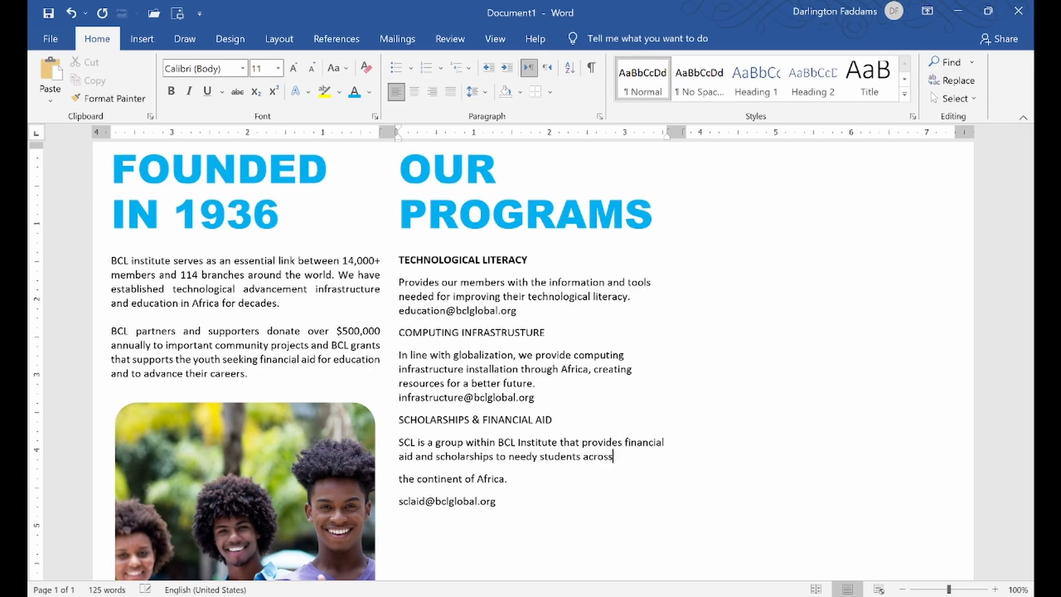
key(BackSpace)
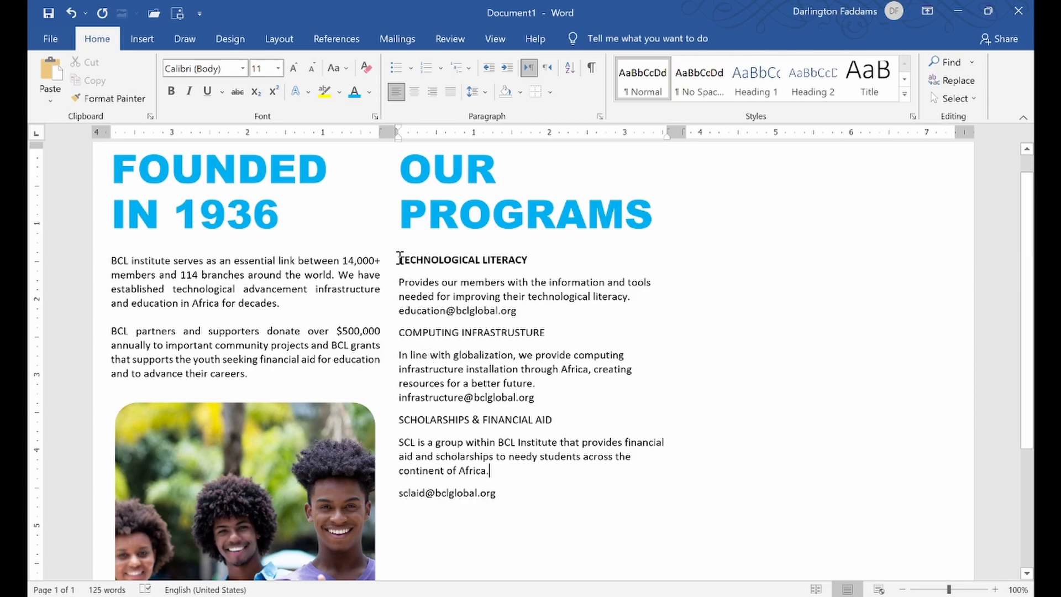
- Justify all the program text from TECHNOLOGICAL LITERACY down to the last e-mail line
drag(398, 258, 515, 493)
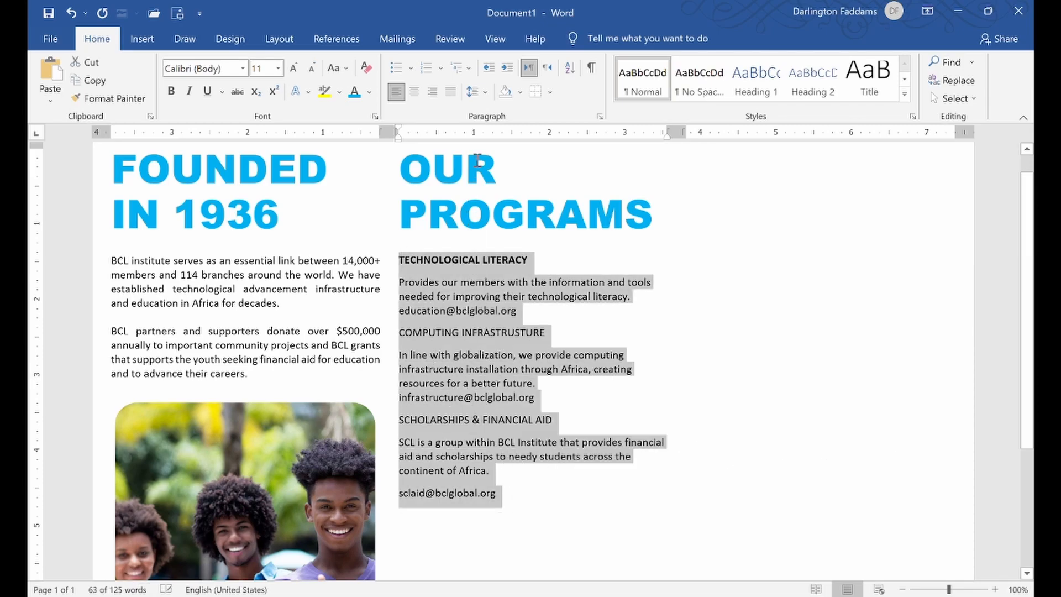
click(451, 91)
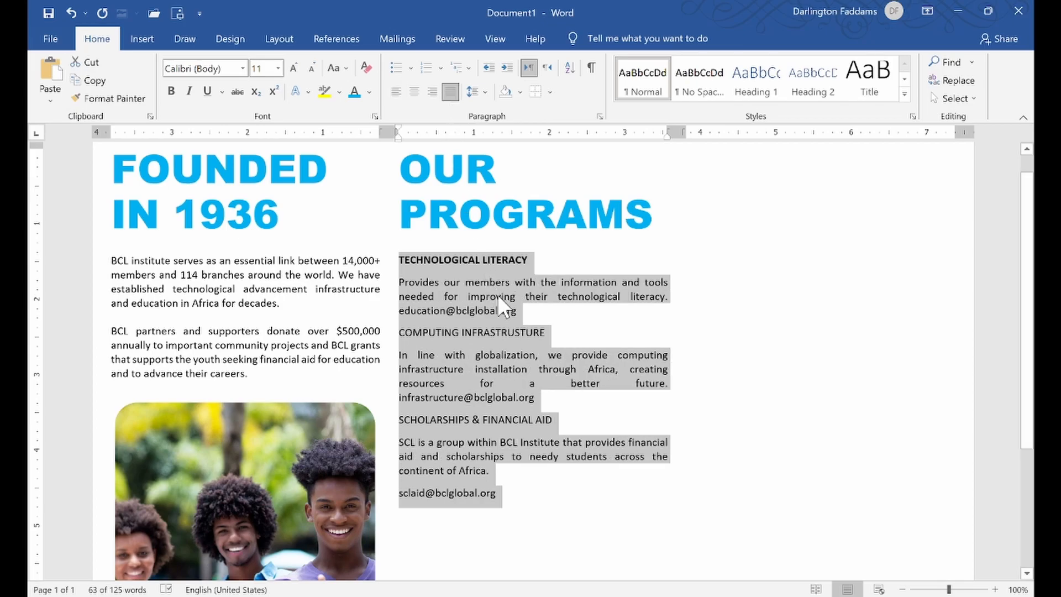
click(520, 298)
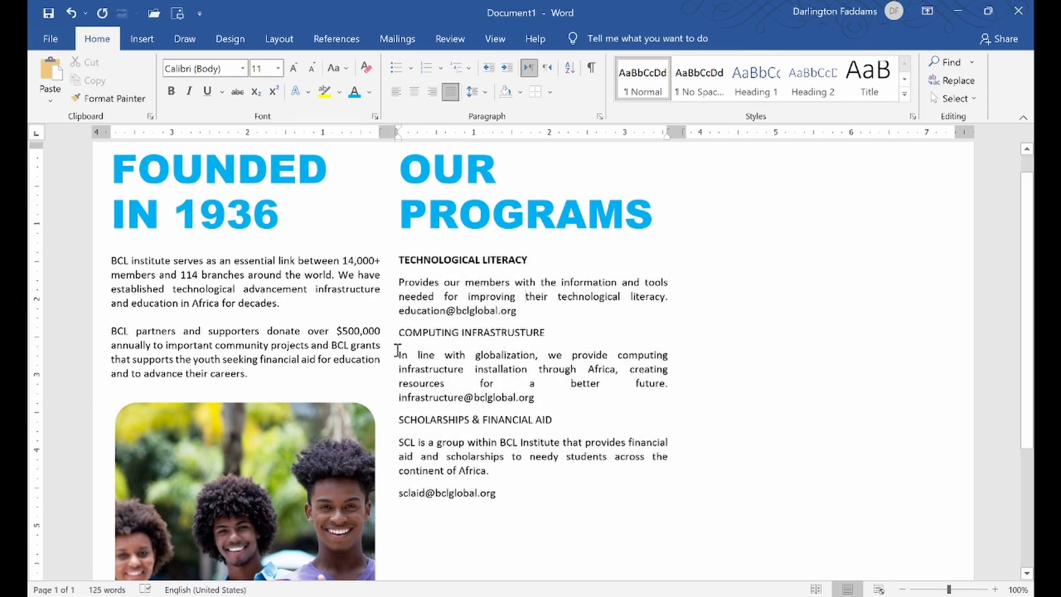
- Make the COMPUTING INFRASTRUSTURE and SCHOLARSHIPS & FINANCIAL AID subheadings bold
drag(397, 337, 555, 335)
click(564, 309)
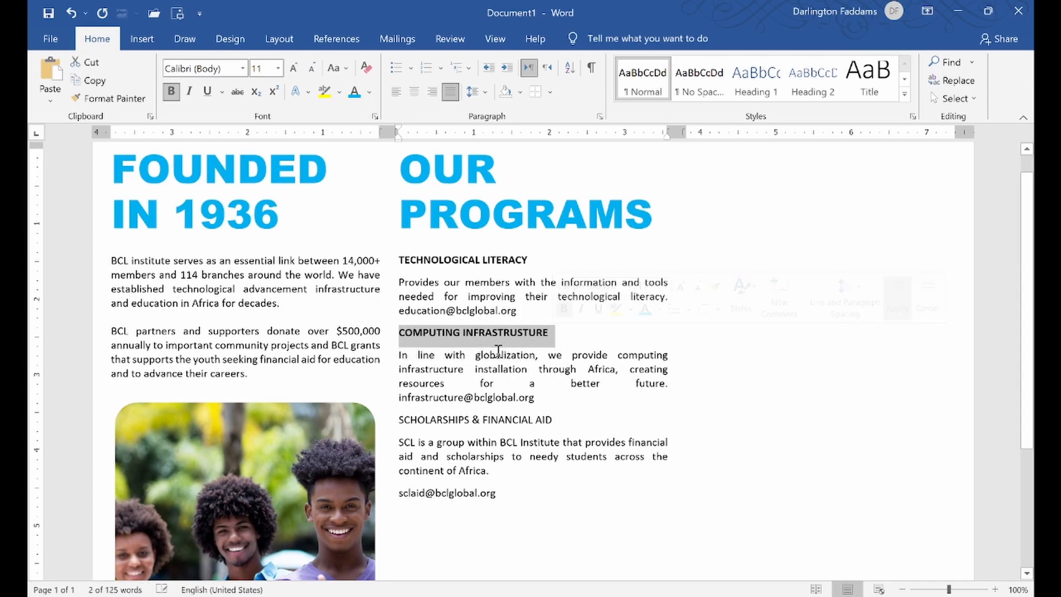
drag(400, 427, 561, 426)
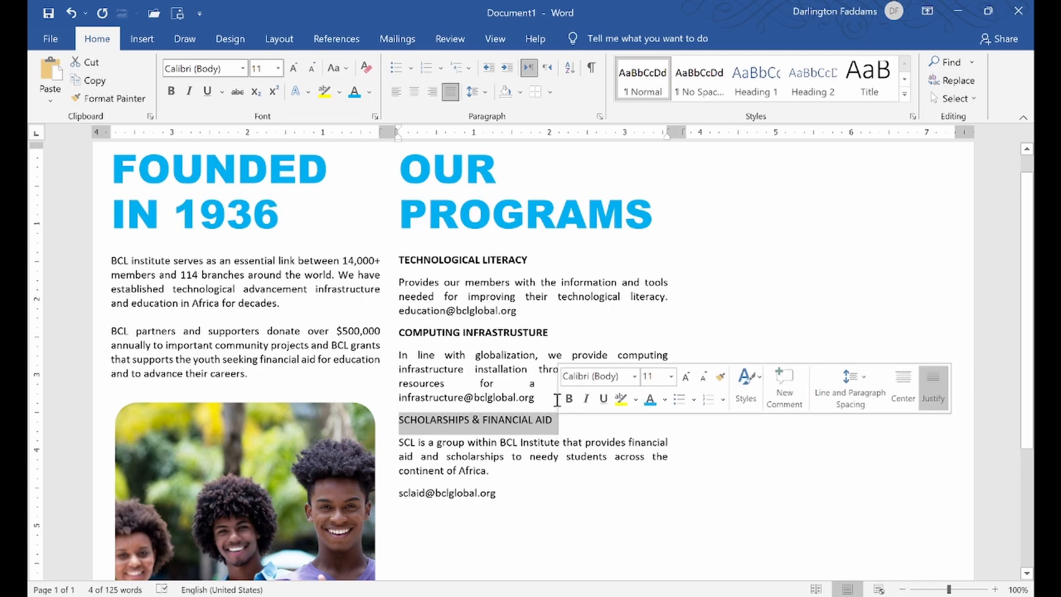
click(568, 398)
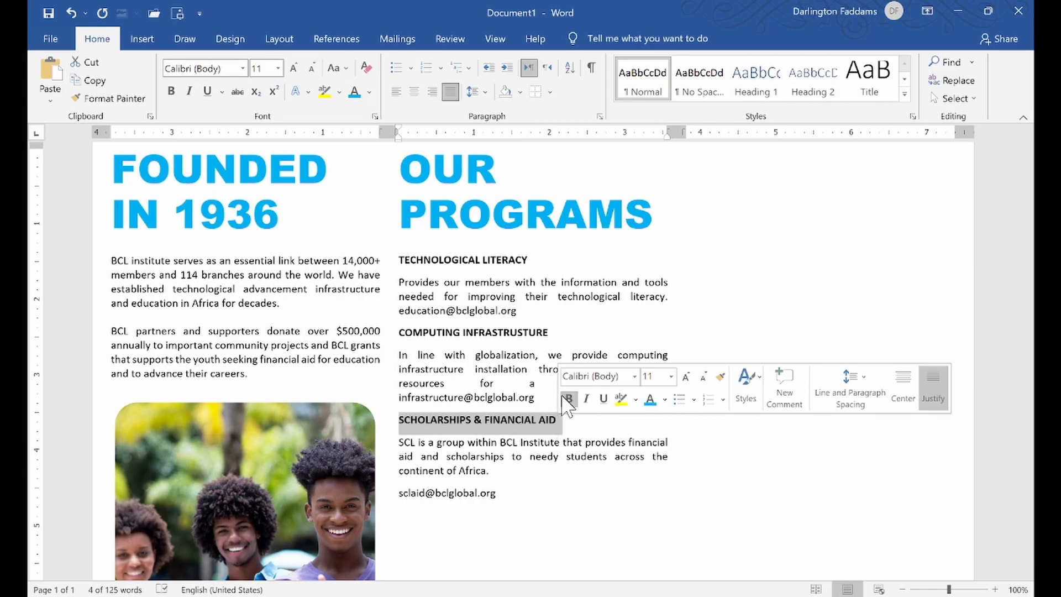
click(556, 456)
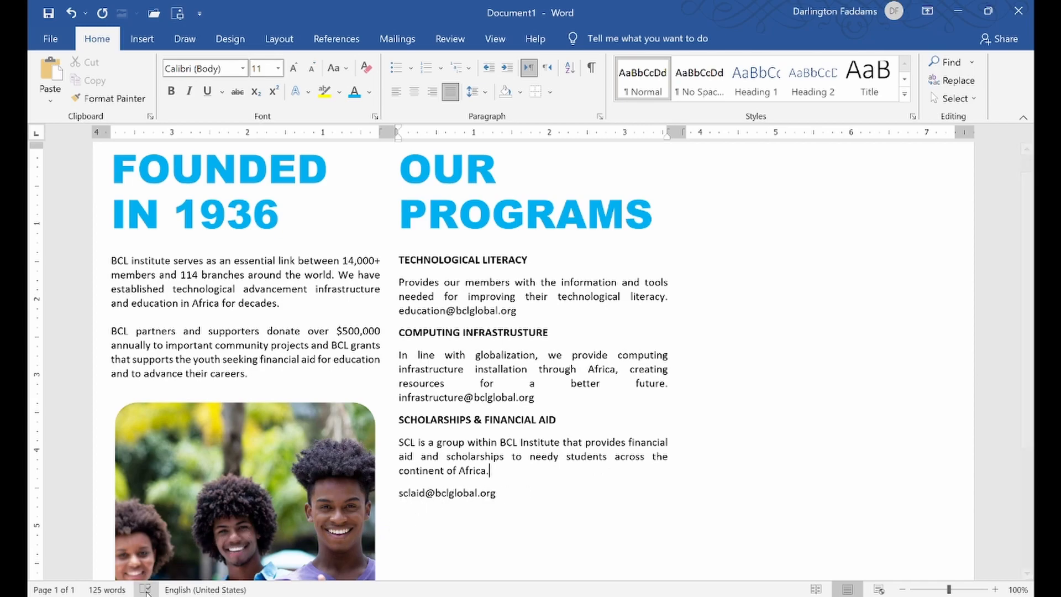
- Switch to BCL BROCHURE.pdf in the browser and examine the formatting of its OUR PROGRAMS section
mouse_move(590, 596)
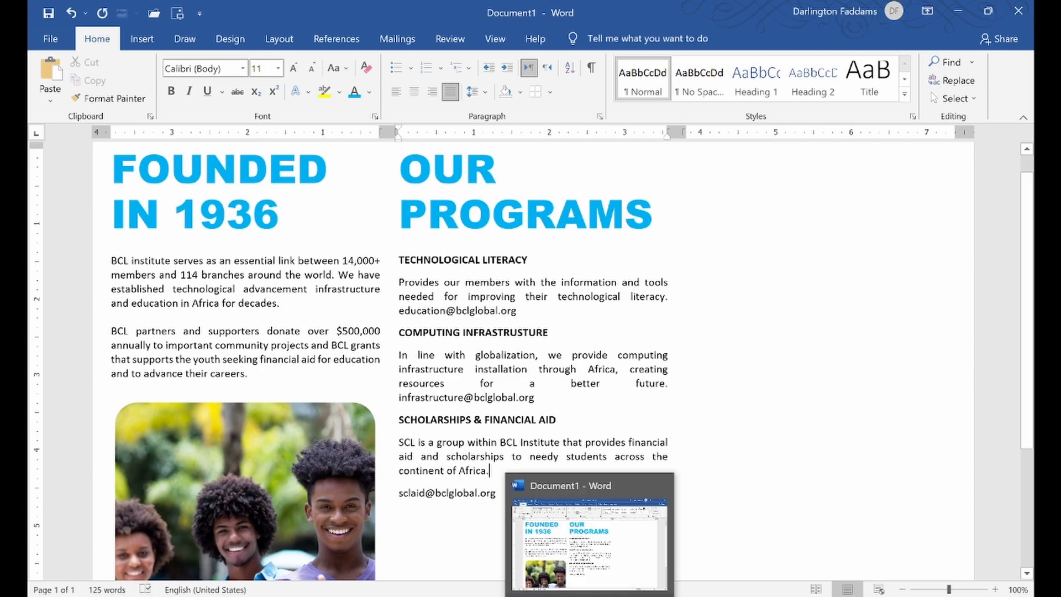
click(514, 596)
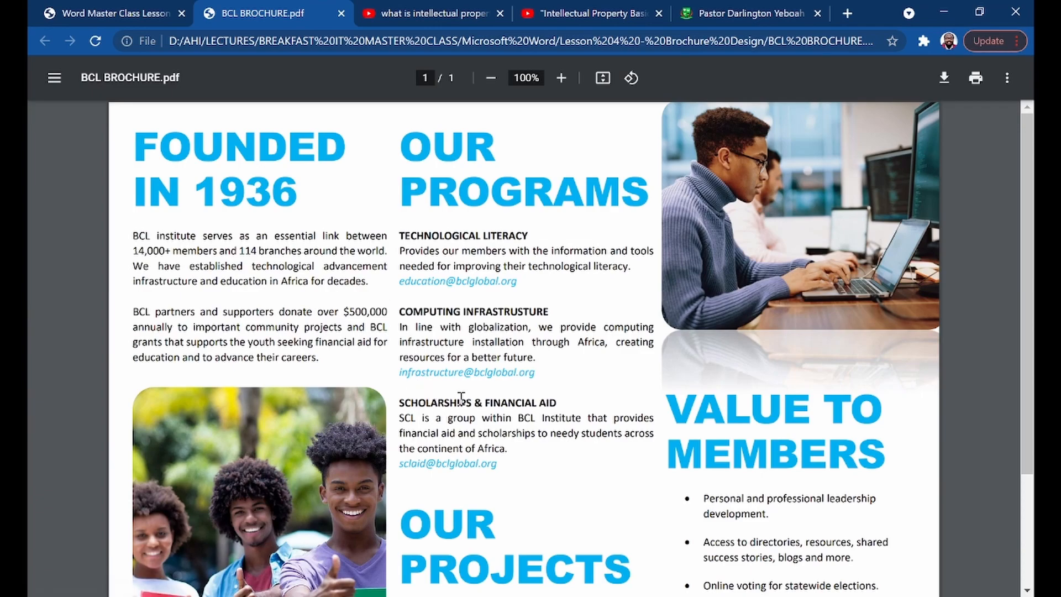
scroll(462, 396, down, 1)
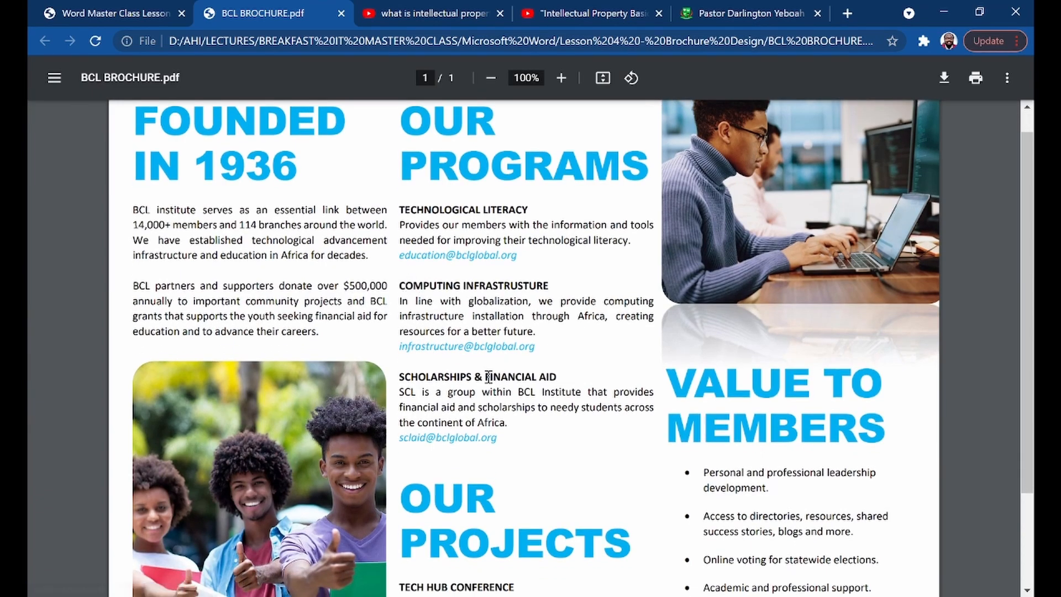
scroll(473, 273, up, 1)
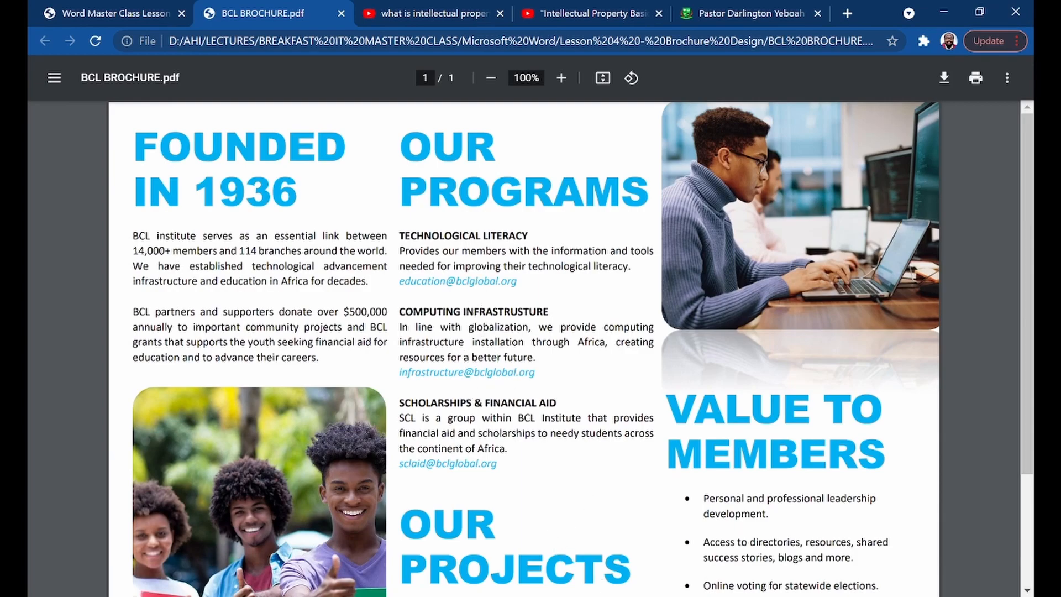
- Switch back to Word and add an empty paragraph after the education and infrastructure e-mail lines, reverting their automatic hyperlinks
key(alt+Tab)
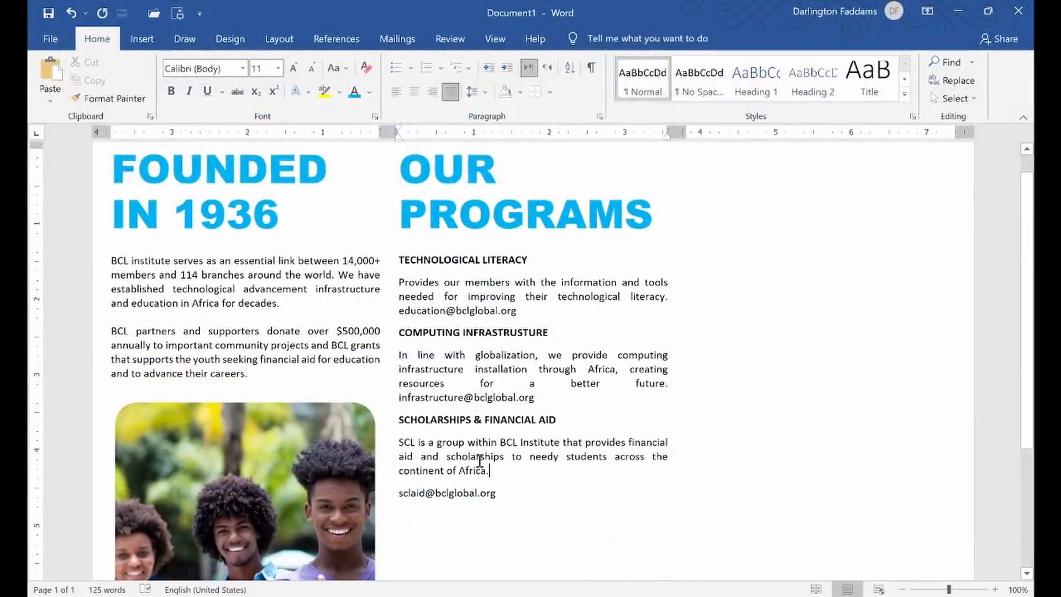
click(538, 307)
key(Return)
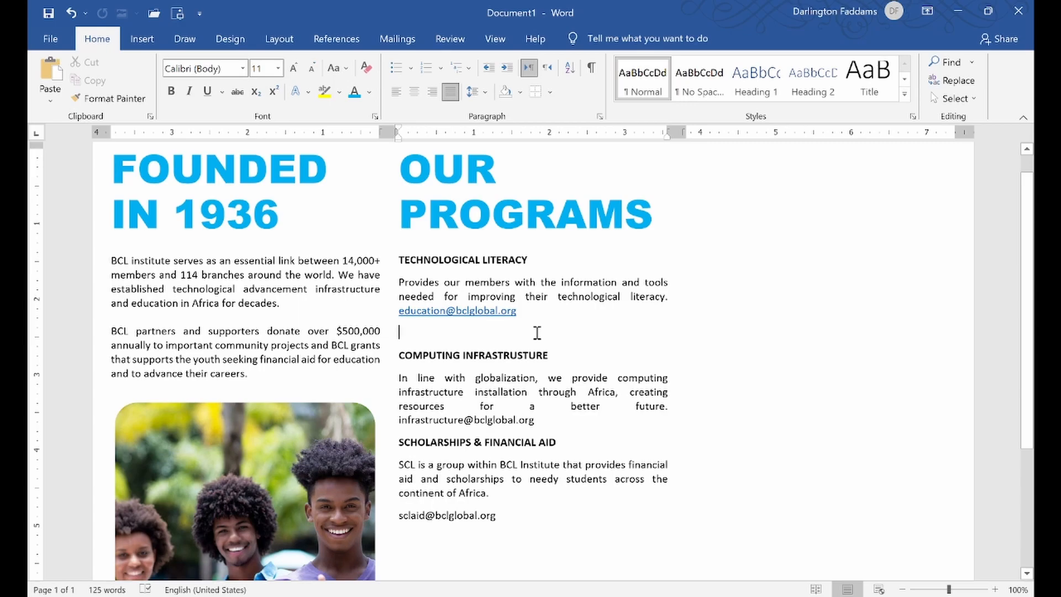
key(ctrl+z)
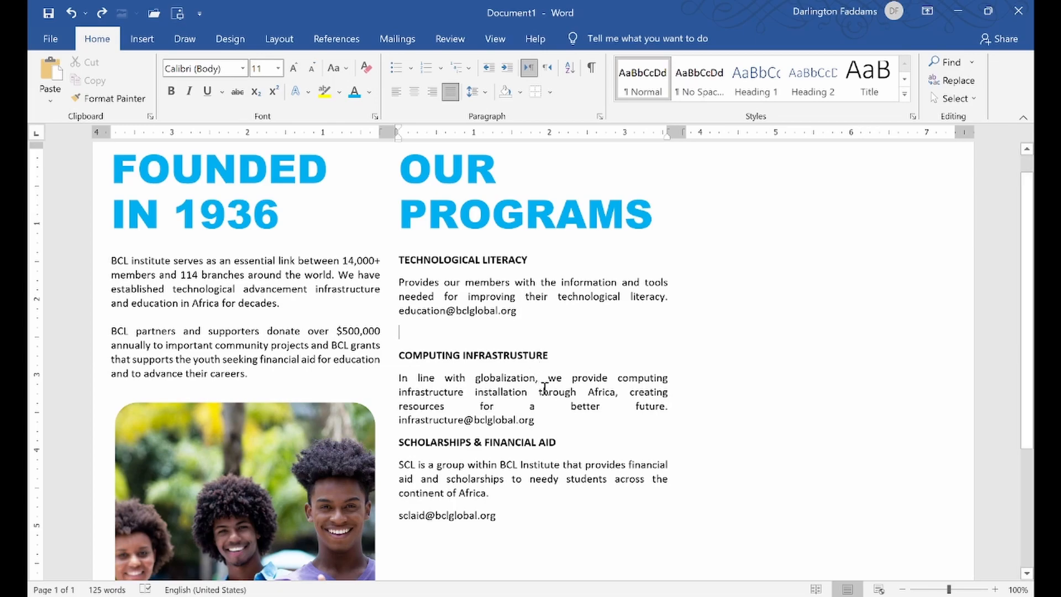
key(Return)
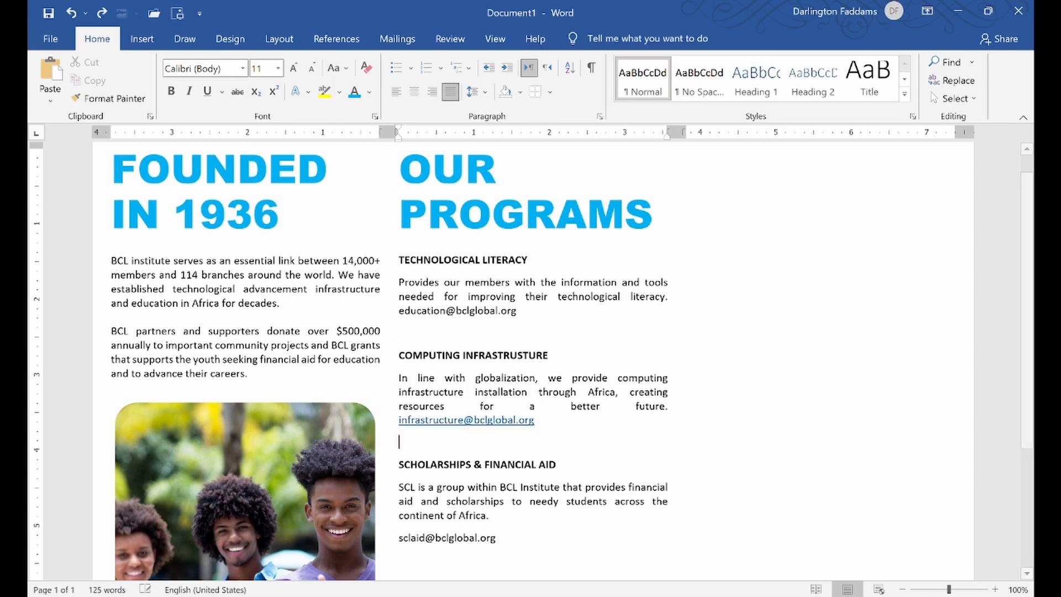
key(ctrl+z)
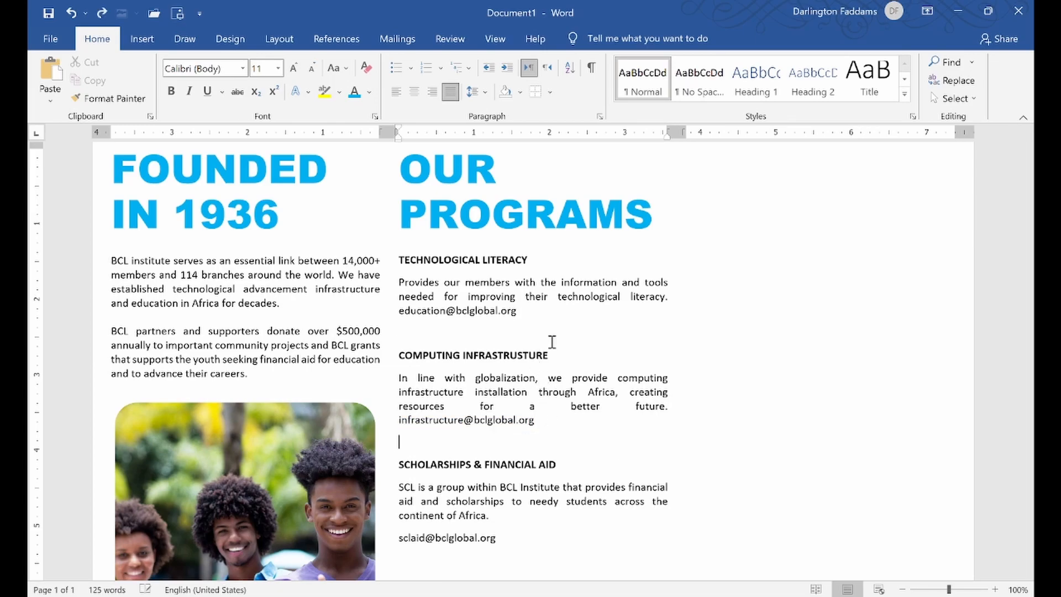
scroll(549, 346, down, 1)
click(553, 521)
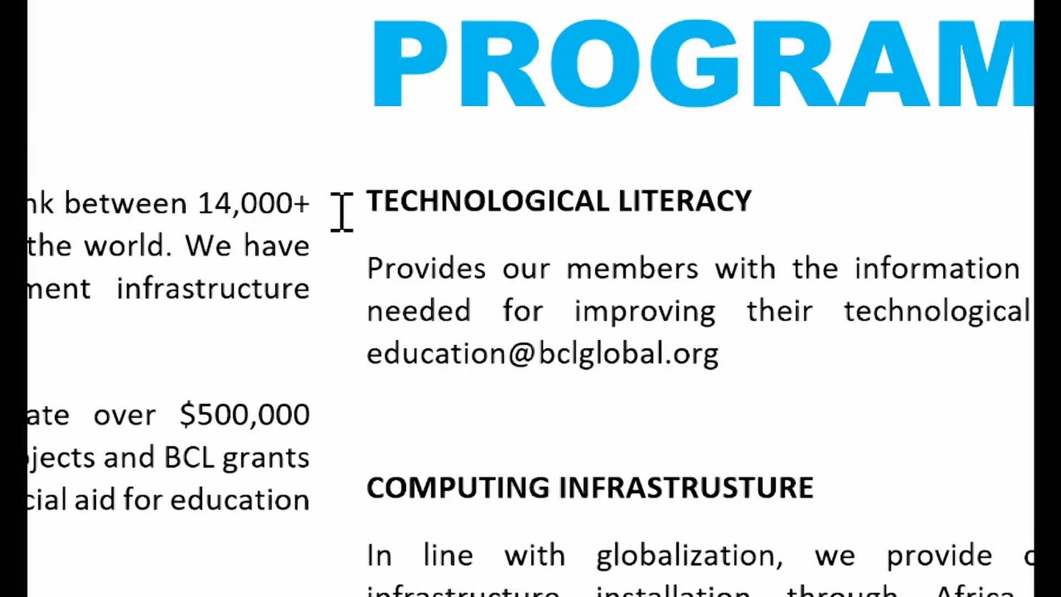
- Remove the space after the TECHNOLOGICAL LITERACY subheading paragraph
drag(391, 226, 537, 226)
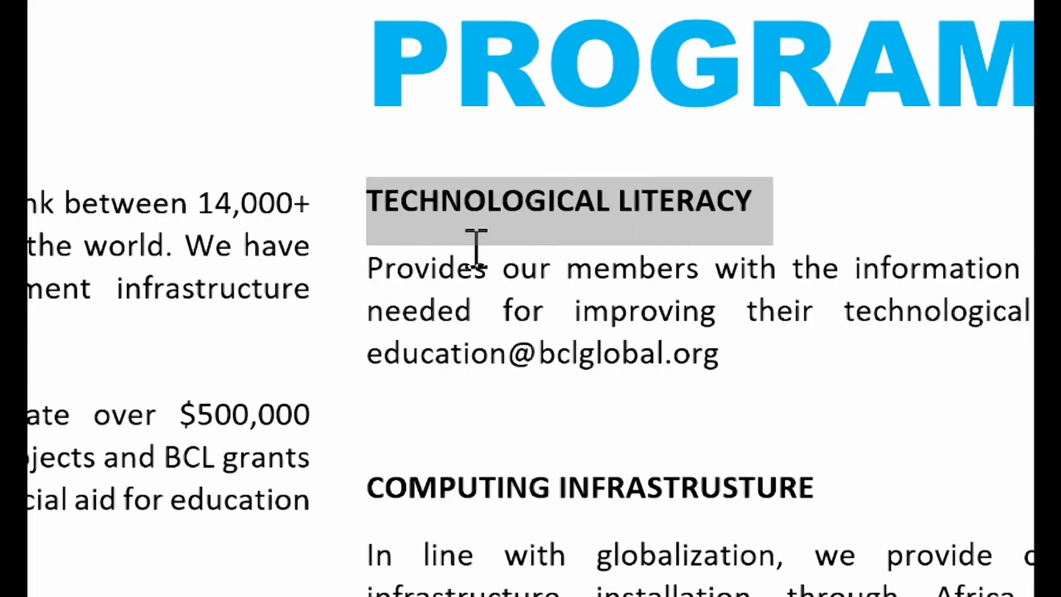
click(417, 235)
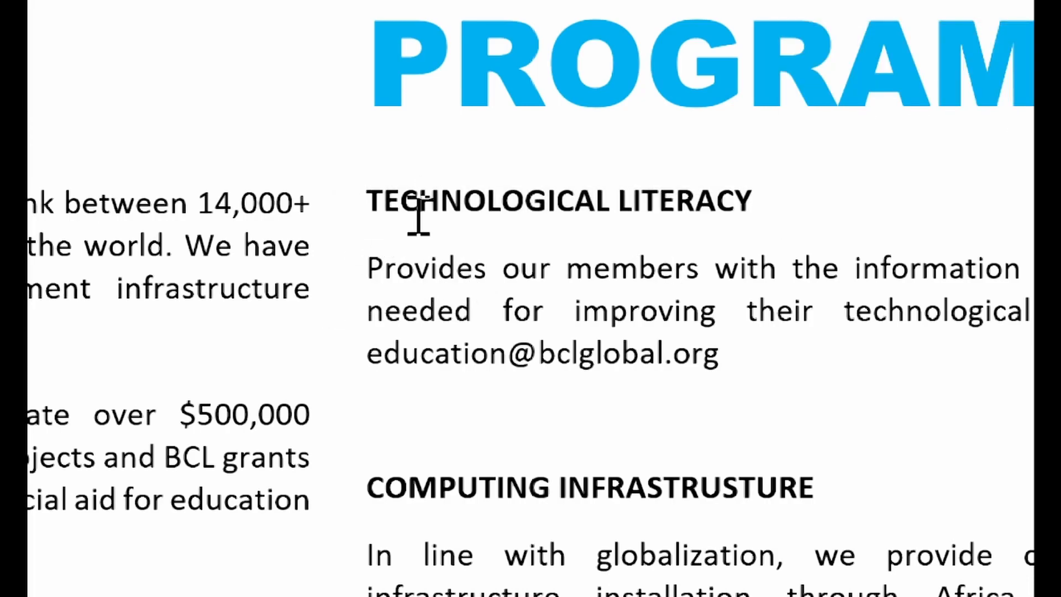
drag(420, 199, 957, 252)
click(744, 238)
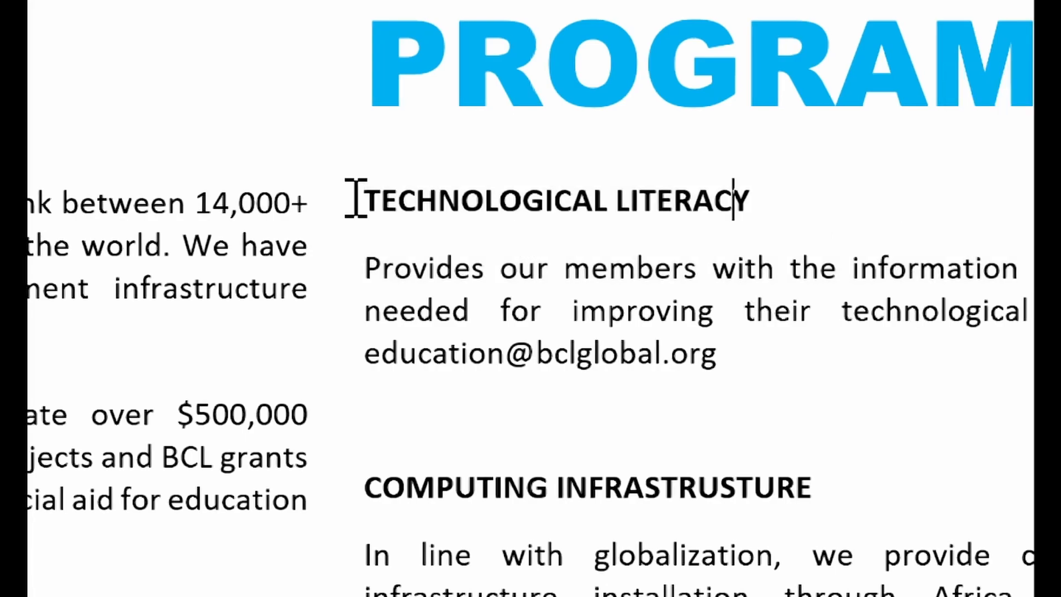
drag(433, 197, 861, 219)
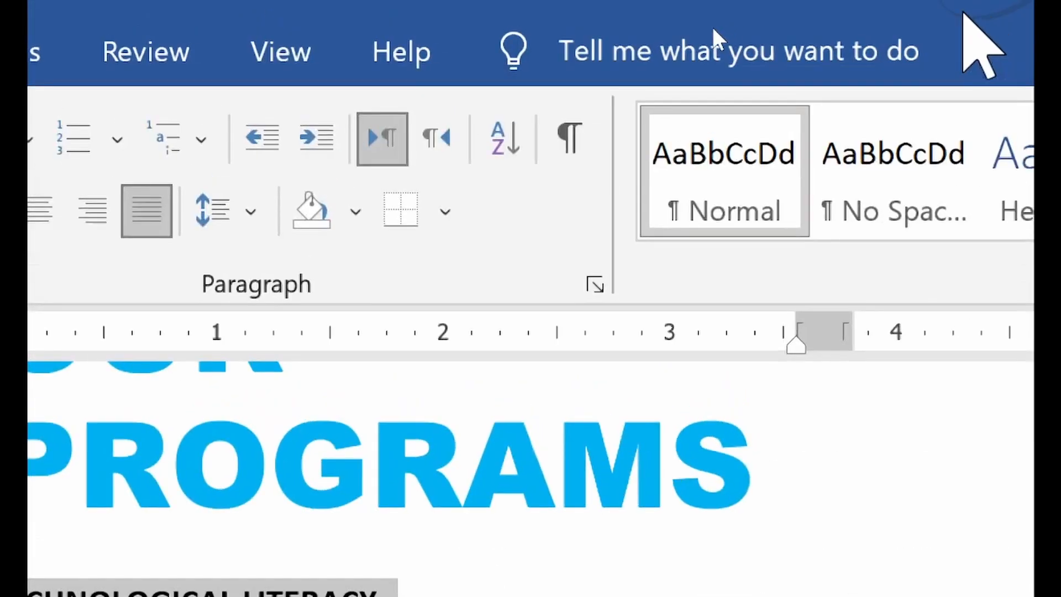
click(356, 212)
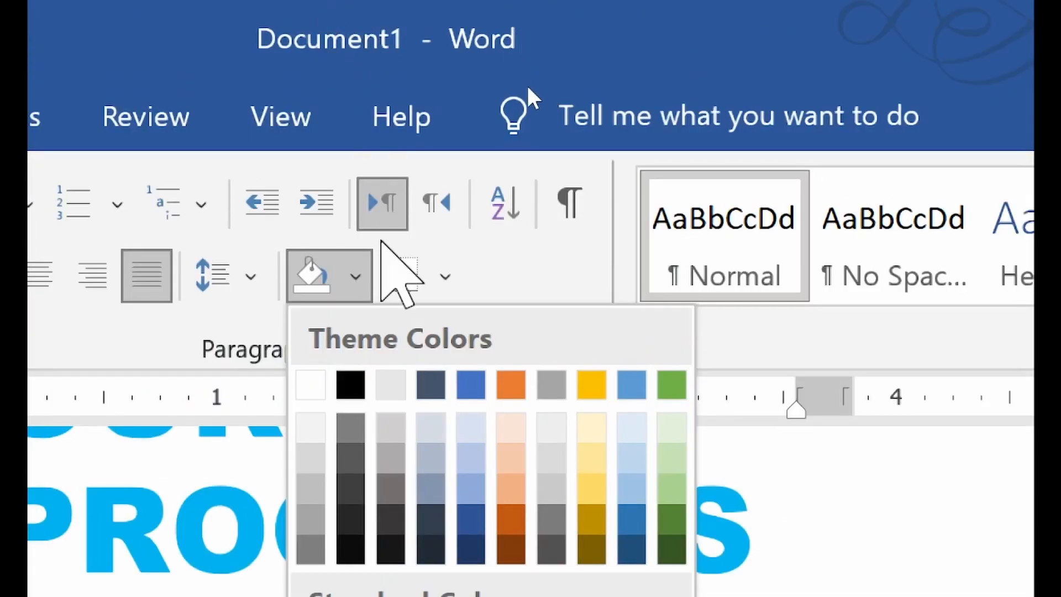
click(356, 286)
click(246, 282)
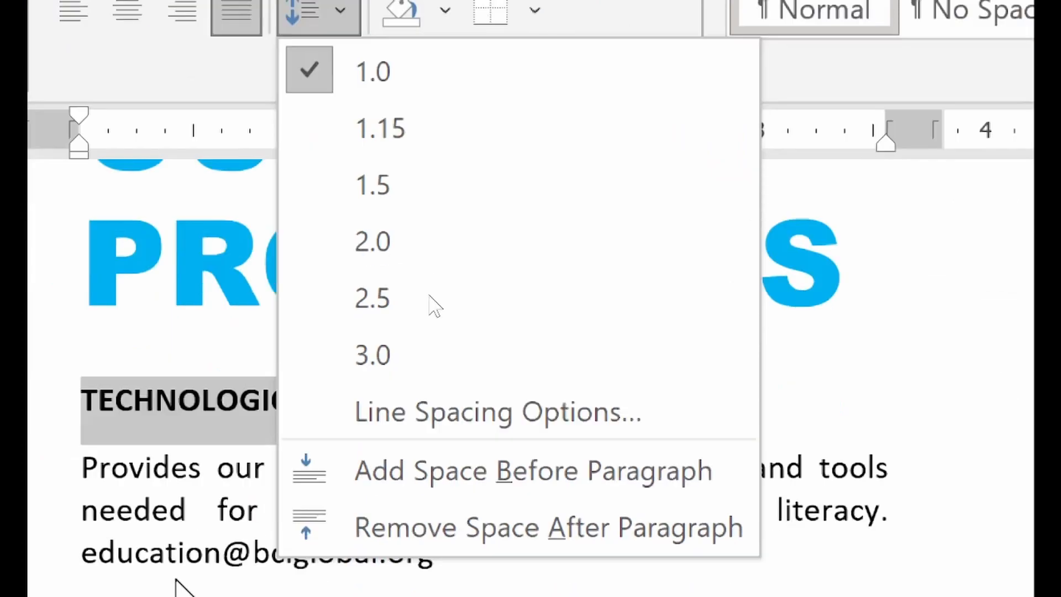
click(398, 528)
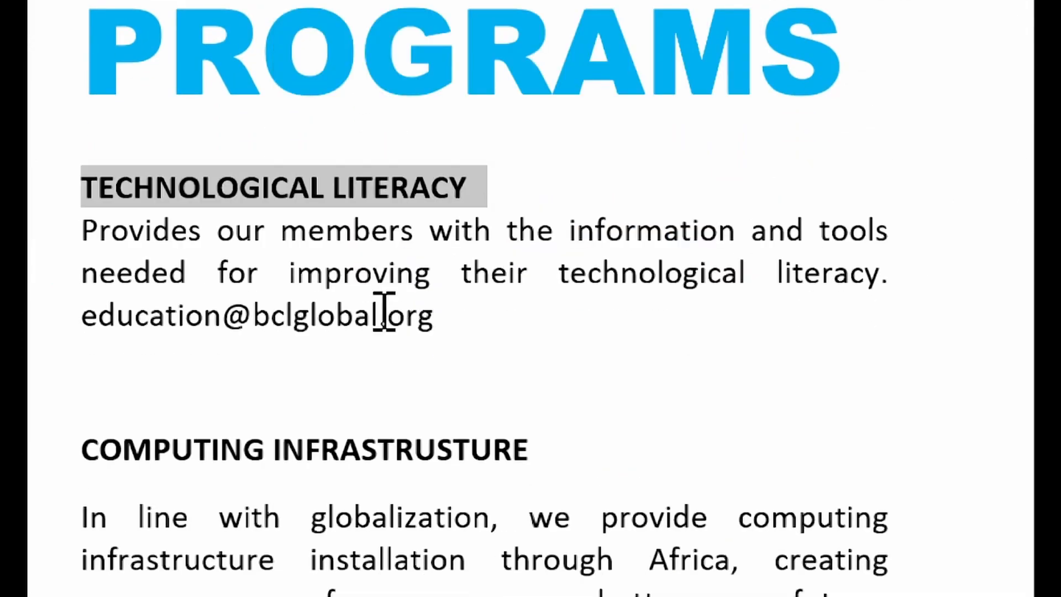
click(384, 312)
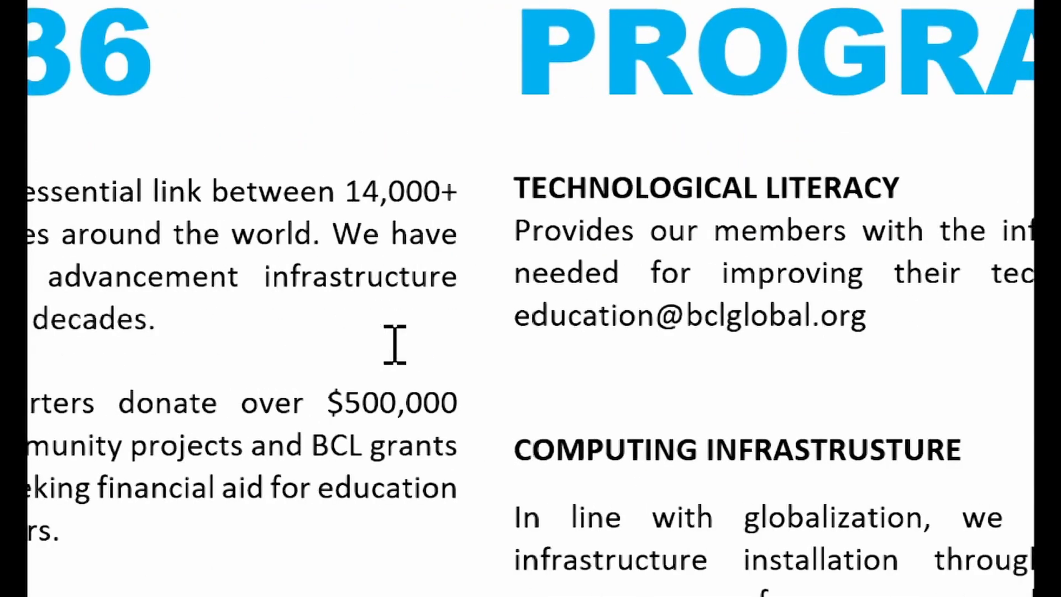
- Remove the space after the e-mail line under TECHNOLOGICAL LITERACY and after the empty paragraph below it
drag(509, 362, 750, 404)
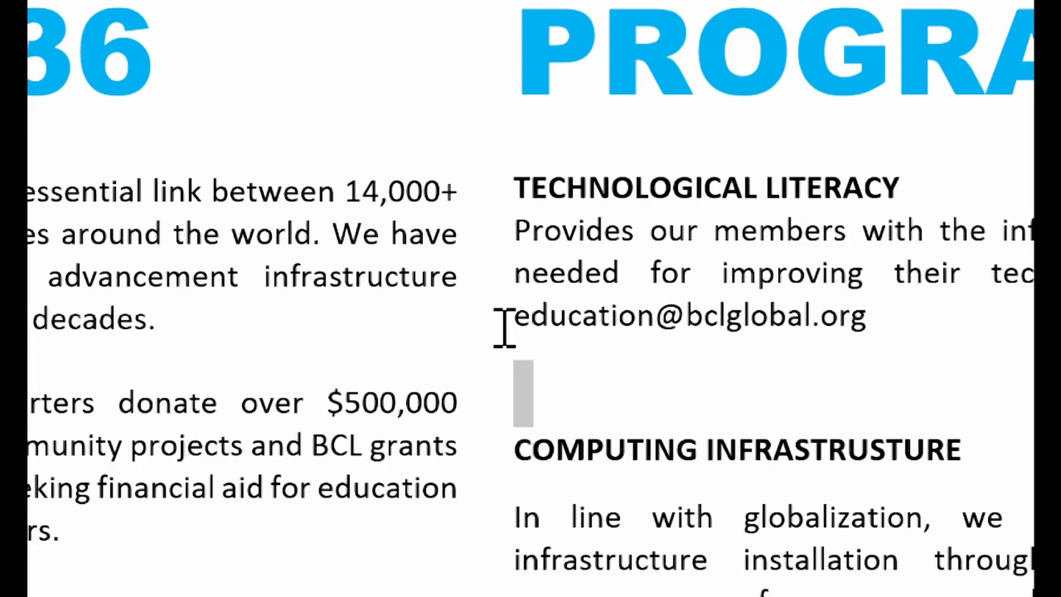
drag(502, 326, 699, 408)
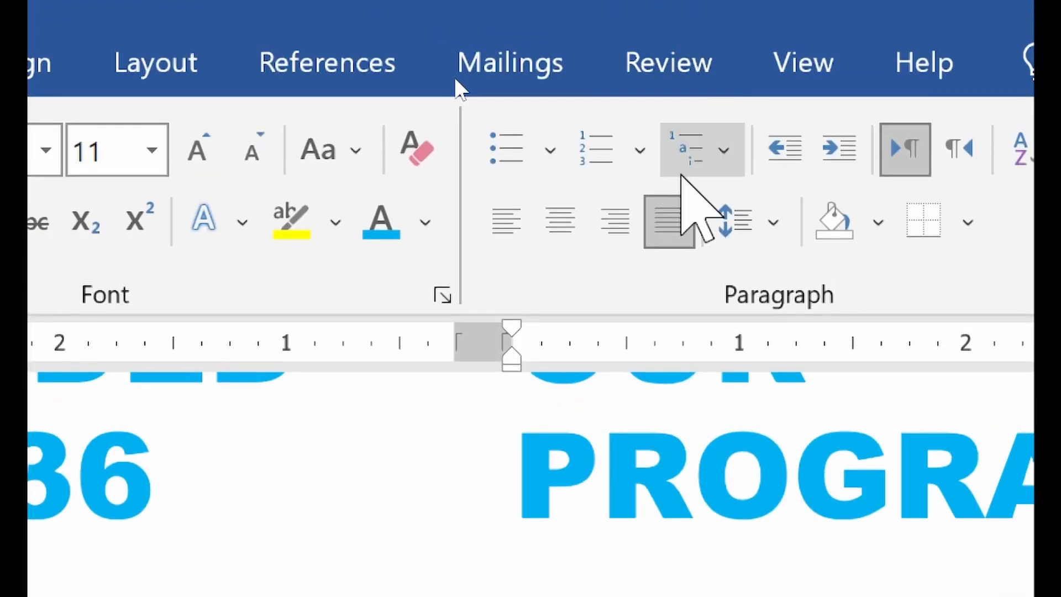
click(763, 232)
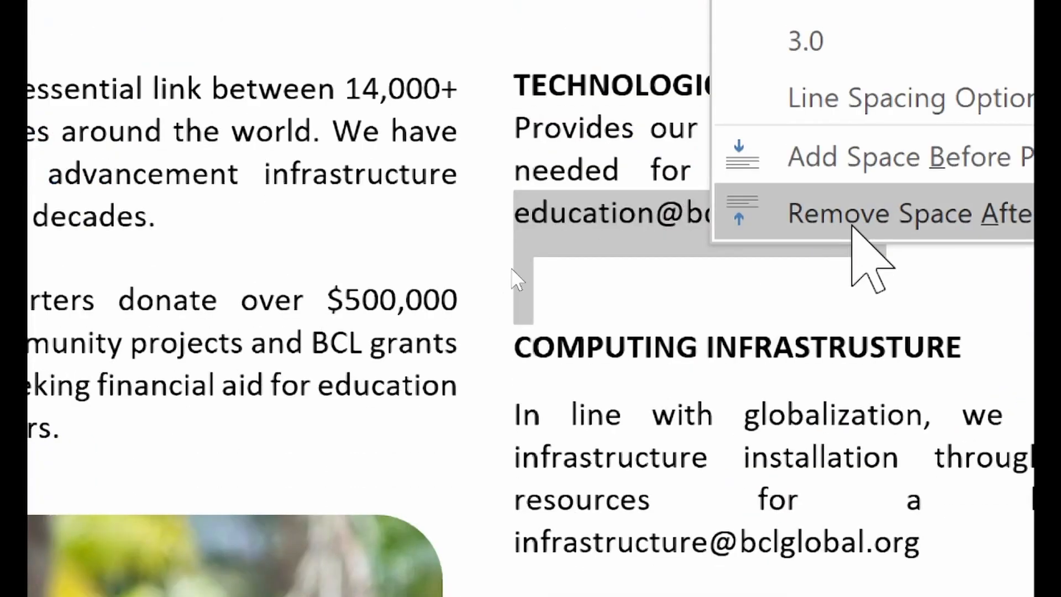
click(856, 218)
click(604, 302)
drag(525, 304, 681, 301)
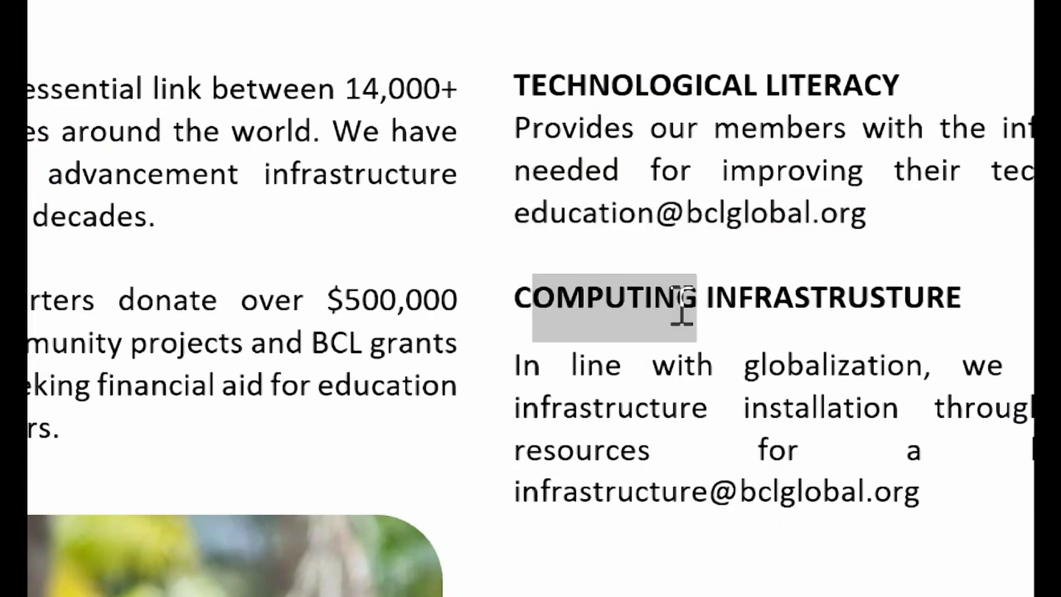
click(404, 304)
drag(199, 295, 362, 296)
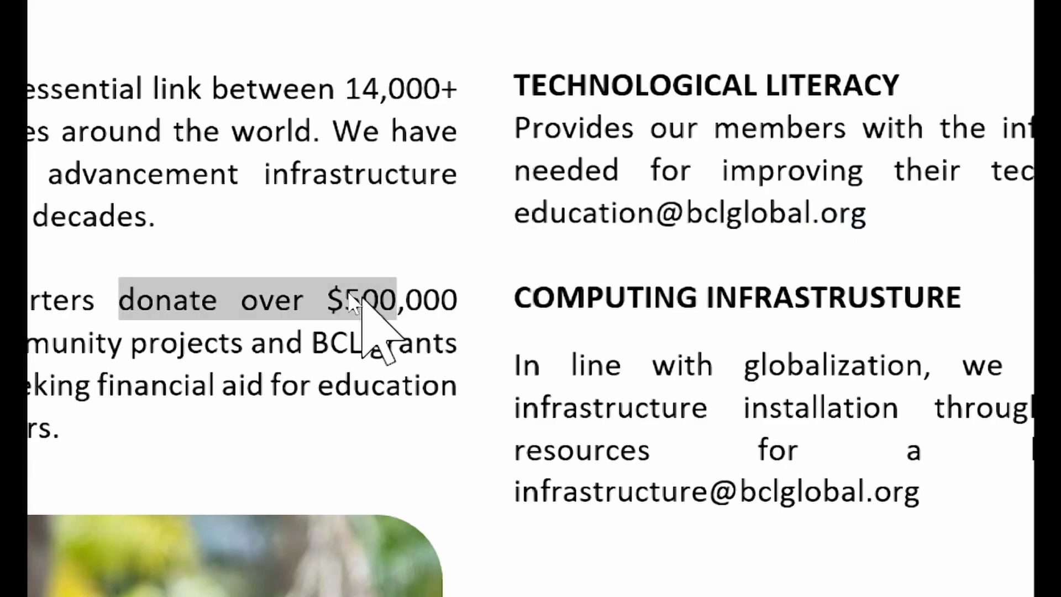
click(362, 302)
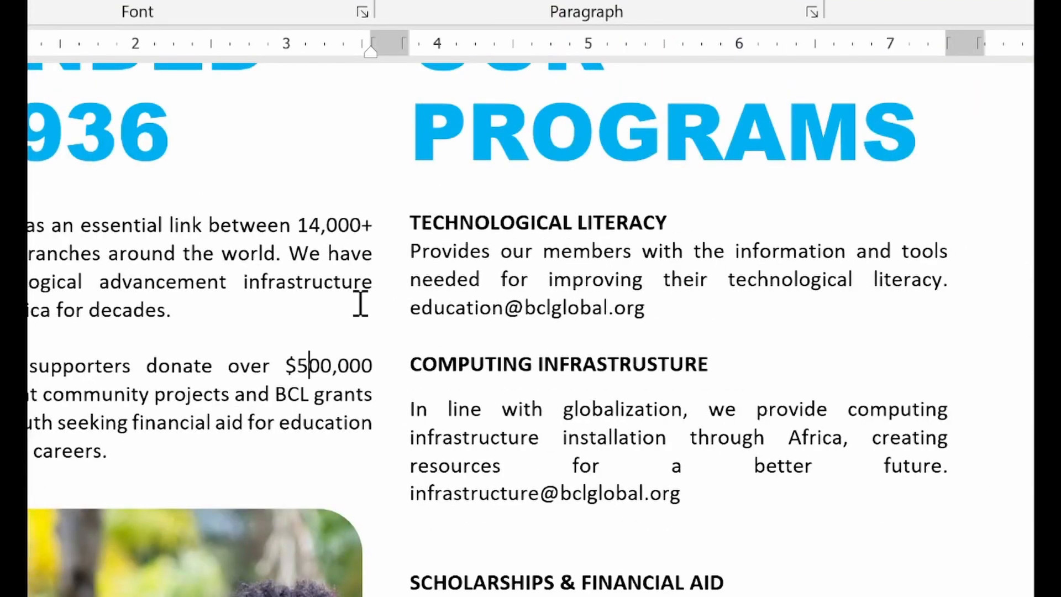
- Make the e-mail address under TECHNOLOGICAL LITERACY italic and colour it with the standard light blue
drag(403, 305, 646, 305)
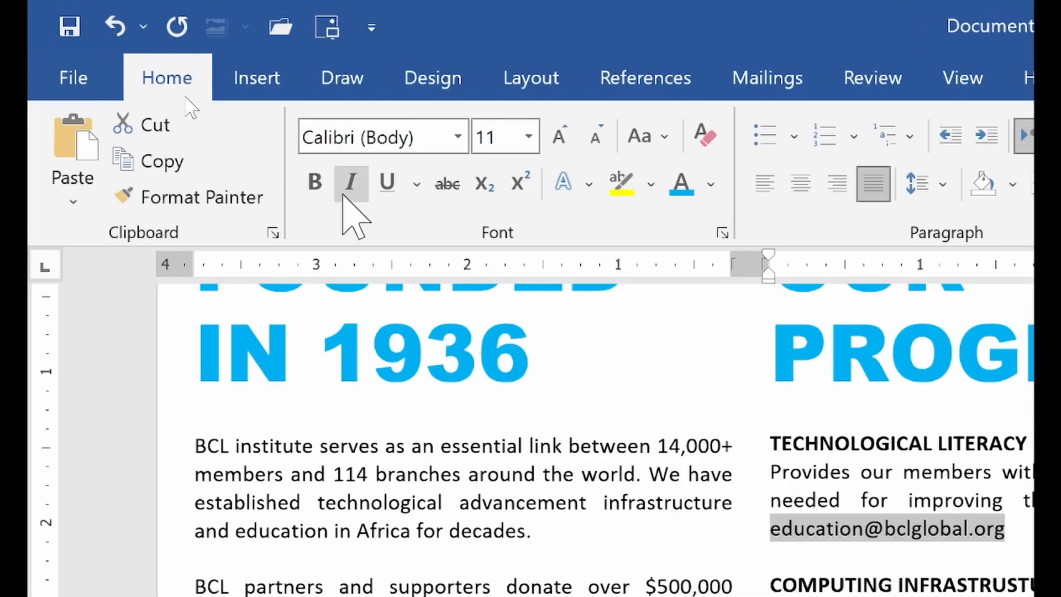
click(350, 188)
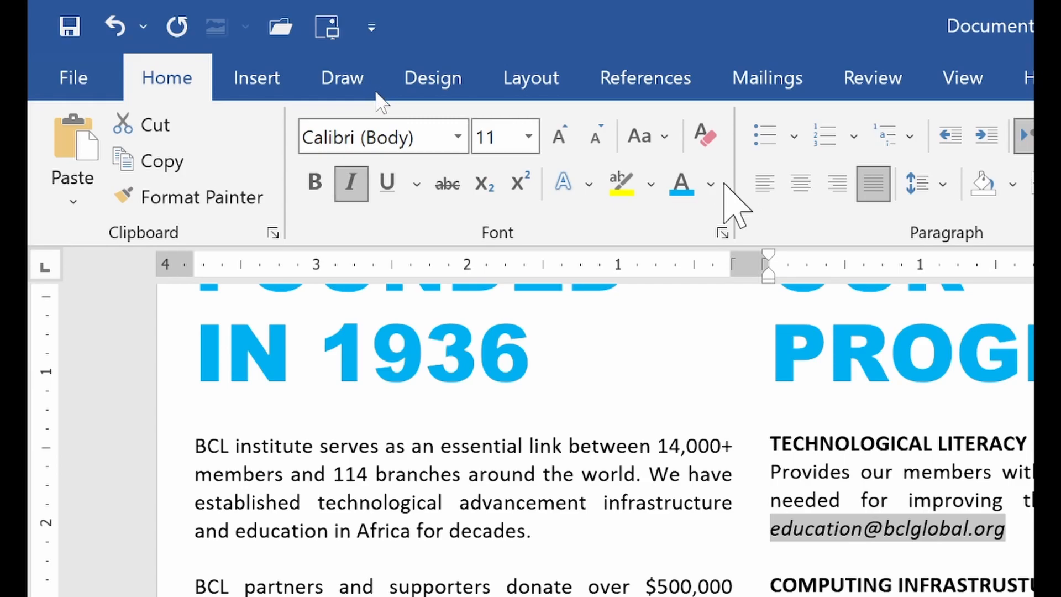
click(710, 185)
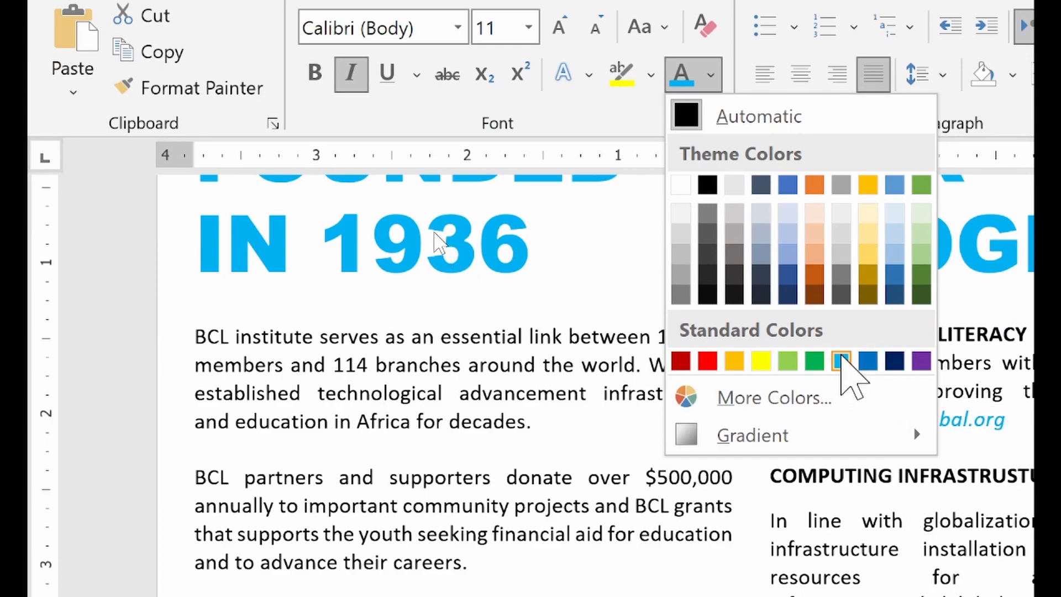
click(841, 362)
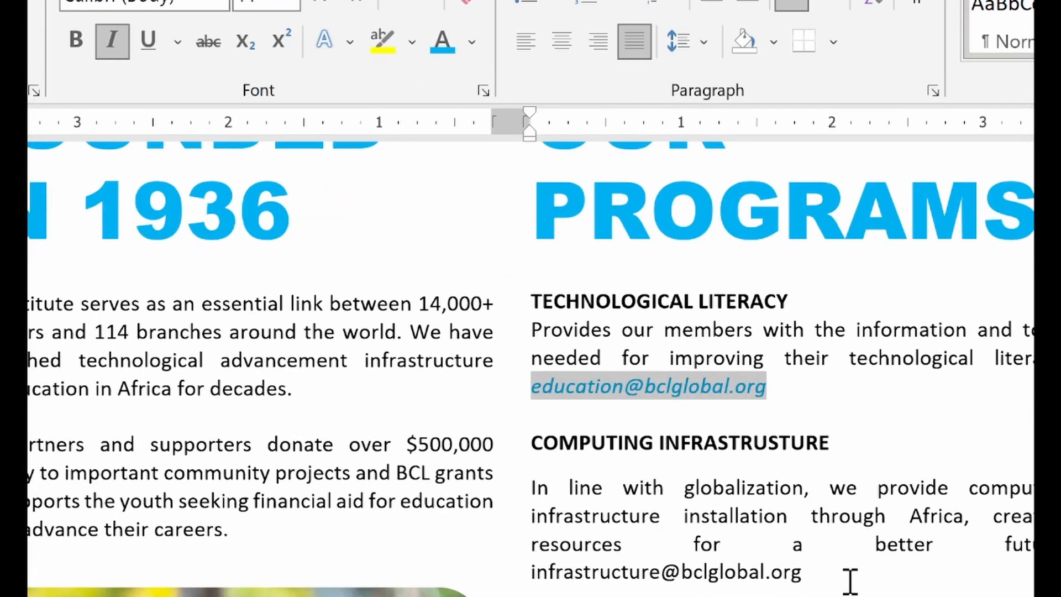
click(850, 581)
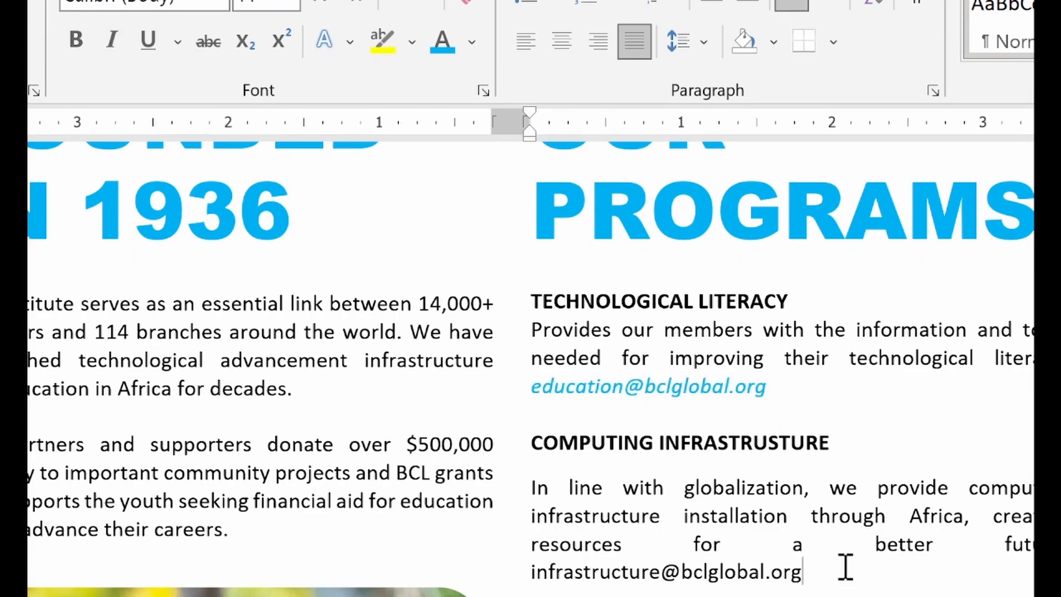
- Remove the space after the COMPUTING INFRASTRUSTURE subheading paragraph
scroll(841, 563, down, 1)
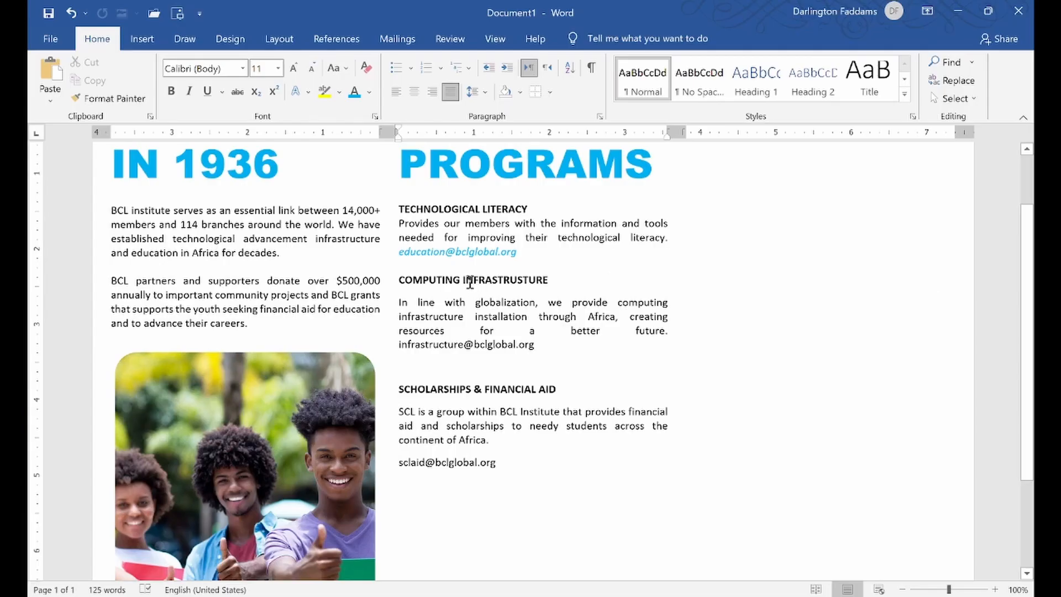
drag(403, 283, 552, 282)
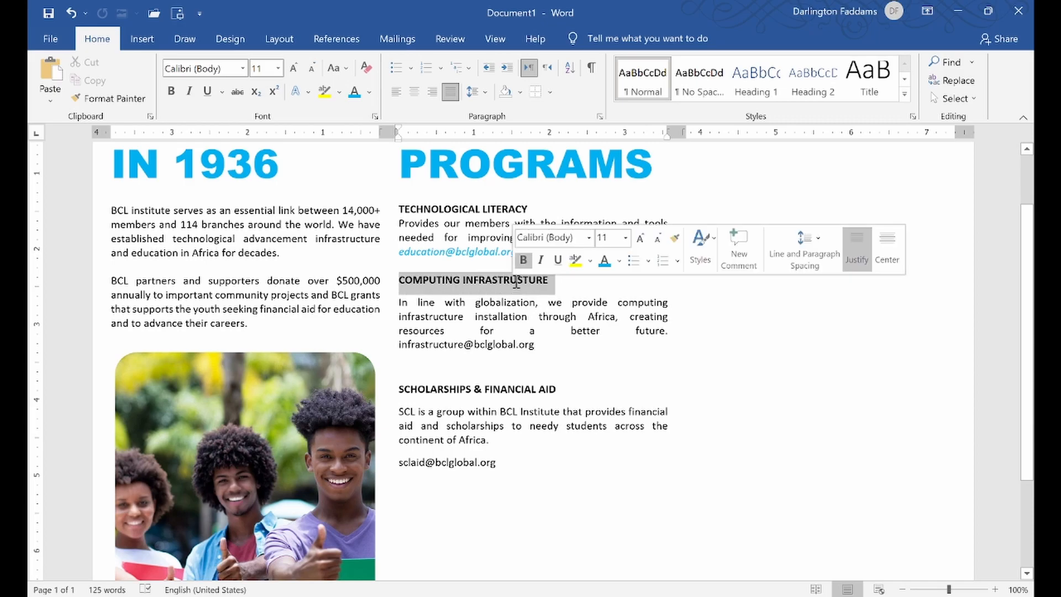
click(473, 92)
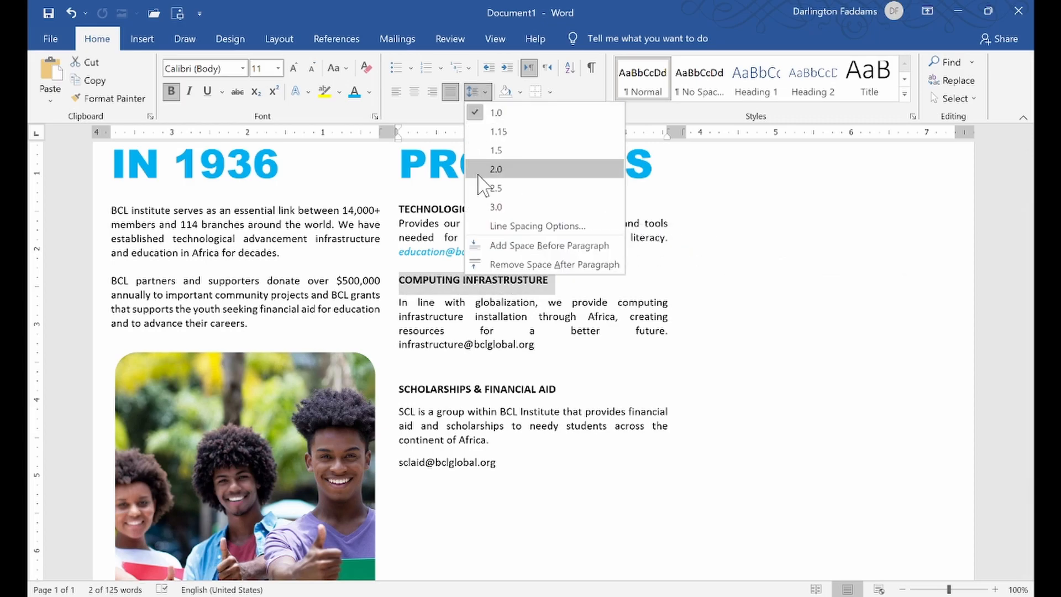
click(525, 265)
click(551, 329)
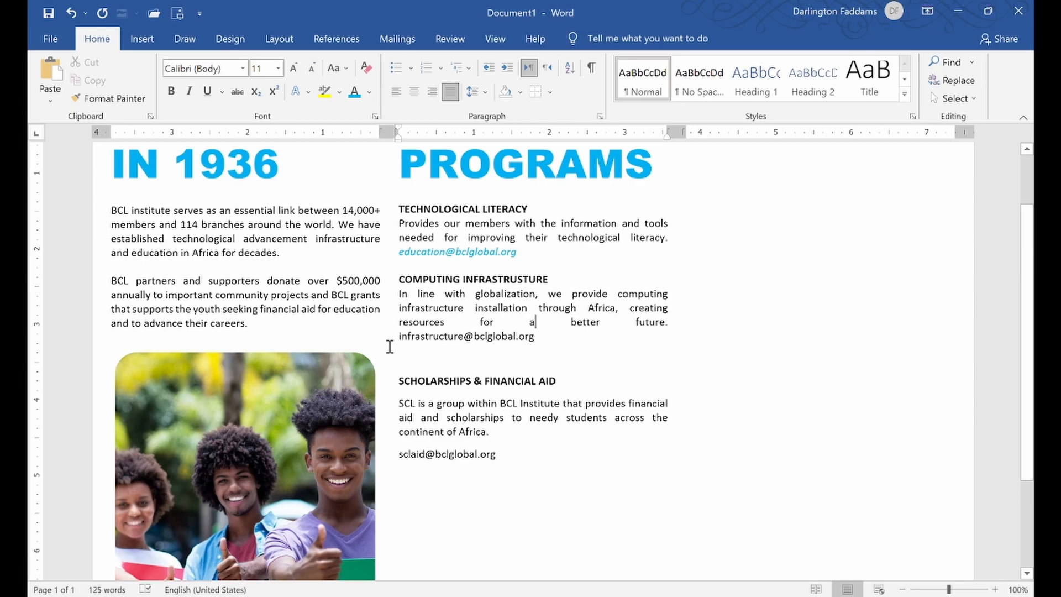
- Check the layout in BCL BROCHURE.pdf and, back in Word, move the infrastructure e-mail into its own paragraph below "resources for a better future."
click(462, 360)
key(alt+Tab)
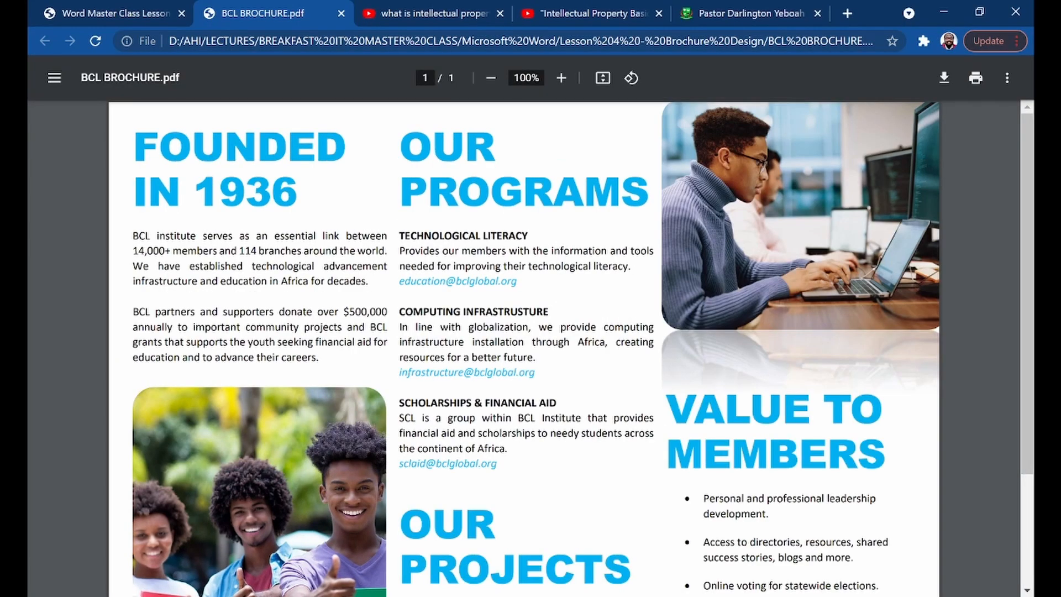
key(alt+Tab)
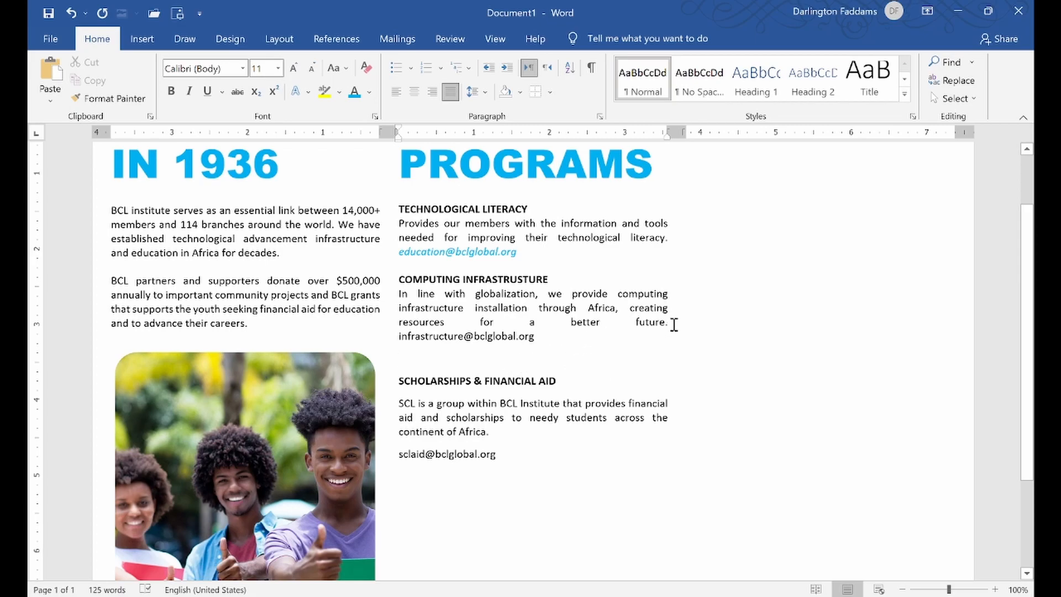
key(Return)
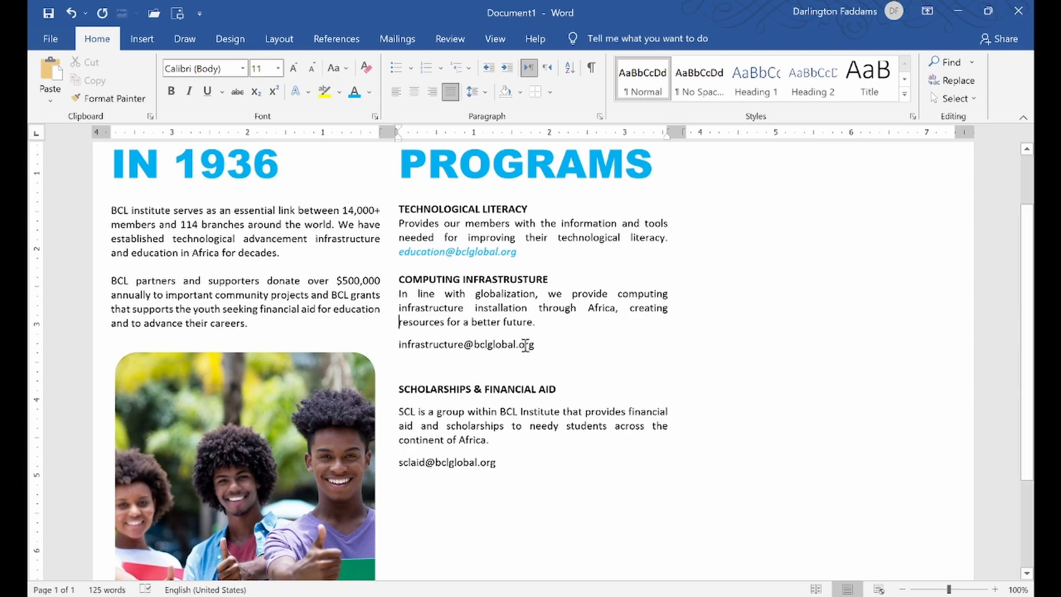
- Compare the infrastructure e-mail line's spacing and style with BCL BROCHURE.pdf in the browser and return to Word
drag(552, 352, 420, 342)
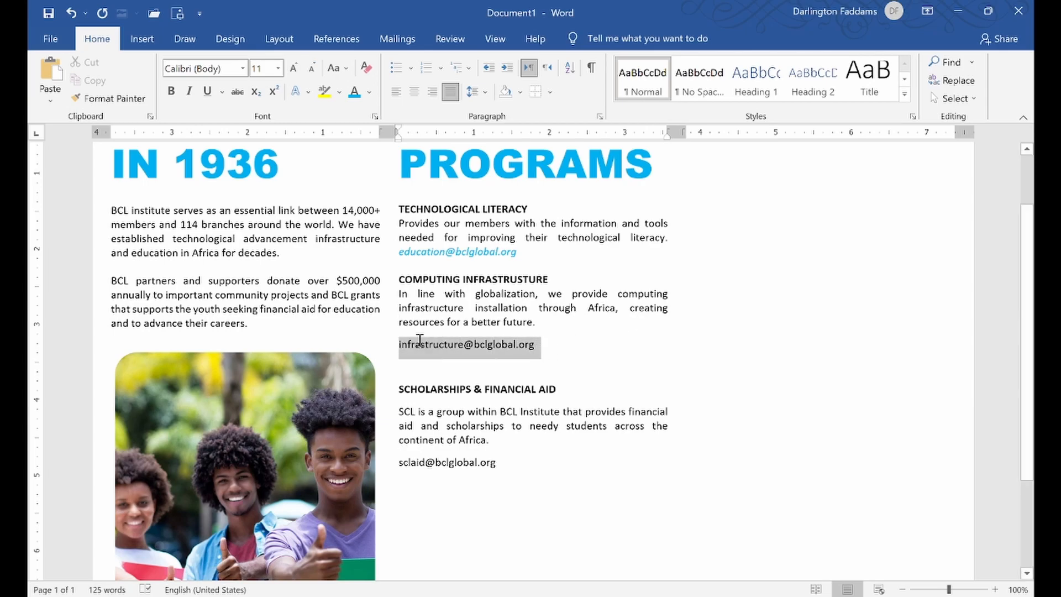
click(473, 345)
click(121, 595)
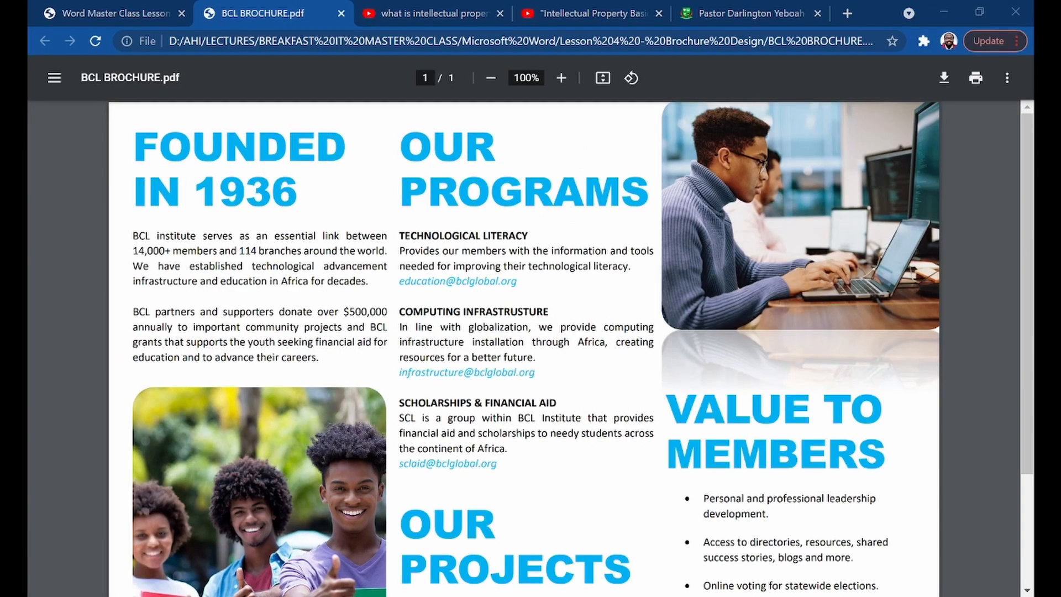
click(121, 596)
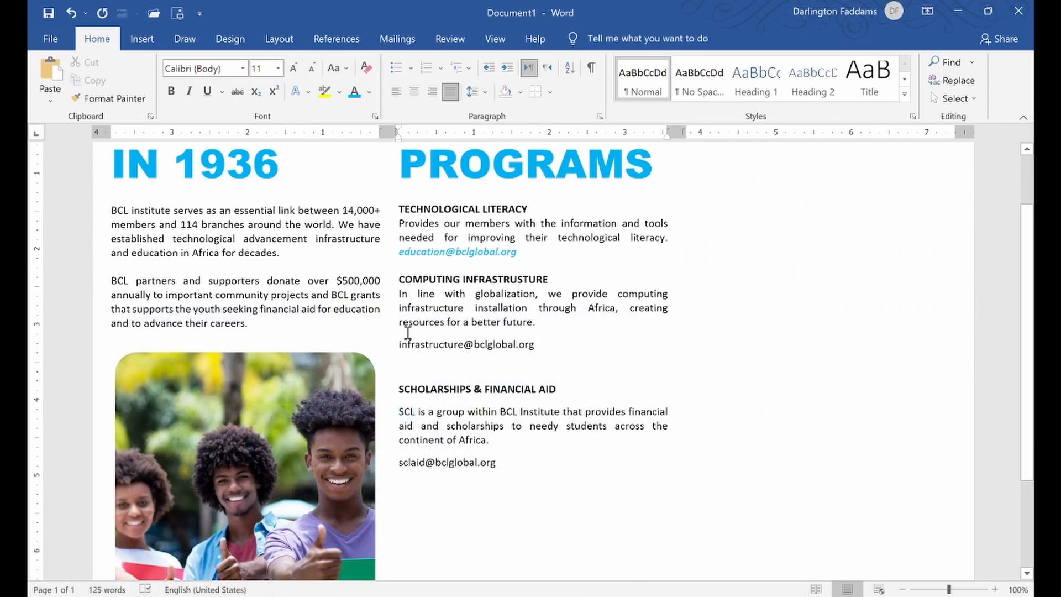
- Remove the space after the COMPUTING INFRASTRUSTURE description paragraph ending in "resources for a better future."
drag(403, 325, 543, 329)
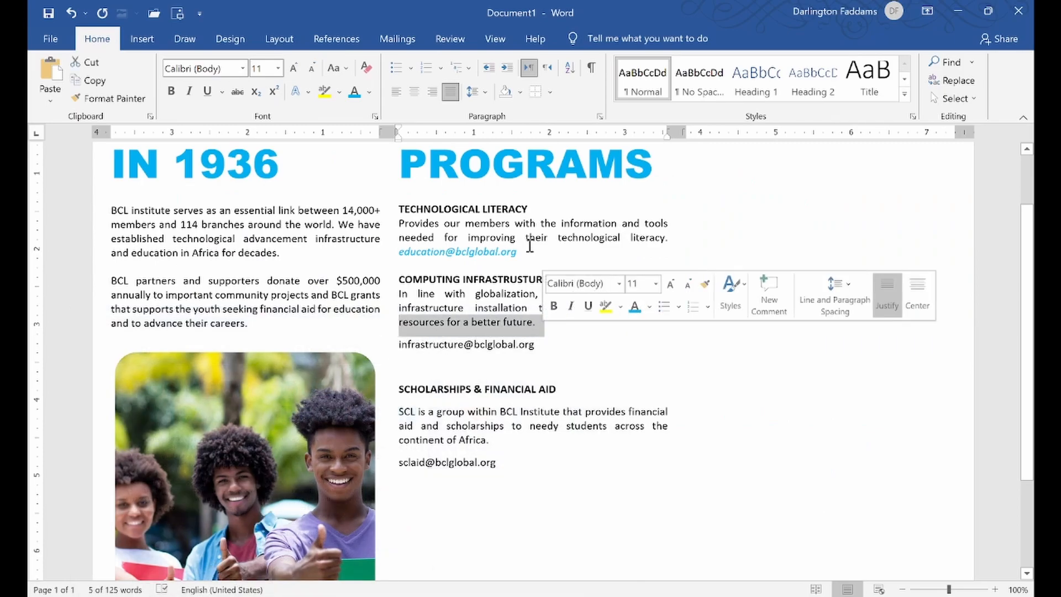
click(472, 91)
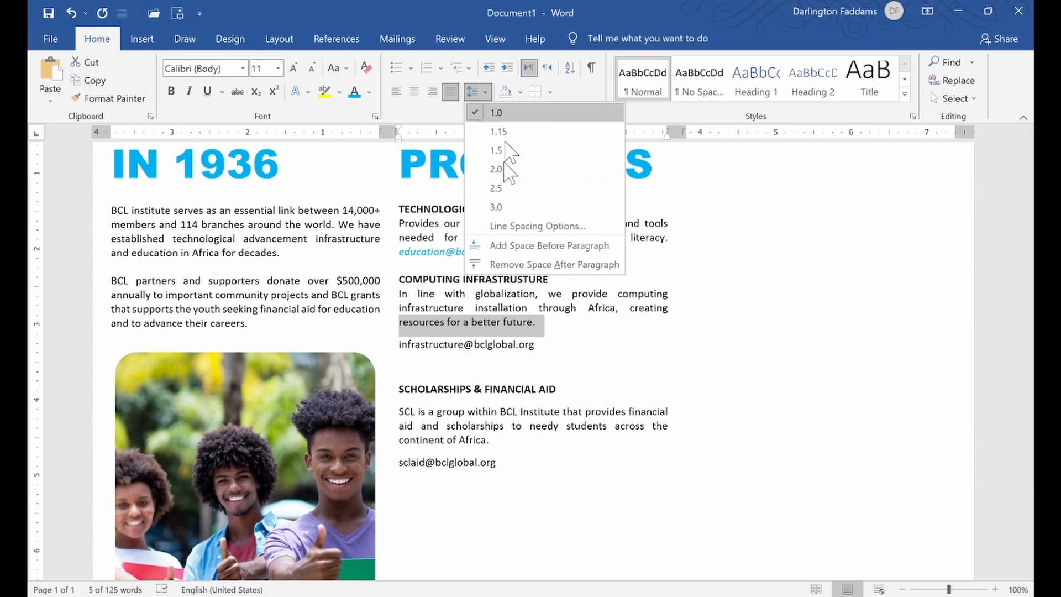
click(513, 264)
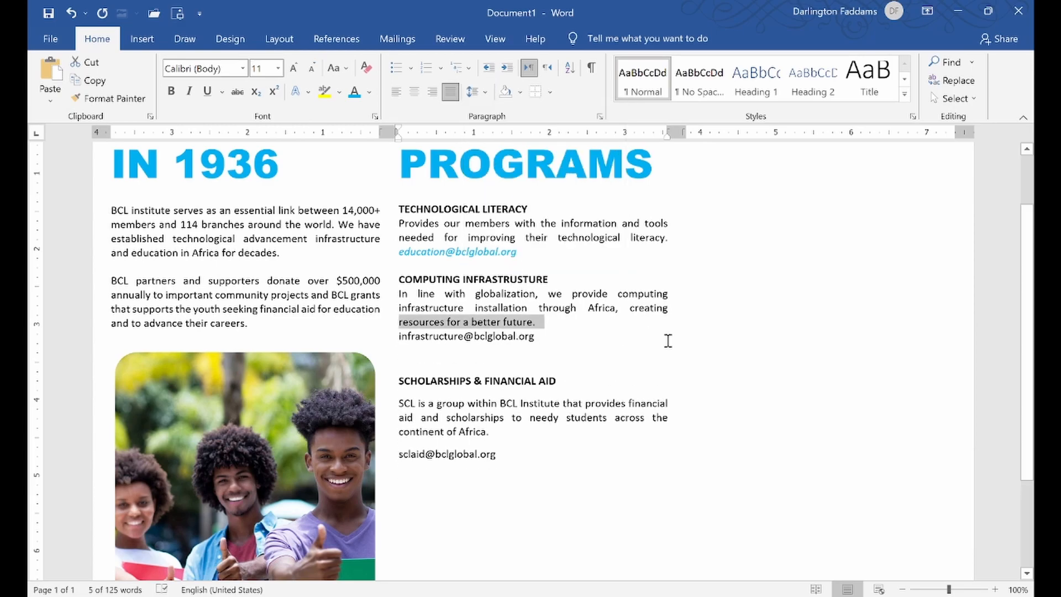
click(565, 307)
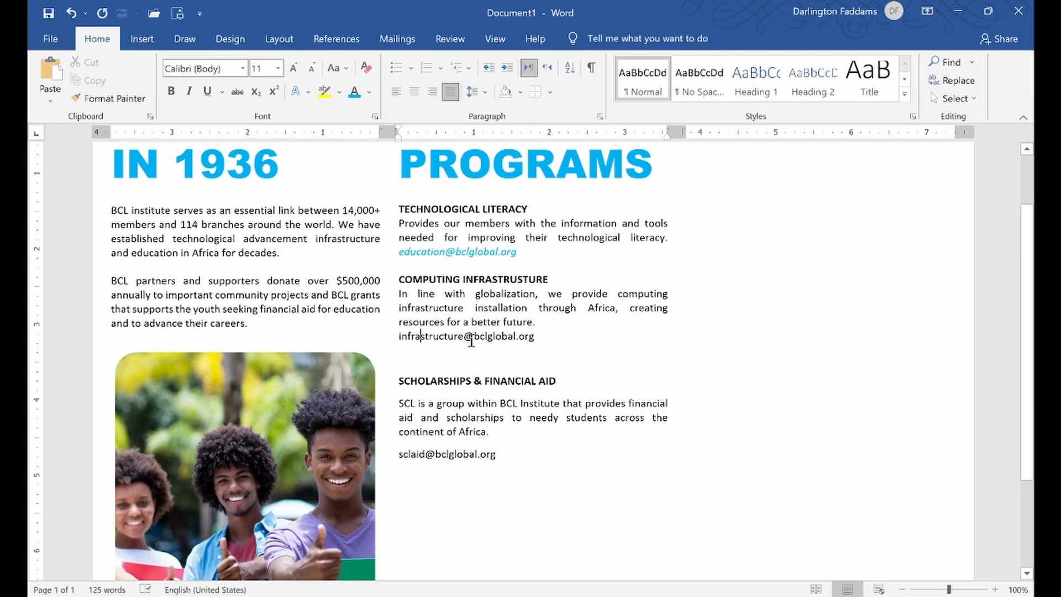
drag(471, 341, 535, 341)
click(190, 92)
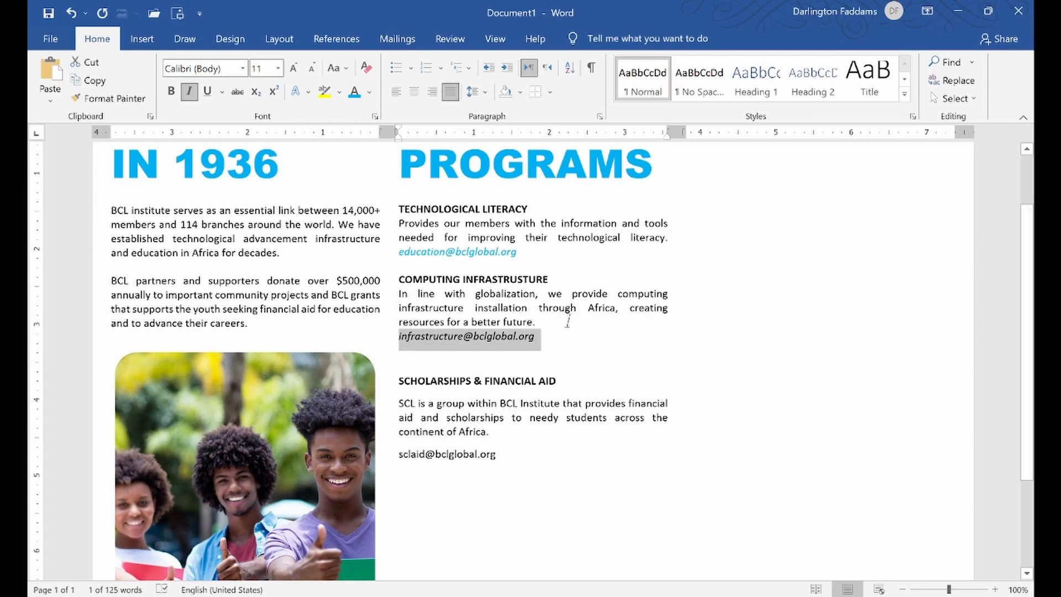
key(ctrl+z)
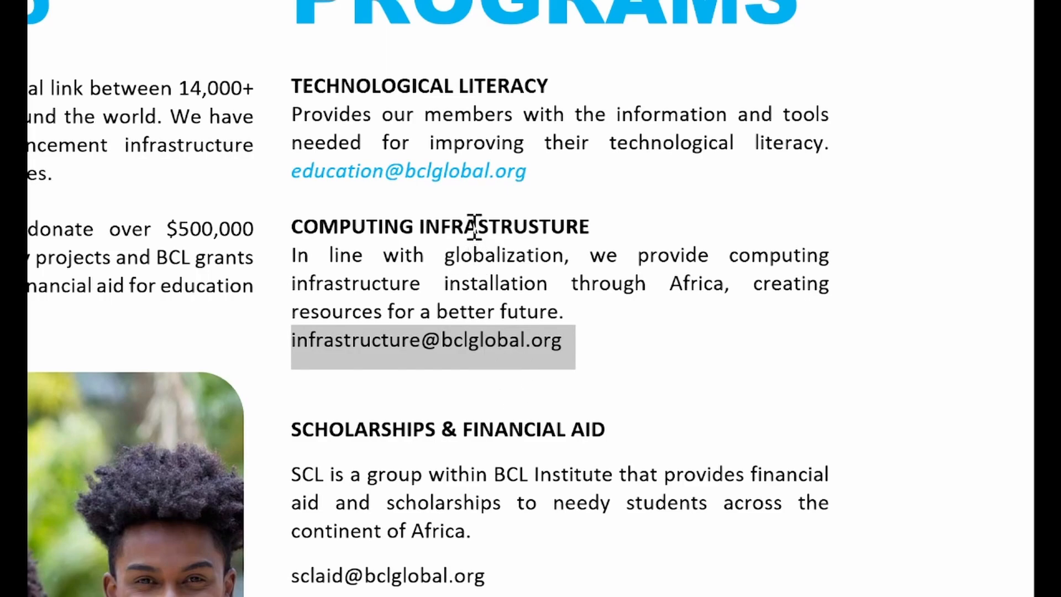
click(458, 171)
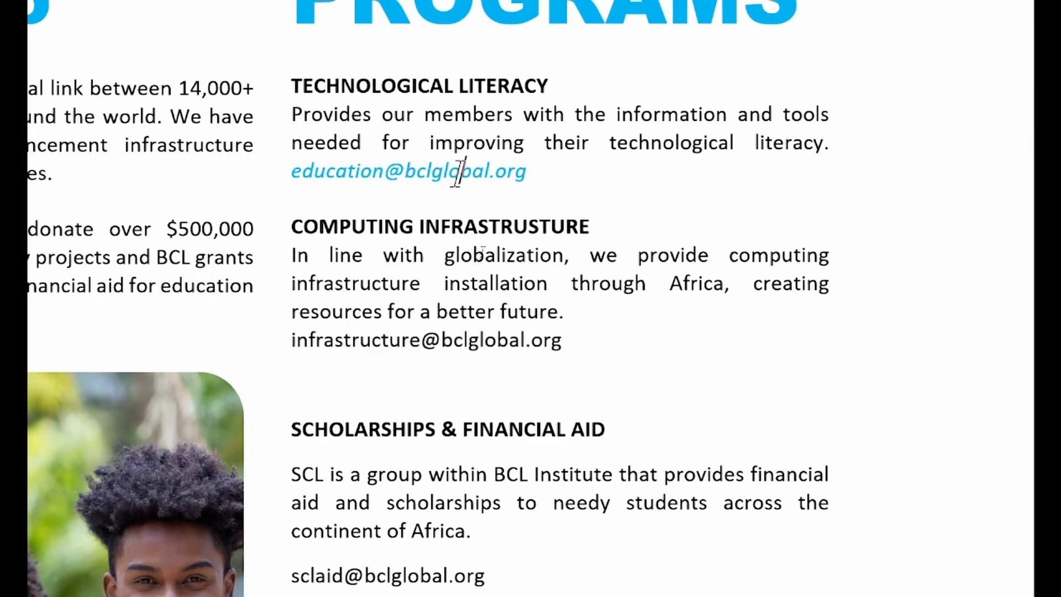
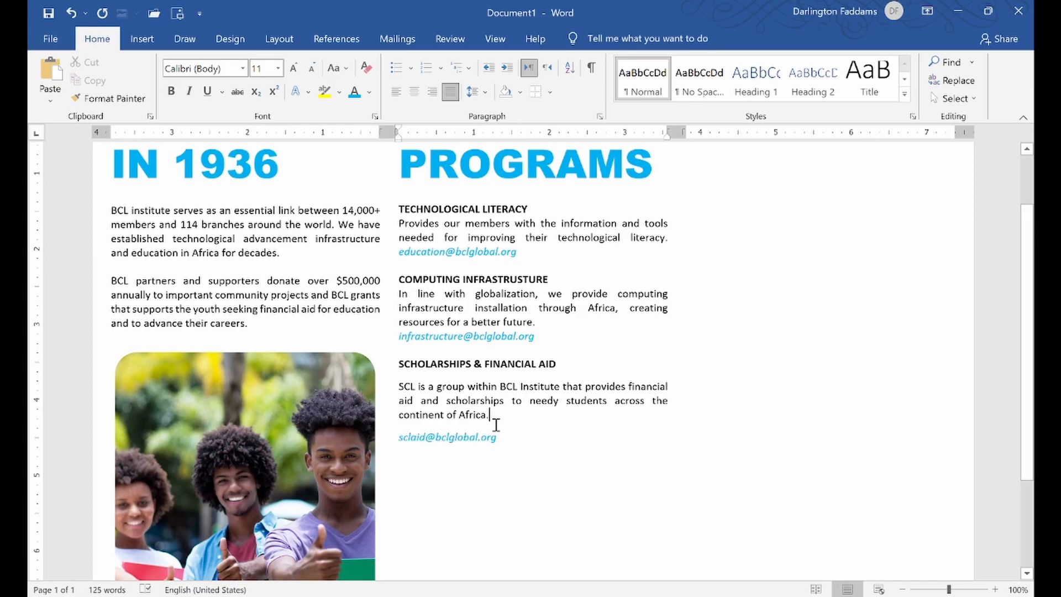
- Remove the space after the SCHOLARSHIPS & FINANCIAL AID description paragraph ending in "continent of Africa."
key(shift+Home)
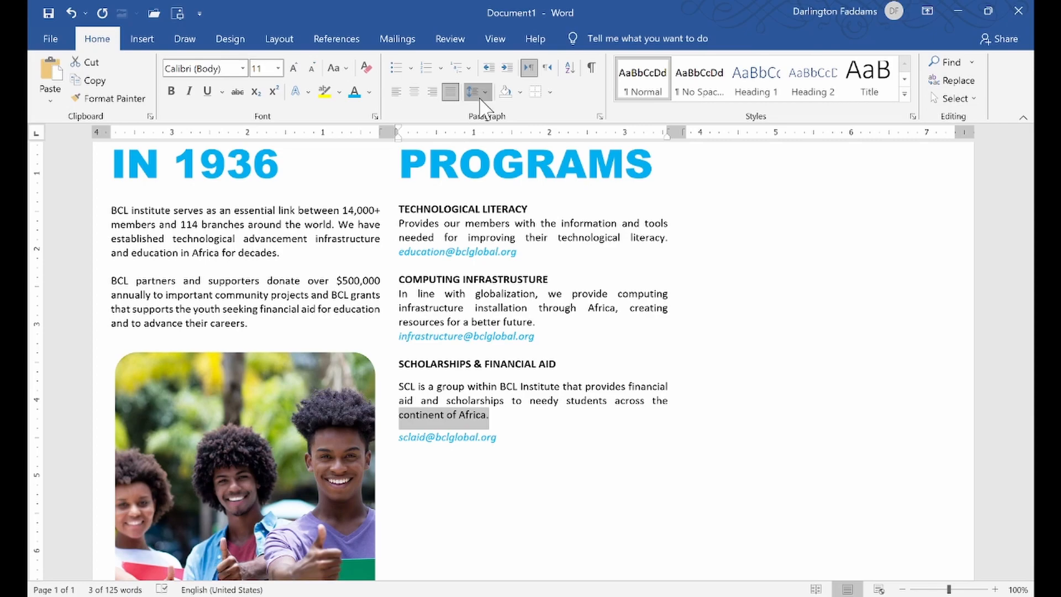
click(481, 99)
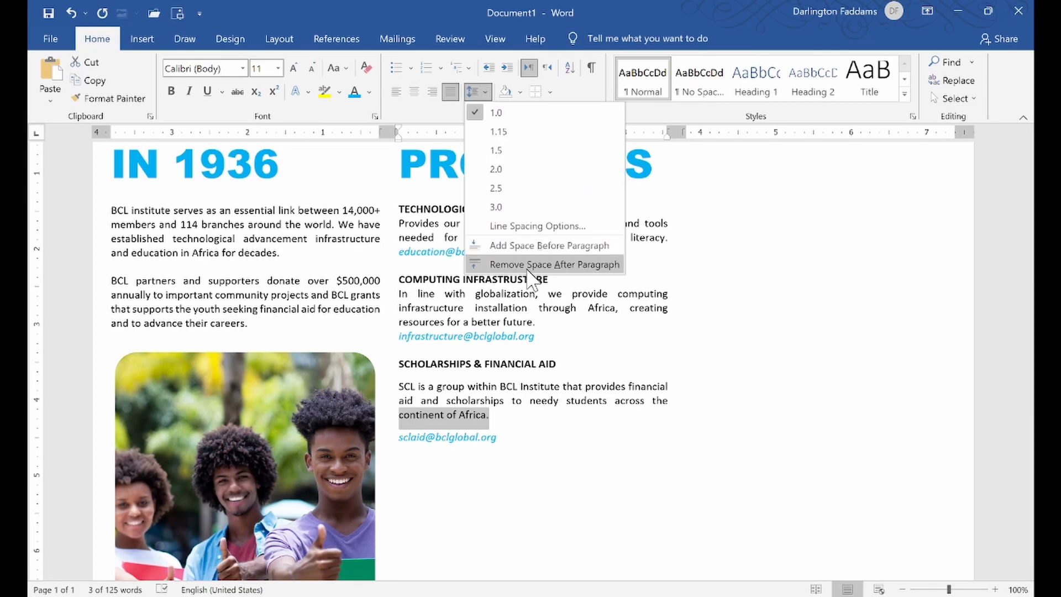
click(526, 269)
click(542, 323)
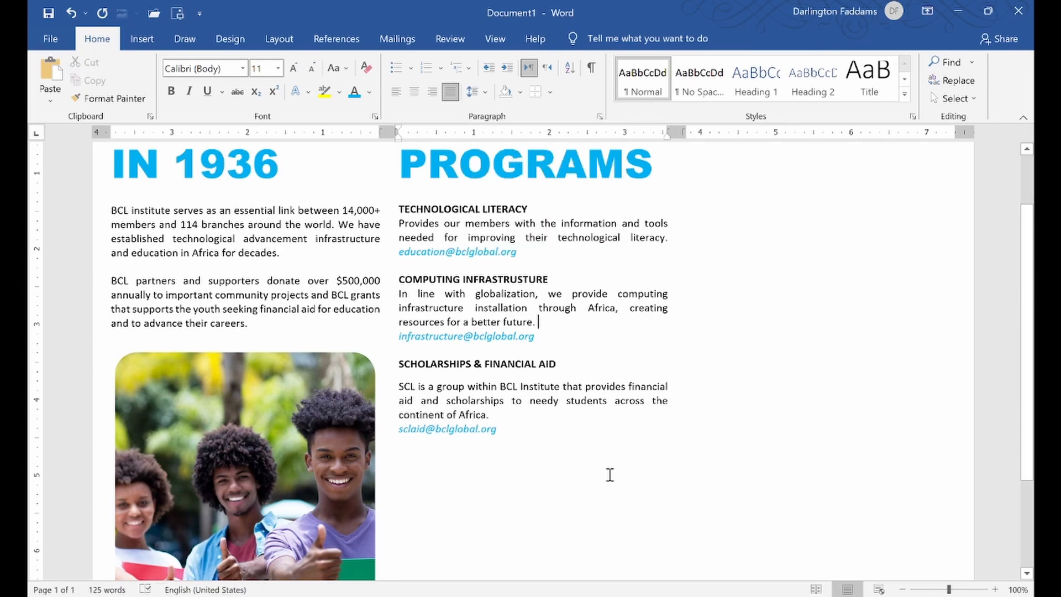
- Put the cursor on the empty line below the scholarships e-mail, check the OUR PROJECTS section in BCL BROCHURE.pdf in the browser and return to Word
click(609, 475)
scroll(667, 247, up, 2)
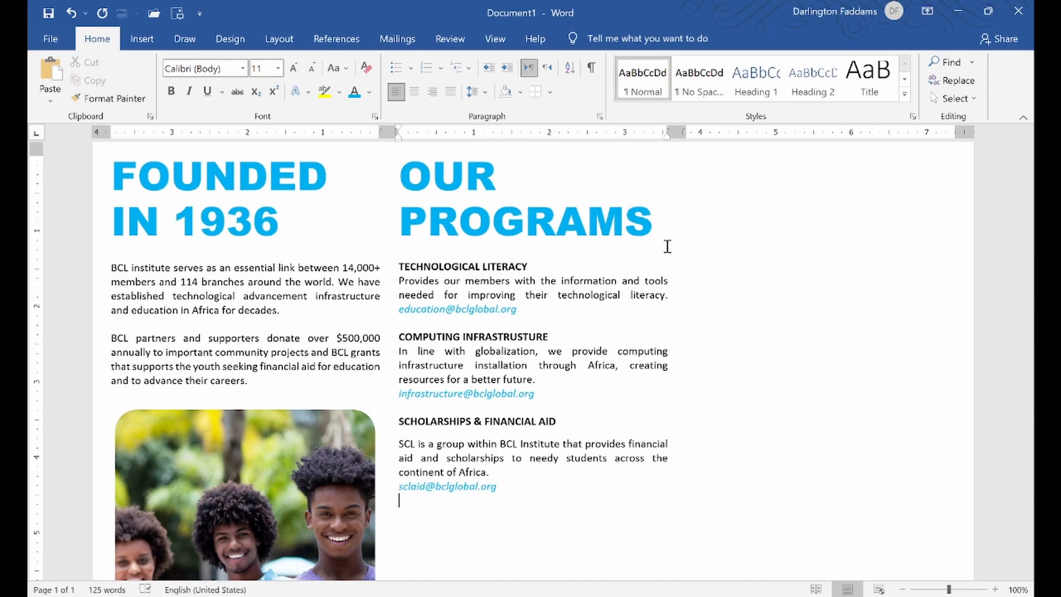
scroll(674, 341, down, 3)
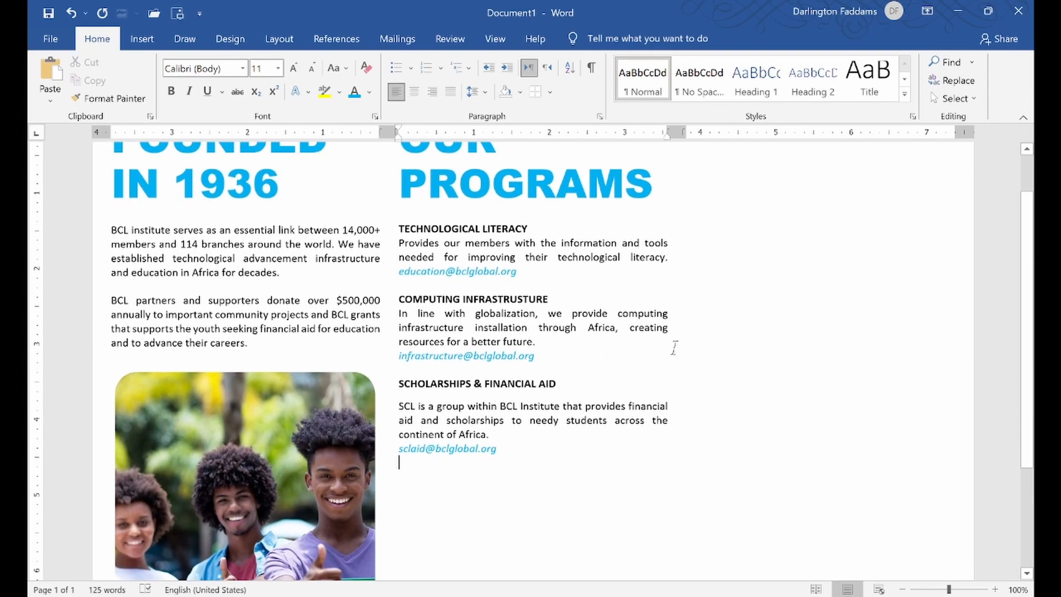
click(152, 596)
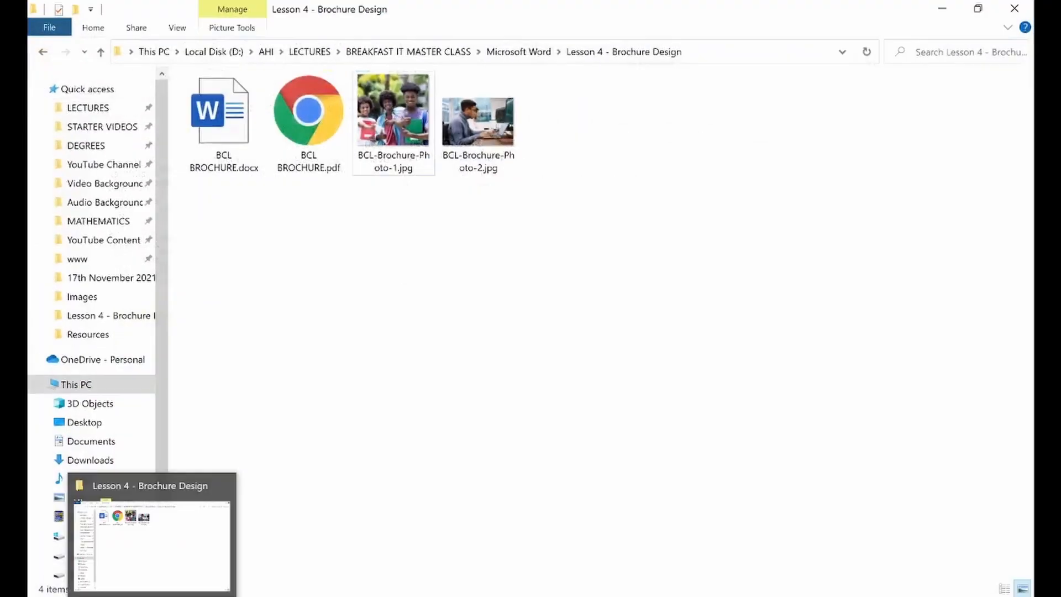
click(152, 595)
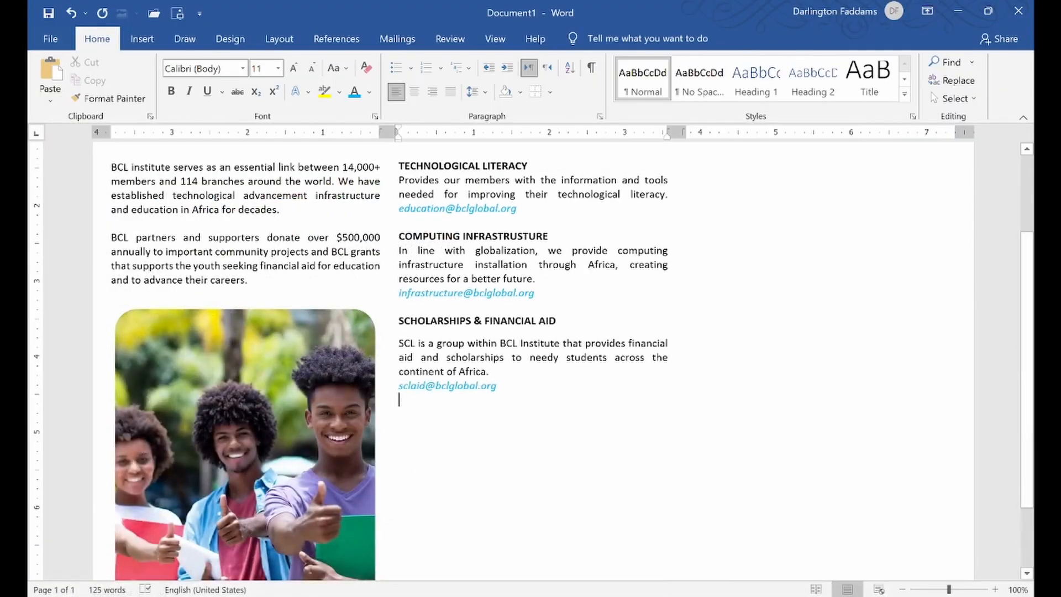
click(123, 596)
scroll(477, 415, down, 3)
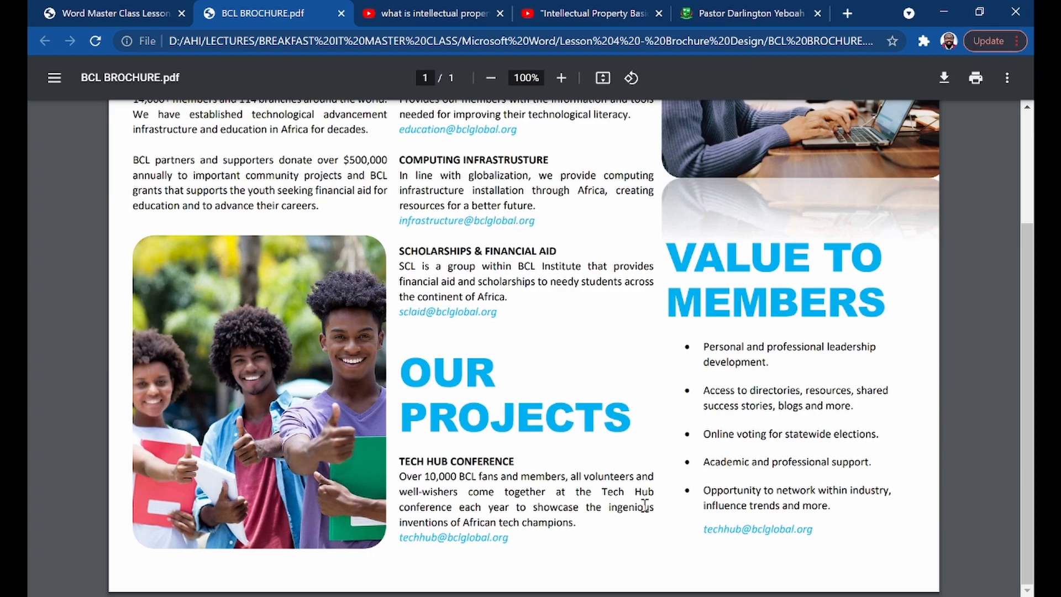
click(526, 517)
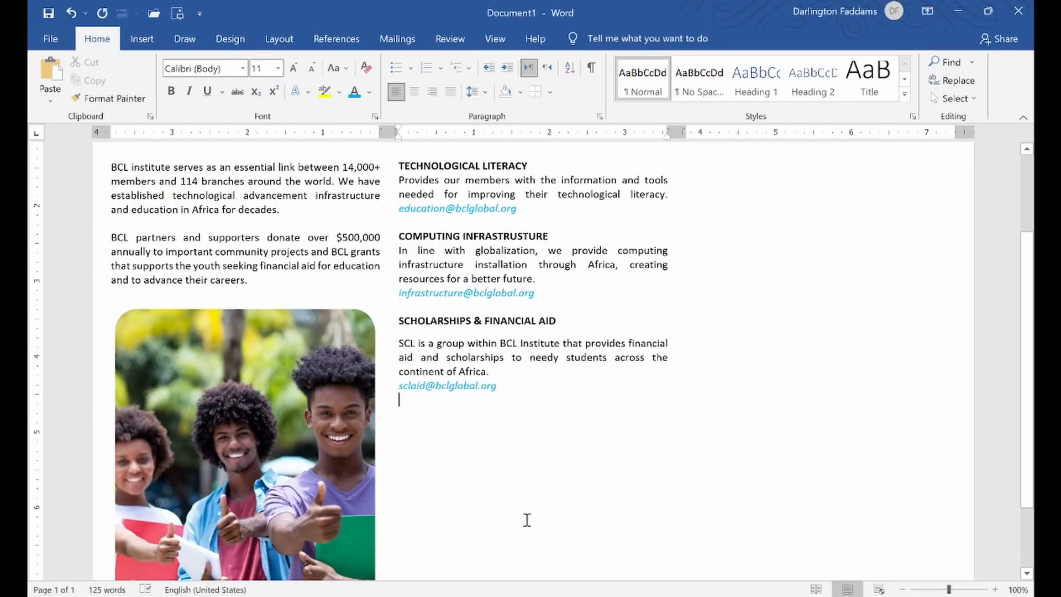
- Enter the headings OUR PROJECTS and TECH HUB CONFERENCE on separate lines below the scholarships e-mail, checking the wording in BCL BROCHURE.pdf
key(Return)
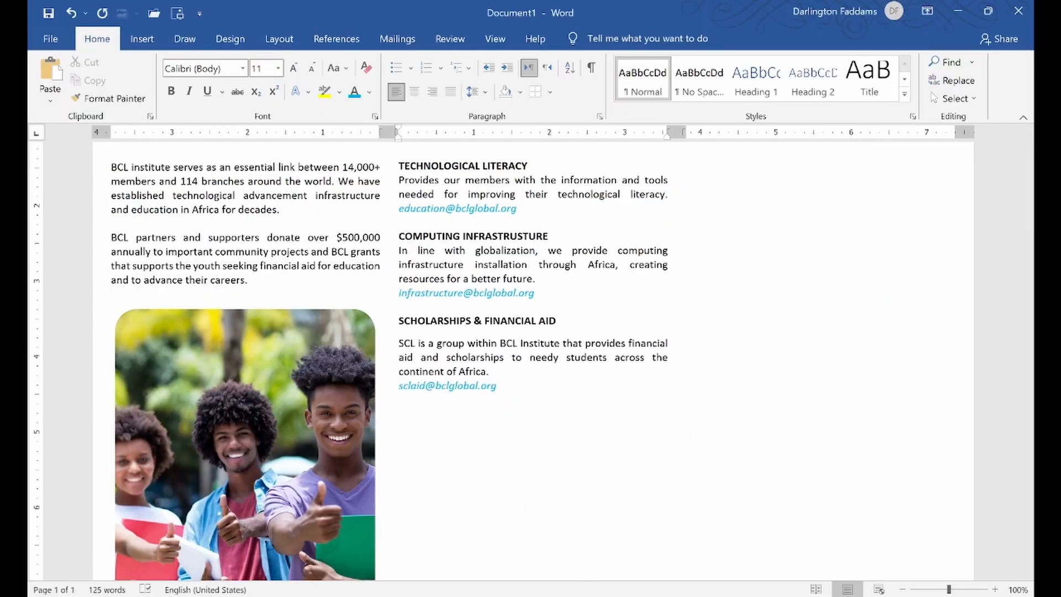
text(OUR PROEJ)
key(alt+Tab)
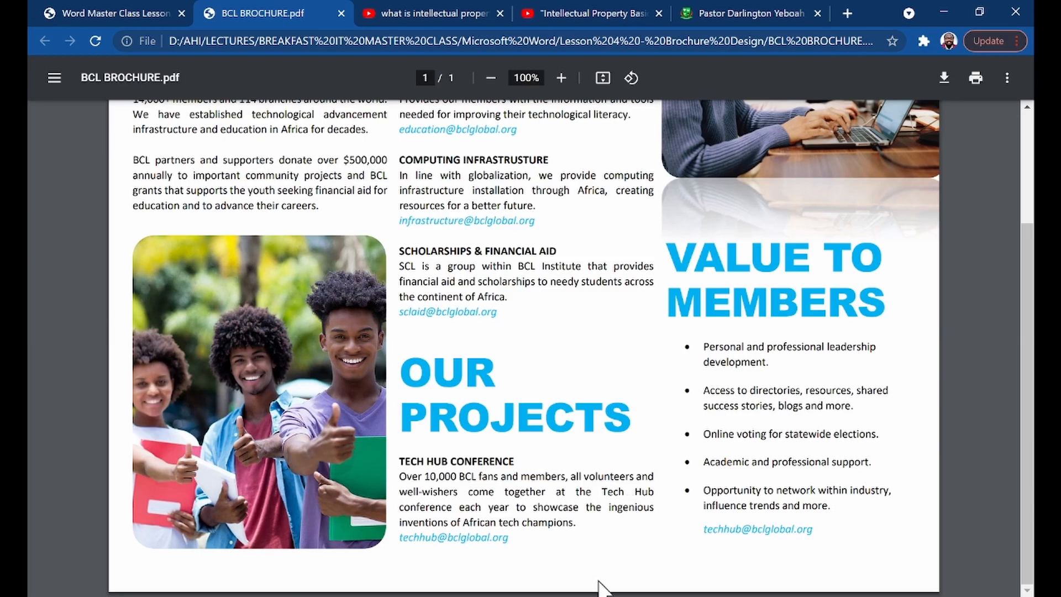
key(alt+Tab)
text(TE)
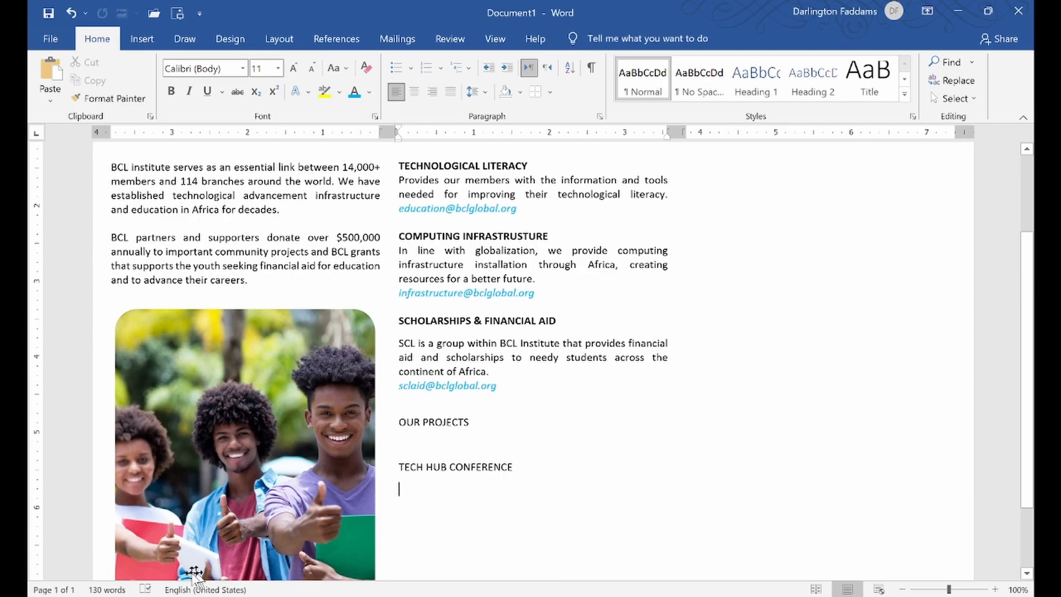
- Copy the TECH HUB CONFERENCE paragraph together with its e-mail line from BCL BROCHURE.pdf in the browser
key(alt+Tab)
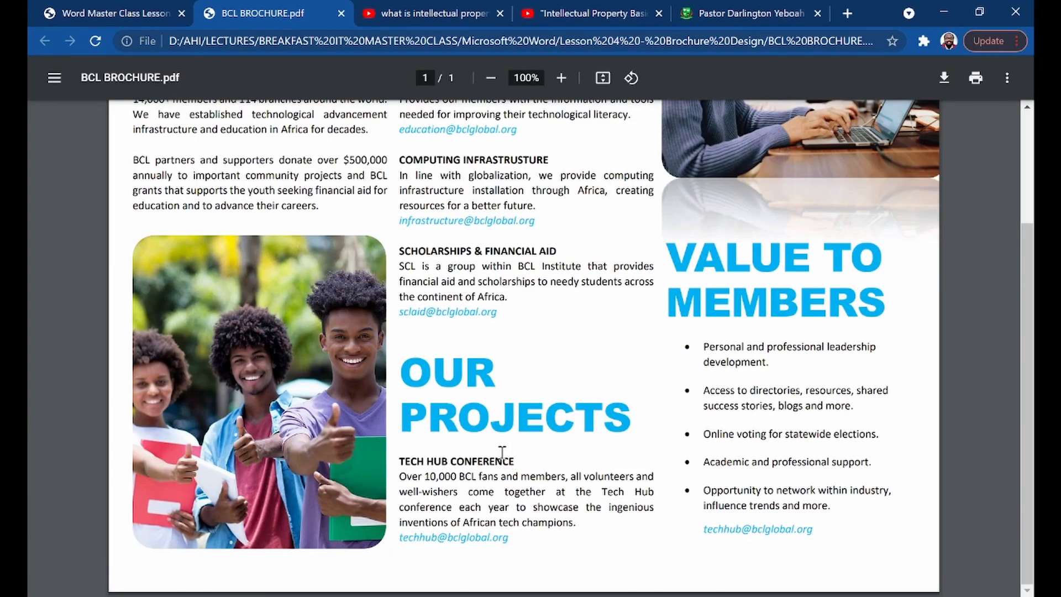
drag(399, 477, 519, 559)
key(ctrl+c)
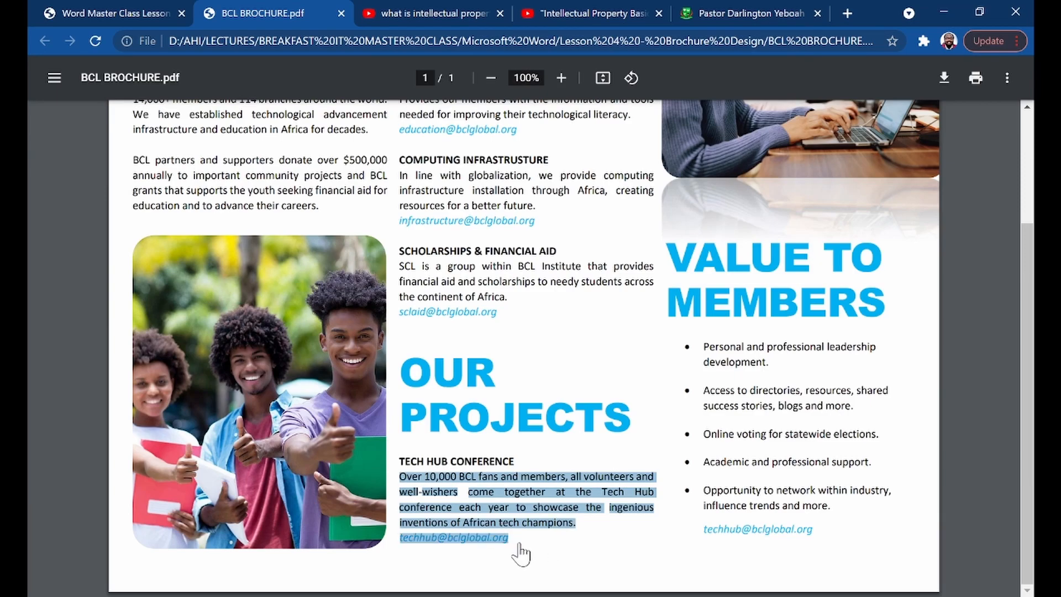
right_click(477, 497)
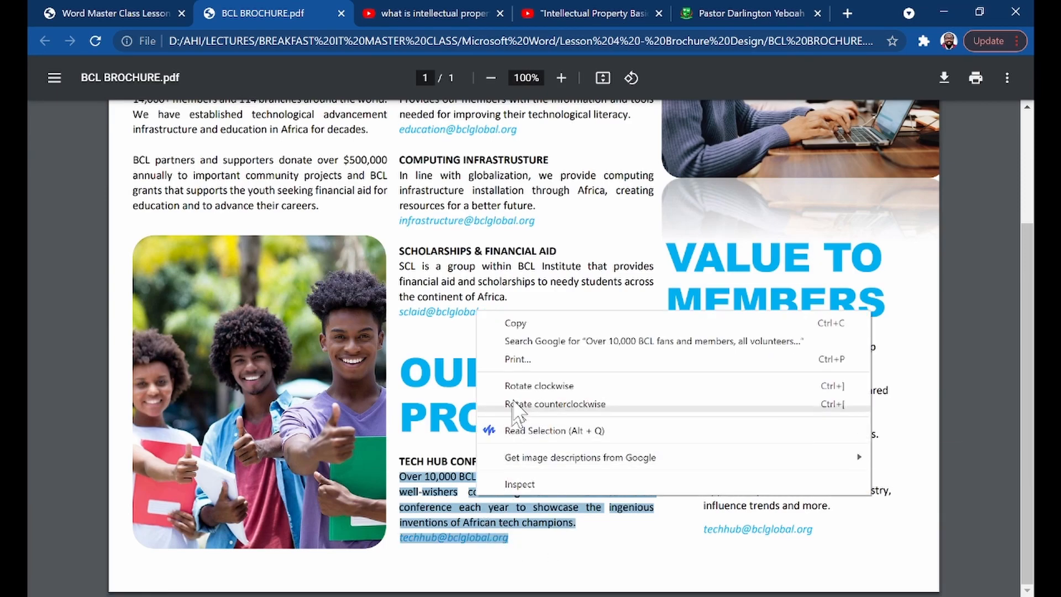
click(539, 323)
- Back in Word, paste the copied conference text as text only below the TECH HUB CONFERENCE heading
click(567, 596)
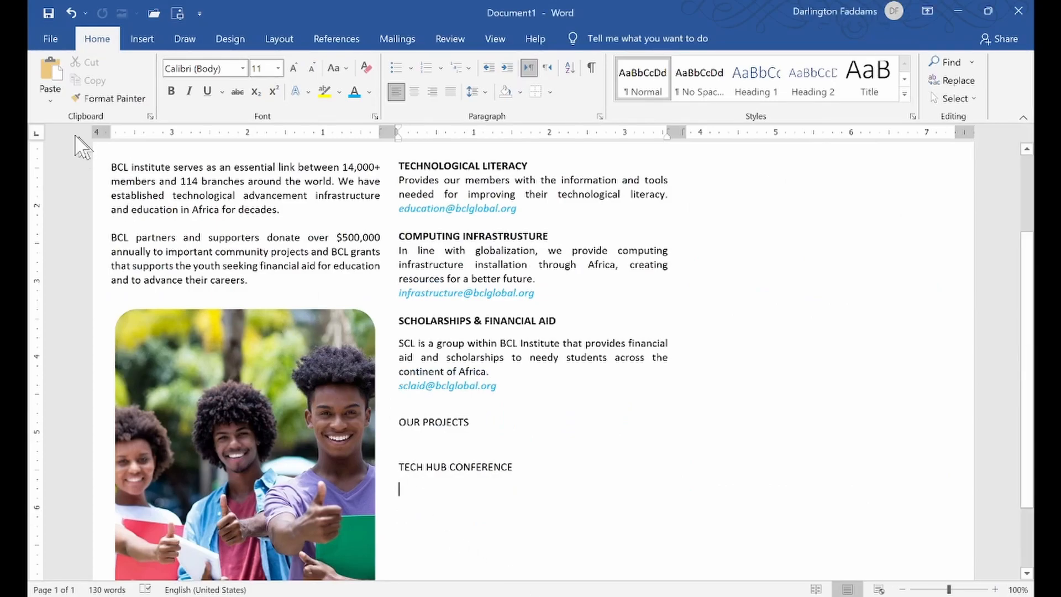
scroll(83, 147, down, 3)
click(50, 101)
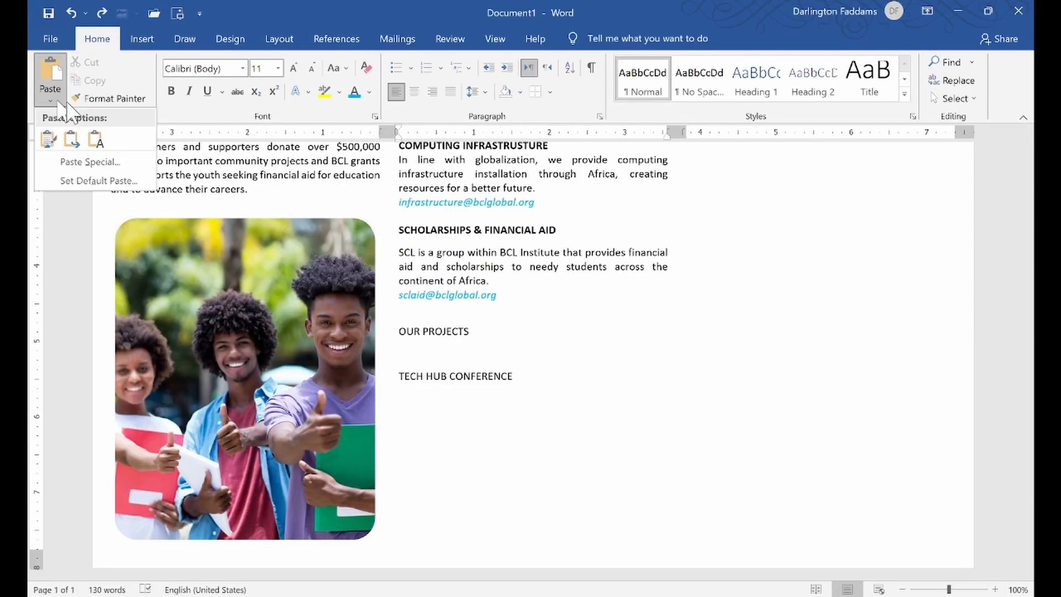
click(100, 145)
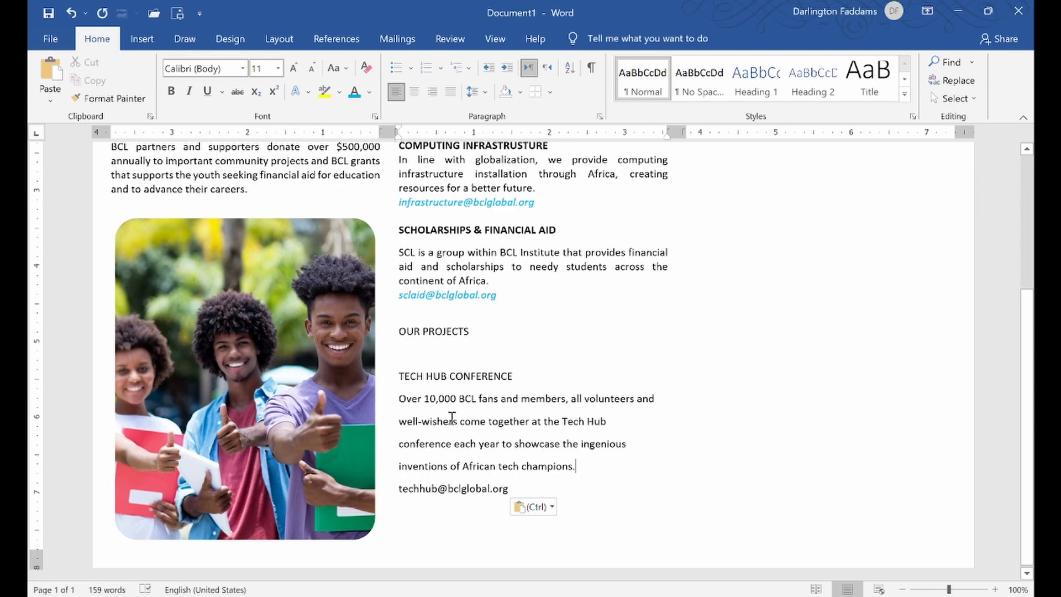
- Copy the formatting of the FOUNDED IN 1936 heading to OUR PROJECTS with Format Painter
drag(396, 333, 472, 337)
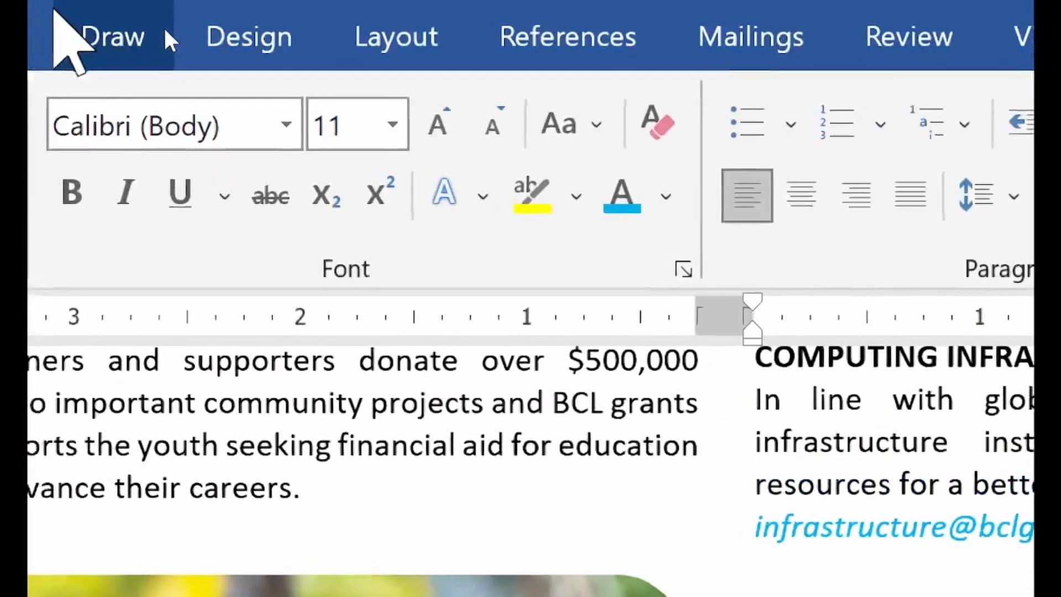
scroll(490, 469, up, 6)
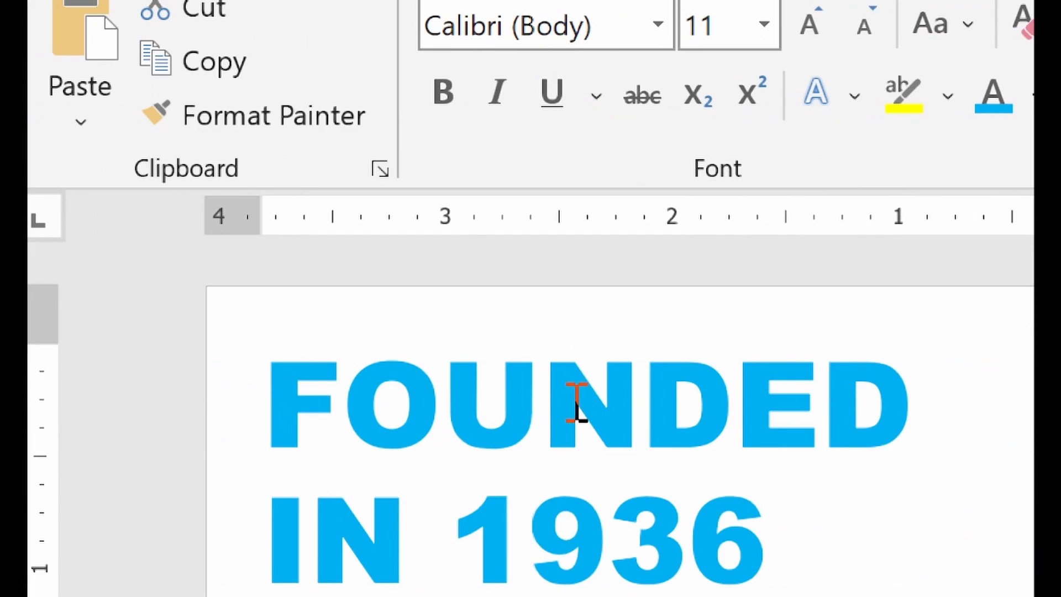
click(206, 347)
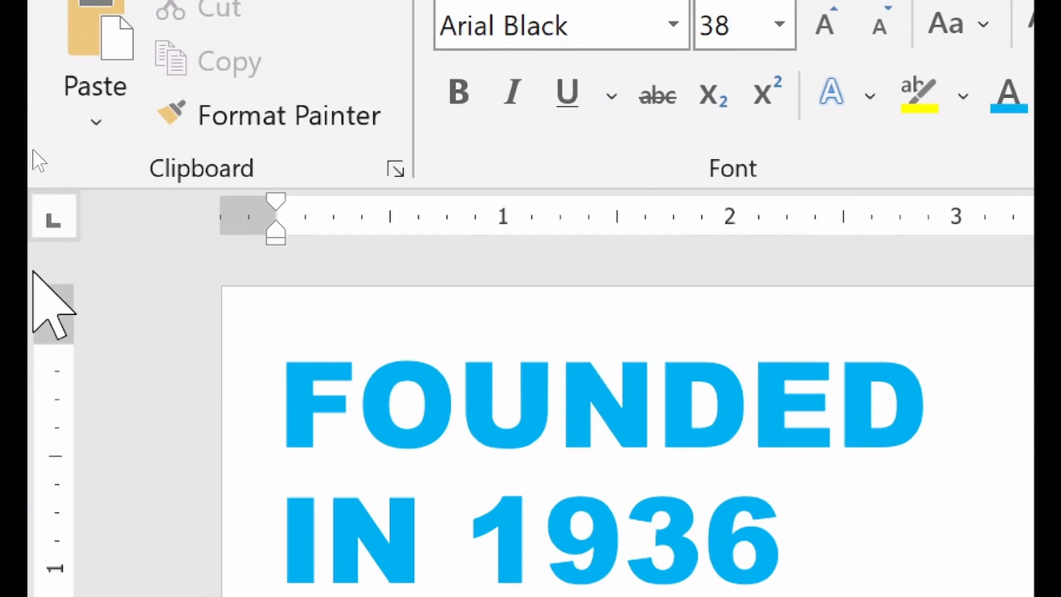
click(249, 117)
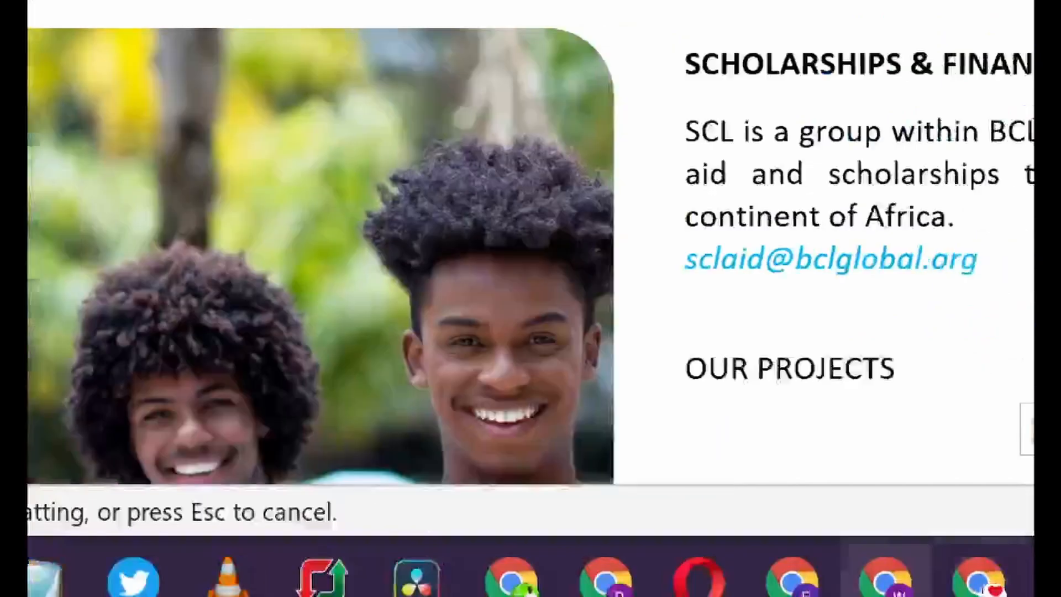
scroll(480, 348, down, 2)
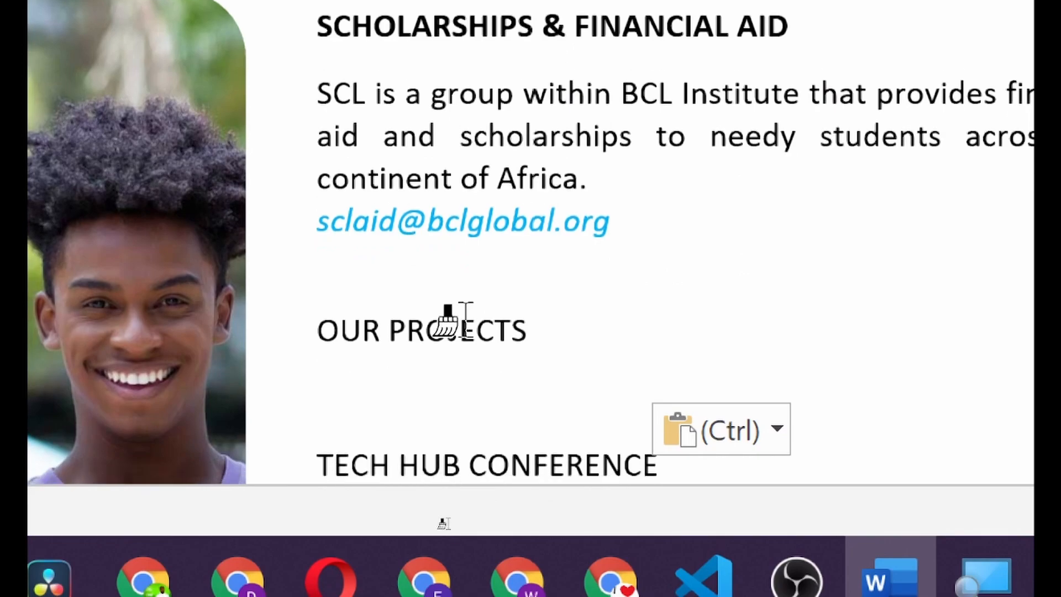
drag(315, 255, 510, 250)
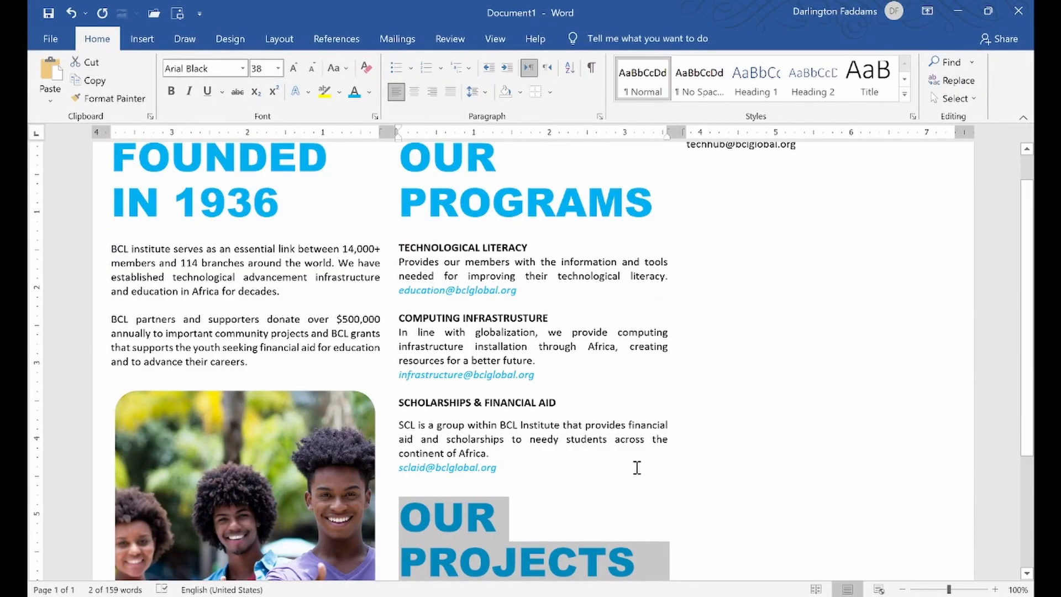
click(637, 467)
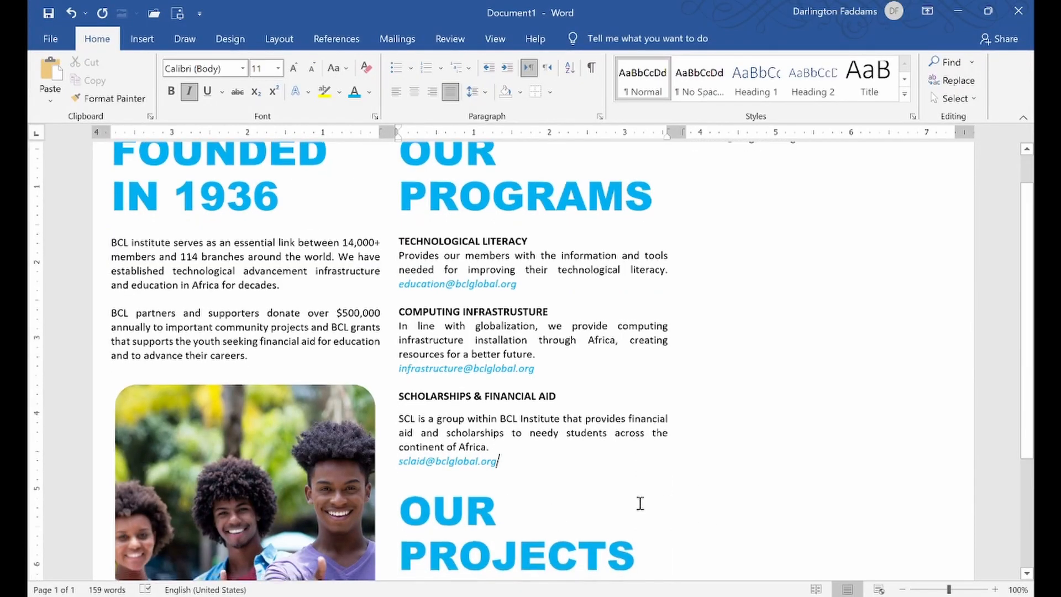
- Check the spacing in BCL BROCHURE.pdf in the browser, and back in Word add space before the blank paragraph above OUR PROJECTS
scroll(636, 466, down, 5)
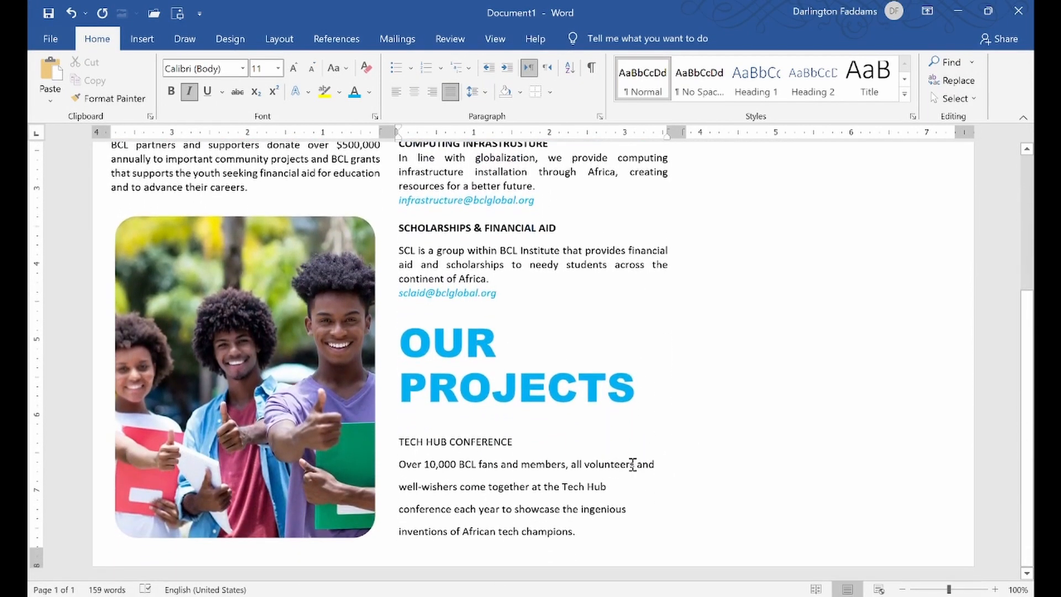
click(111, 558)
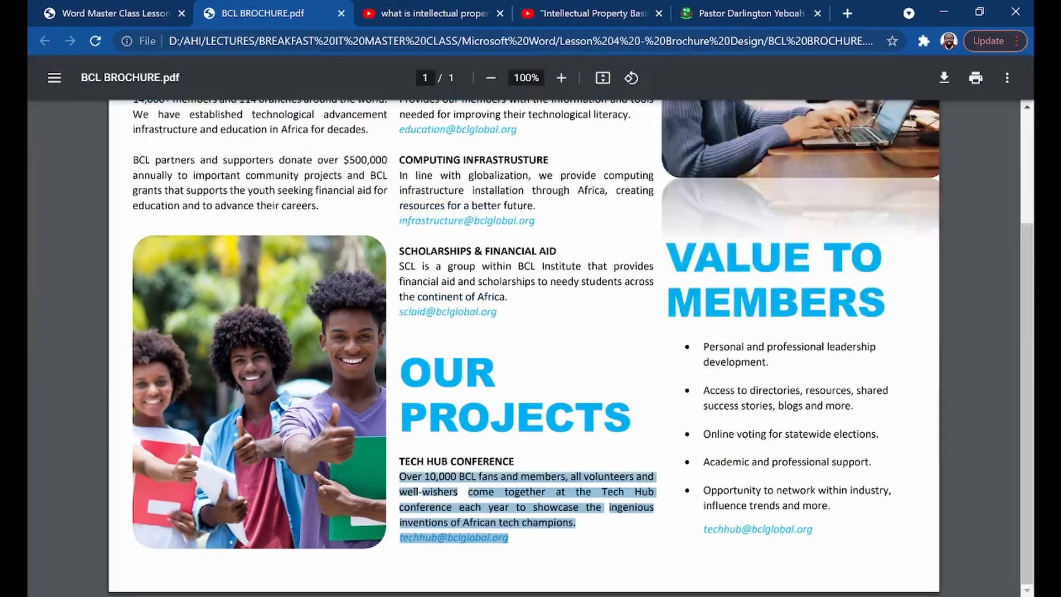
click(474, 492)
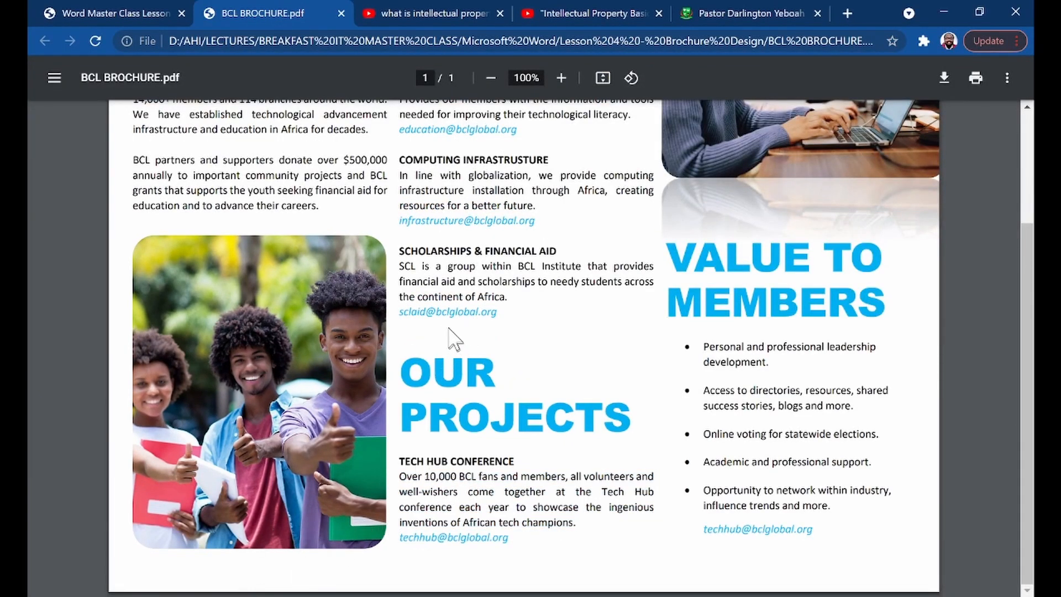
click(600, 594)
click(402, 594)
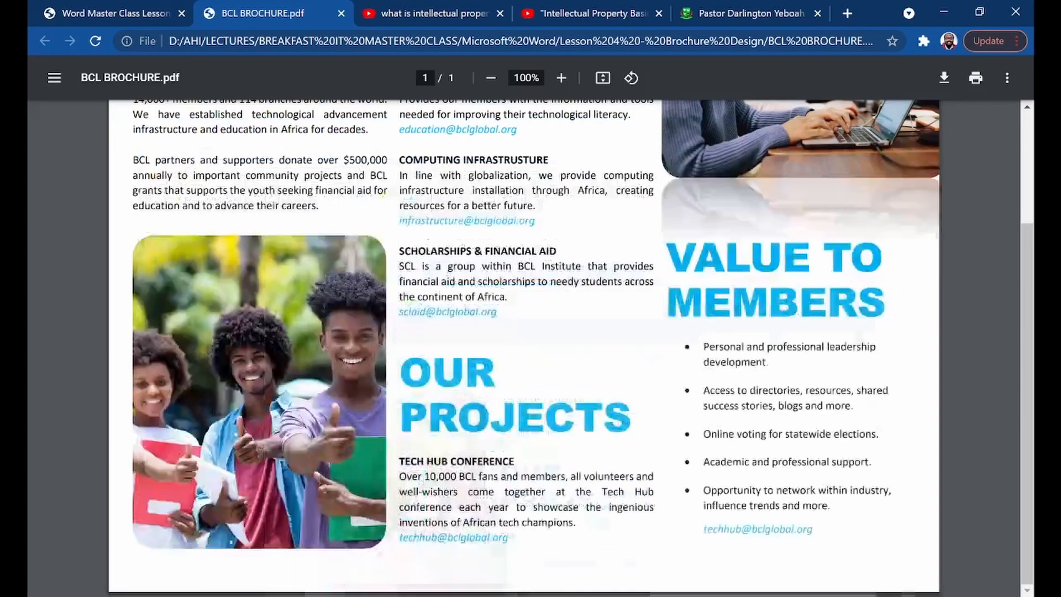
click(581, 592)
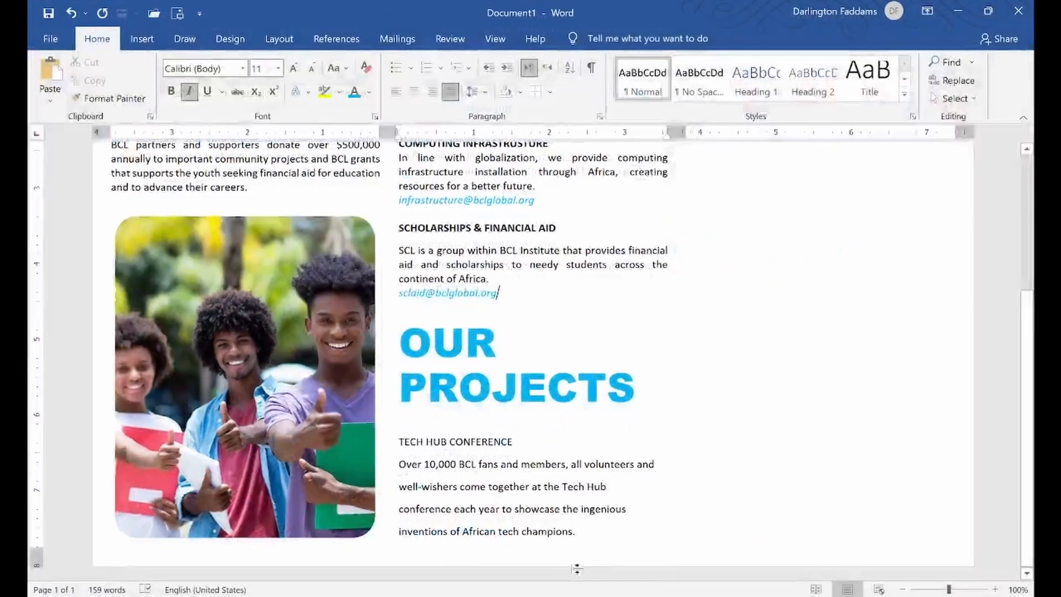
click(411, 311)
drag(396, 310, 452, 311)
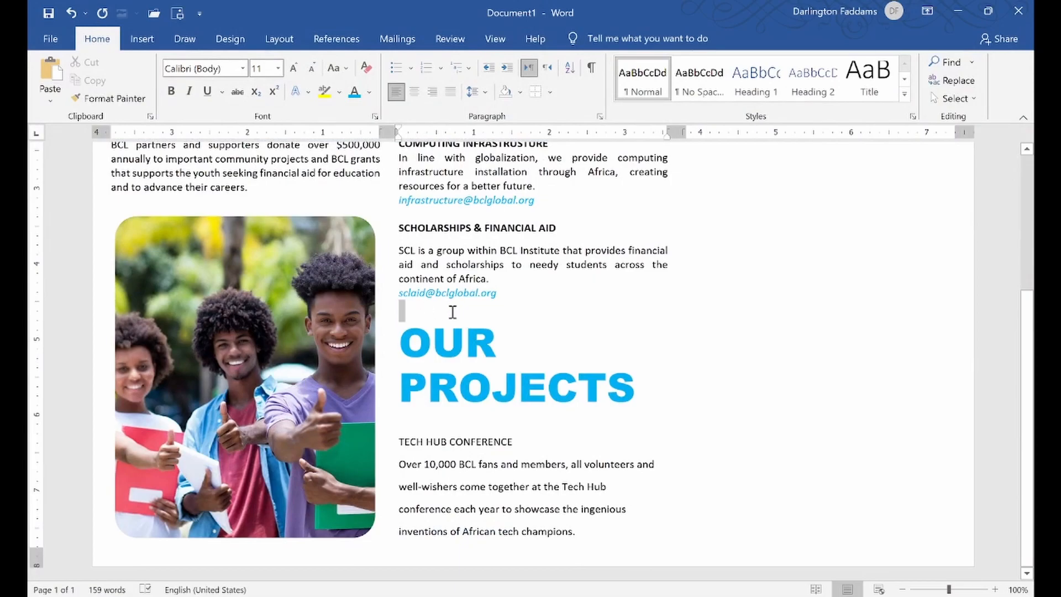
click(476, 88)
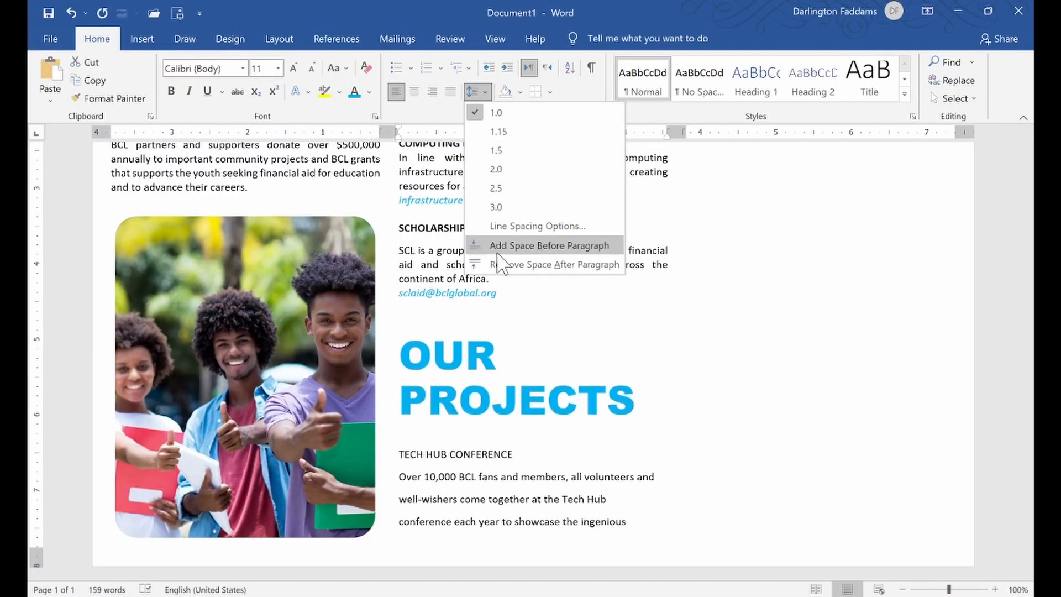
click(490, 246)
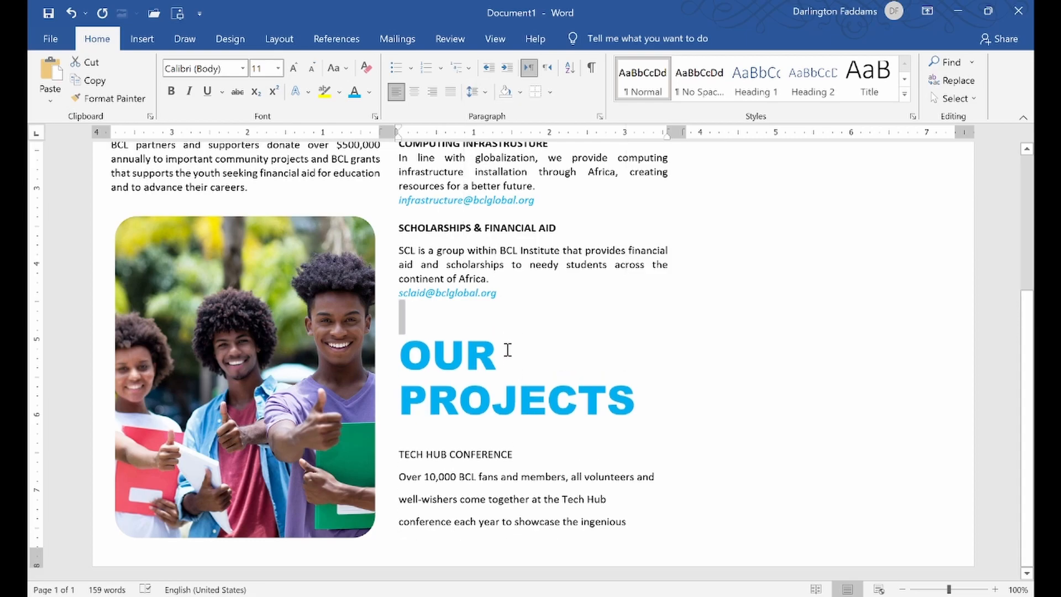
click(506, 354)
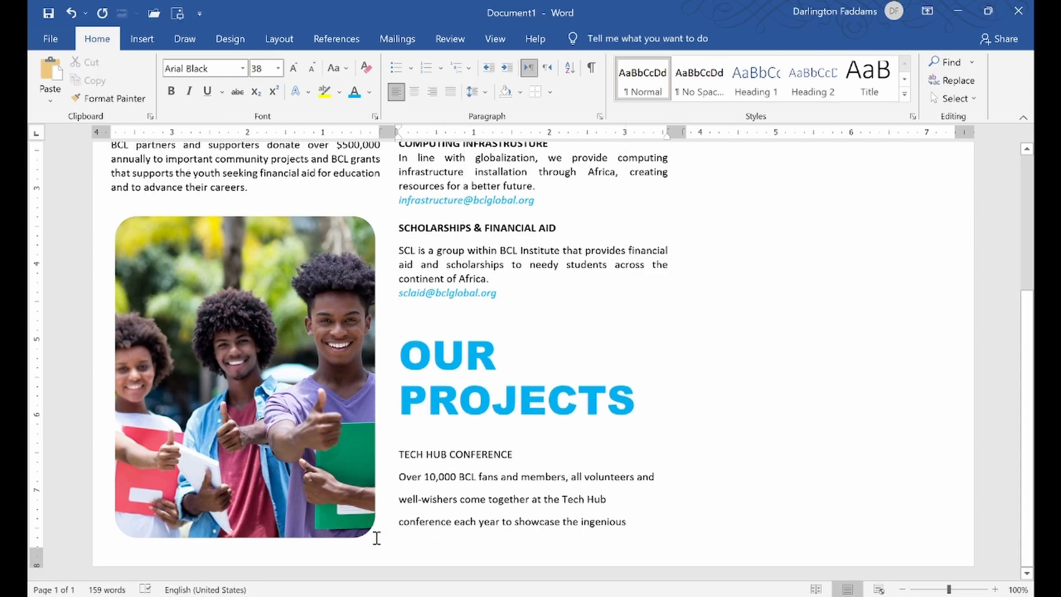
- Make the TECH HUB CONFERENCE heading under OUR PROJECTS bold
drag(403, 460, 505, 476)
click(504, 476)
click(411, 454)
triple_click(471, 448)
key(ctrl+b)
click(509, 475)
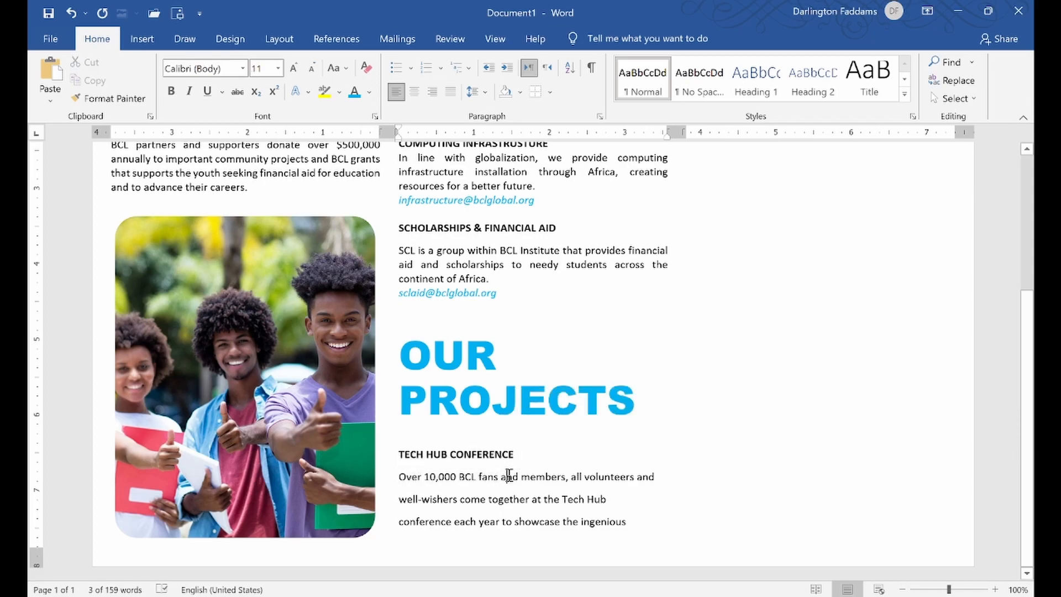
- Compare with BCL BROCHURE.pdf in the browser, and in Word join the broken lines under TECH HUB CONFERENCE into one continuous paragraph
mouse_move(120, 596)
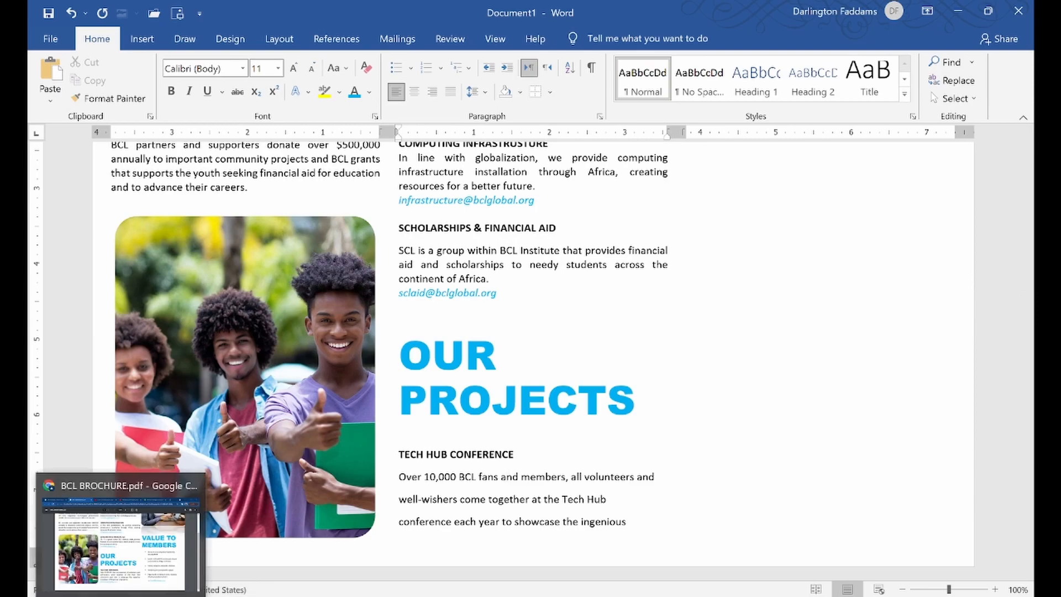
click(120, 541)
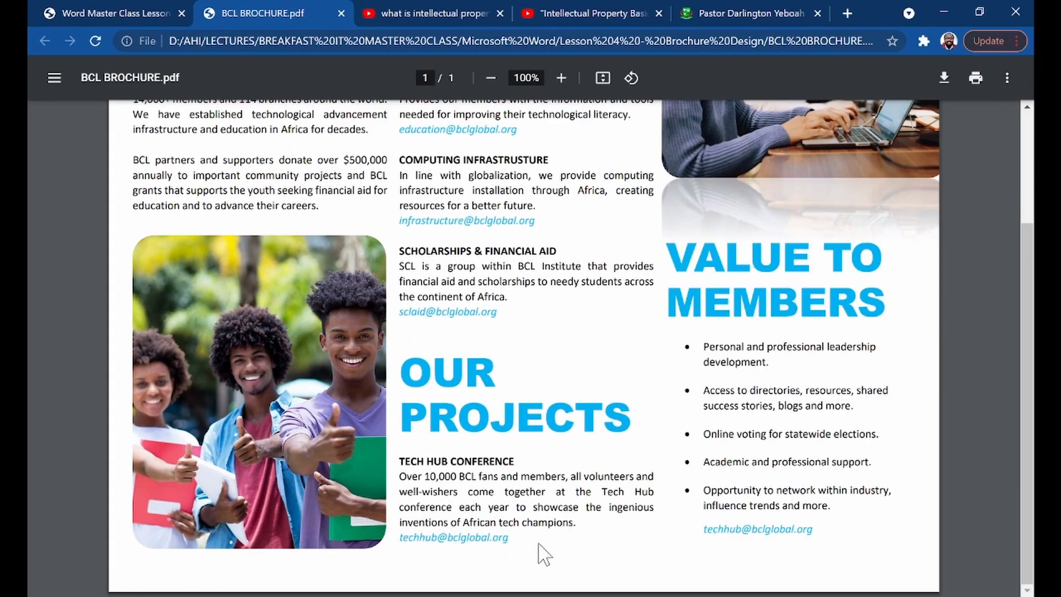
click(571, 564)
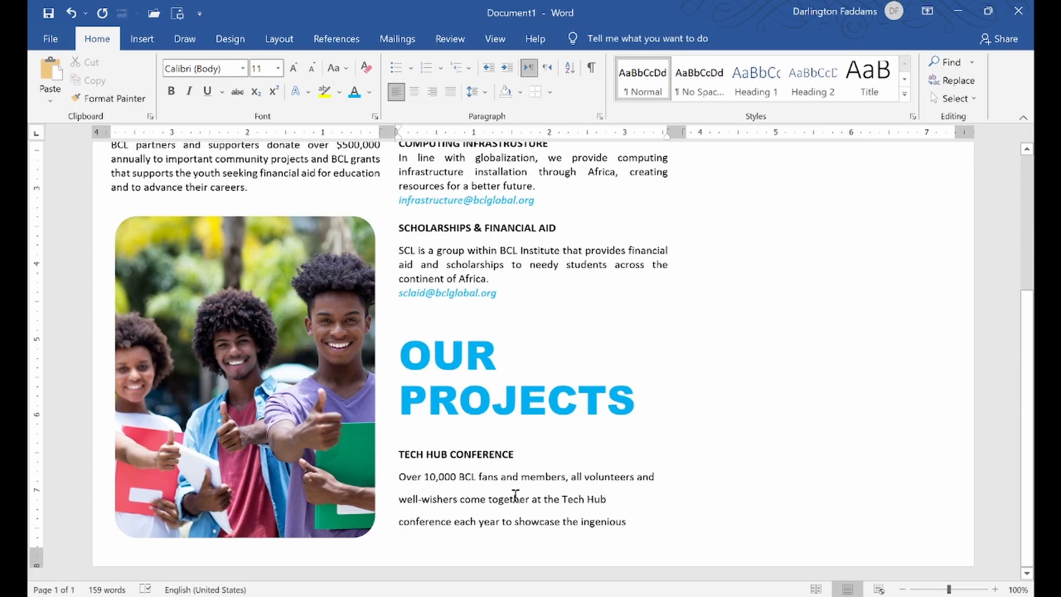
key(BackSpace)
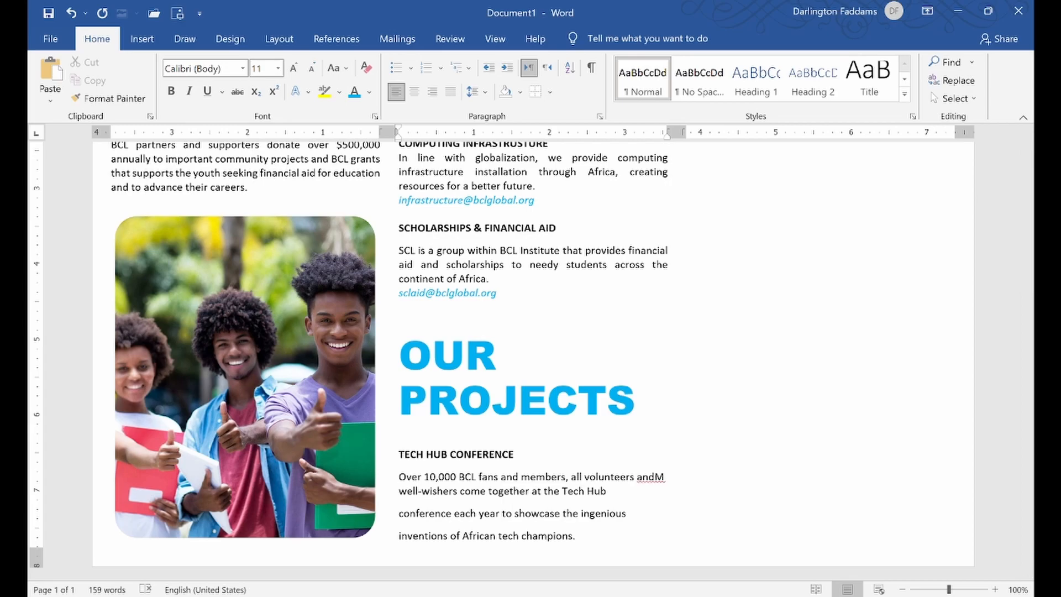
key(BackSpace)
key(BackSpace)
key(BackSpace)
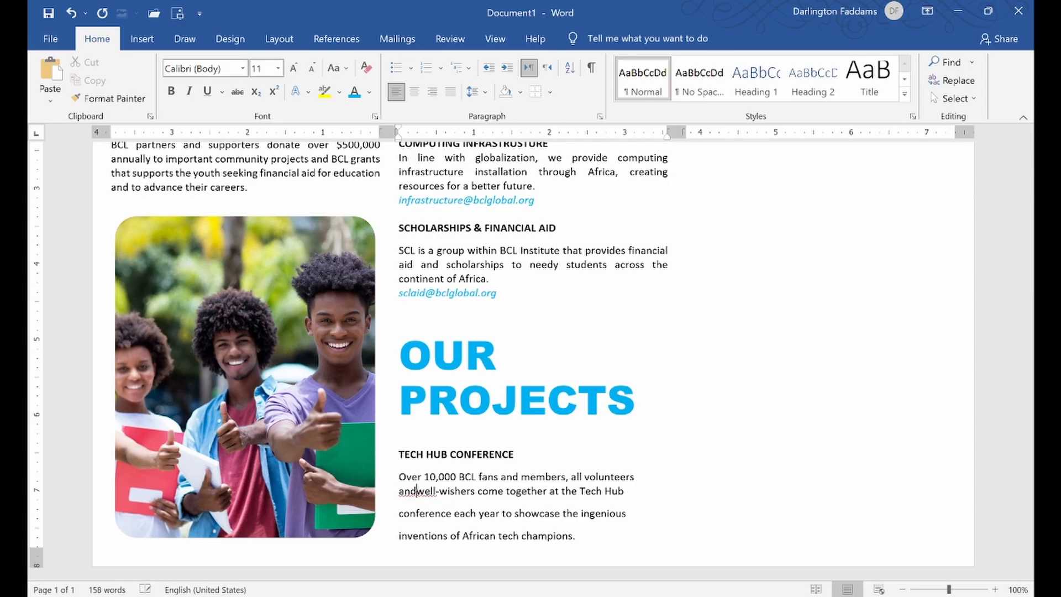
key(BackSpace)
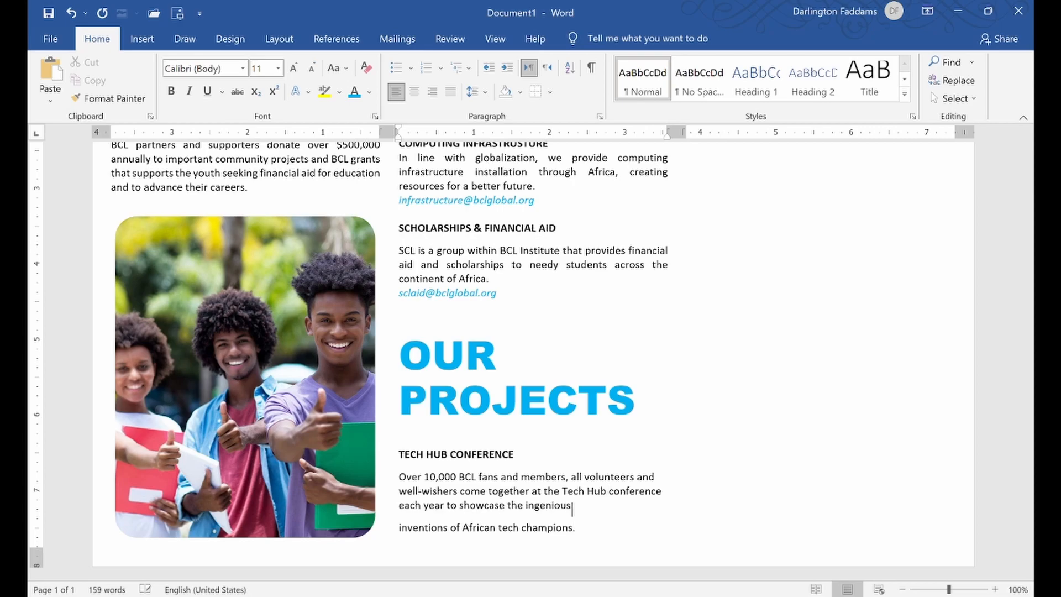
key(BackSpace)
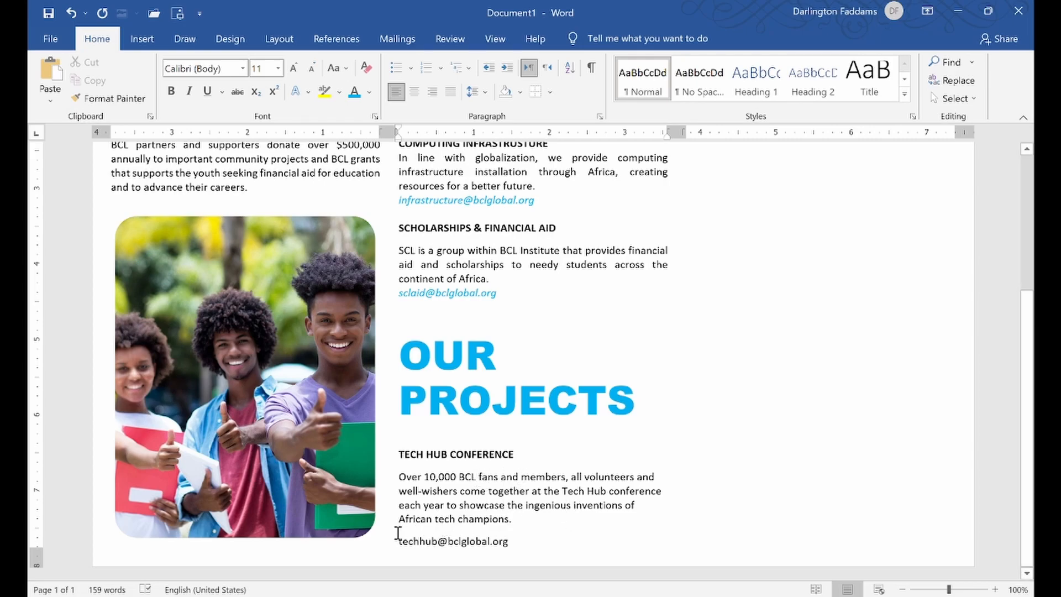
- Remove the space after the conference paragraph so its e-mail line follows directly below
drag(398, 522, 519, 522)
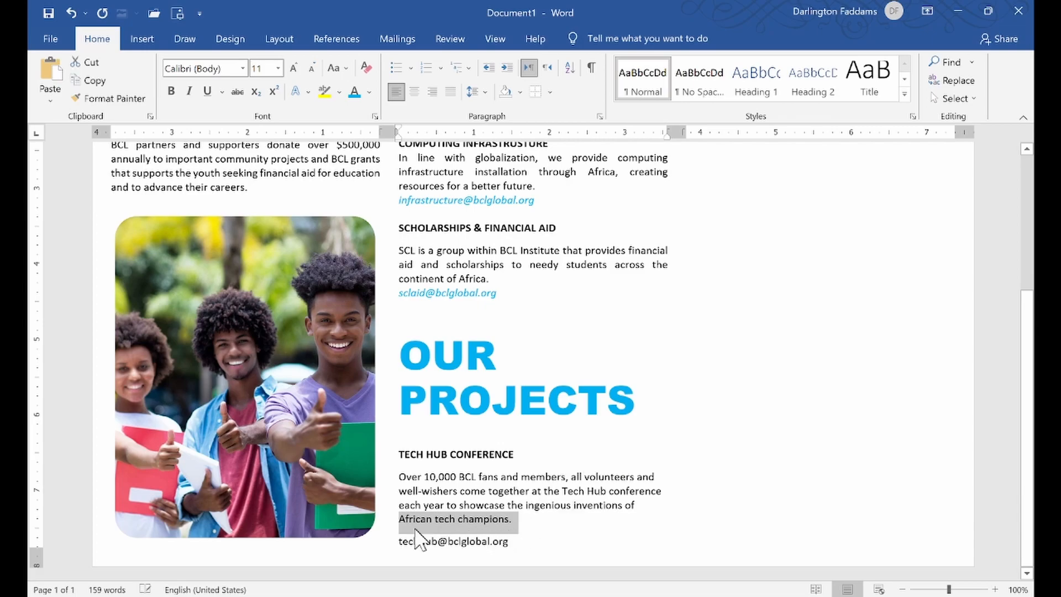
click(475, 92)
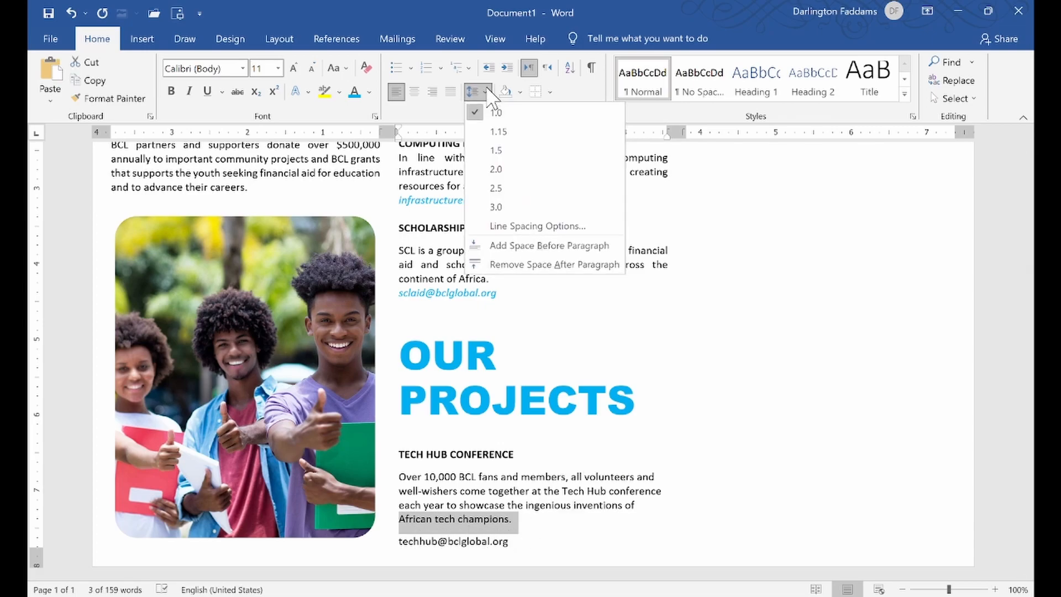
click(541, 266)
click(536, 476)
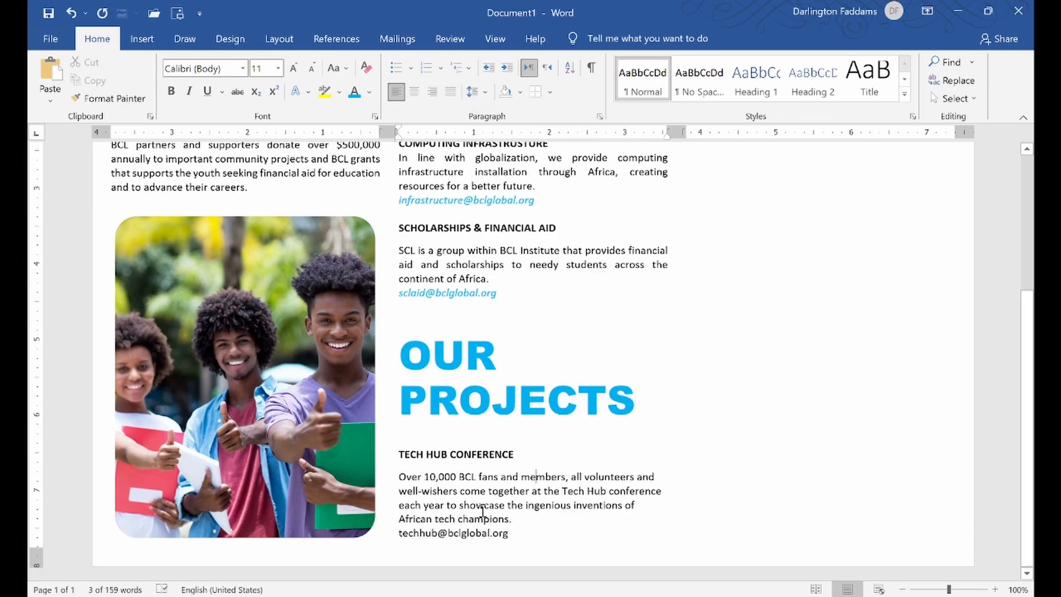
- Copy the formatting of the scholarships e-mail line to the conference e-mail line with Format Painter
drag(404, 540, 520, 540)
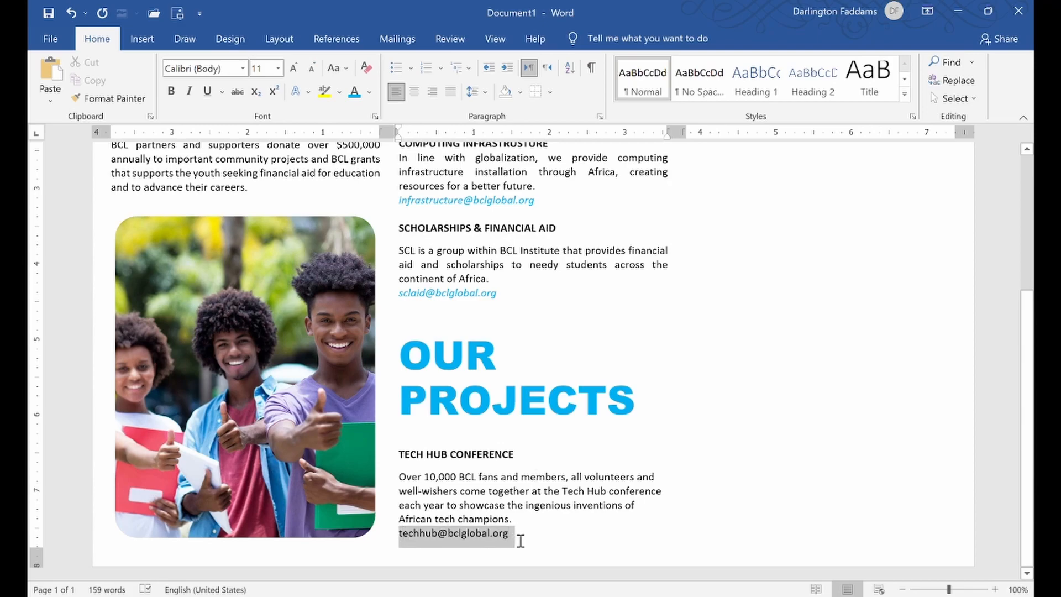
click(486, 492)
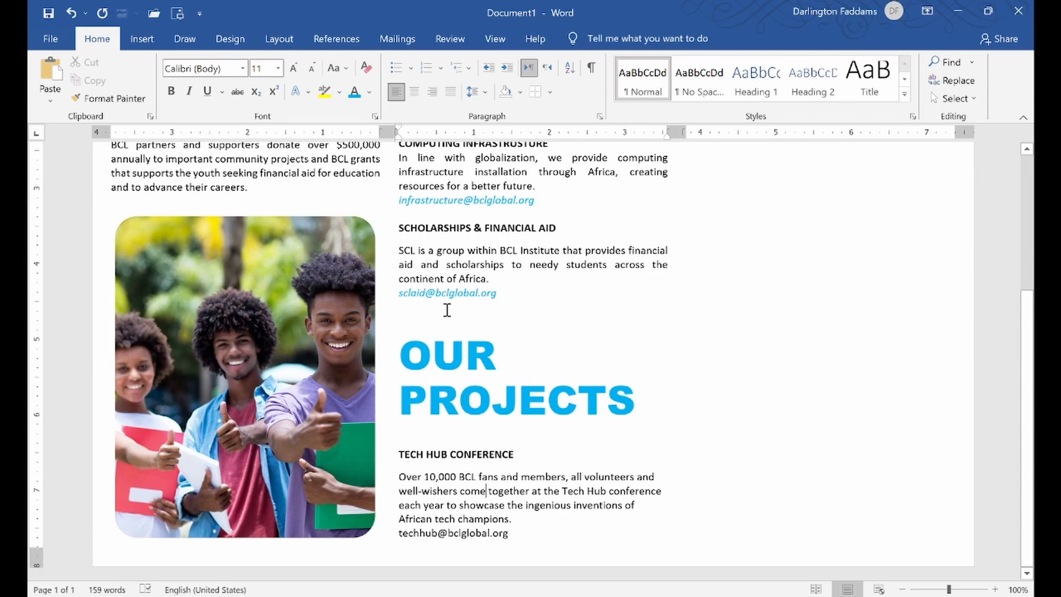
click(455, 293)
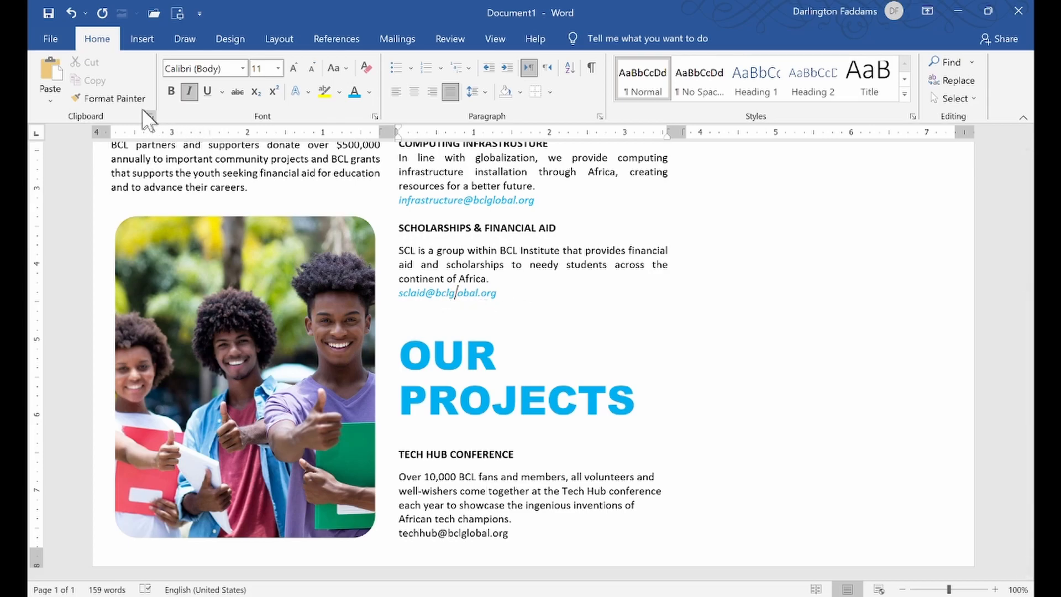
click(108, 99)
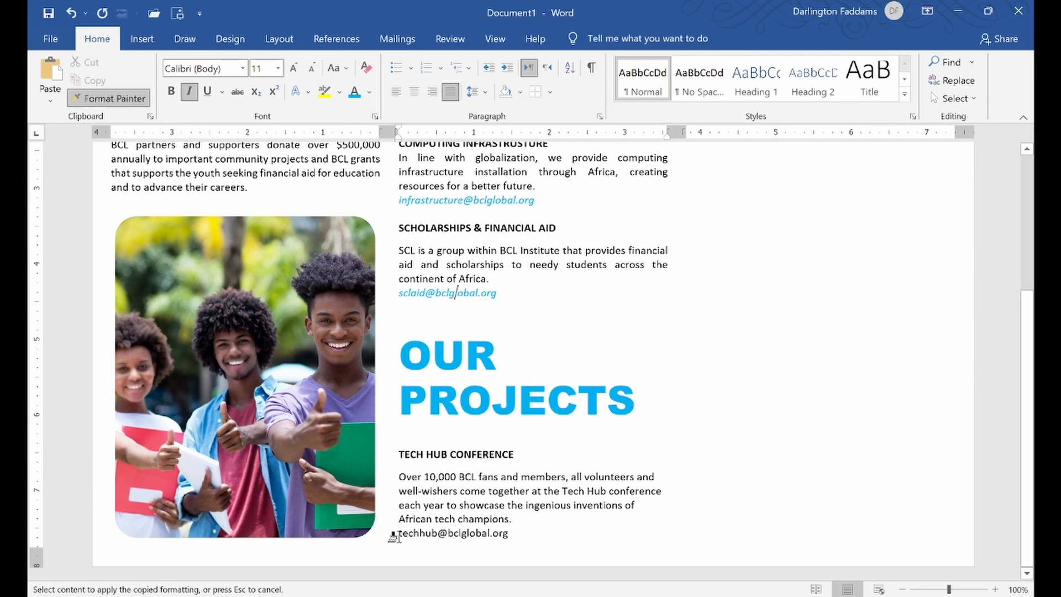
drag(394, 535, 513, 536)
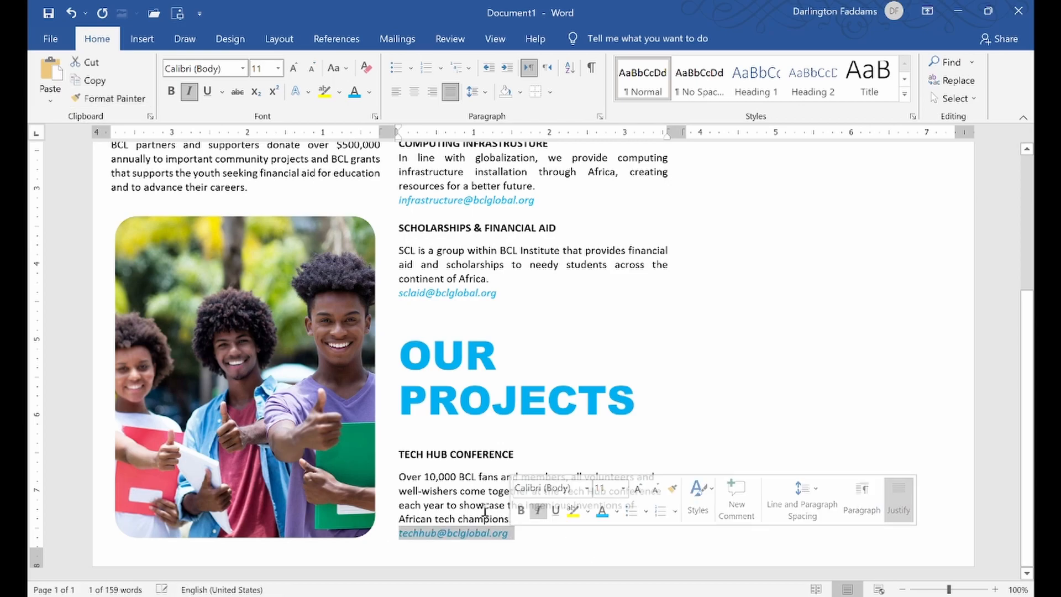
click(477, 476)
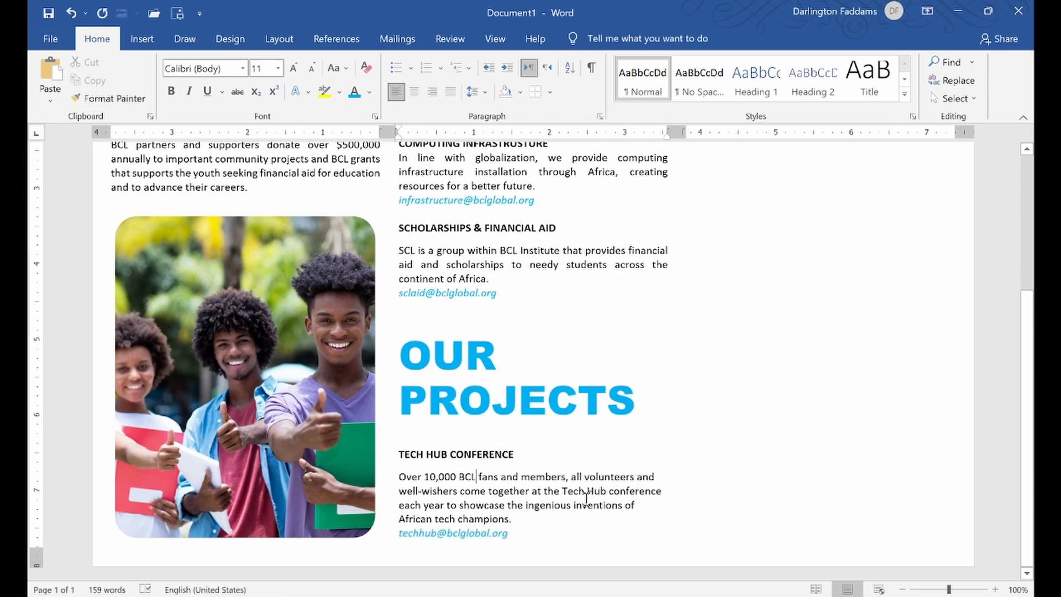
- Check the layout in BCL BROCHURE.pdf in the browser, and in Word remove the space after the blank paragraph below OUR PROJECTS
click(142, 596)
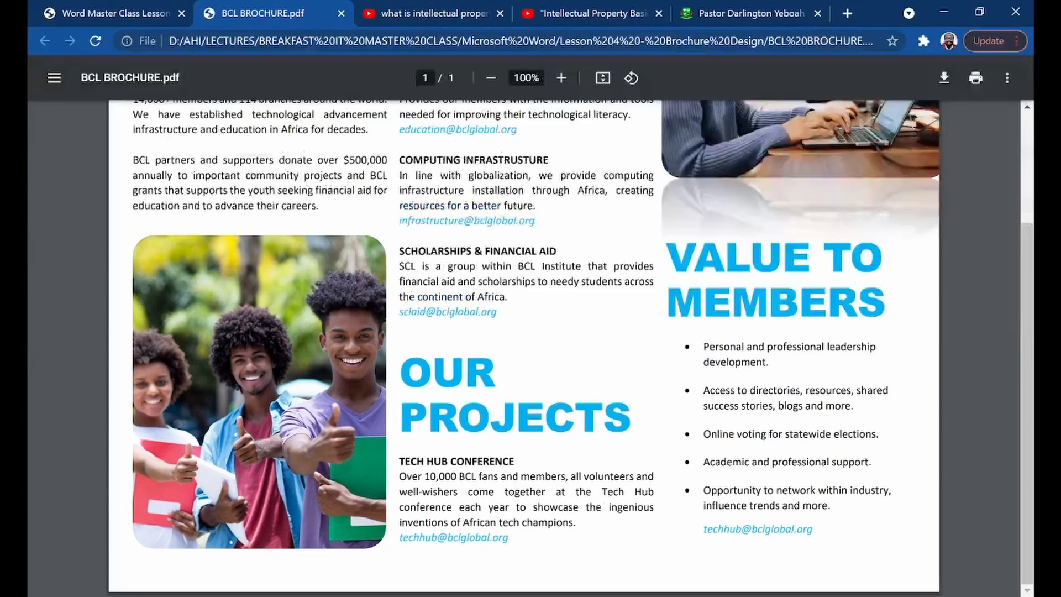
key(alt+Tab)
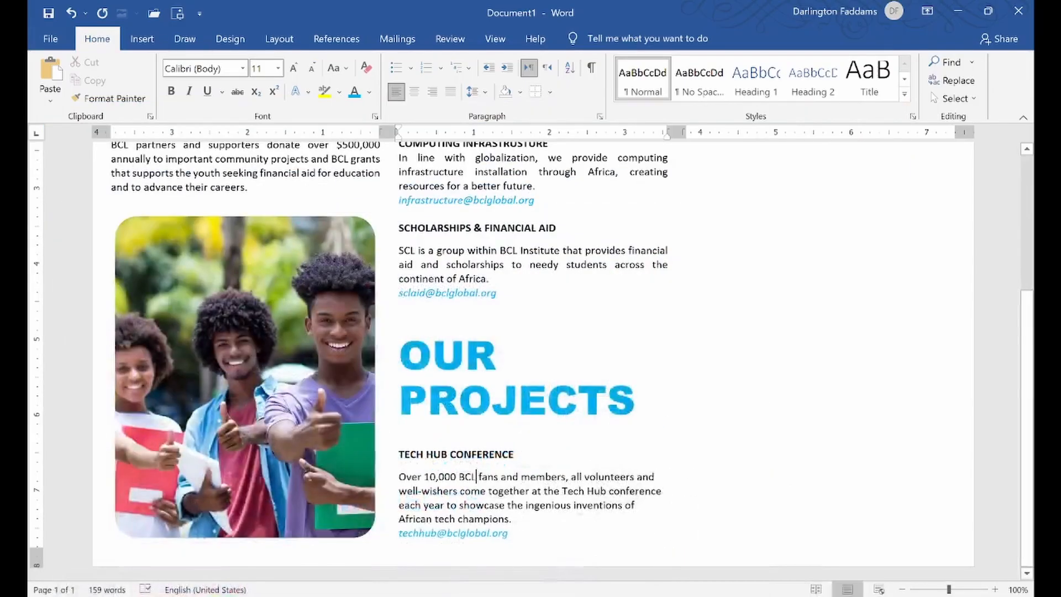
click(409, 430)
drag(391, 436, 483, 436)
click(474, 92)
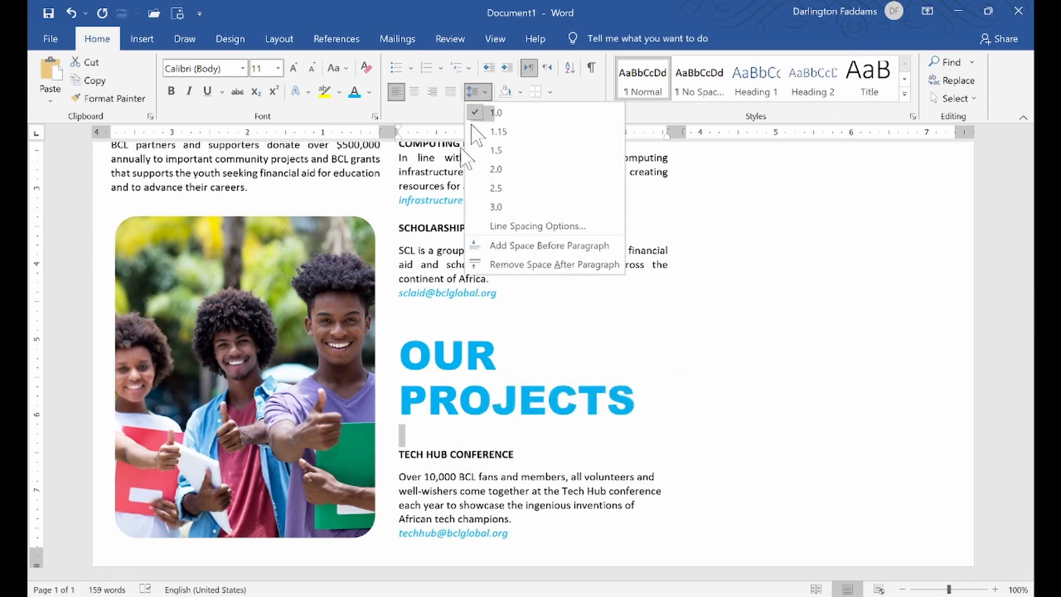
click(540, 266)
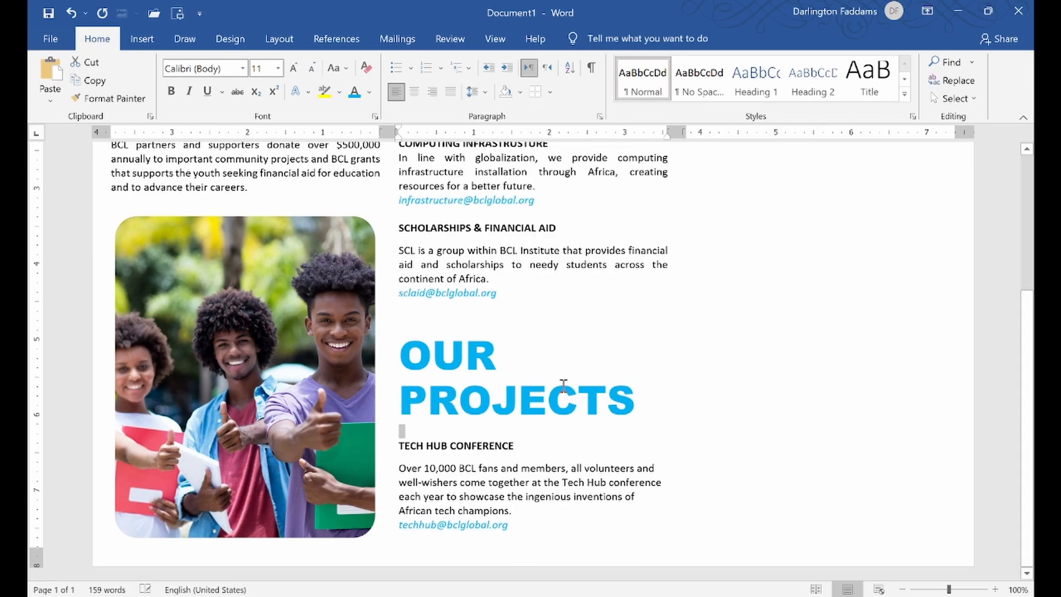
click(536, 511)
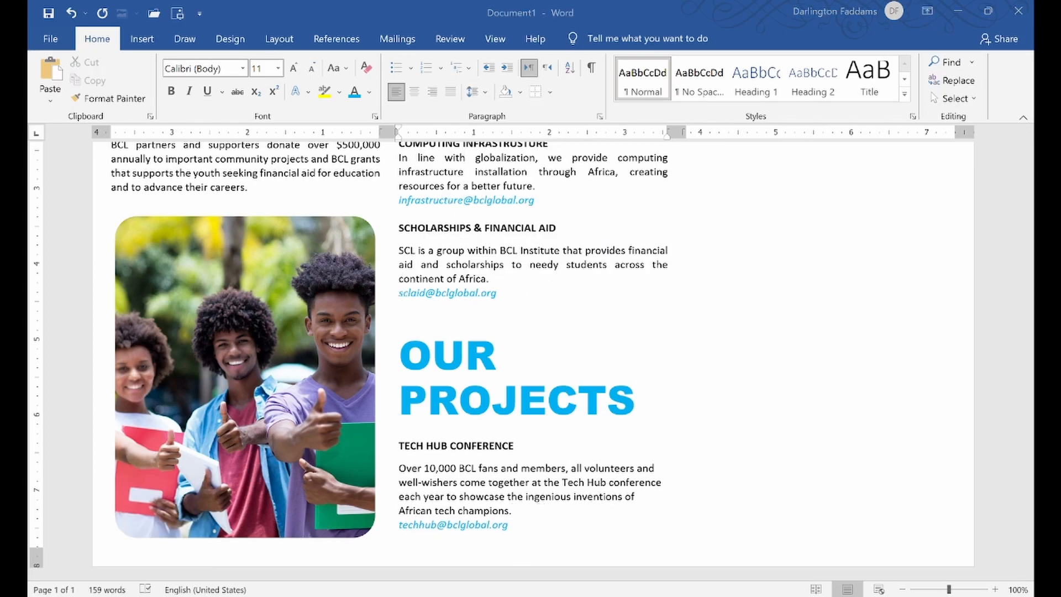
- Justify the conference paragraph together with its e-mail line under TECH HUB CONFERENCE
key(alt+Tab)
key(alt+Tab)
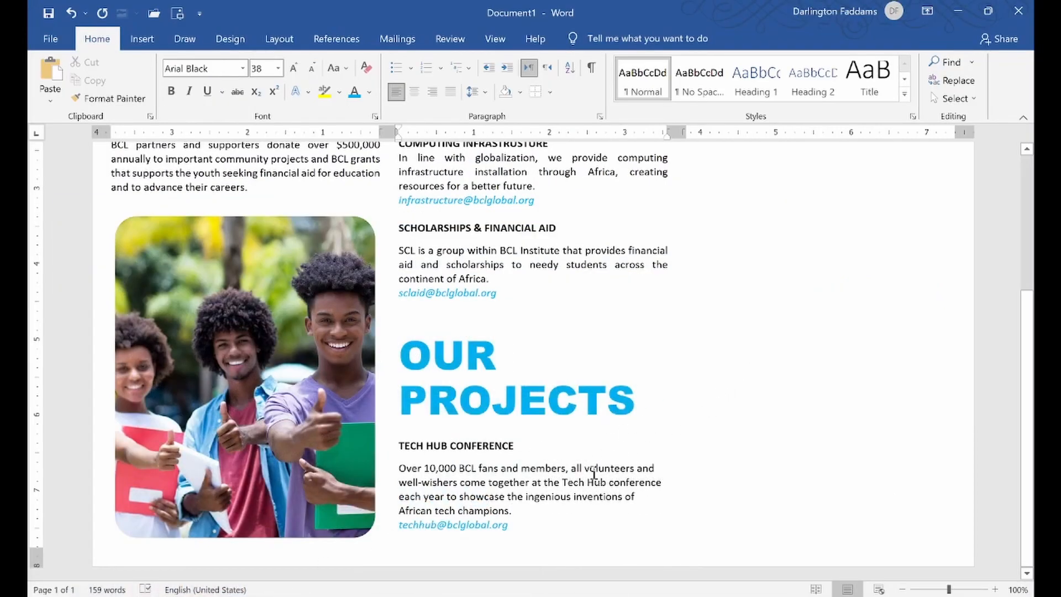
drag(394, 464, 642, 536)
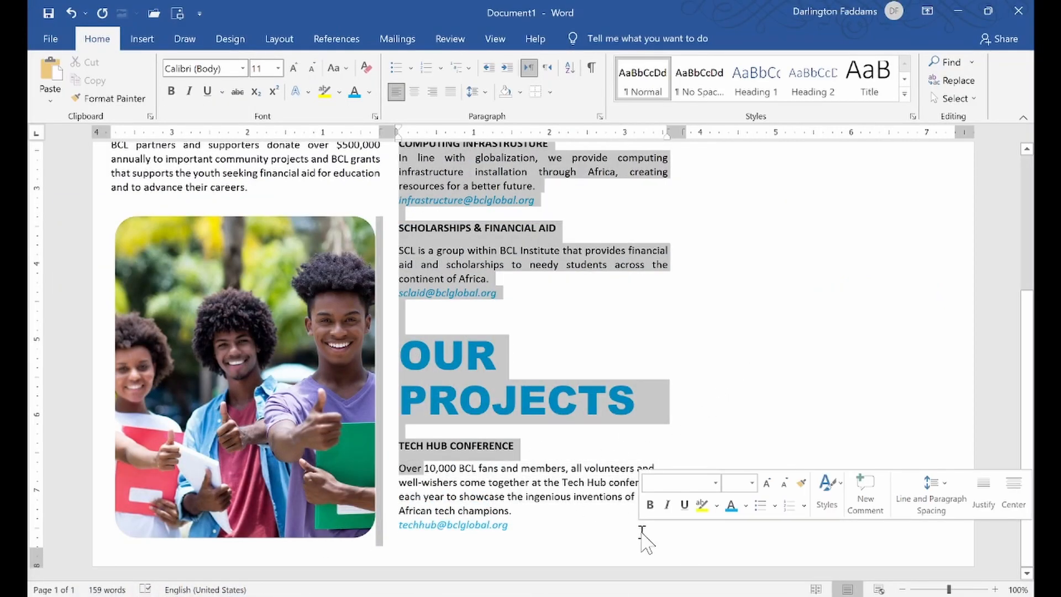
click(523, 453)
drag(511, 524, 430, 463)
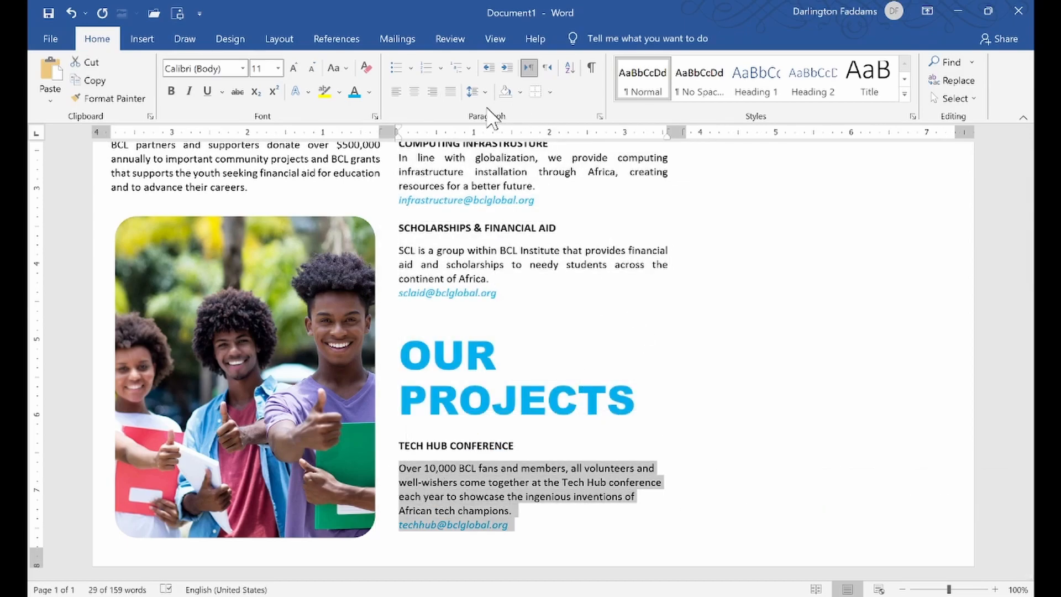
click(451, 92)
click(552, 434)
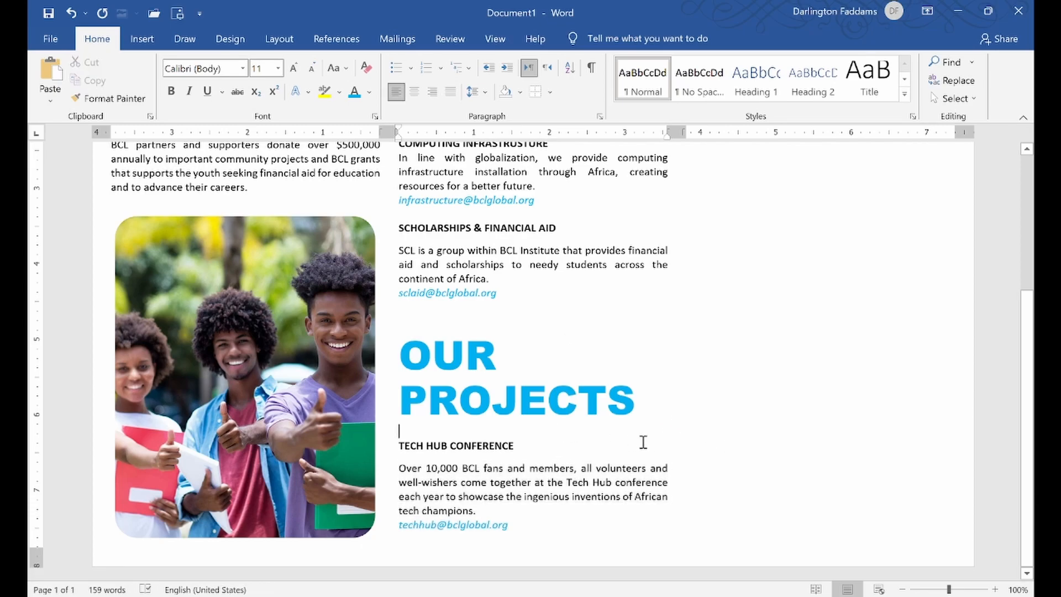
- Review both finished columns of the brochure and compare them with BCL BROCHURE.pdf in the browser, then return to Word
scroll(685, 387, up, 3)
scroll(625, 300, up, 2)
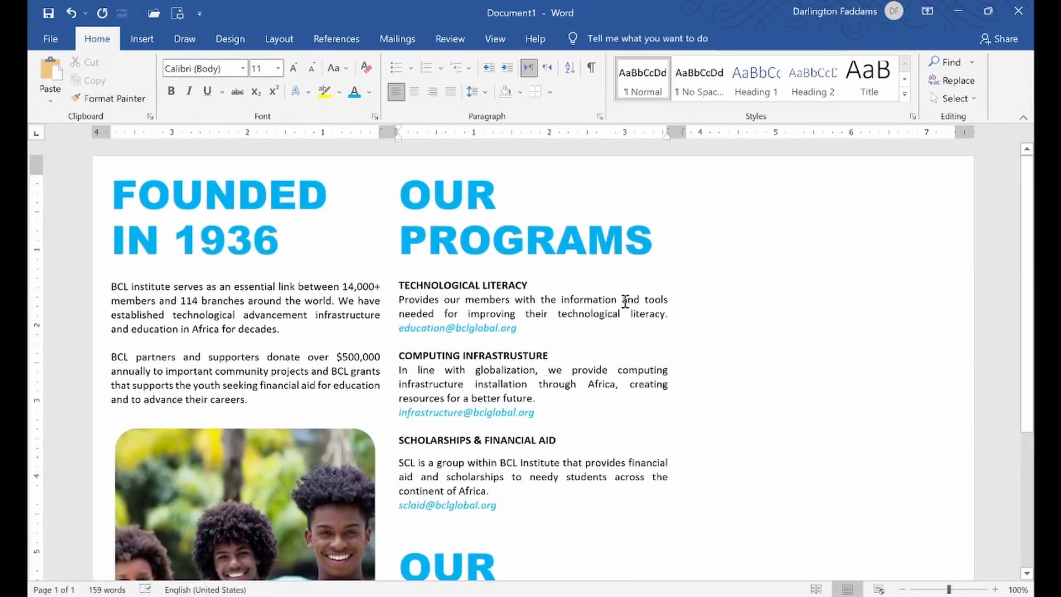
scroll(570, 355, down, 4)
scroll(553, 356, down, 1)
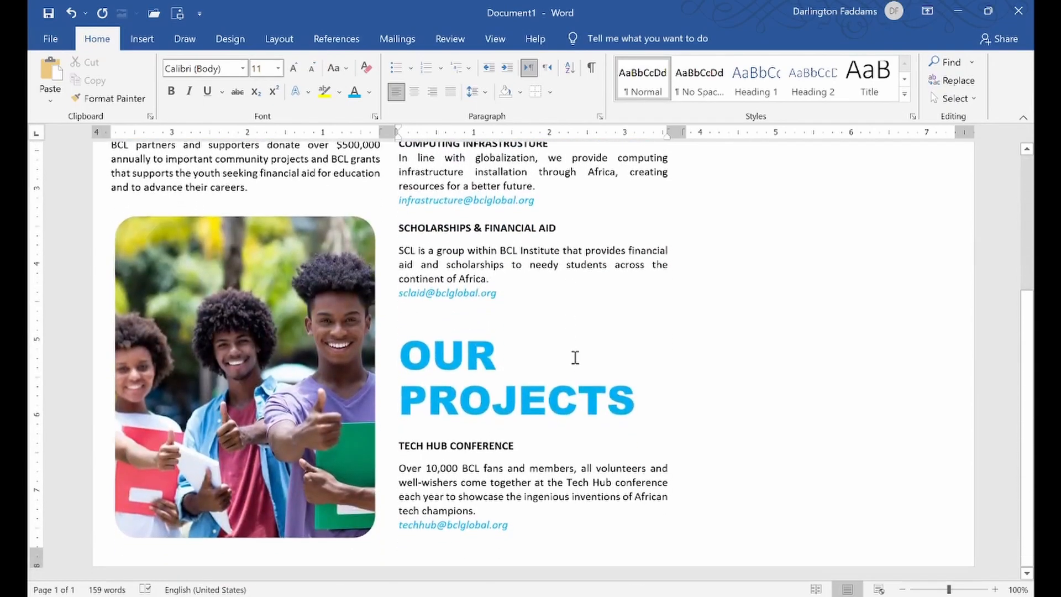
scroll(625, 320, up, 3)
scroll(619, 276, up, 2)
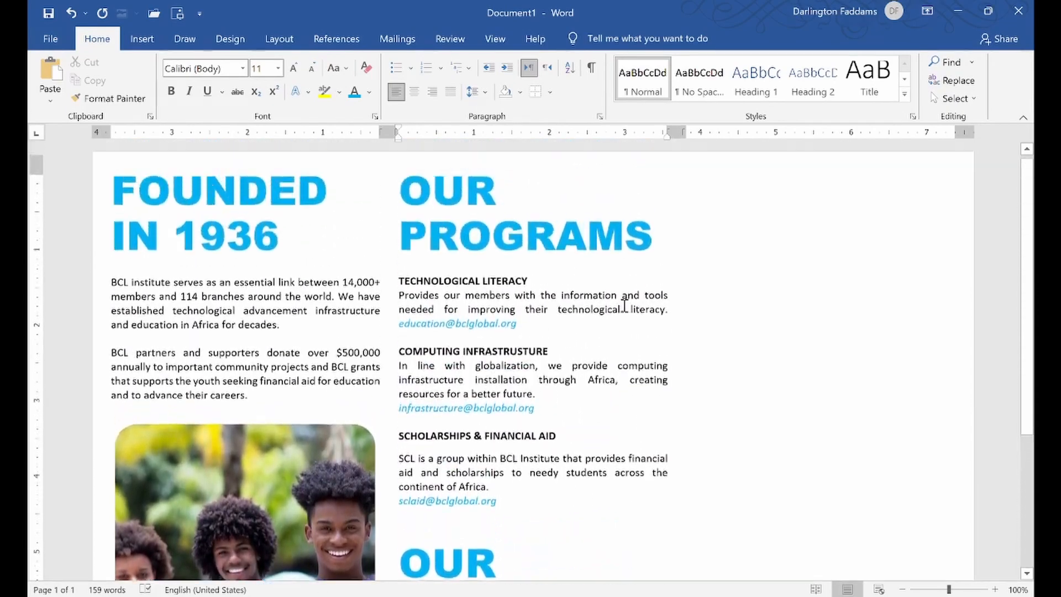
scroll(640, 304, down, 5)
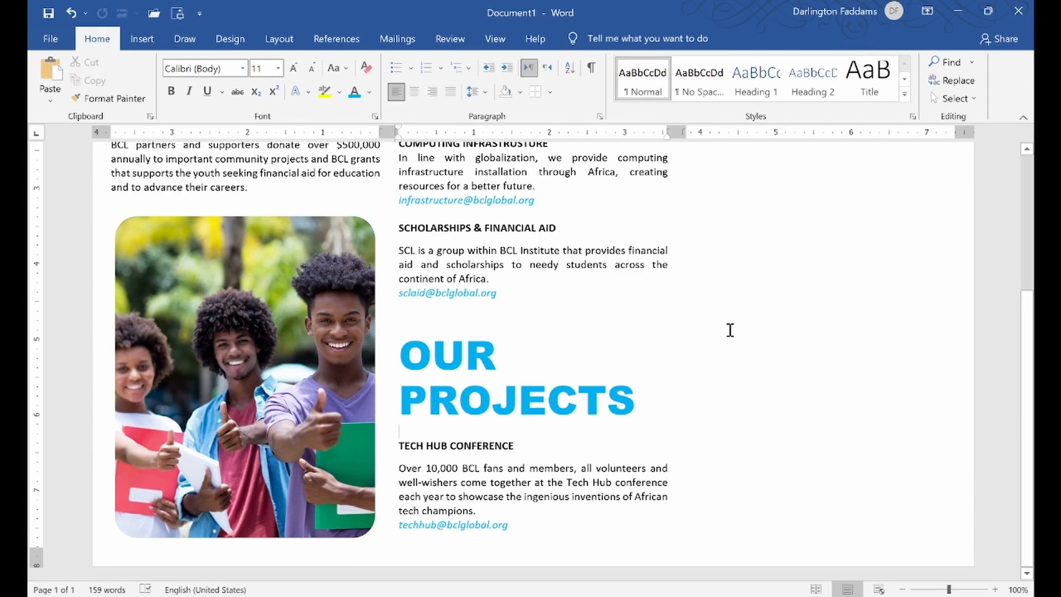
scroll(730, 326, up, 5)
scroll(768, 304, up, 1)
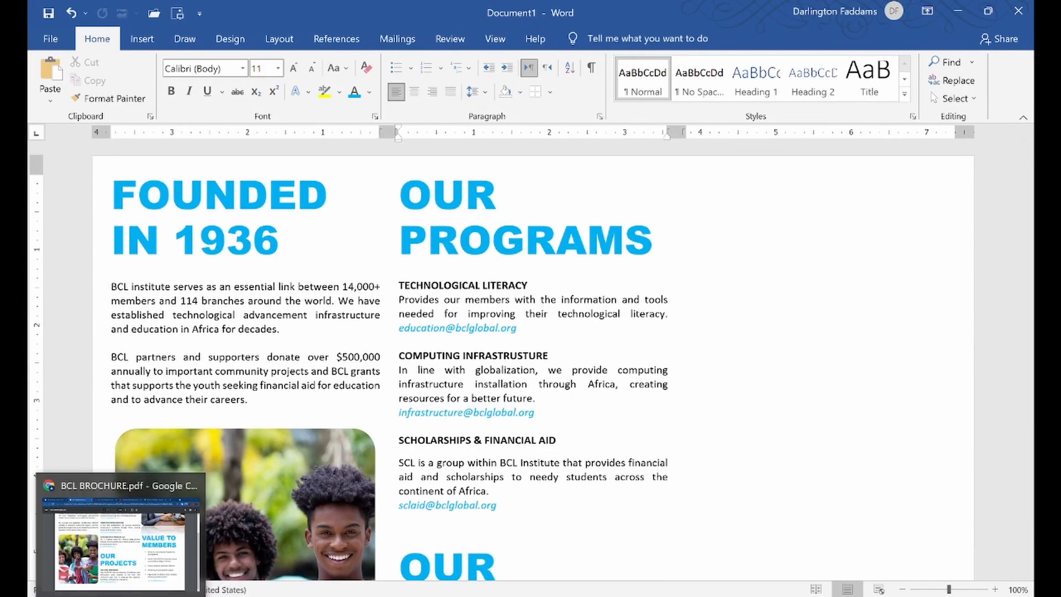
click(121, 595)
scroll(823, 401, up, 3)
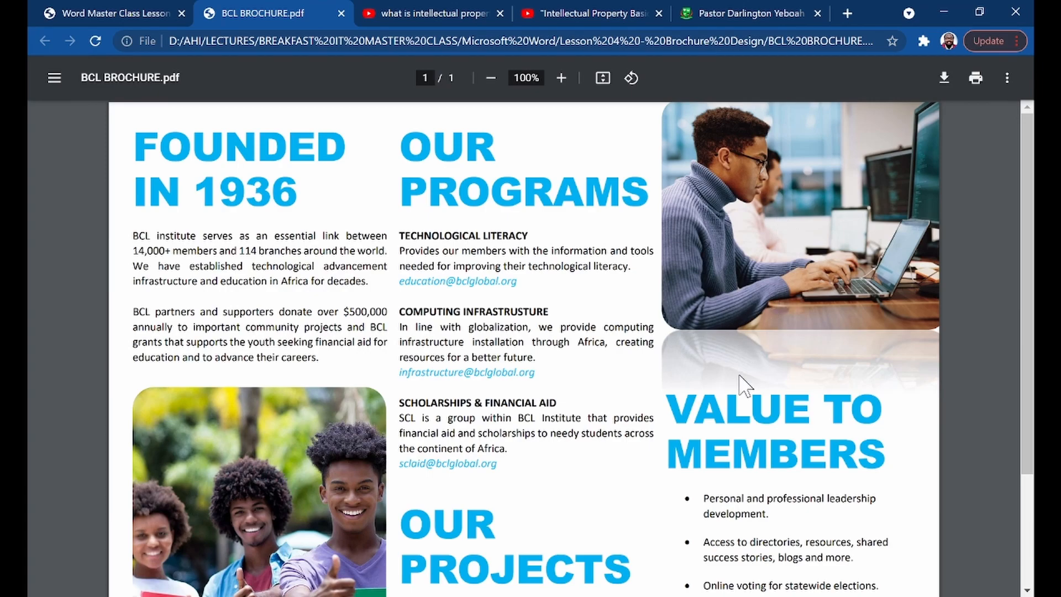
click(591, 596)
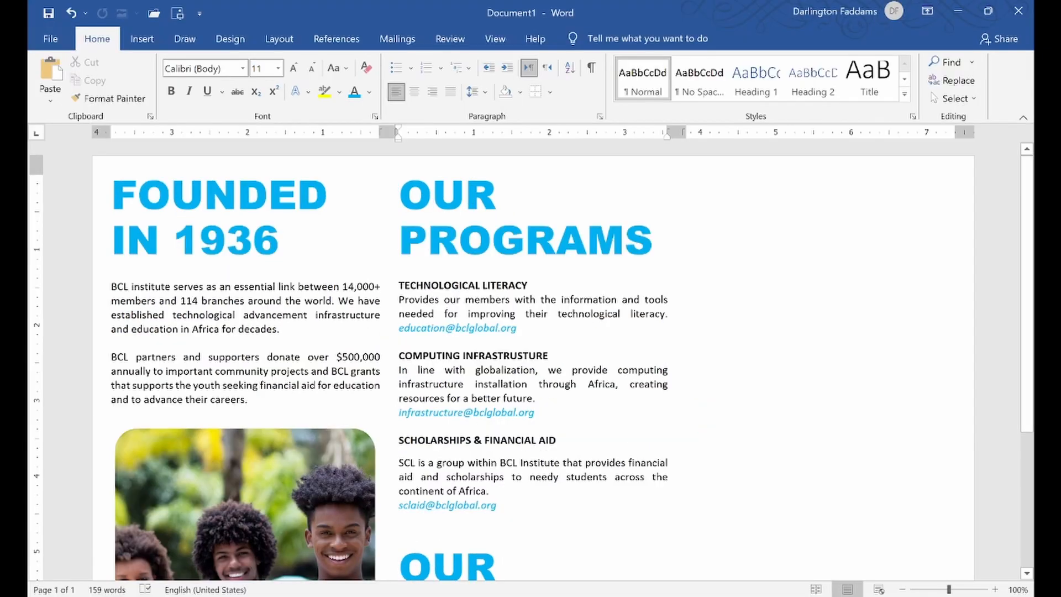
- Start a new paragraph after the conference e-mail line to continue in the third column, and undo the automatic hyperlink
click(728, 200)
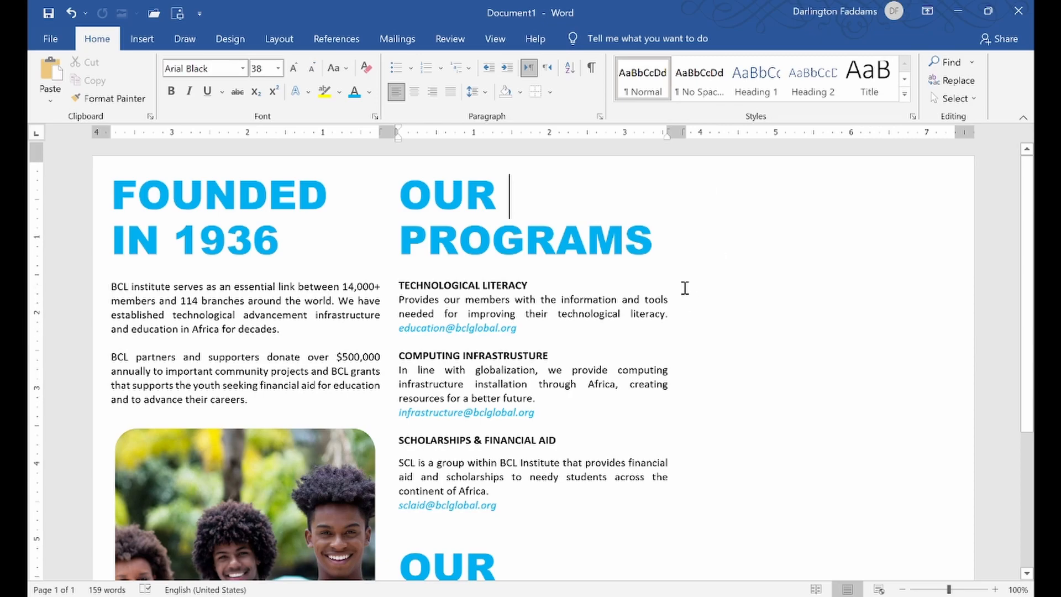
scroll(663, 276, down, 4)
click(547, 547)
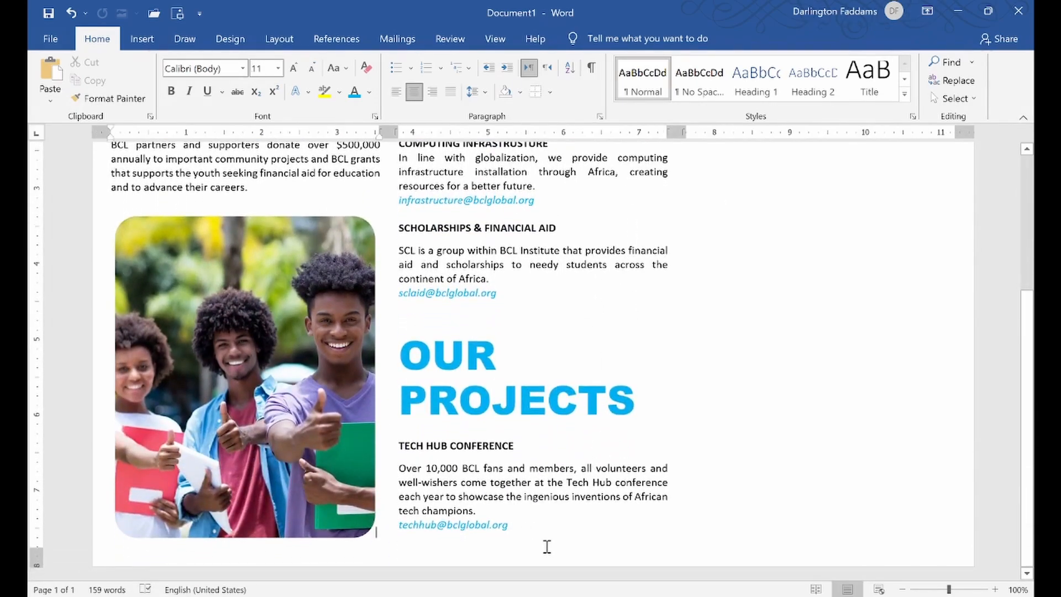
click(552, 513)
click(557, 528)
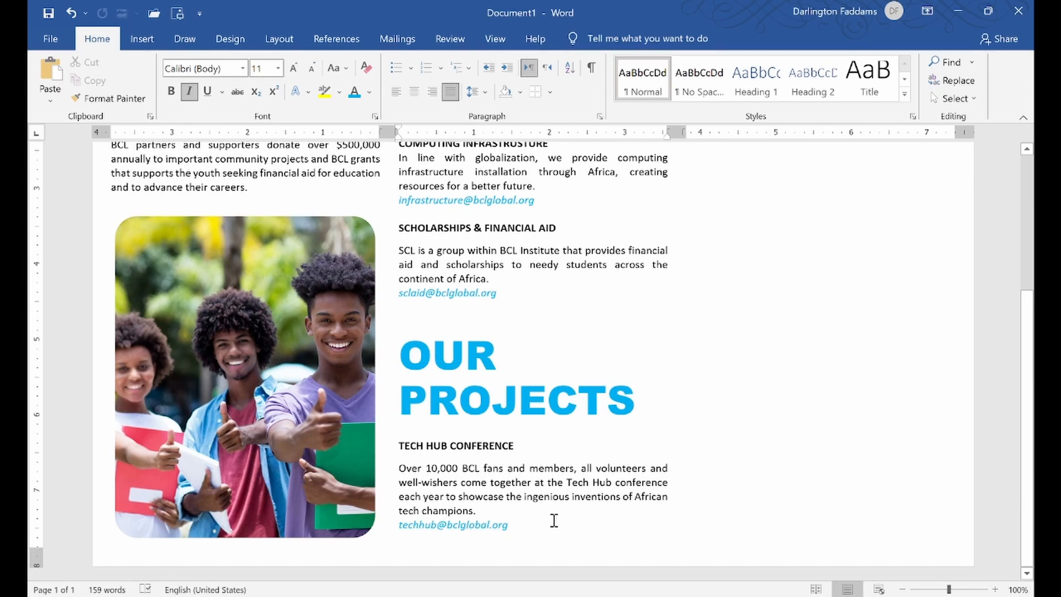
key(Return)
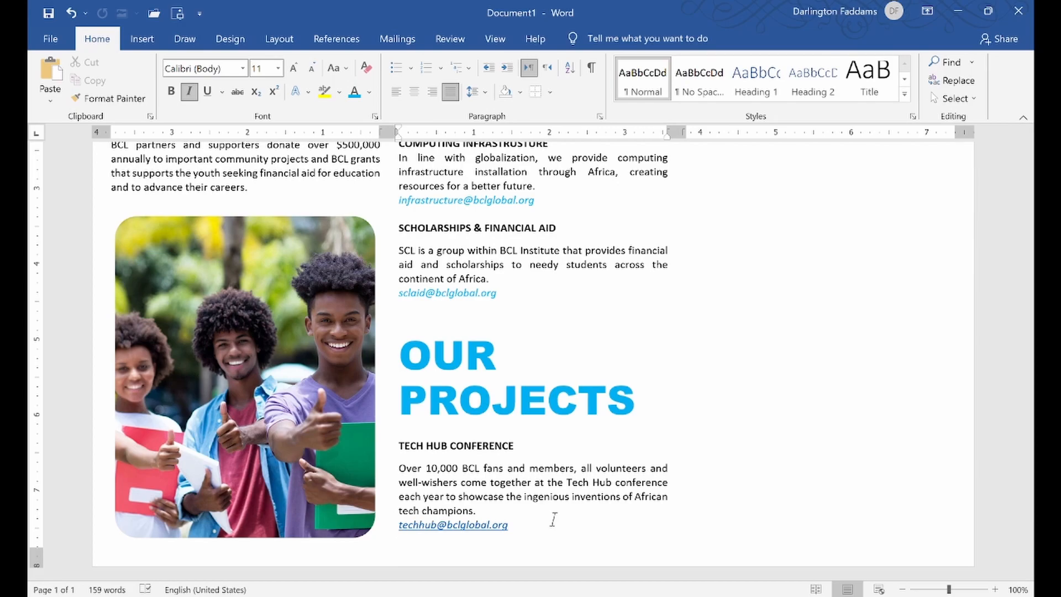
key(ctrl+z)
scroll(553, 519, up, 6)
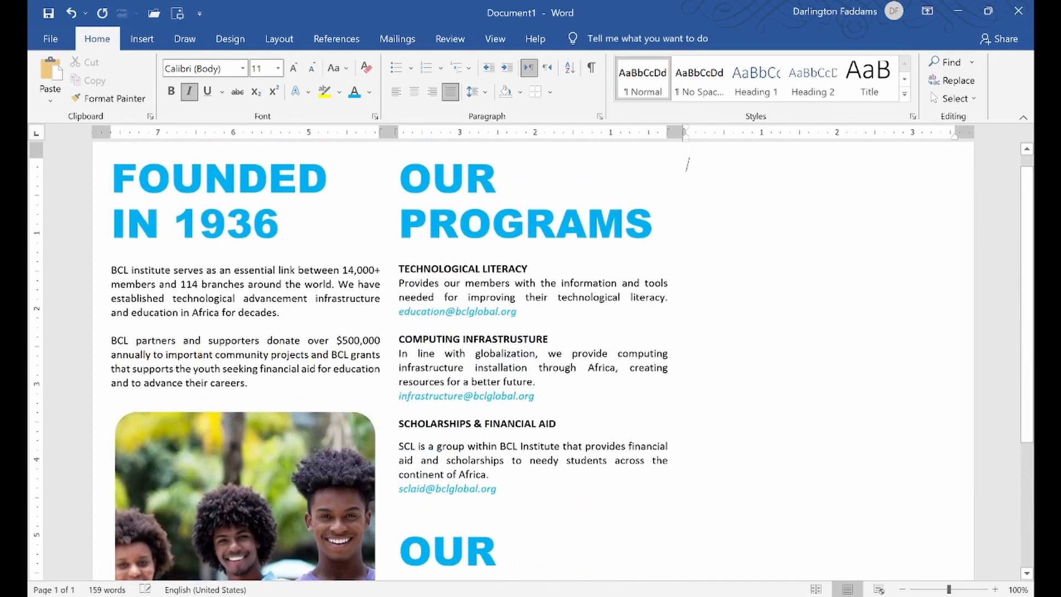
scroll(729, 173, up, 1)
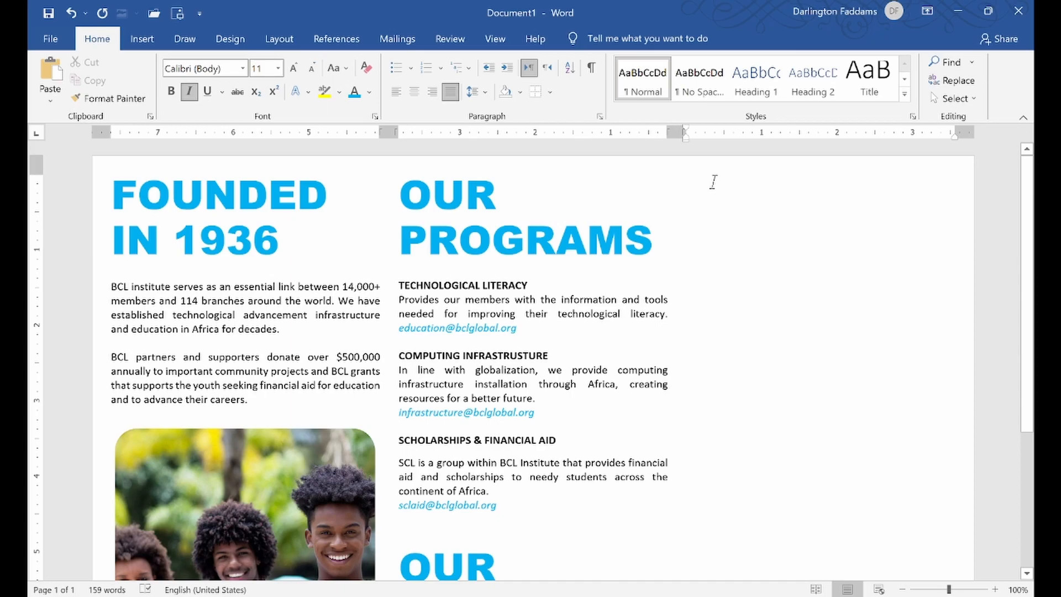
- Enter about three lines of random filler text in capitals at the start of the third column
text(AKSDJHL AS)
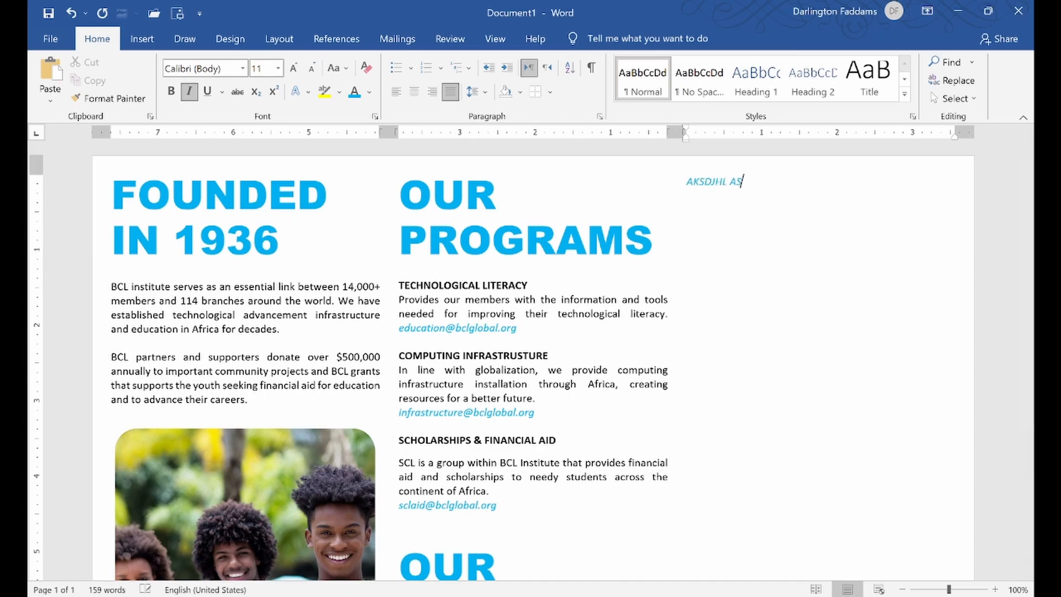
text(FA;SDFJASDK FASDKJFSA F SLDKAJSL F)
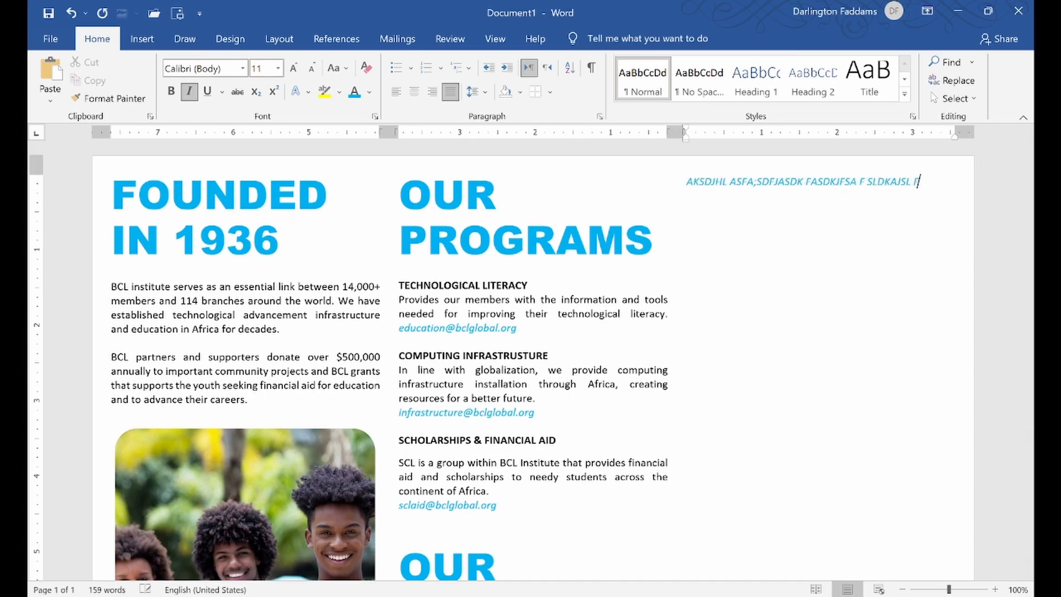
text(LSADFJ SALDFJAS LDKFJSALDF SLKDFJA DLFA)
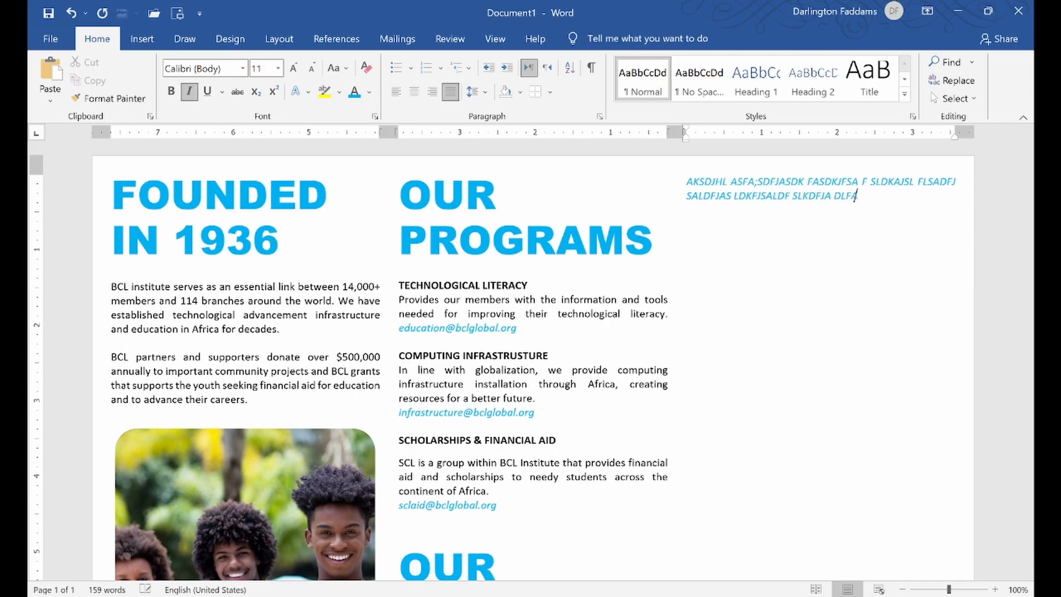
text(SDJLASKJF SLJFASLSAJLKJLASKFJ )
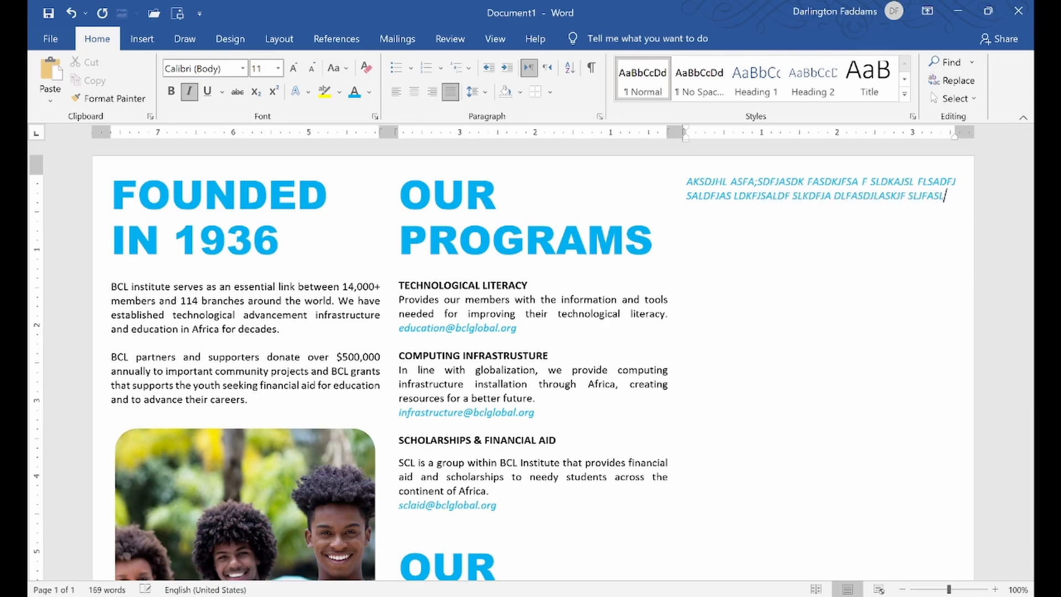
text(SDLKF JS)
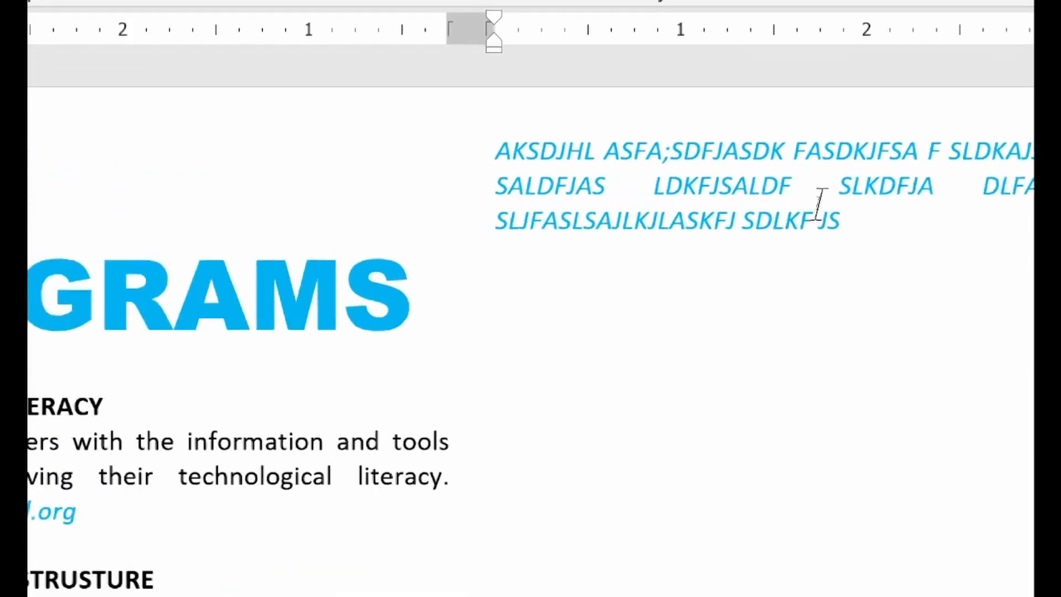
- Apply the Normal style to the filler text in the third column and delete the text
drag(658, 227, 204, 154)
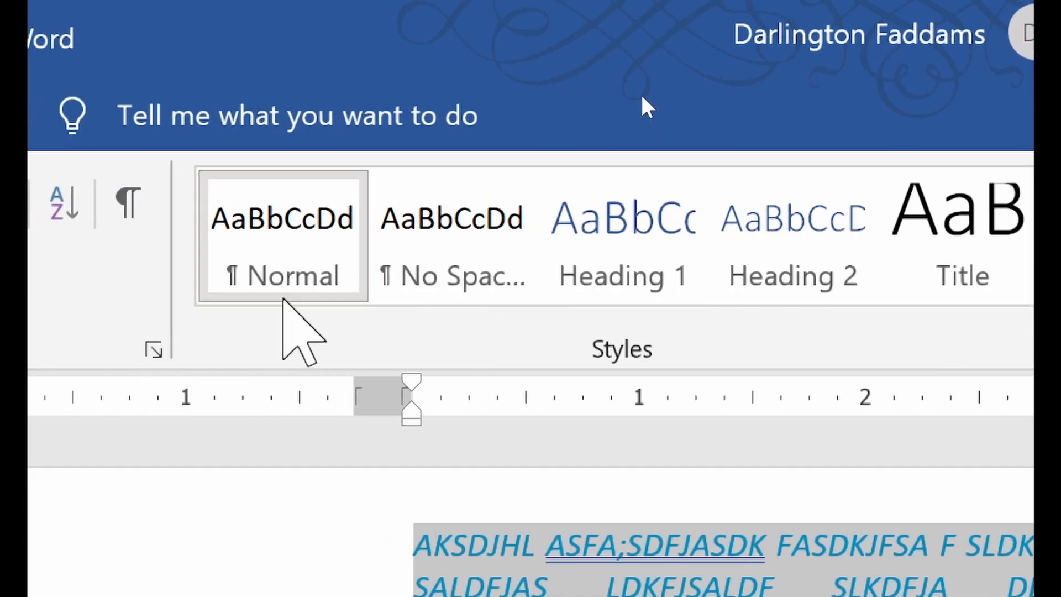
click(249, 246)
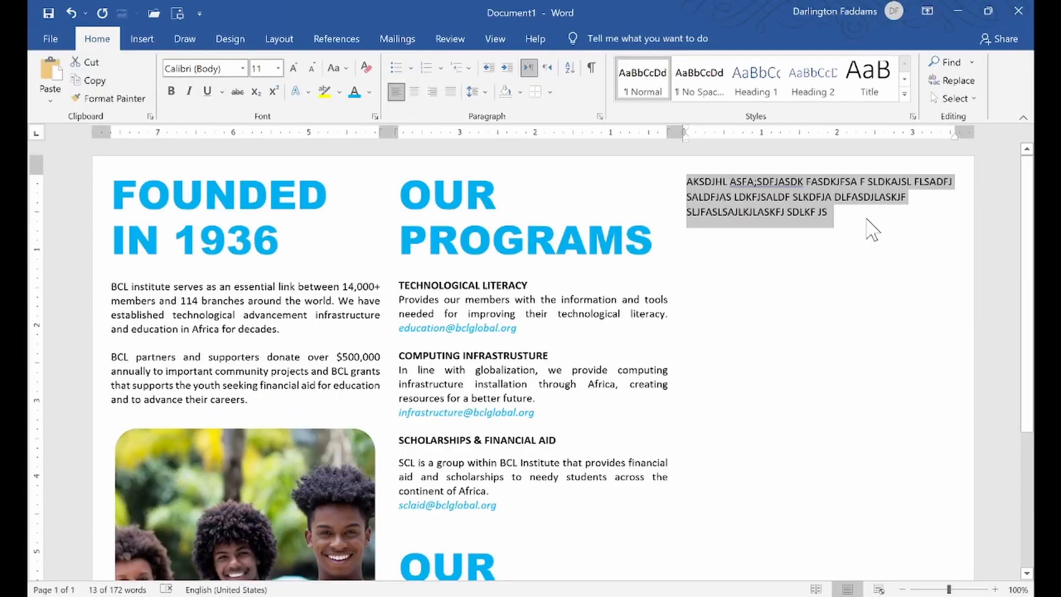
key(Delete)
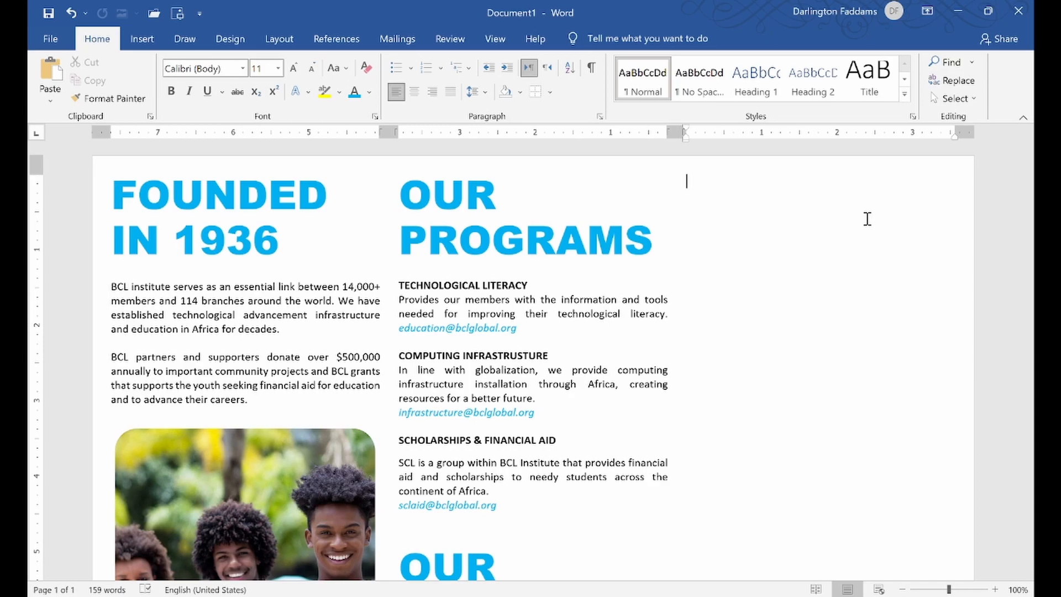
key(ctrl+z)
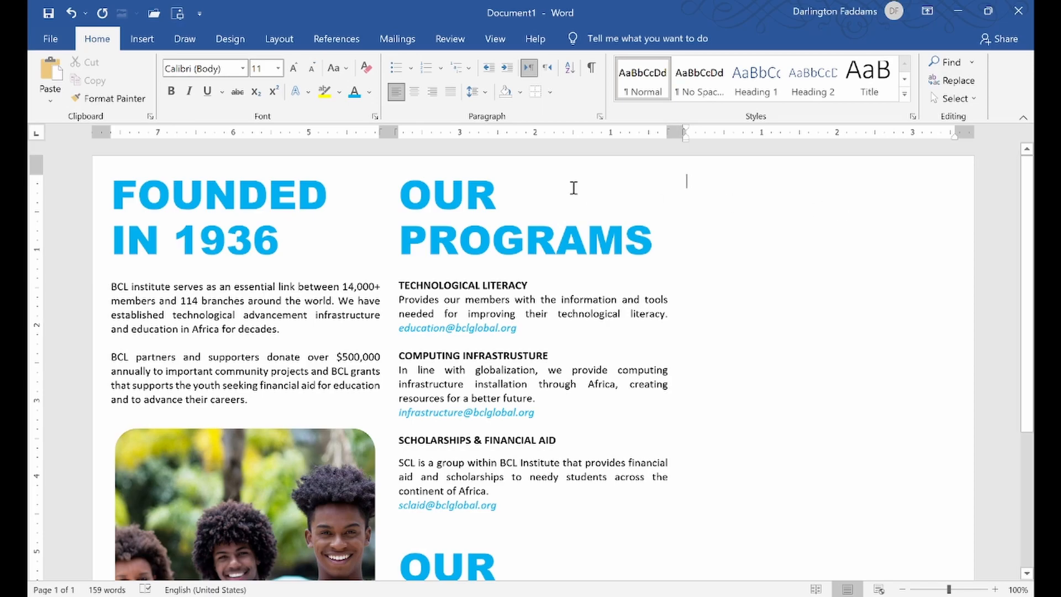
- Insert the picture BCL-Brochure-Photo-2.jpg from this device at the start of the third column
click(138, 40)
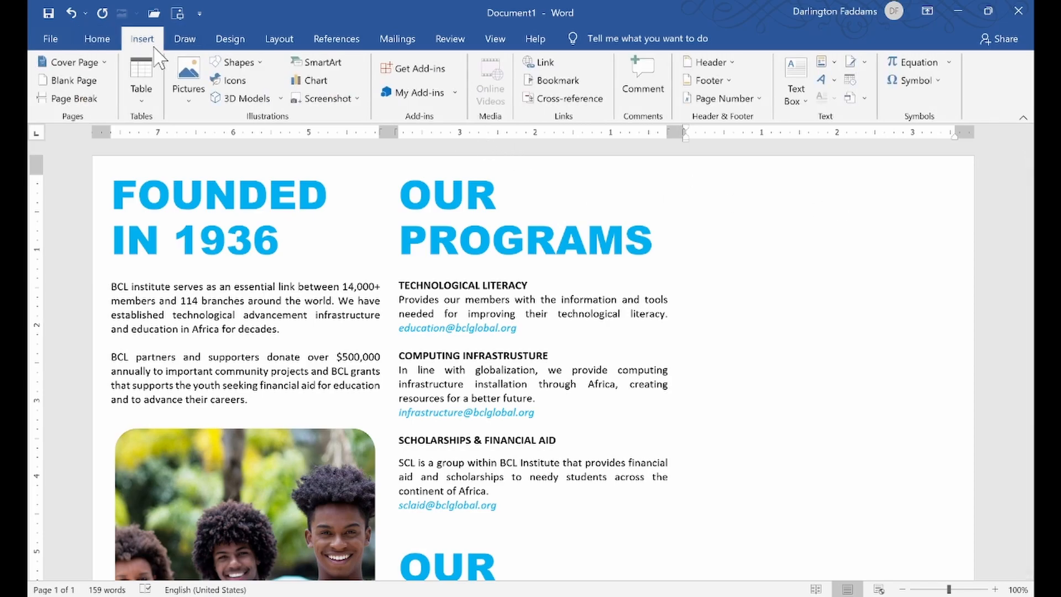
click(190, 92)
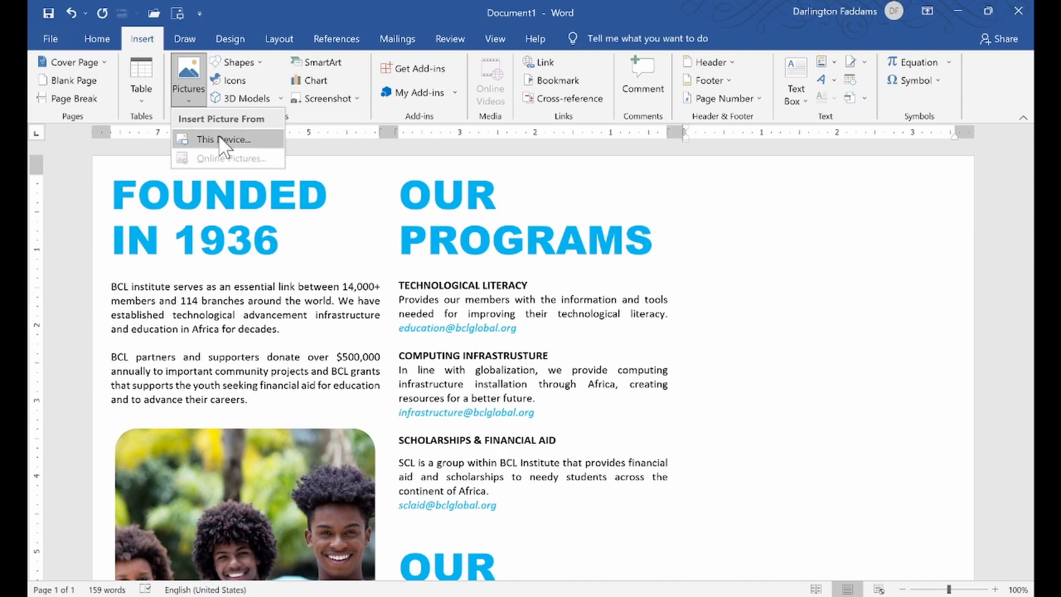
click(219, 138)
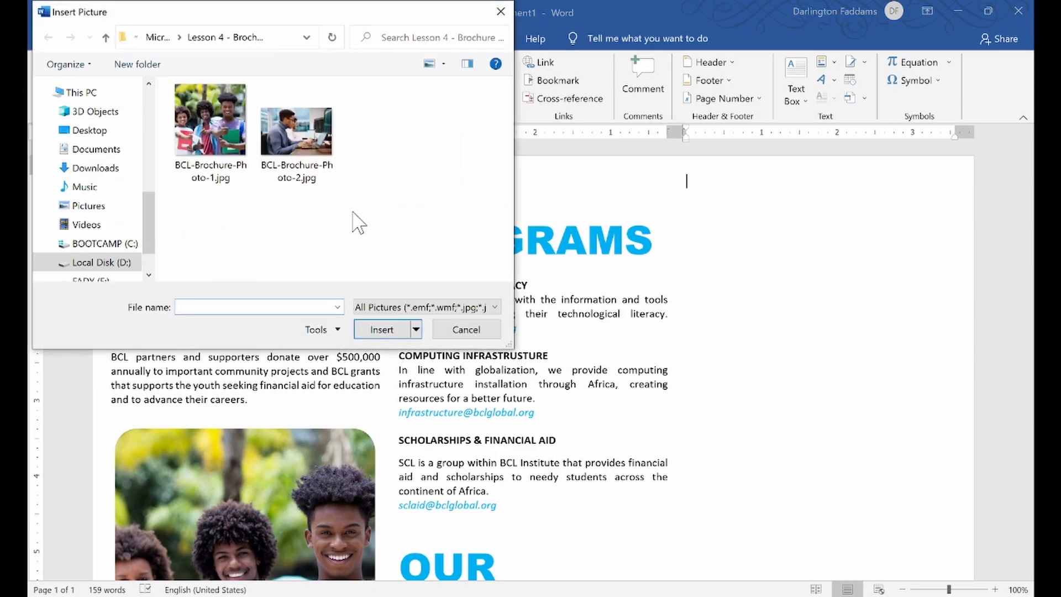
double_click(299, 128)
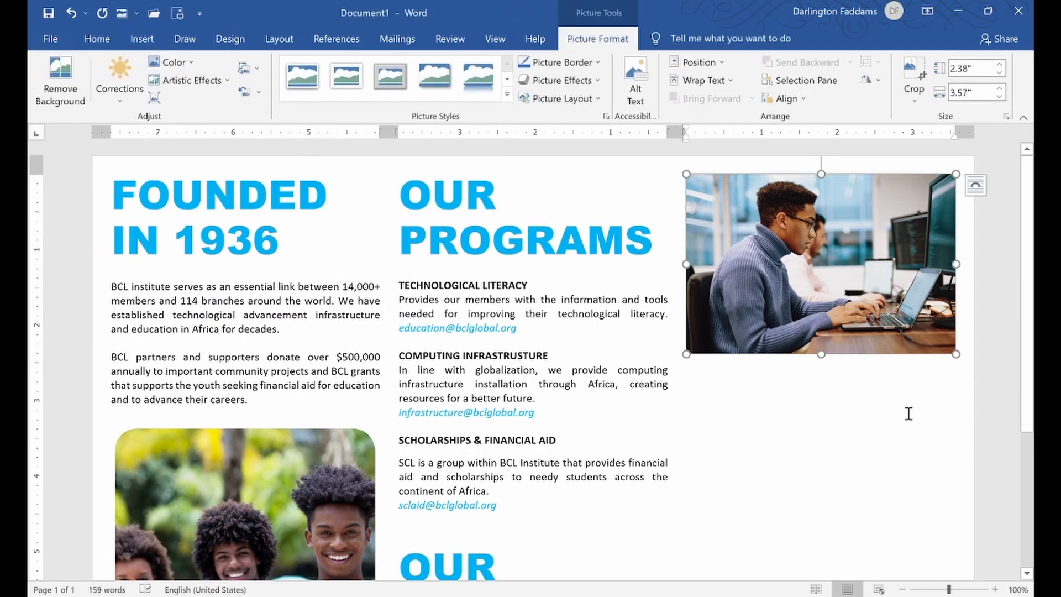
click(696, 466)
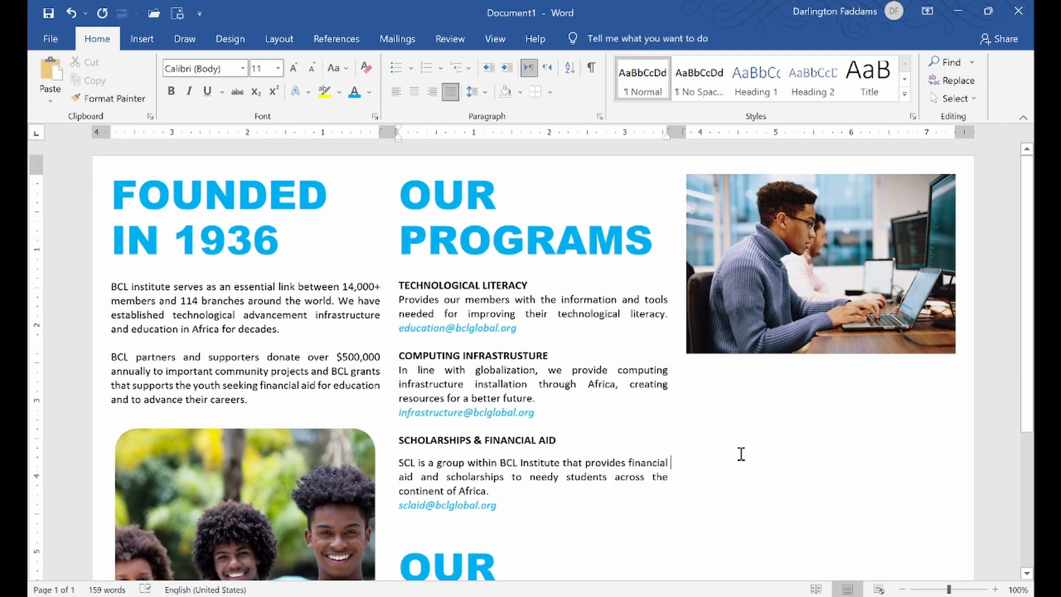
- Check the photo in BCL BROCHURE.pdf in the browser, and in Word apply the rounded picture style with a reflection to the inserted photo
click(151, 596)
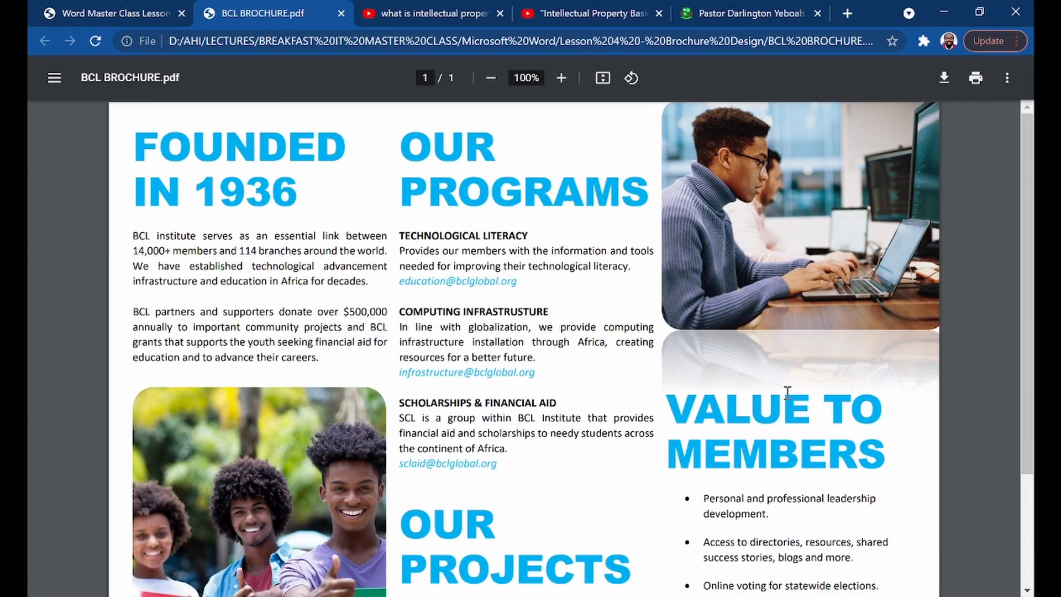
click(590, 596)
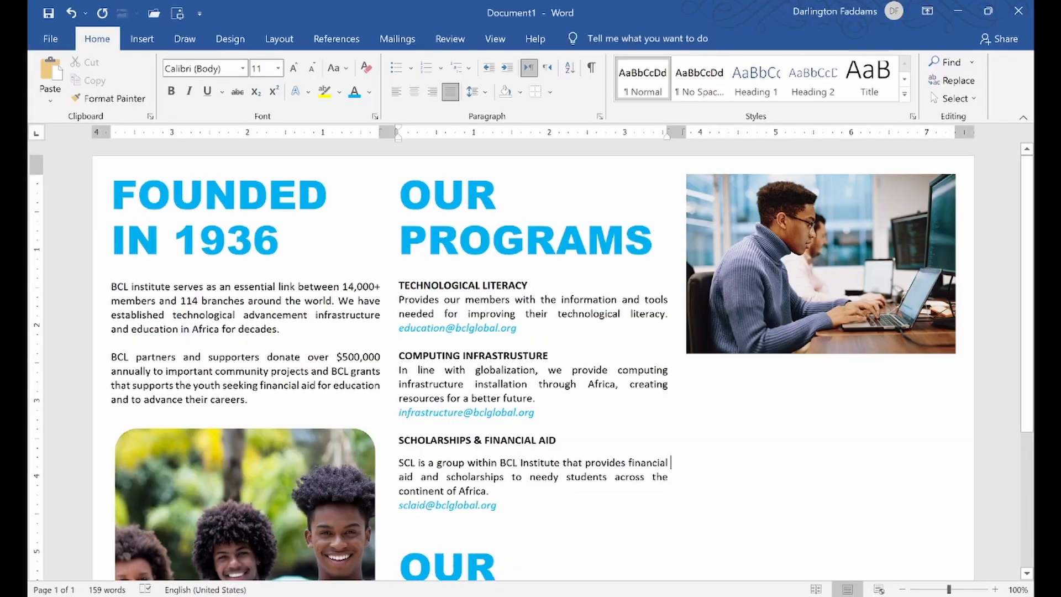
click(805, 278)
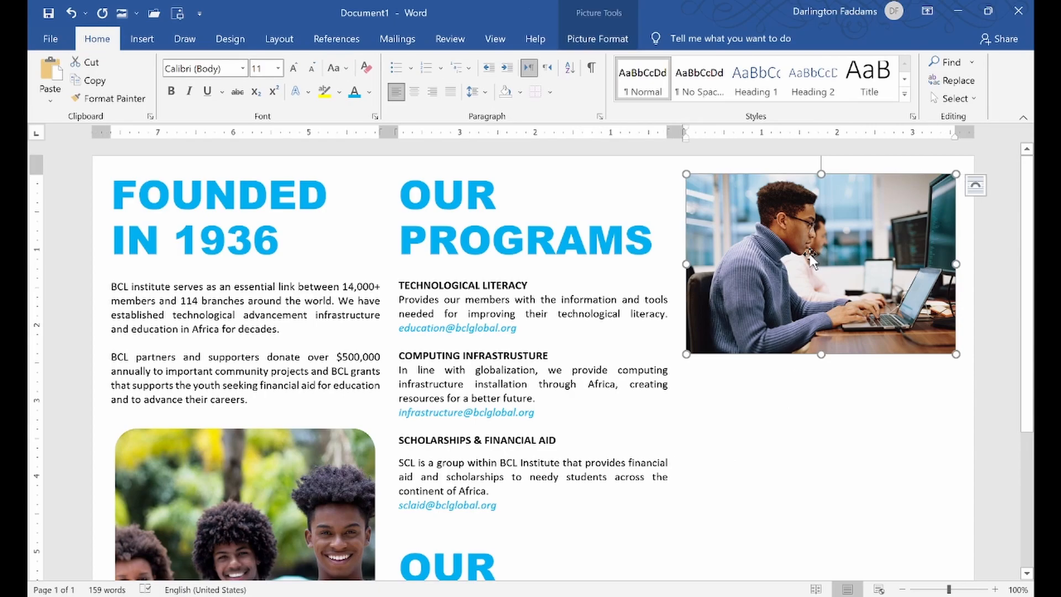
double_click(841, 229)
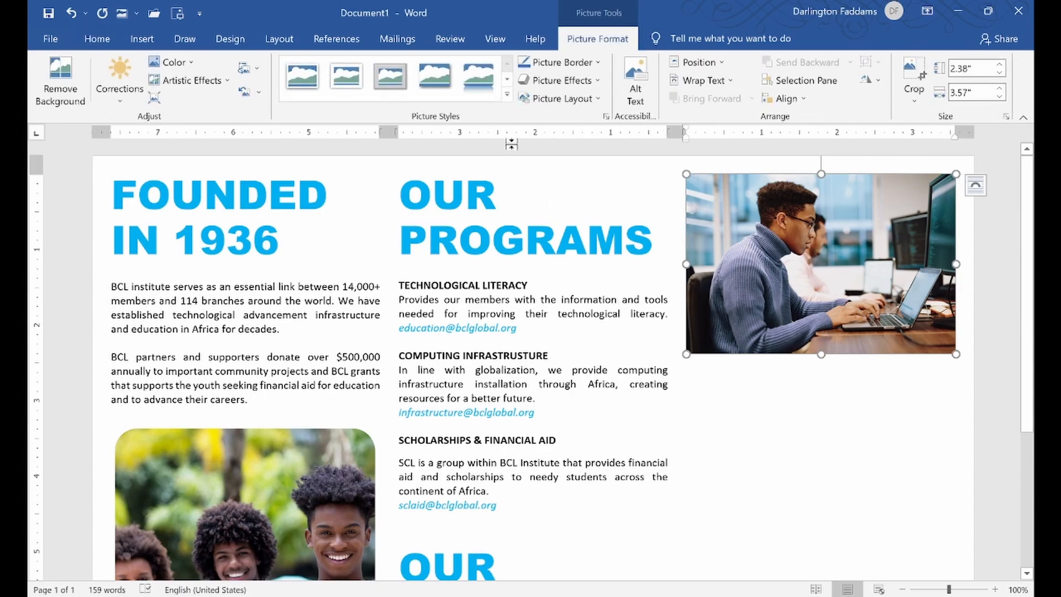
click(479, 73)
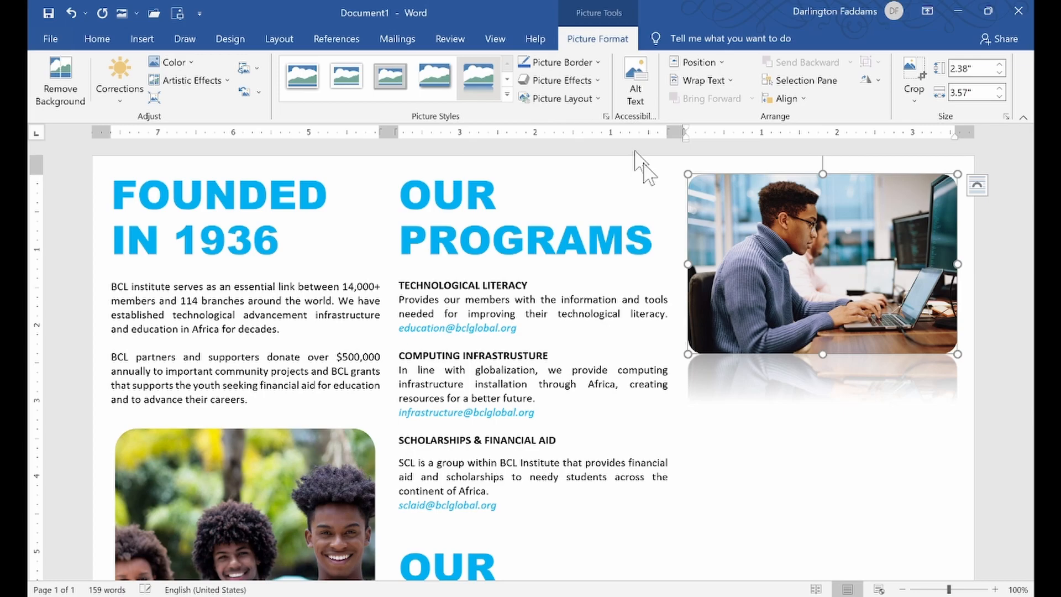
- Place the cursor below the third-column photo and compare the layout with BCL BROCHURE.pdf in the browser
click(617, 414)
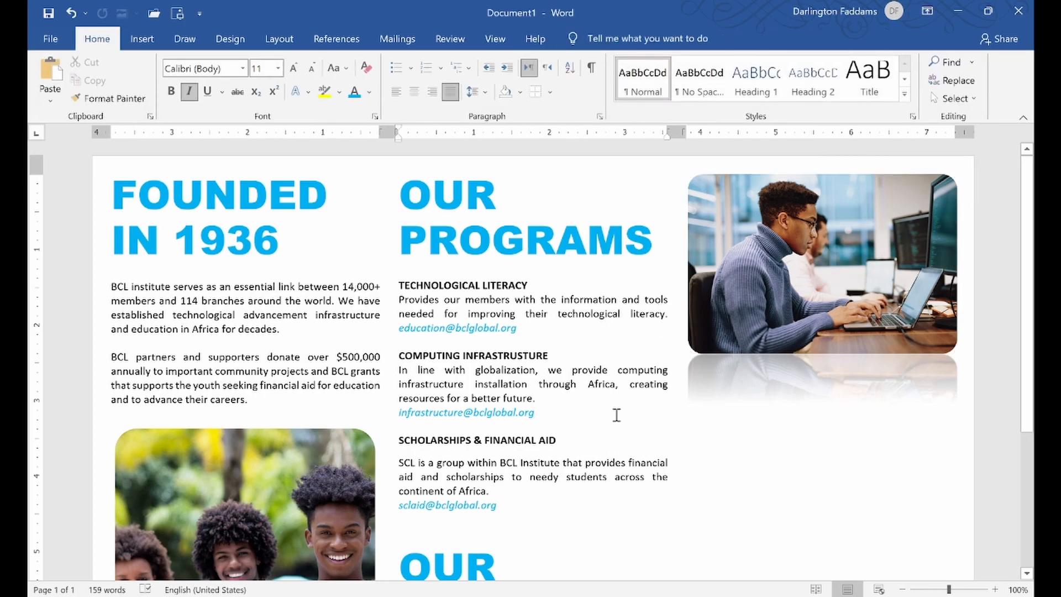
click(728, 424)
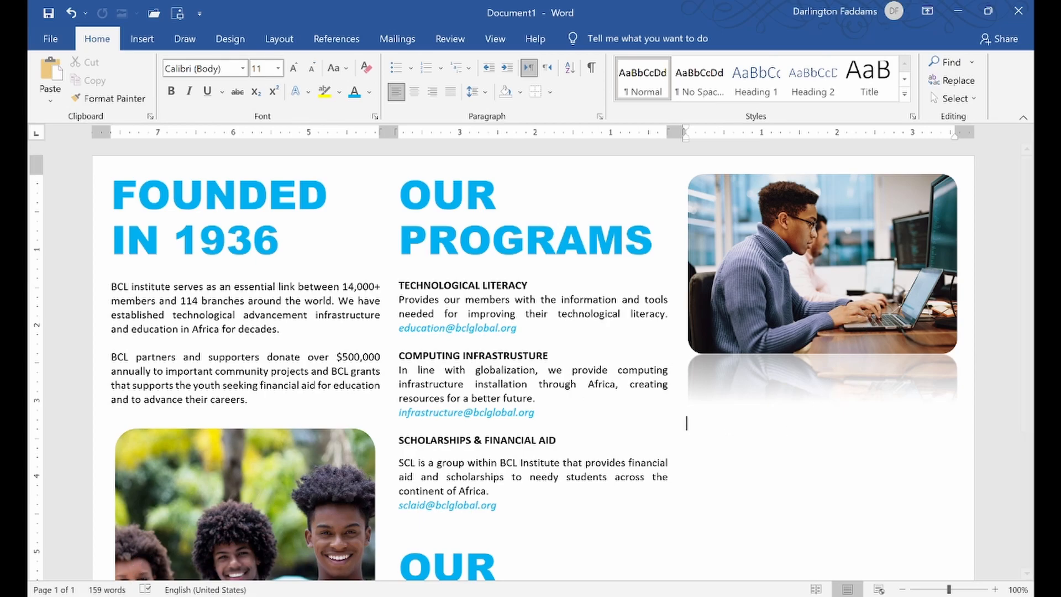
key(alt+Tab)
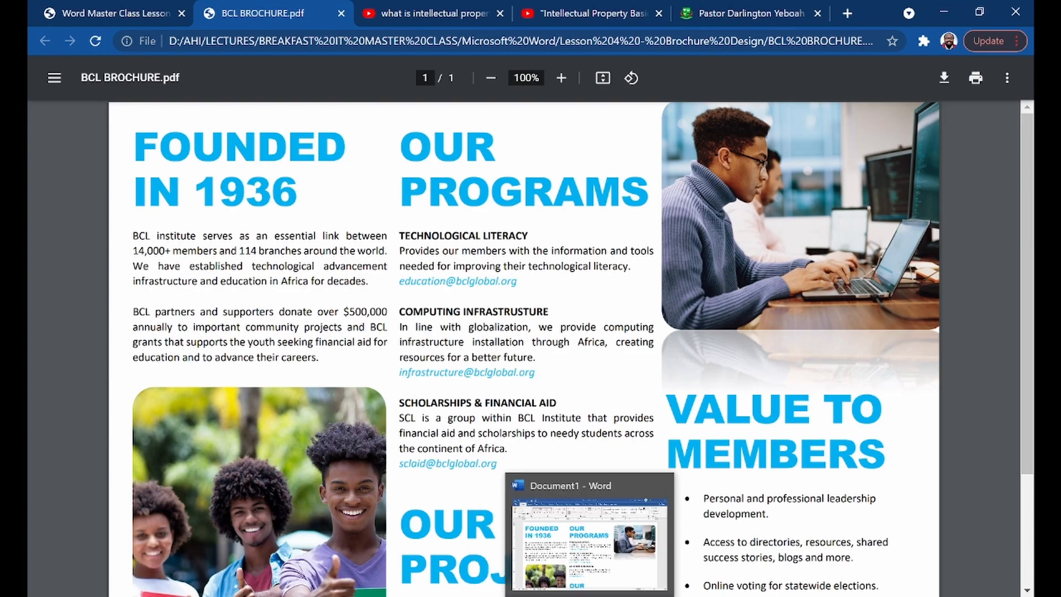
click(595, 595)
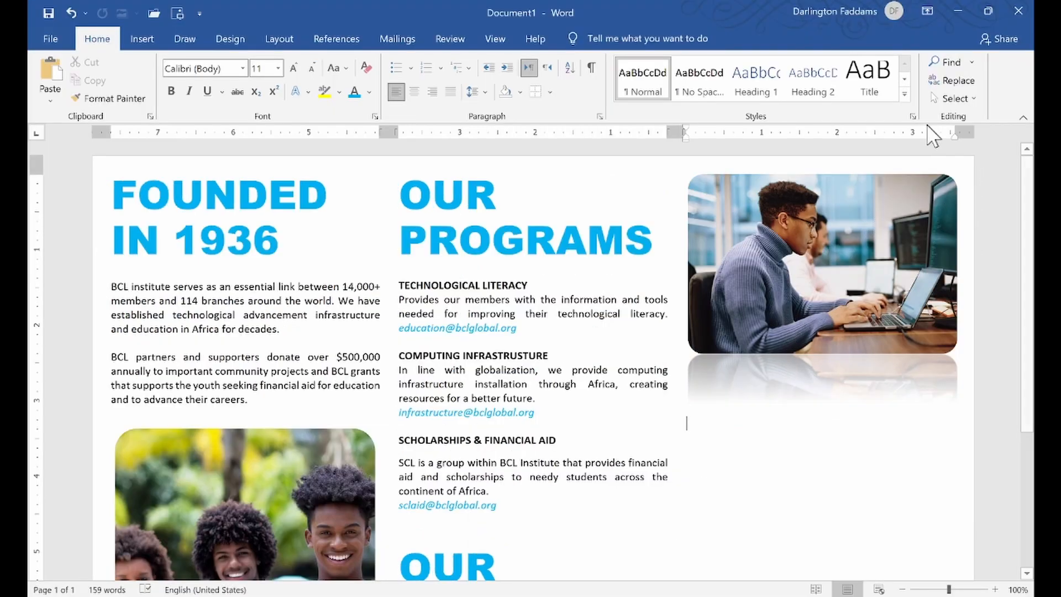
- Try to enlarge the third-column photo beyond the page's right edge, and undo the resize
click(849, 231)
drag(958, 171, 1021, 173)
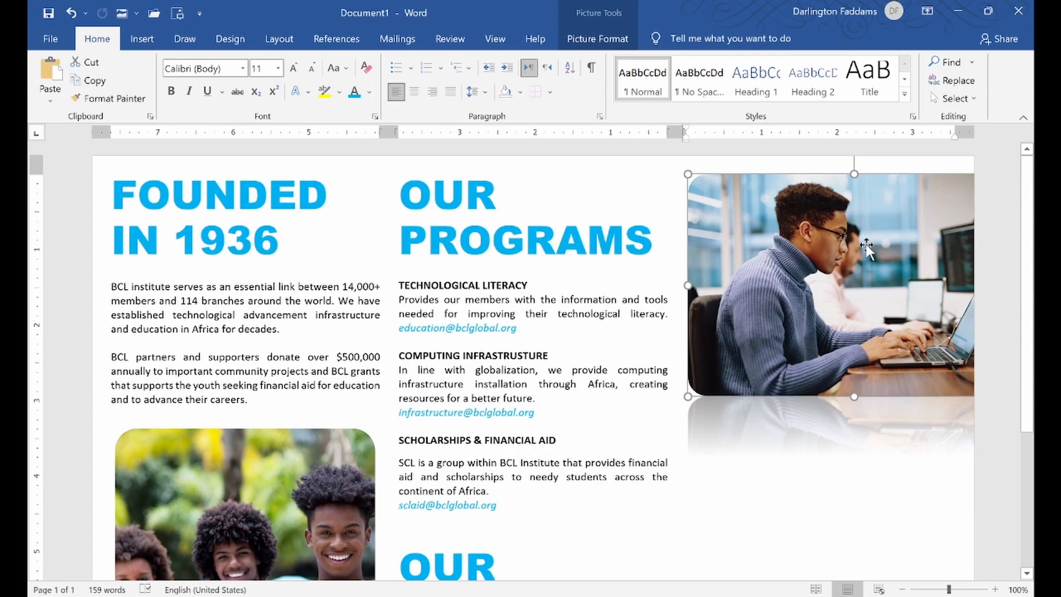
key(ctrl+z)
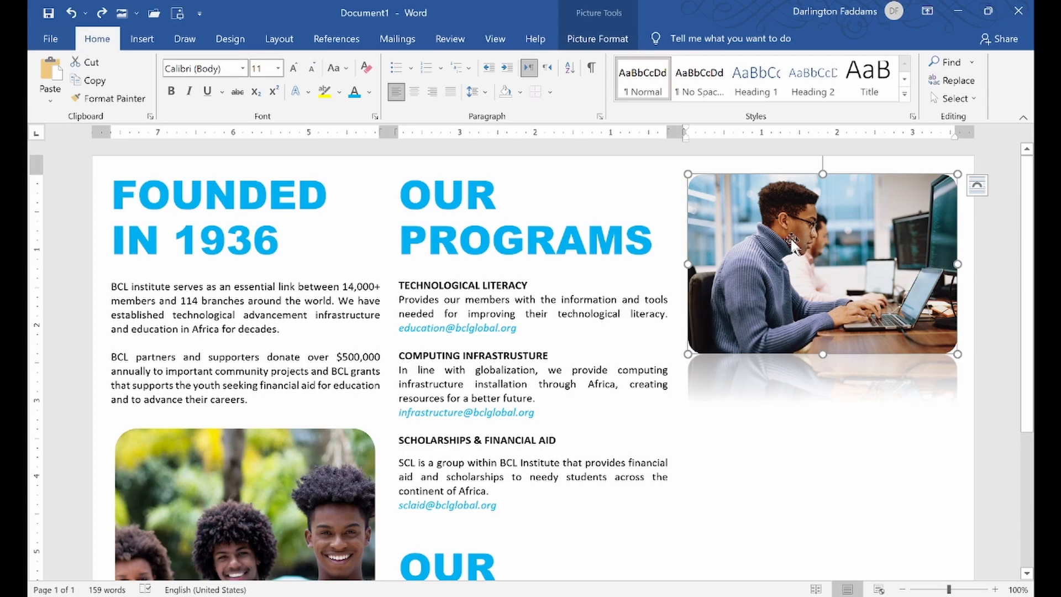
- Add two blank lines below the reflected photo in the third column
click(715, 413)
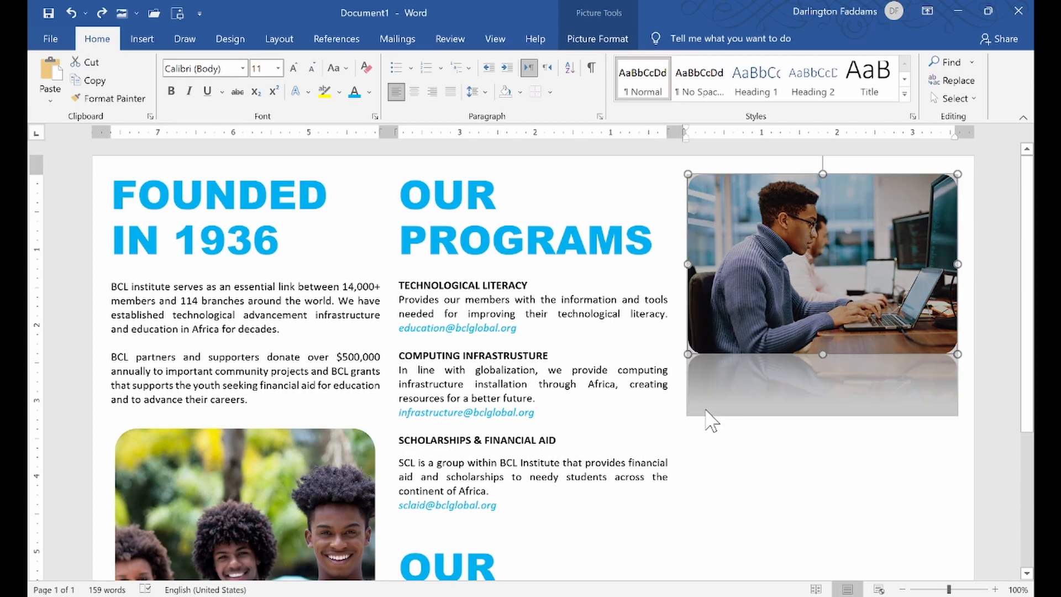
click(696, 424)
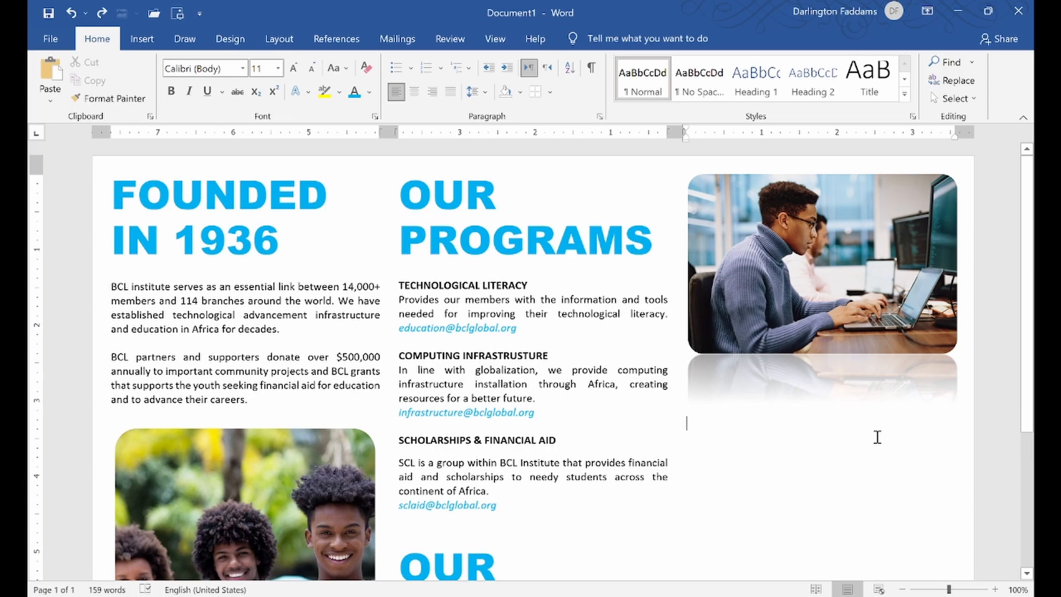
key(Return)
key(Return)
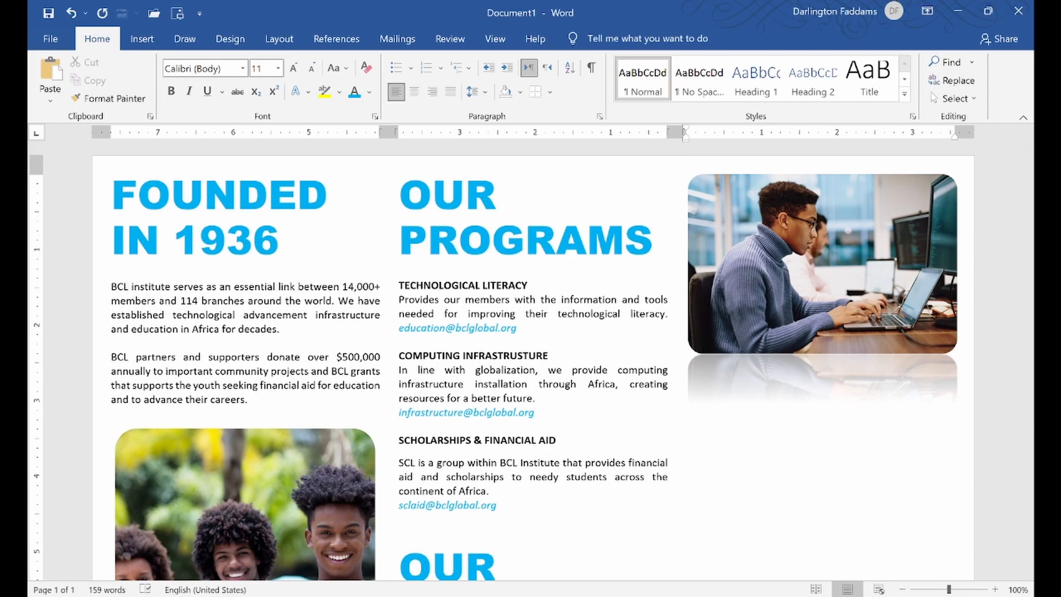
- Set the third-column photo's text wrapping to In Front of Text
click(831, 238)
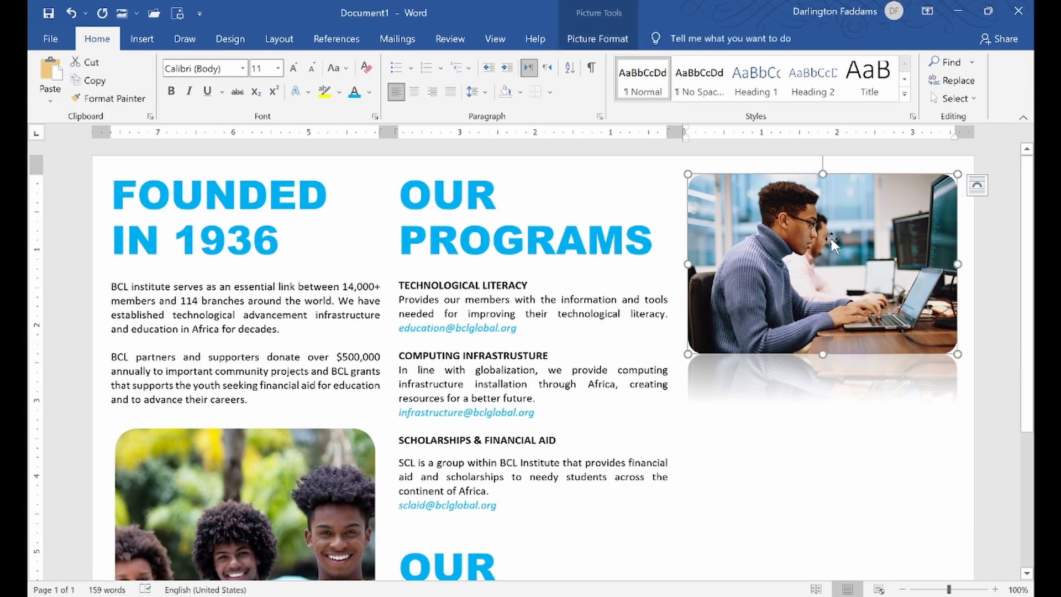
double_click(869, 214)
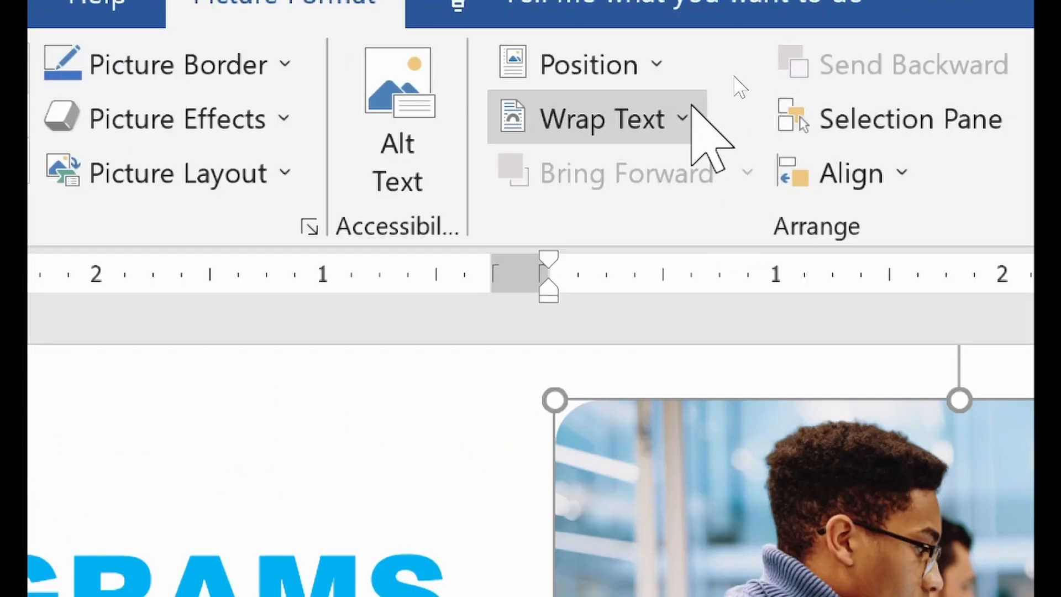
click(692, 108)
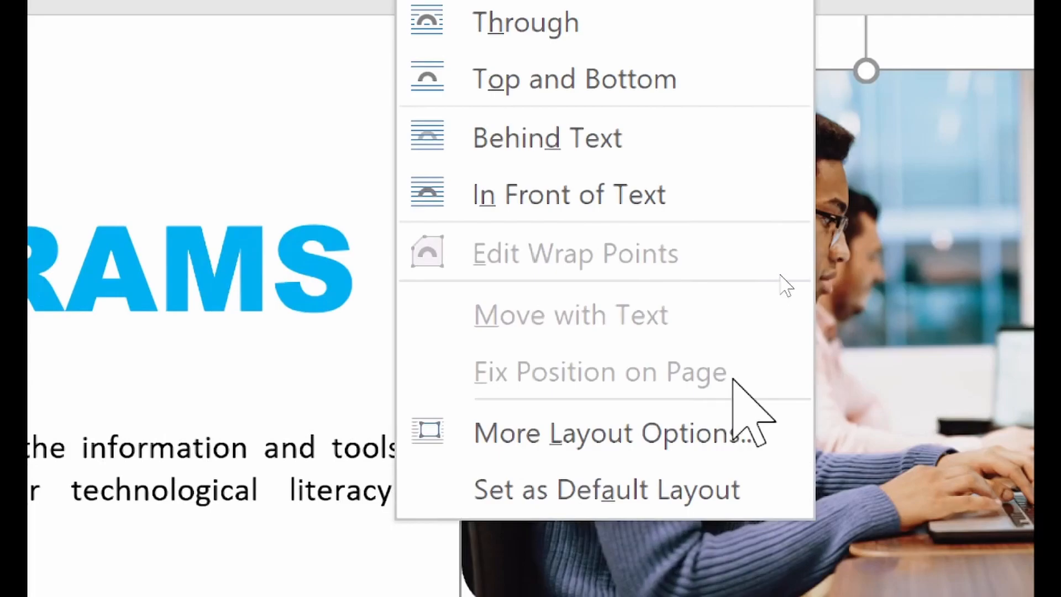
click(483, 190)
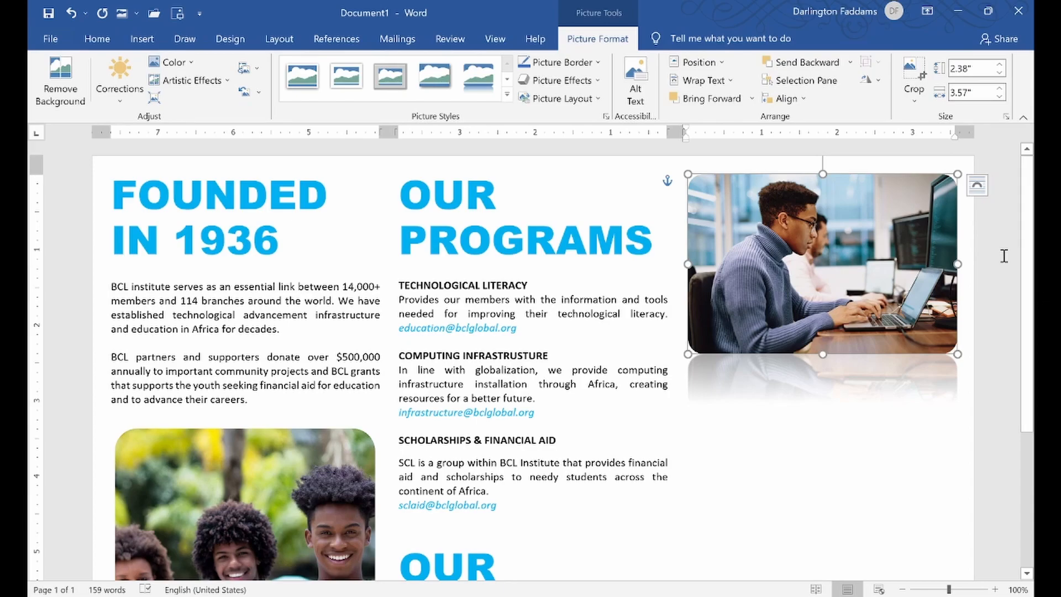
- Try enlarging the third-column photo to 2.67" by 4", compare it with BCL BROCHURE.pdf in the browser, and undo the resize in Word
drag(957, 174, 974, 153)
click(159, 596)
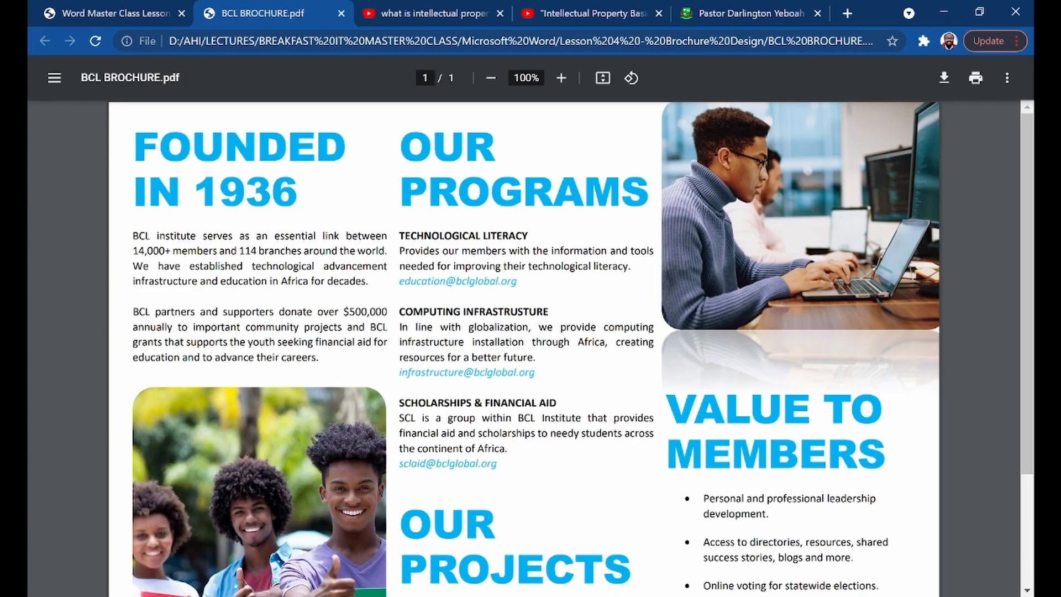
key(alt+Tab)
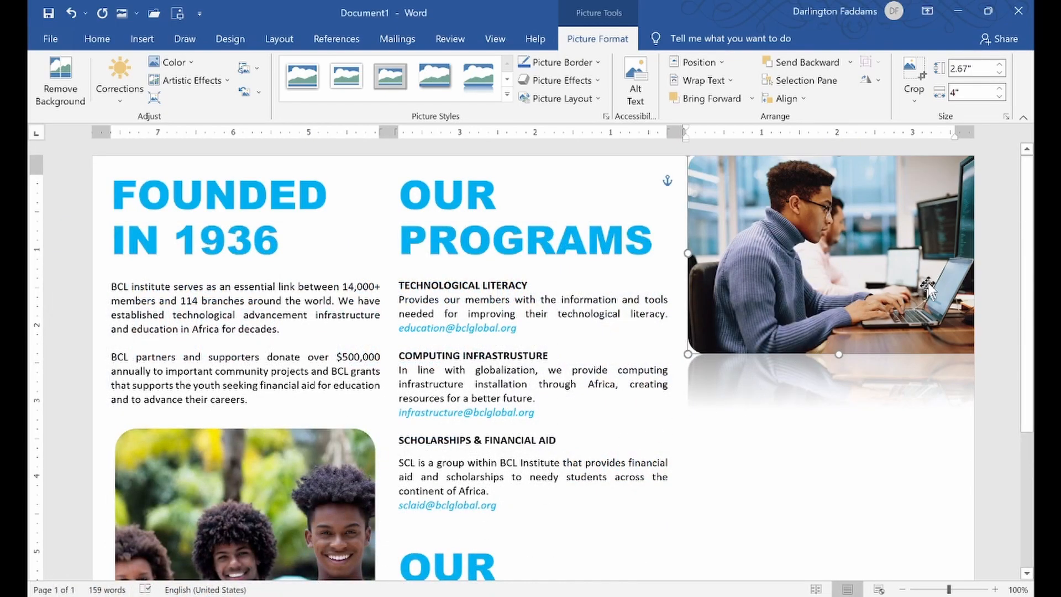
key(ctrl+z)
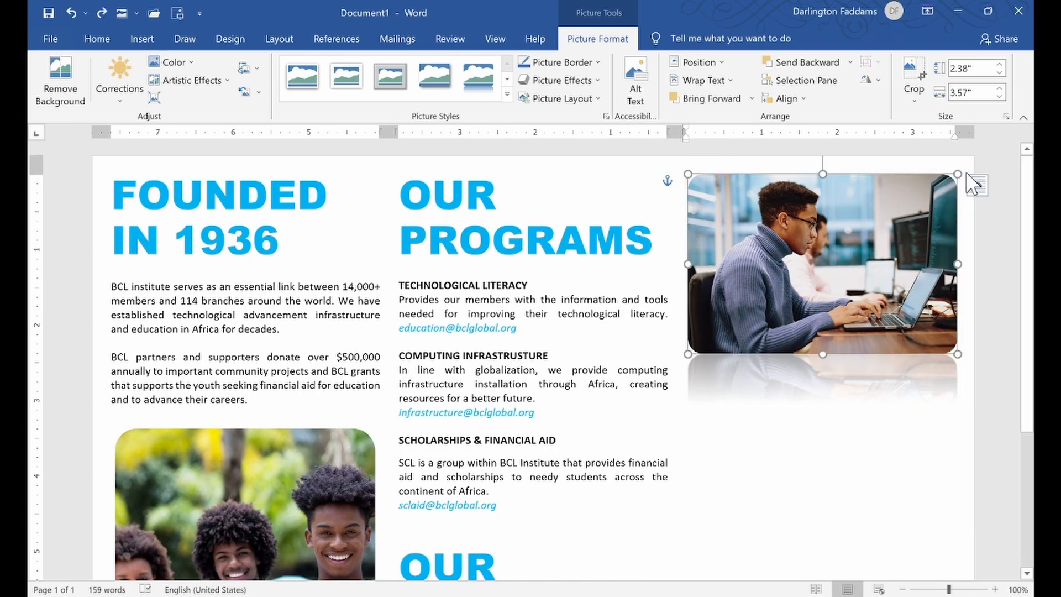
- Enlarge the third-column photo so that it reaches the page's top and right edges
drag(957, 174, 974, 159)
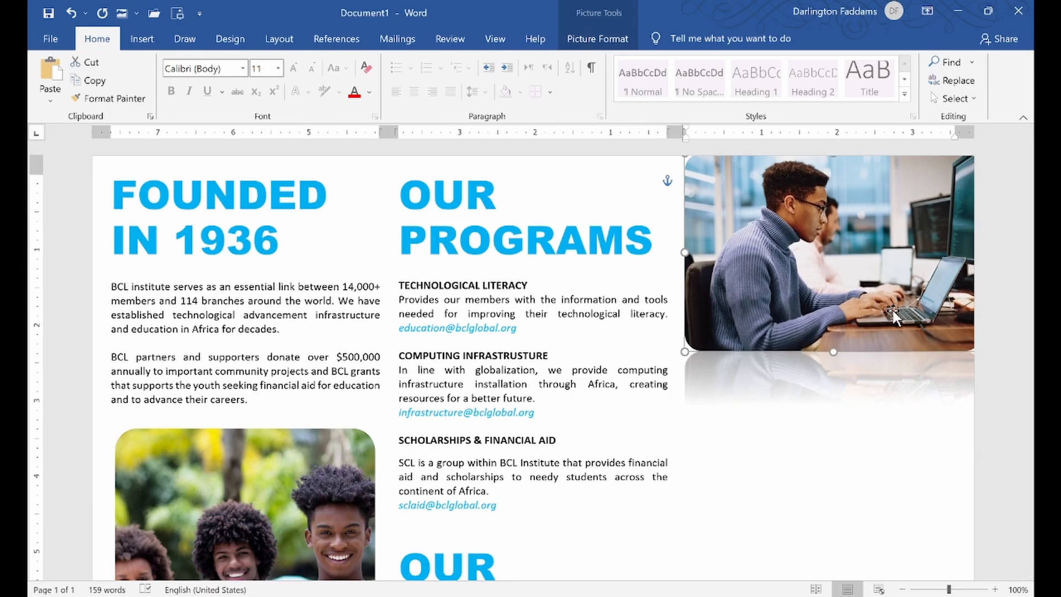
click(939, 382)
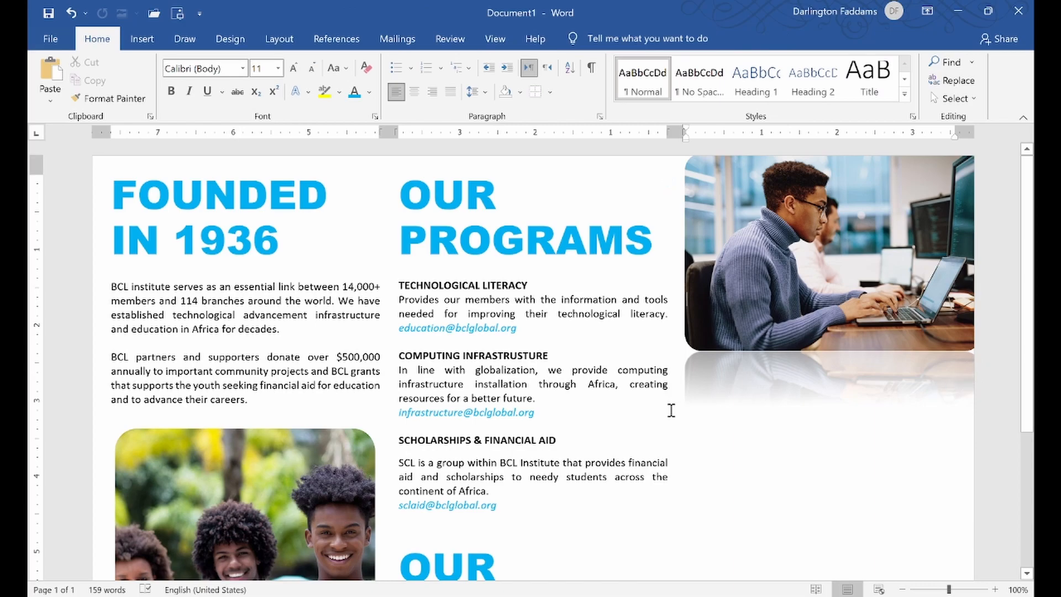
click(564, 380)
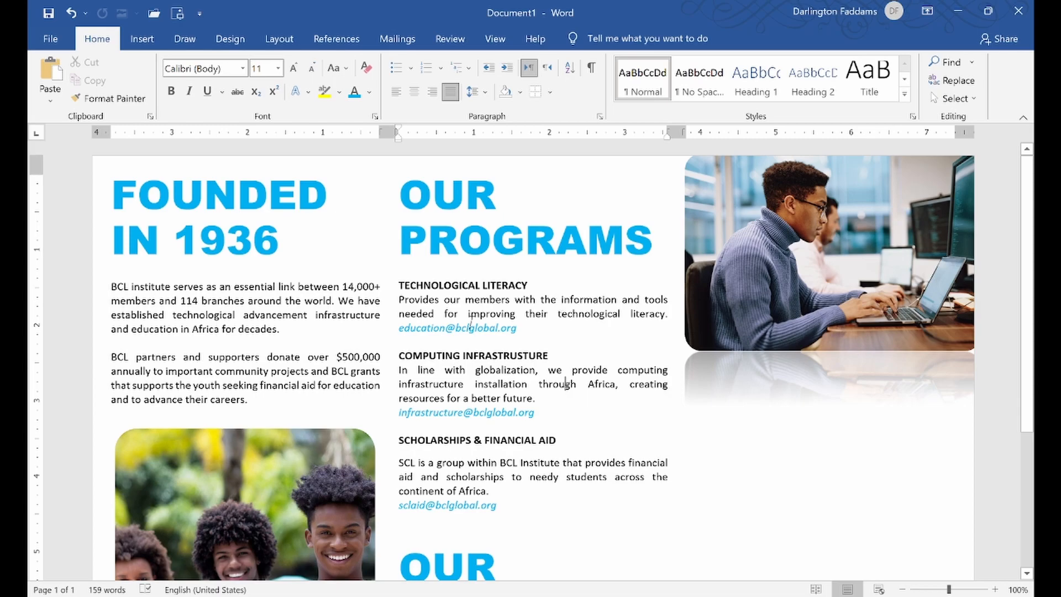
- Enter the heading VALUE TO MEMBERS just below the photo's reflection in the third column
mouse_move(152, 596)
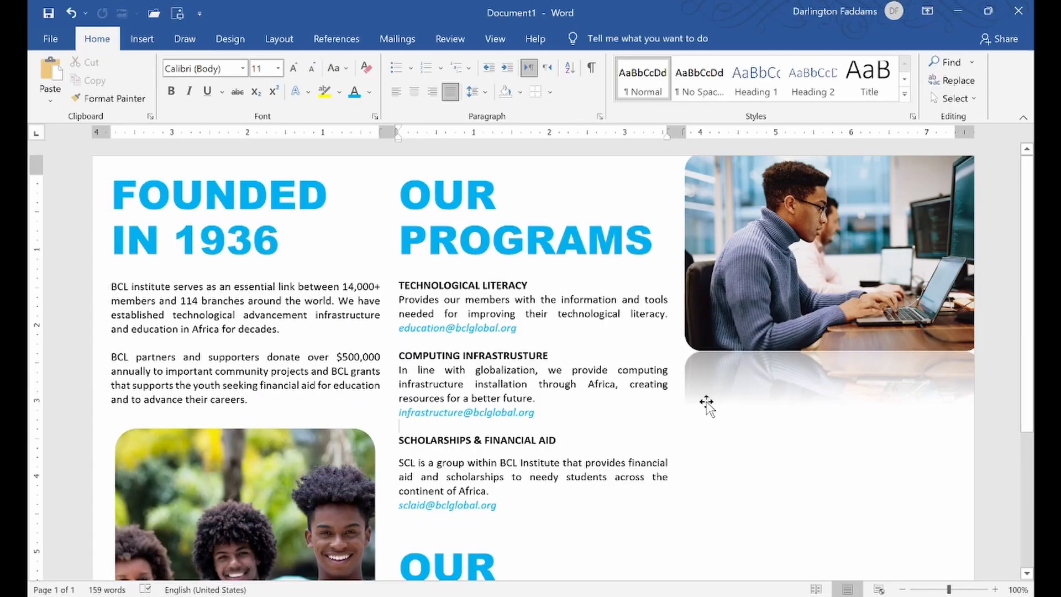
click(727, 395)
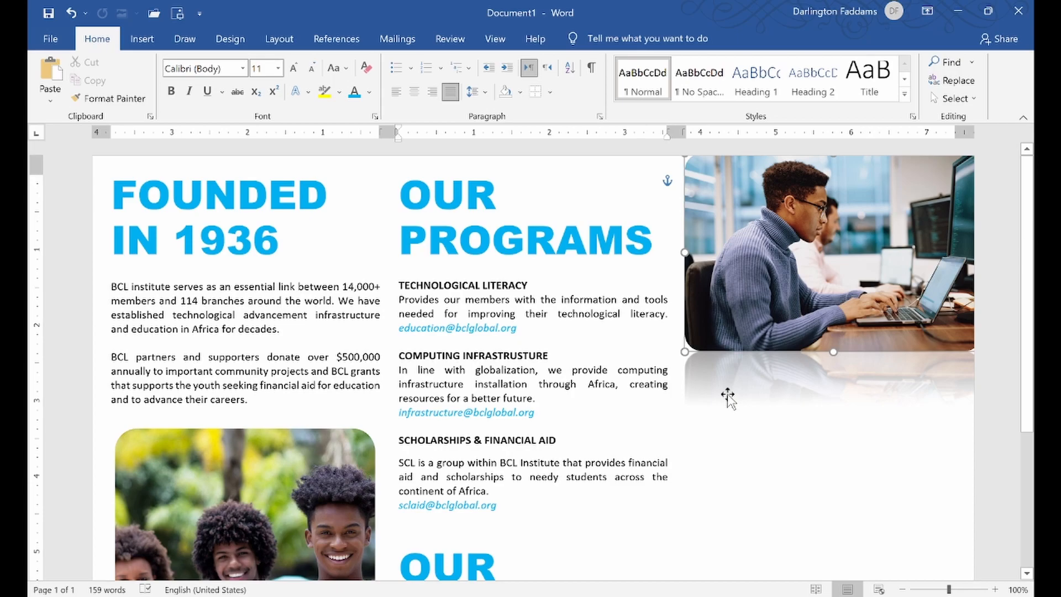
click(696, 221)
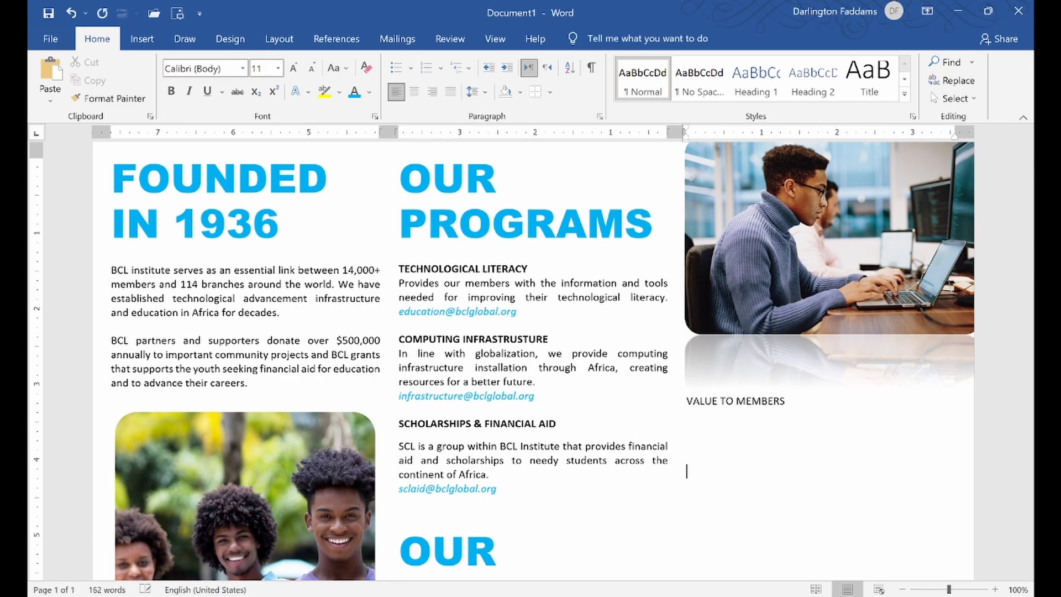
- In BCL BROCHURE.pdf in the browser, copy the bullet list under VALUE TO MEMBERS together with the contact e-mail below it
click(590, 596)
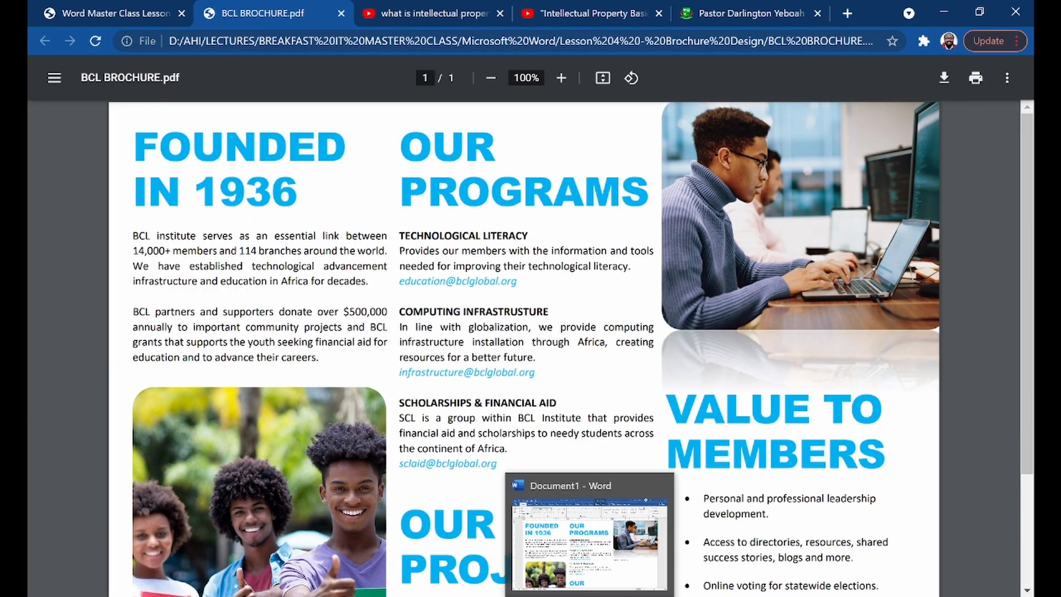
click(590, 594)
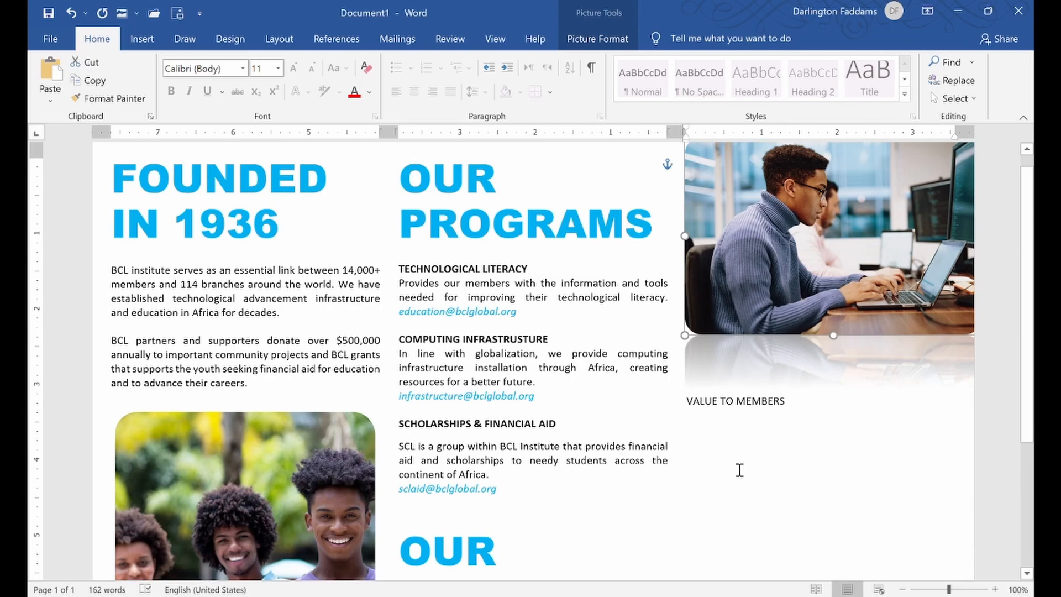
click(591, 596)
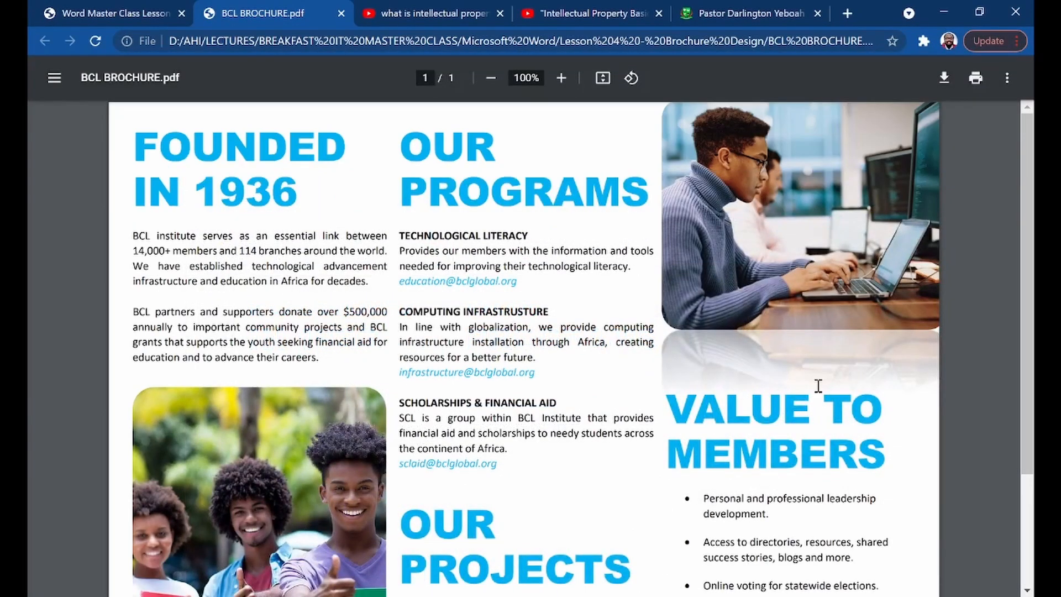
scroll(817, 384, down, 3)
drag(703, 347, 813, 535)
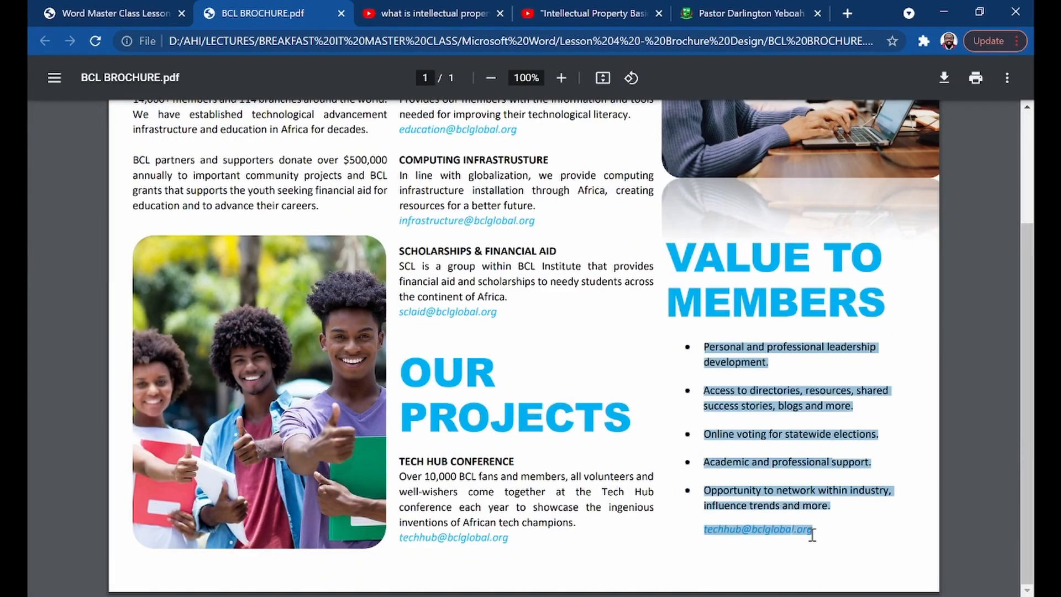
right_click(787, 498)
click(738, 323)
- Back in Word, paste the copied list and contact e-mail as plain text below the VALUE TO MEMBERS heading
key(alt+Tab)
click(709, 416)
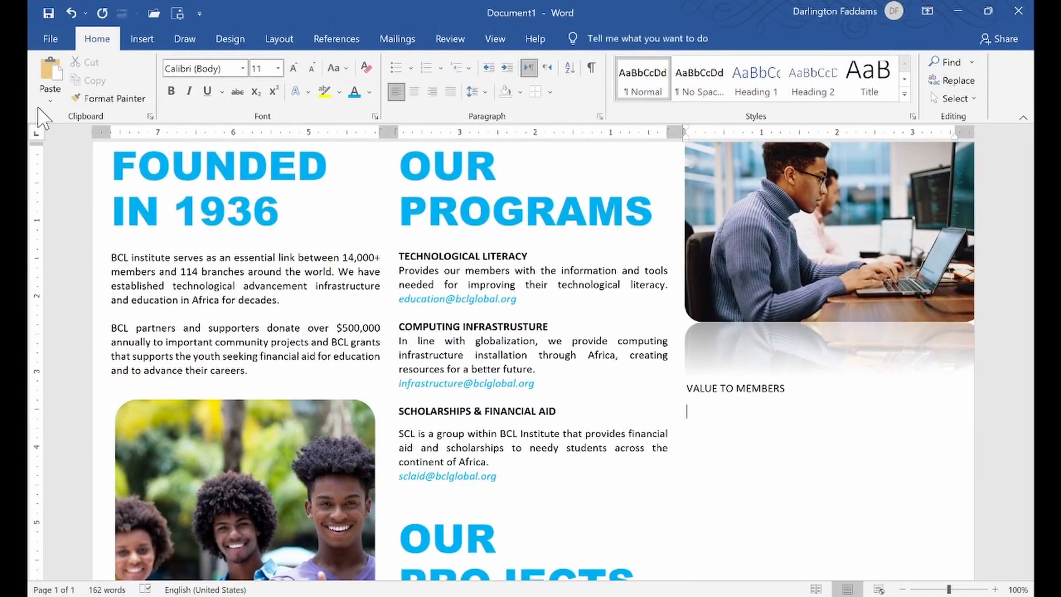
click(49, 98)
click(96, 138)
scroll(784, 390, down, 3)
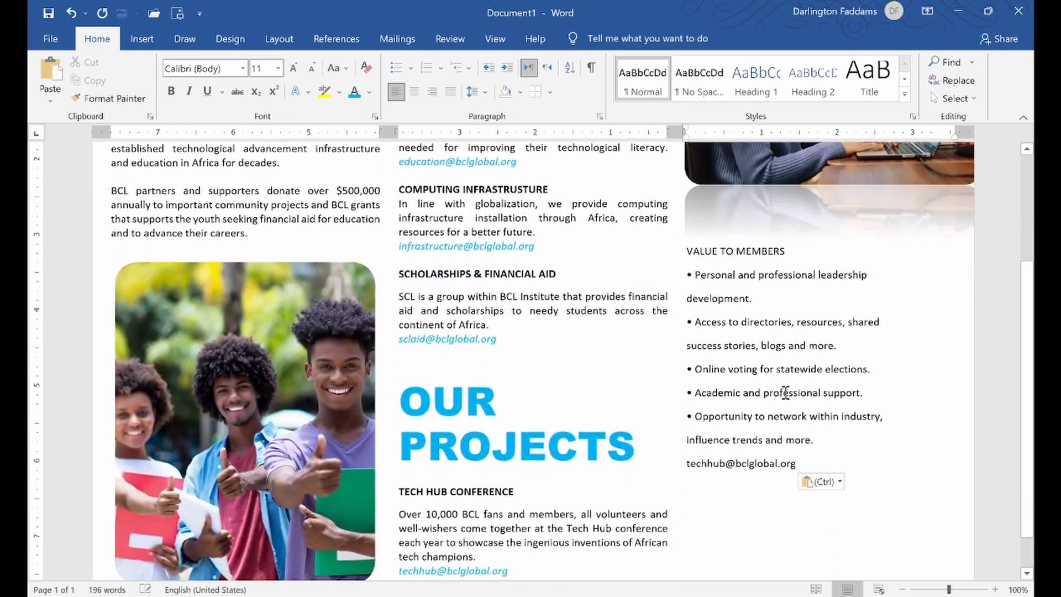
scroll(784, 390, down, 1)
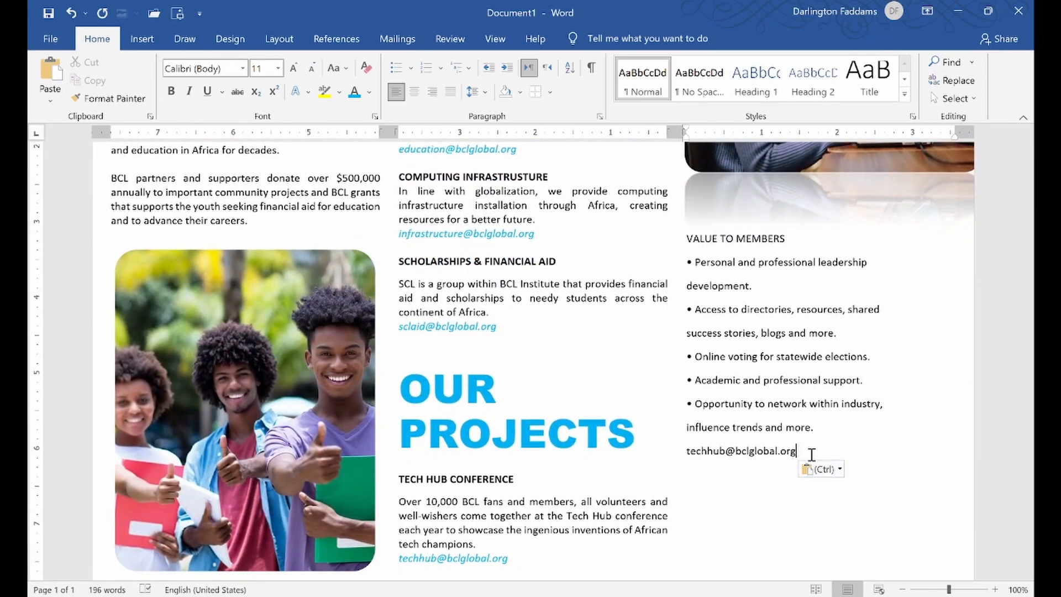
- Copy the formatting of the OUR PROGRAMS heading onto the VALUE TO MEMBERS heading with Format Painter
scroll(789, 302, up, 3)
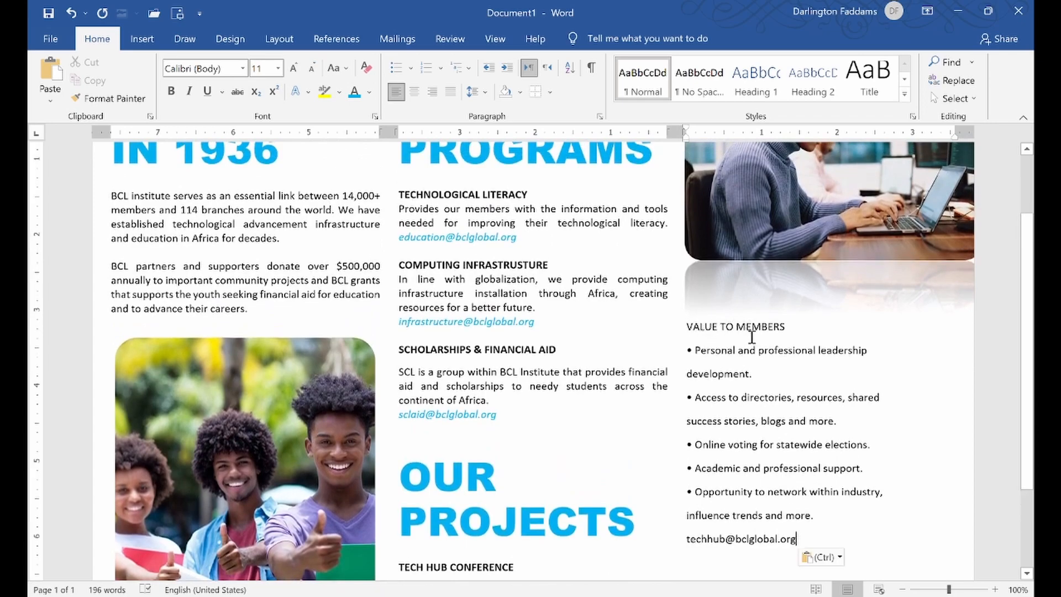
scroll(740, 339, up, 2)
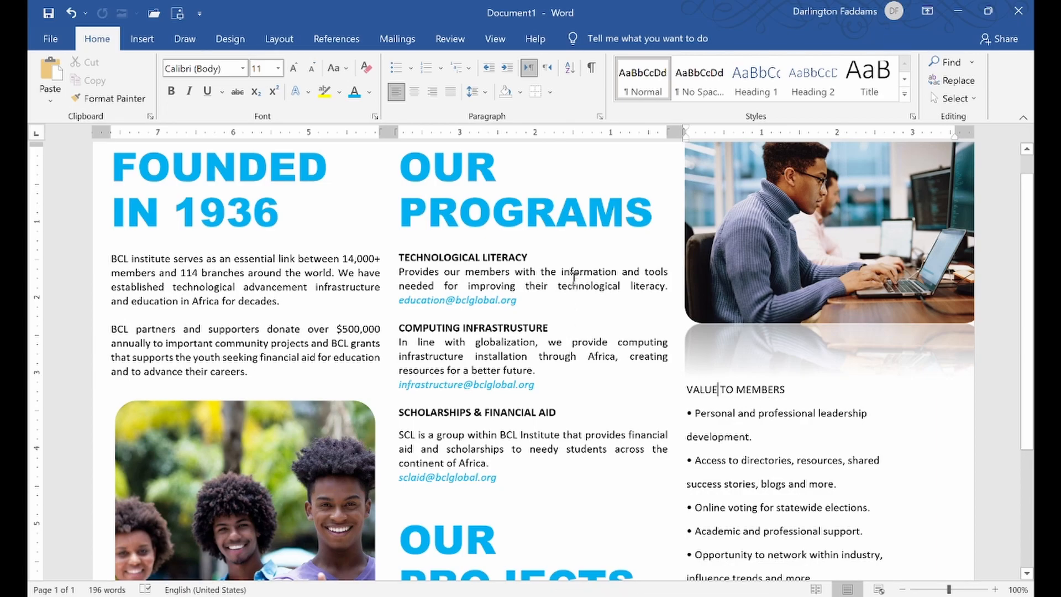
click(569, 207)
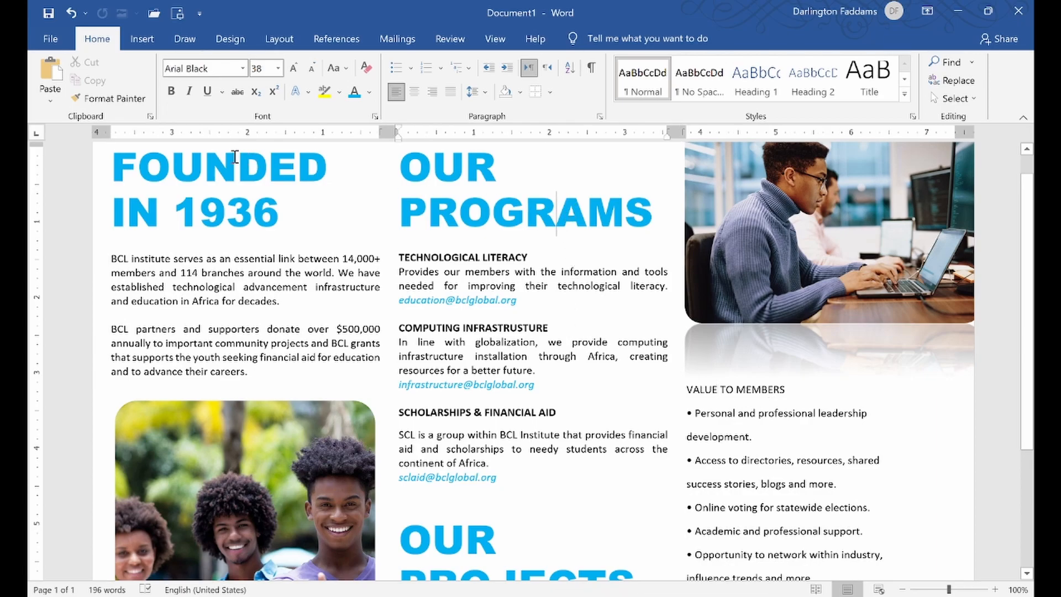
click(114, 98)
drag(685, 387, 793, 389)
click(834, 440)
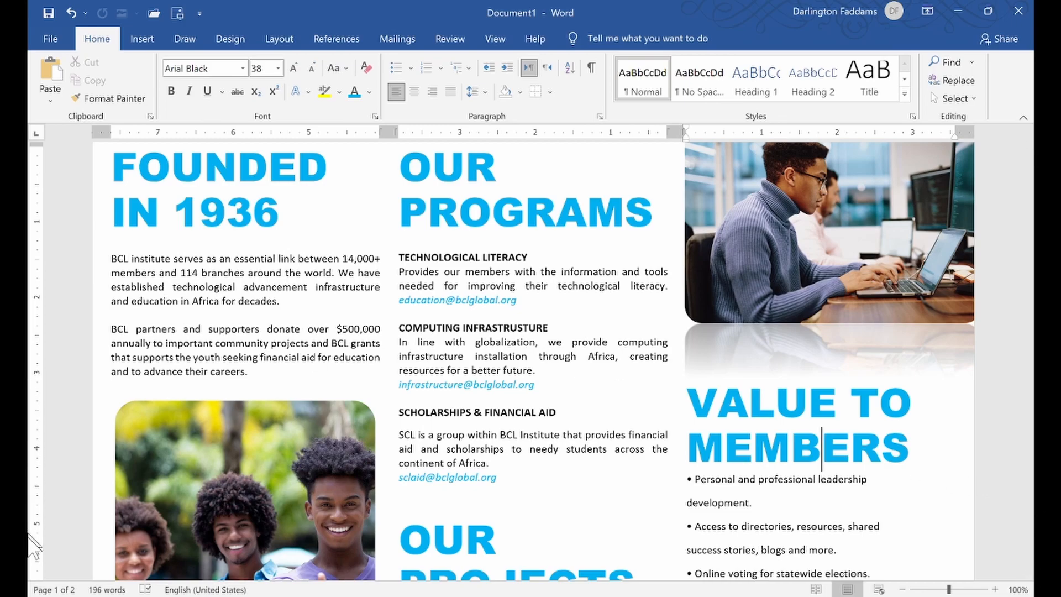
- Check the list layout in BCL BROCHURE.pdf, and in Word join the split lines of the first, second and last bullet items under VALUE TO MEMBERS
click(121, 596)
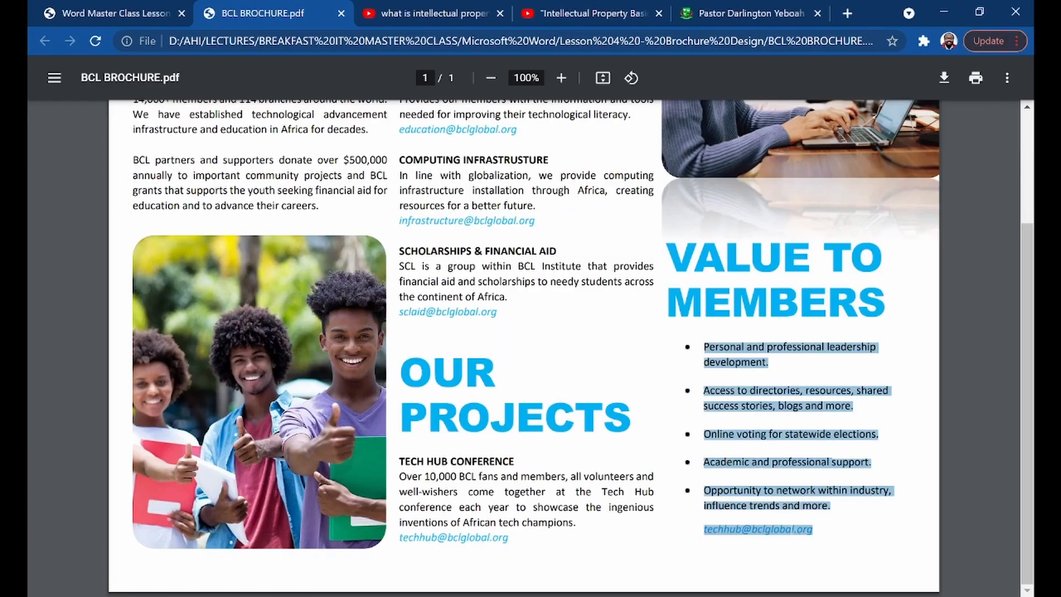
click(408, 595)
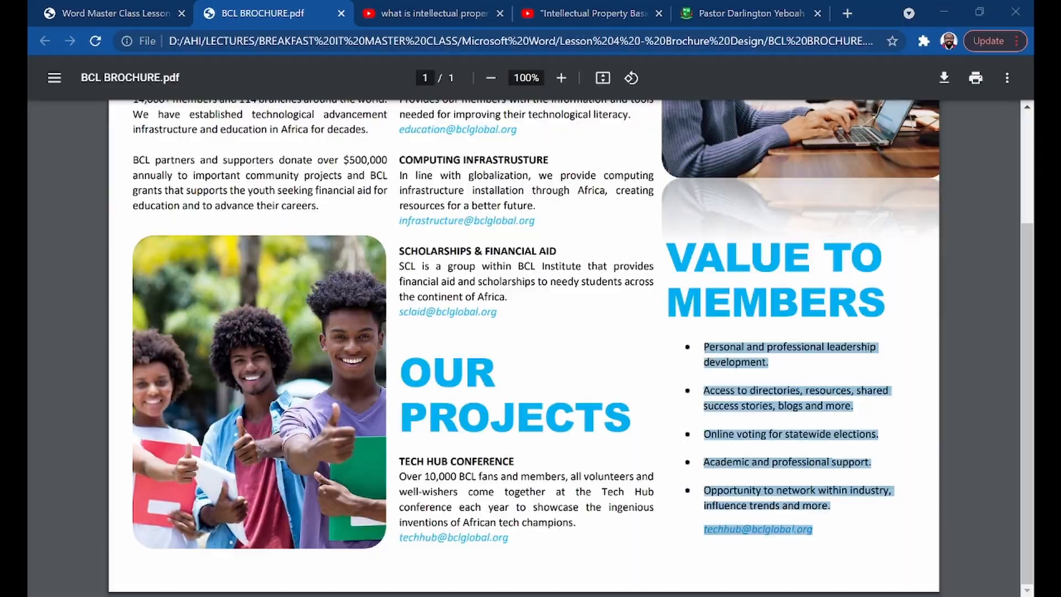
click(694, 512)
scroll(811, 485, down, 5)
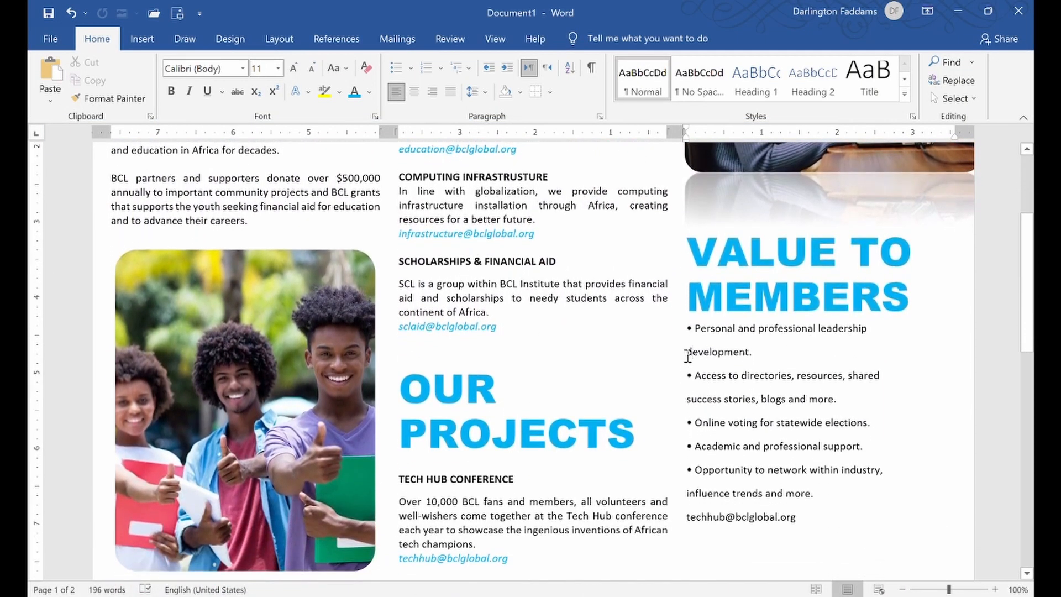
key(BackSpace)
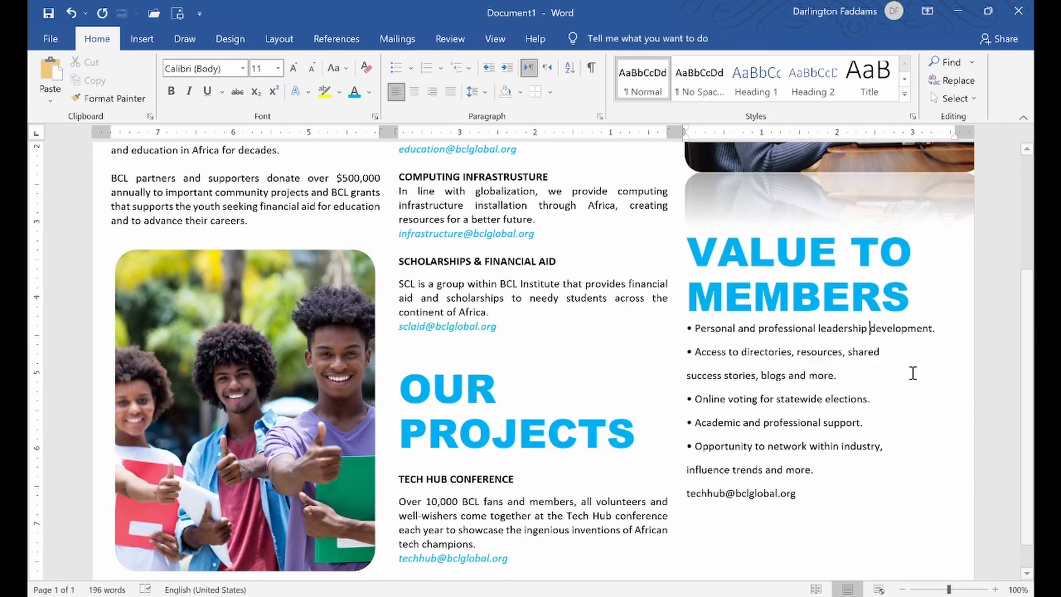
click(687, 377)
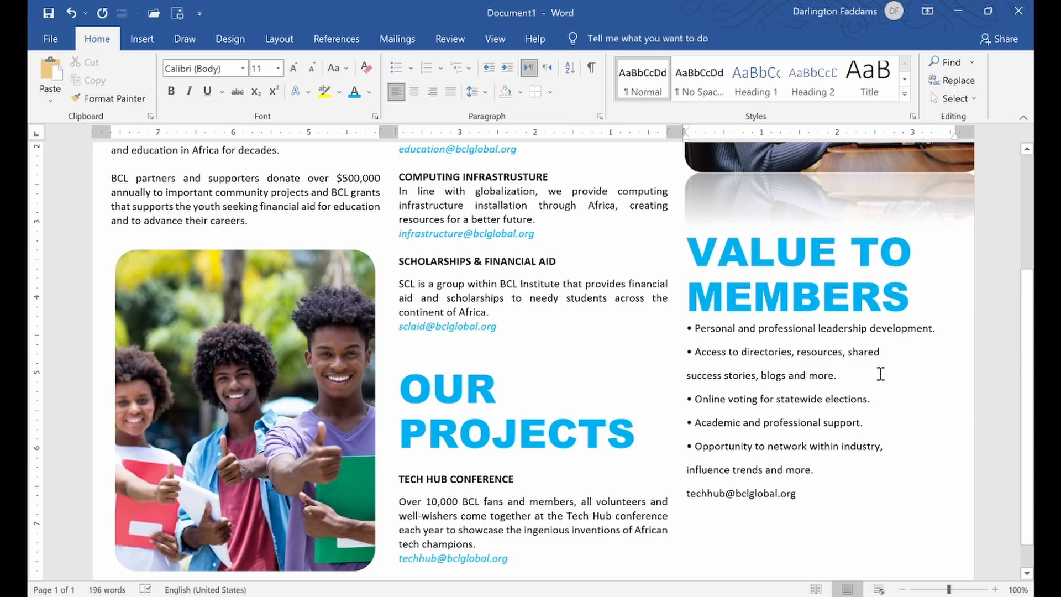
key(BackSpace)
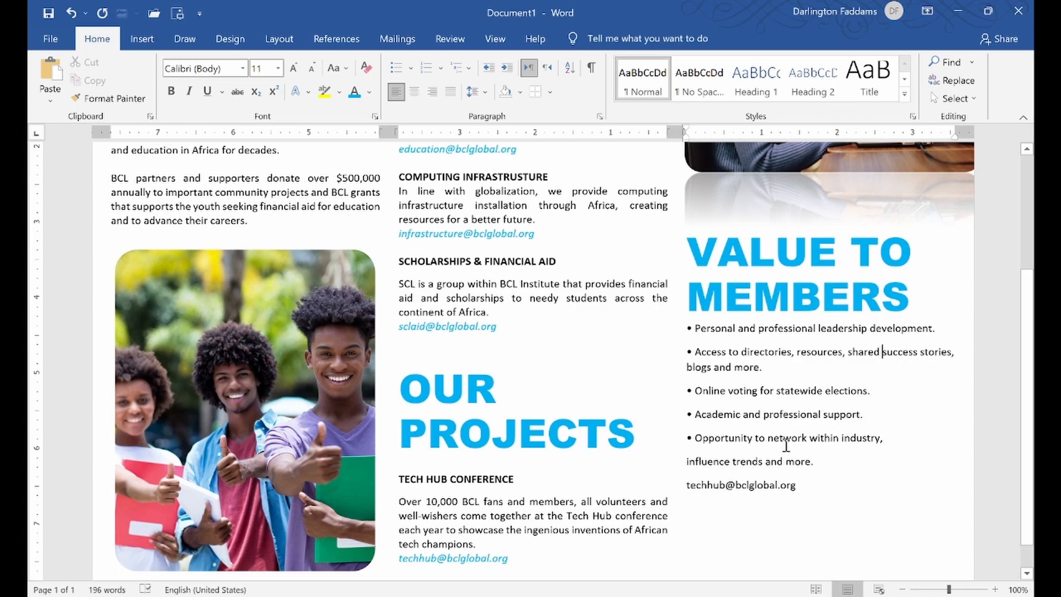
click(686, 463)
key(BackSpace)
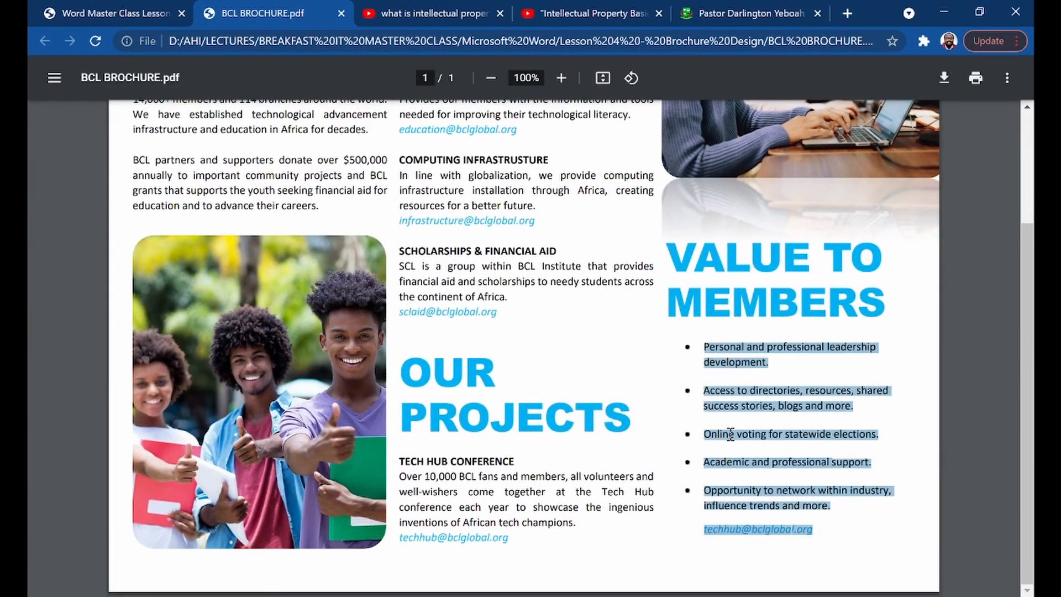
- Insert a blank line below the VALUE TO MEMBERS heading and format the pasted list and contact e-mail as a bulleted list
click(691, 426)
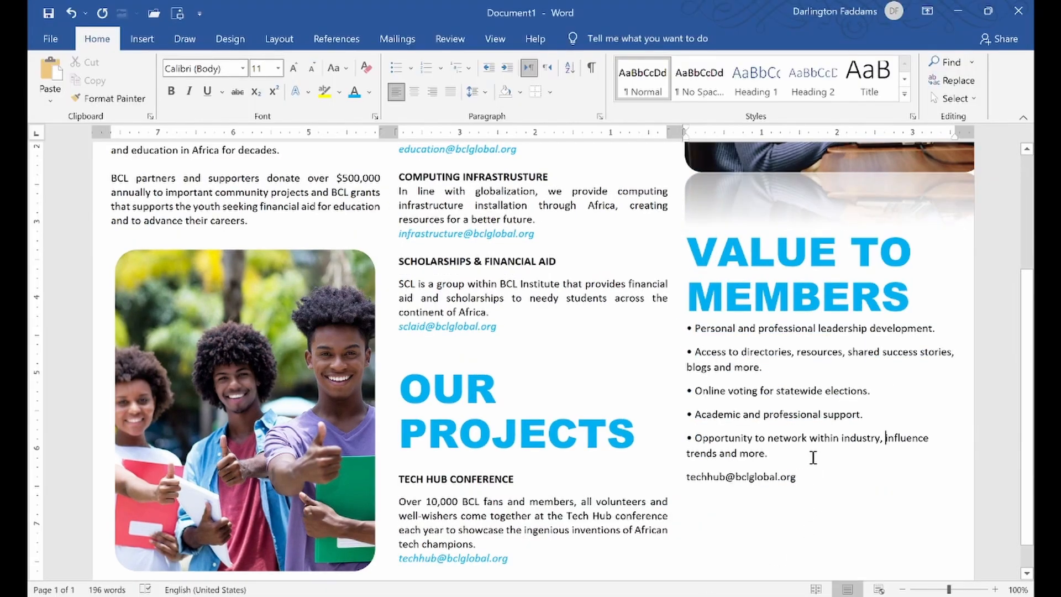
click(687, 327)
key(Return)
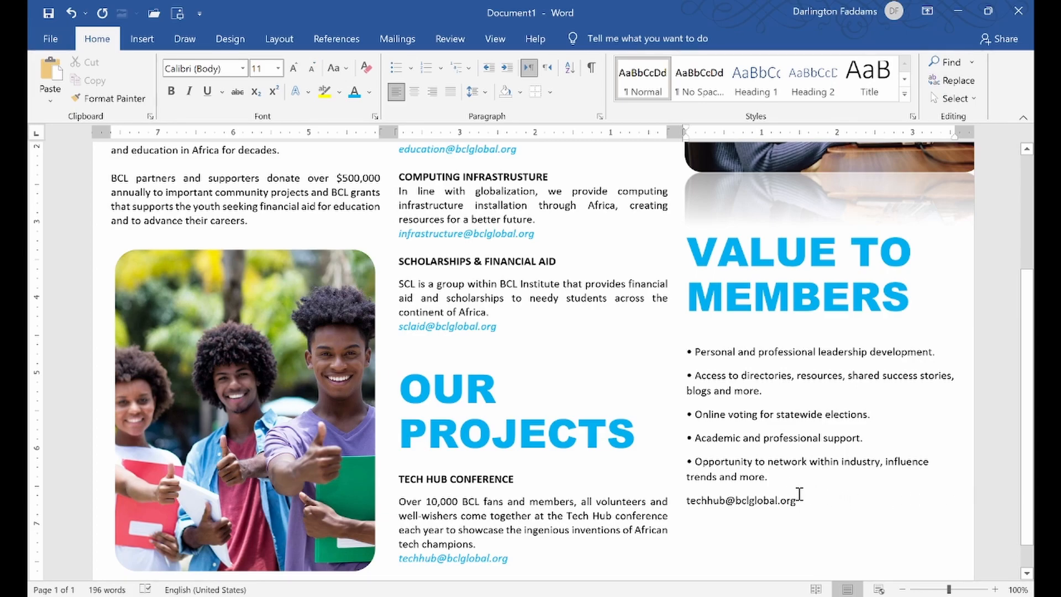
drag(799, 493, 687, 350)
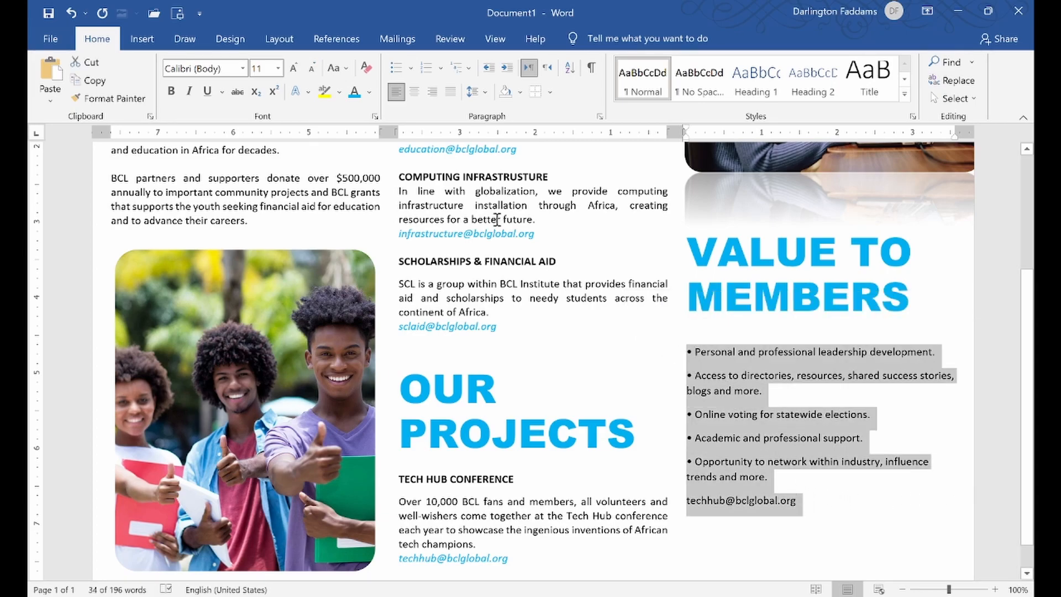
click(393, 75)
click(784, 429)
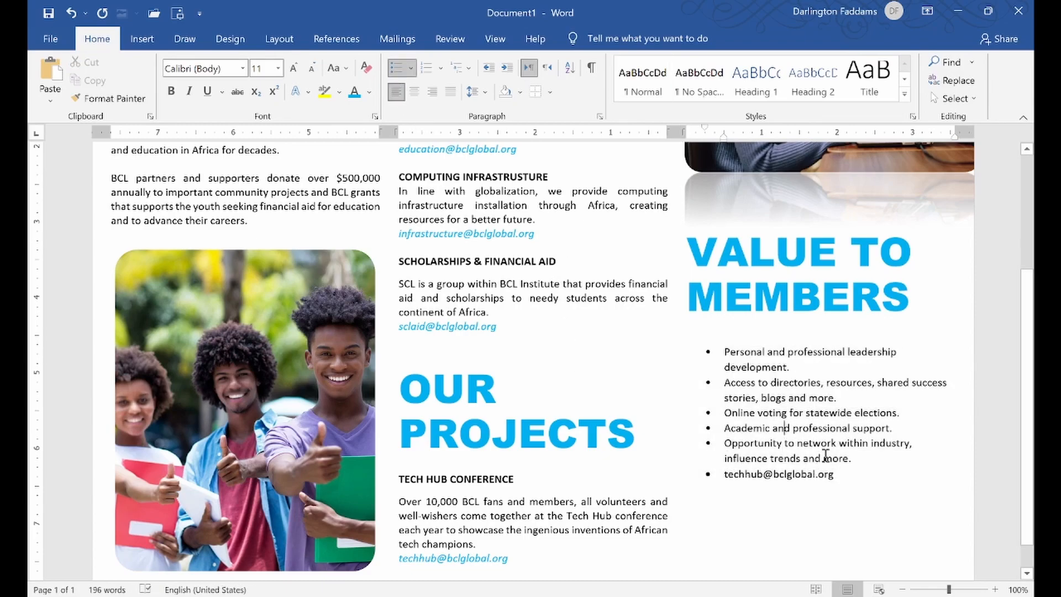
- Following the PDF's spacing, add a blank line after the leadership development item and after the directories and resources item
click(213, 596)
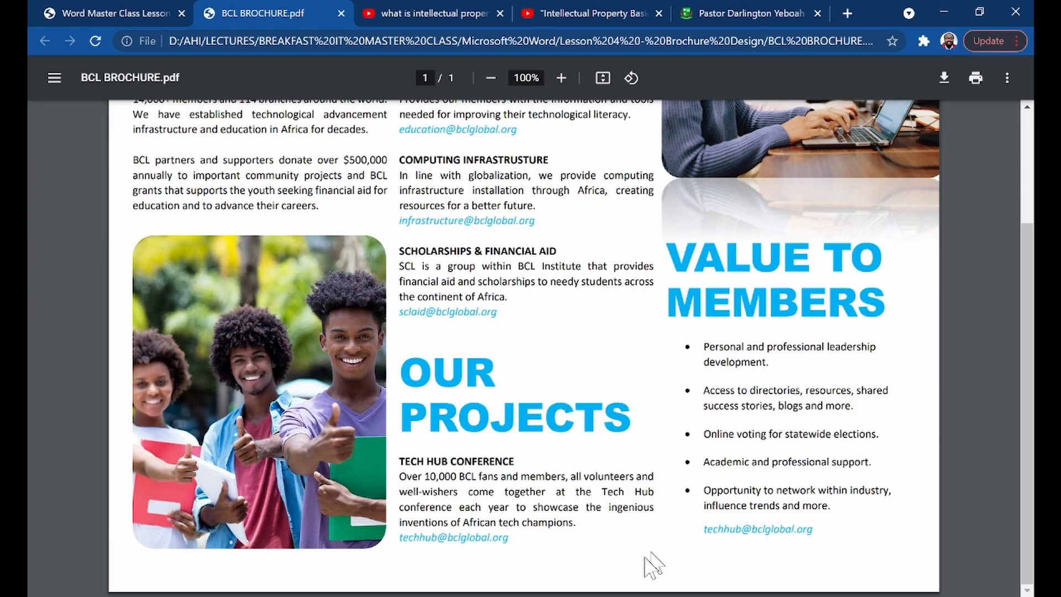
click(612, 596)
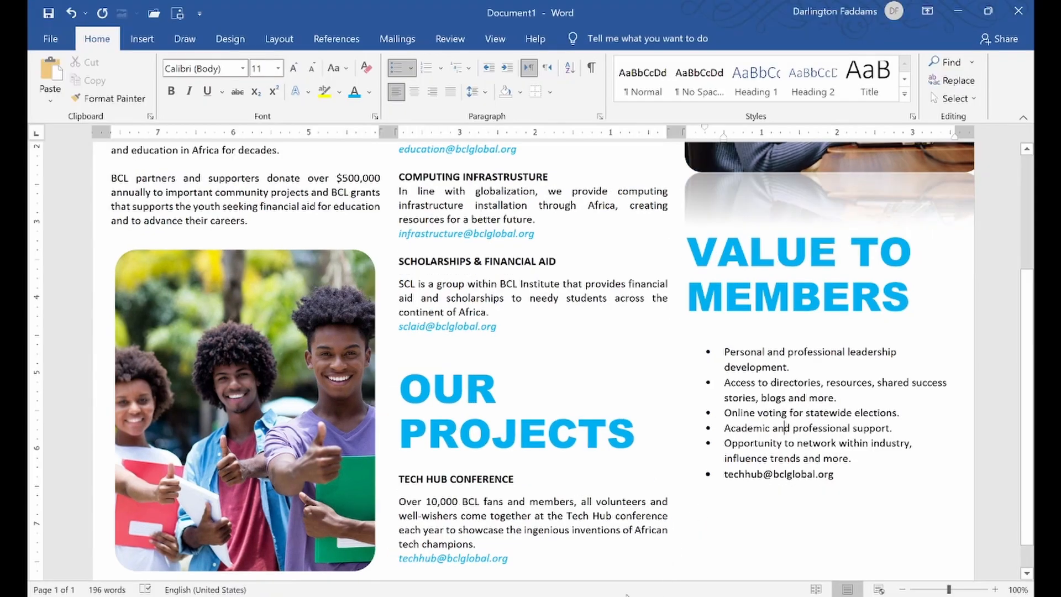
click(796, 362)
key(Return)
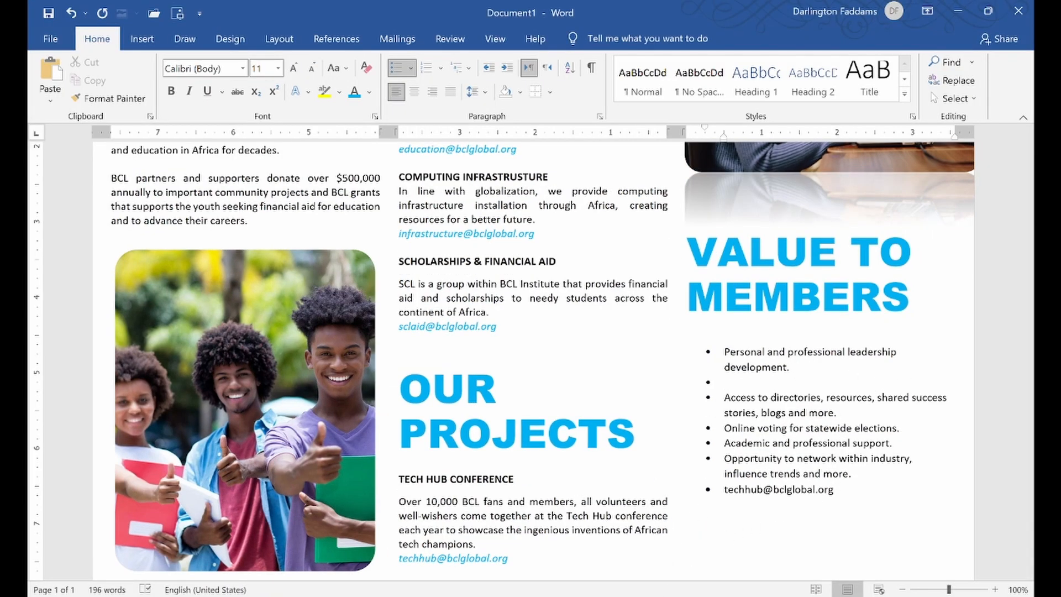
key(Down)
key(Down)
key(Down)
key(Return)
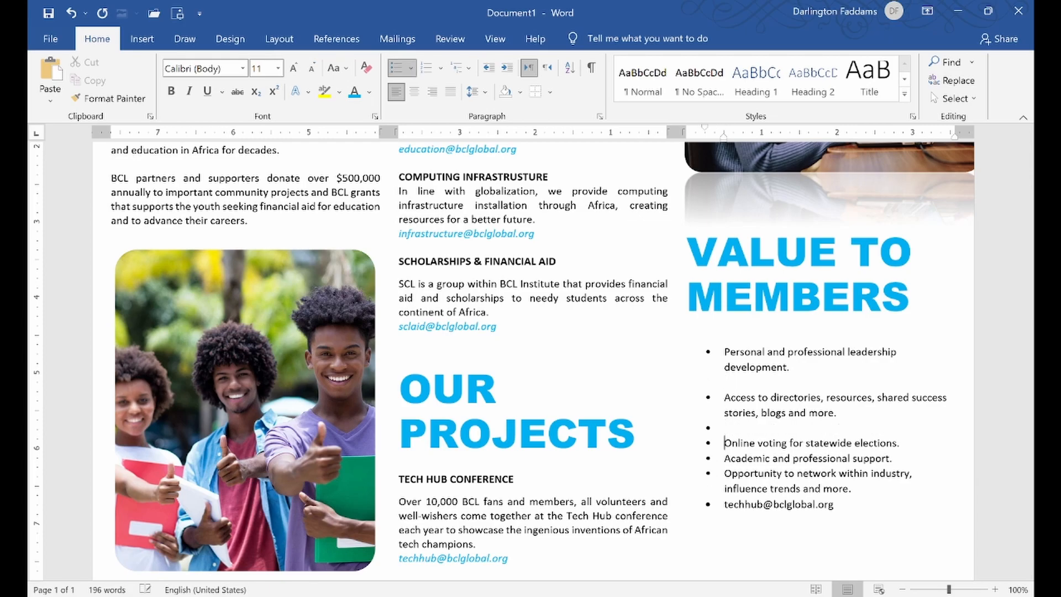
- Add an unbulleted blank line after the Online voting item and after the Academic and professional support item
key(Down)
key(Return)
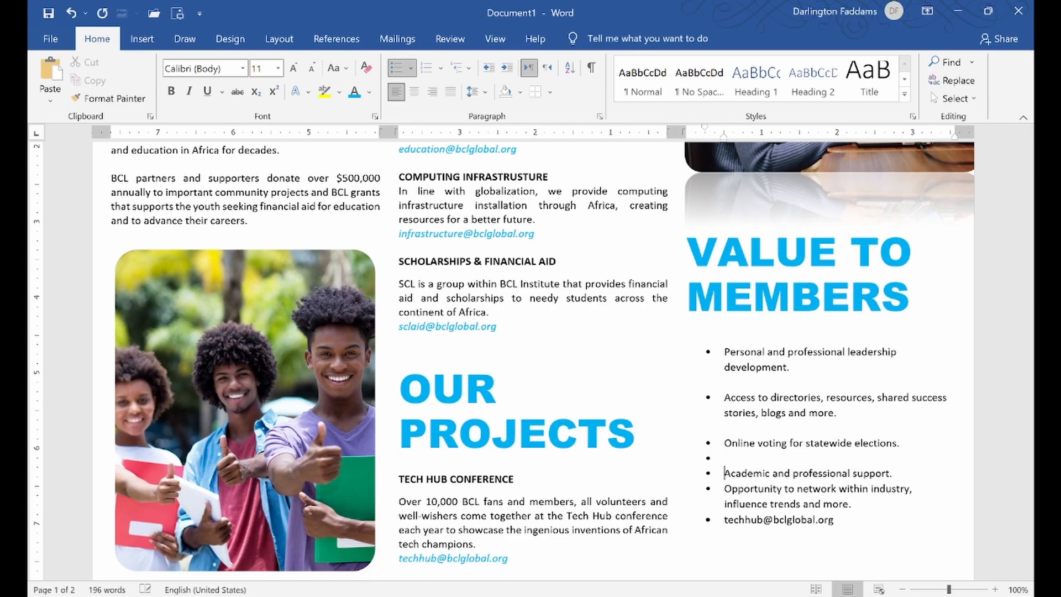
key(Up)
key(BackSpace)
key(Return)
key(BackSpace)
key(Down)
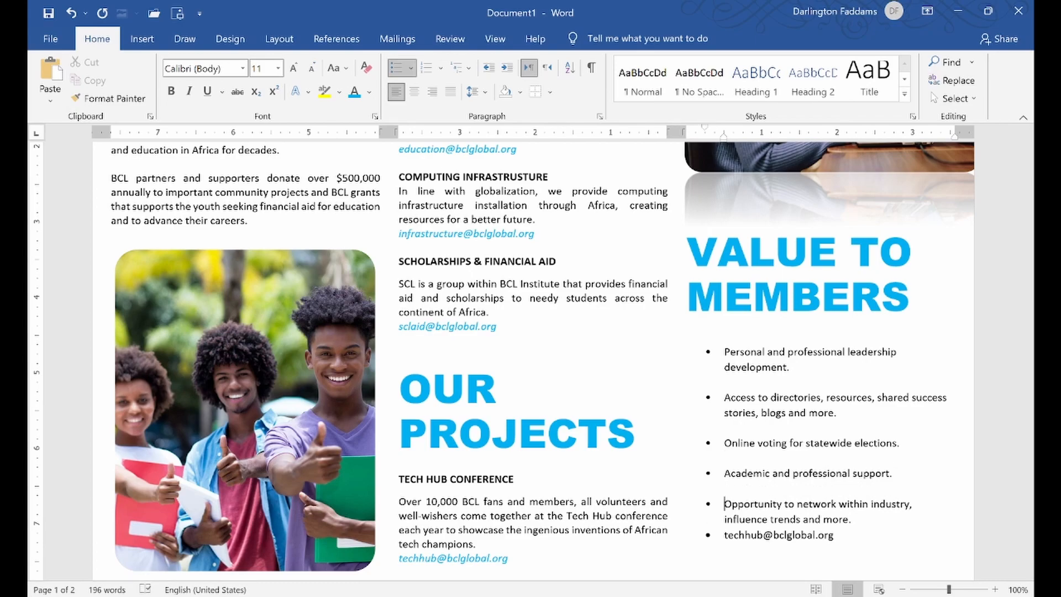
- Remove the contact e-mail's bullet, leave an unbulleted blank line above it, and compare the list with the PDF
key(Return)
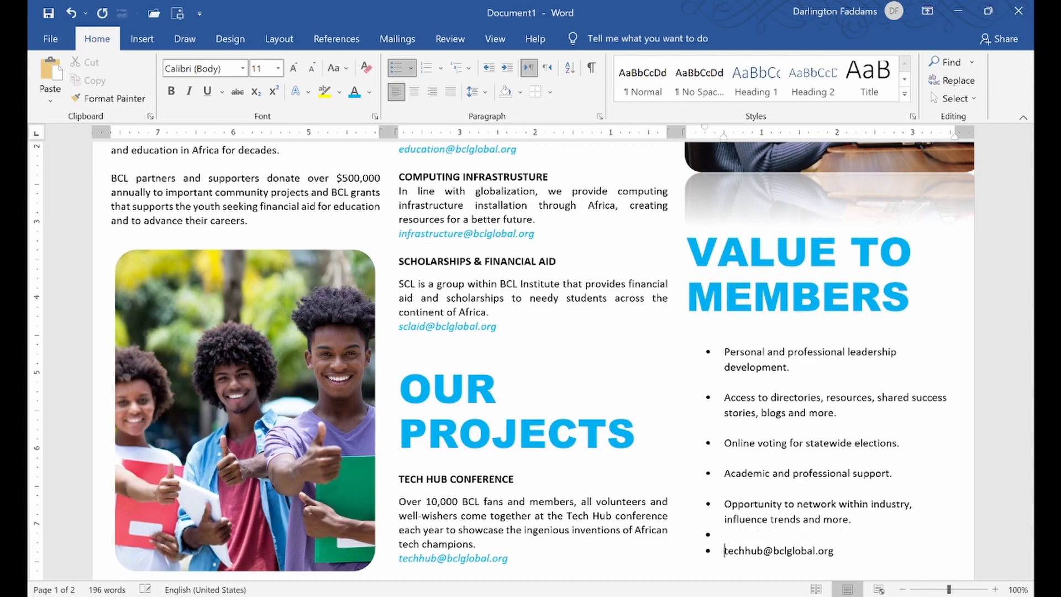
key(BackSpace)
key(Up)
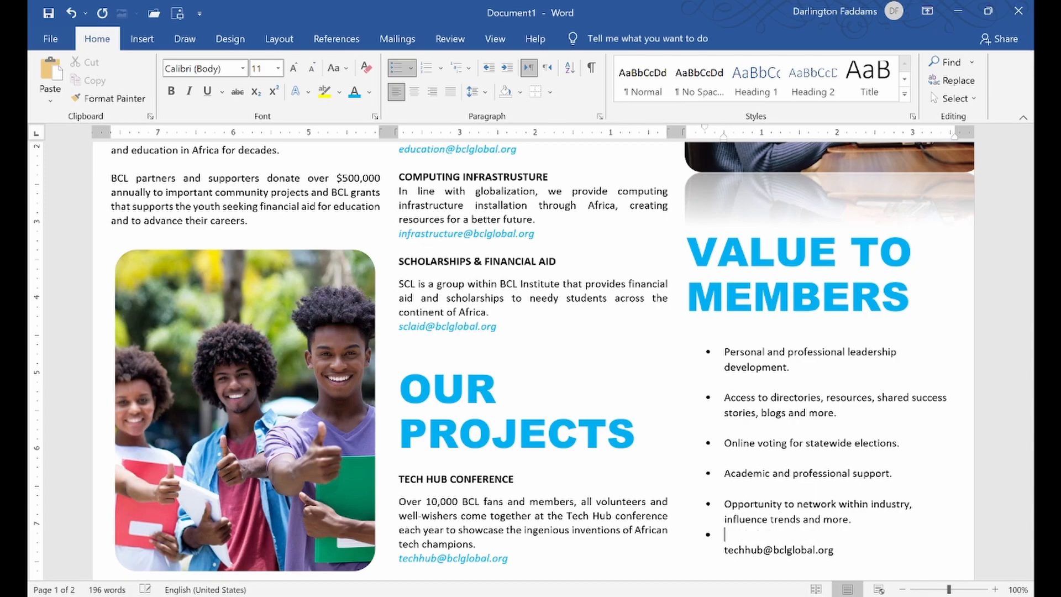
key(BackSpace)
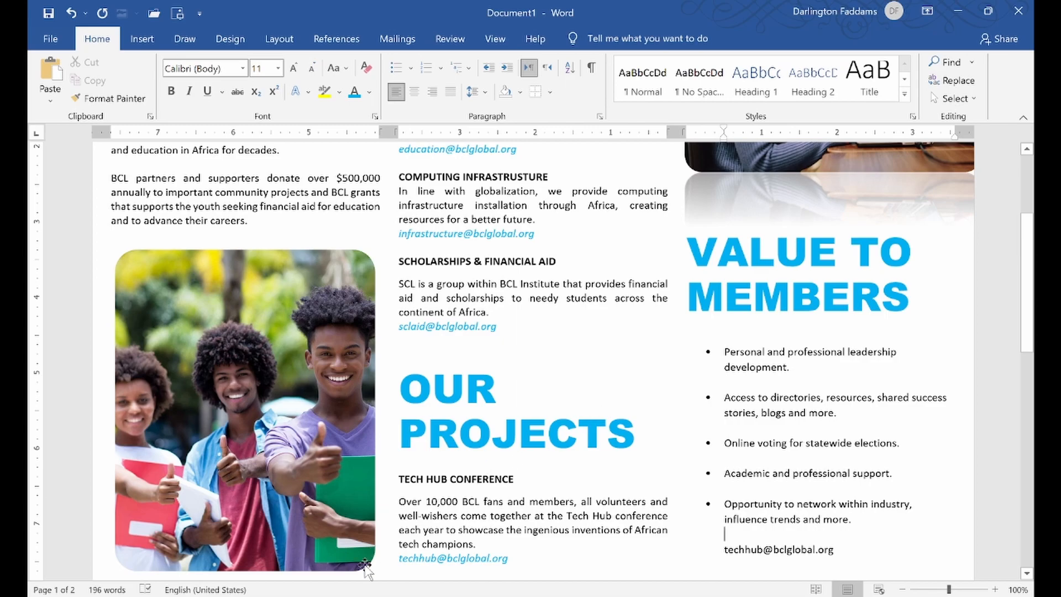
click(120, 595)
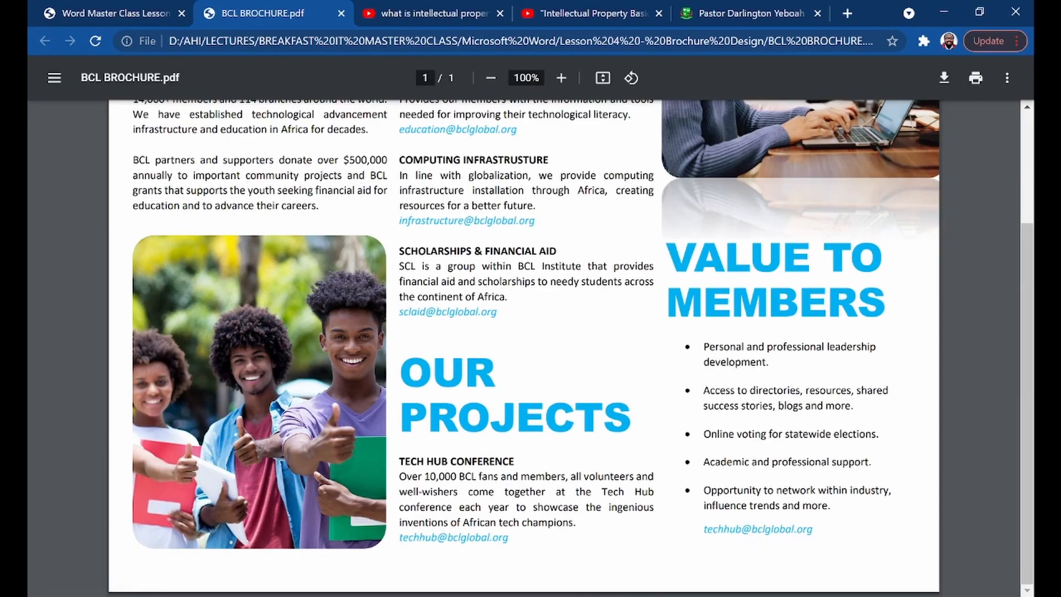
click(591, 596)
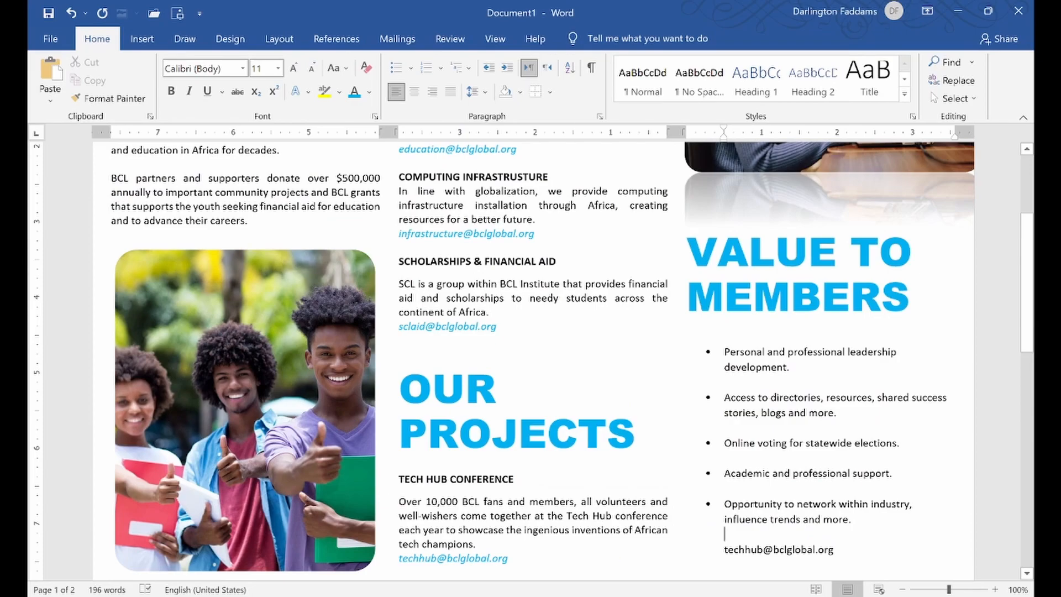
key(alt+Tab)
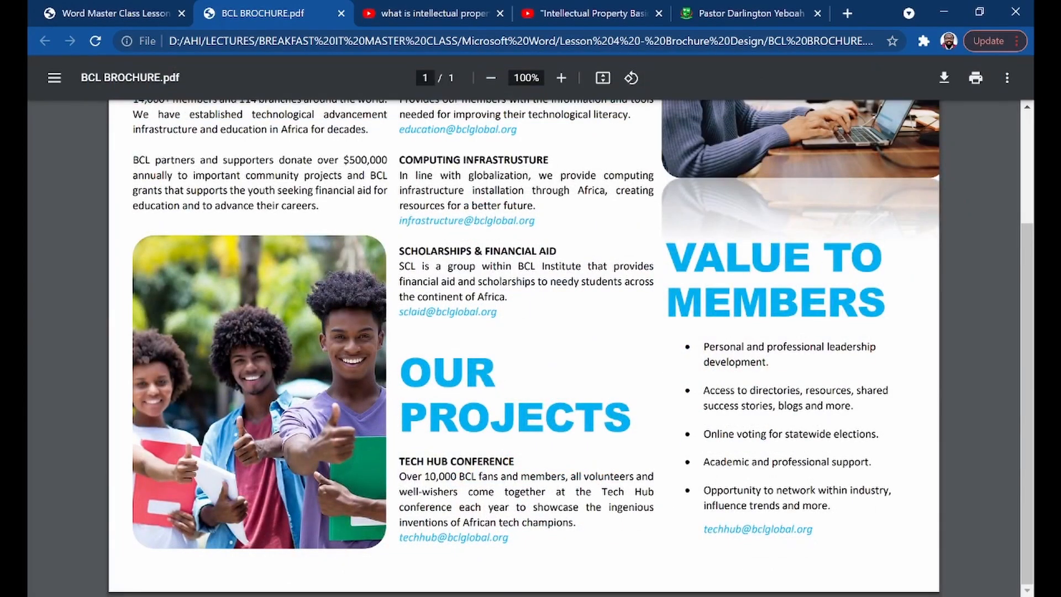
key(alt+Tab)
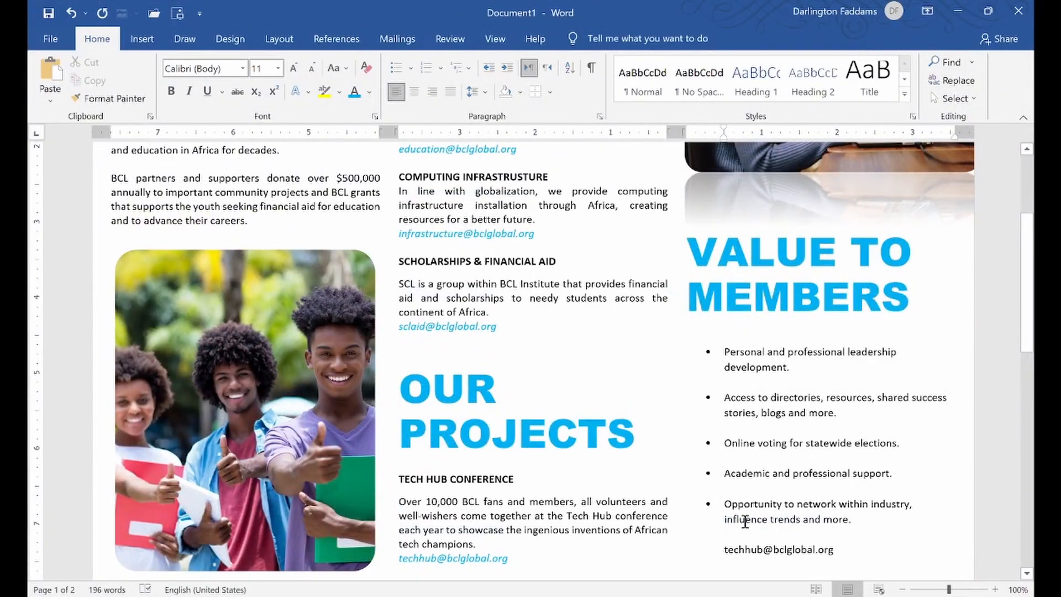
- Copy the formatting of the e-mail under TECH HUB CONFERENCE onto the contact e-mail below the VALUE TO MEMBERS list with Format Painter
scroll(762, 508, down, 3)
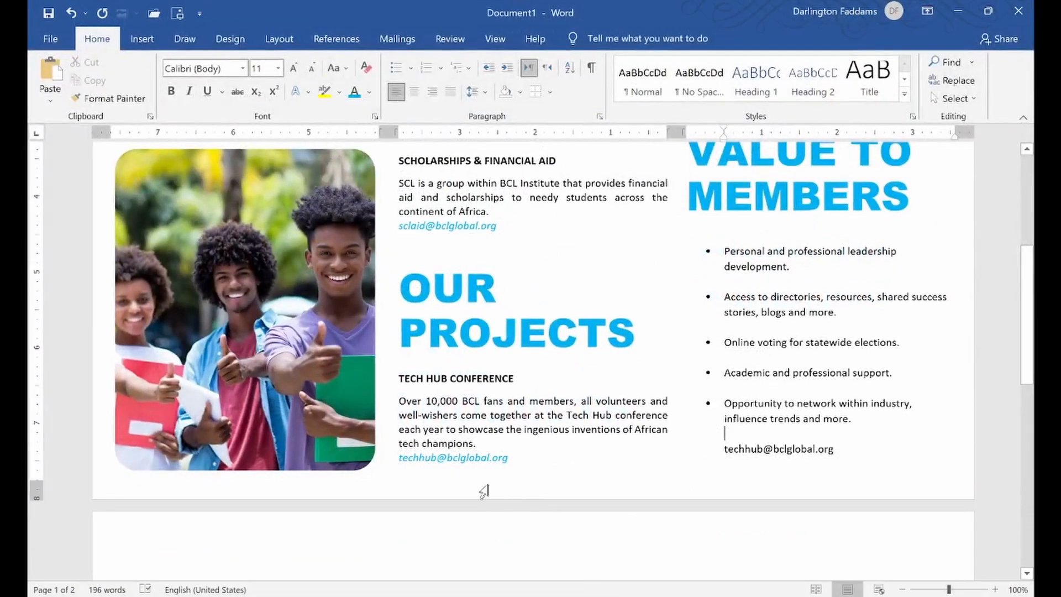
click(462, 455)
click(108, 99)
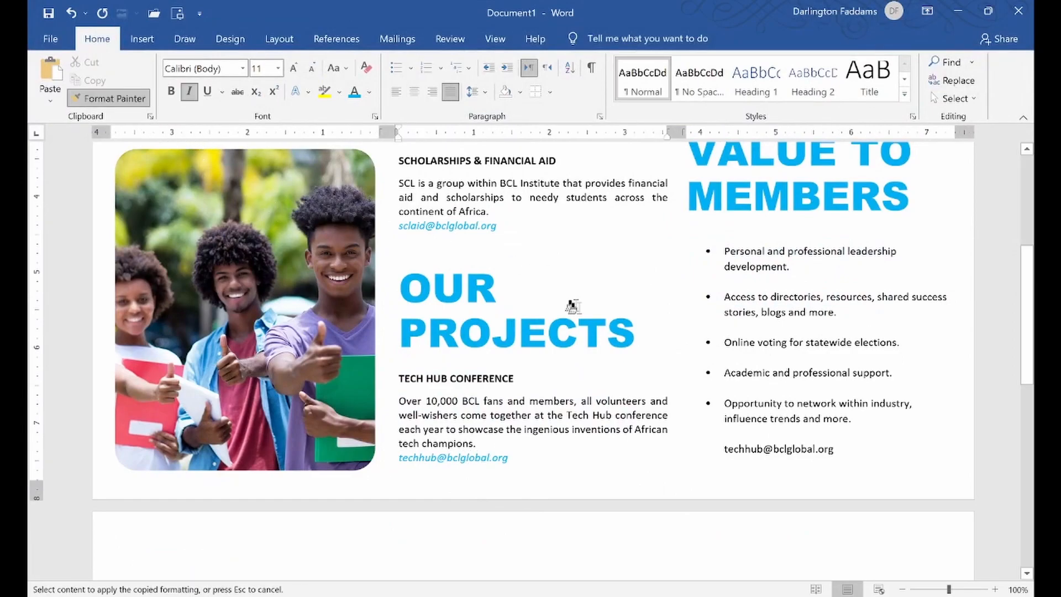
drag(721, 455, 837, 459)
click(825, 464)
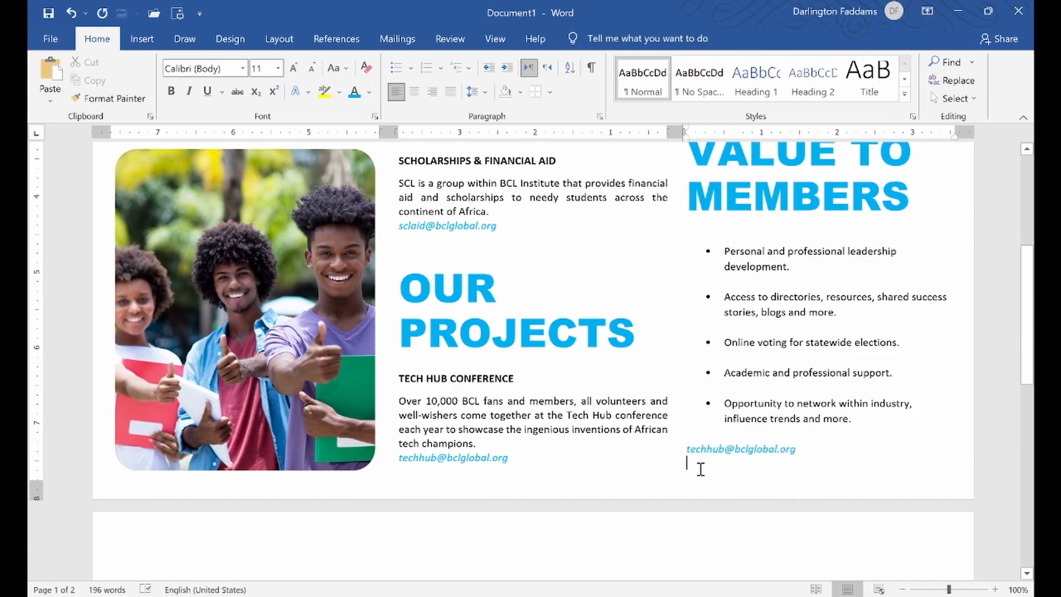
- Indent the contact e-mail below the VALUE TO MEMBERS list so it lines up with the bullet text
click(685, 457)
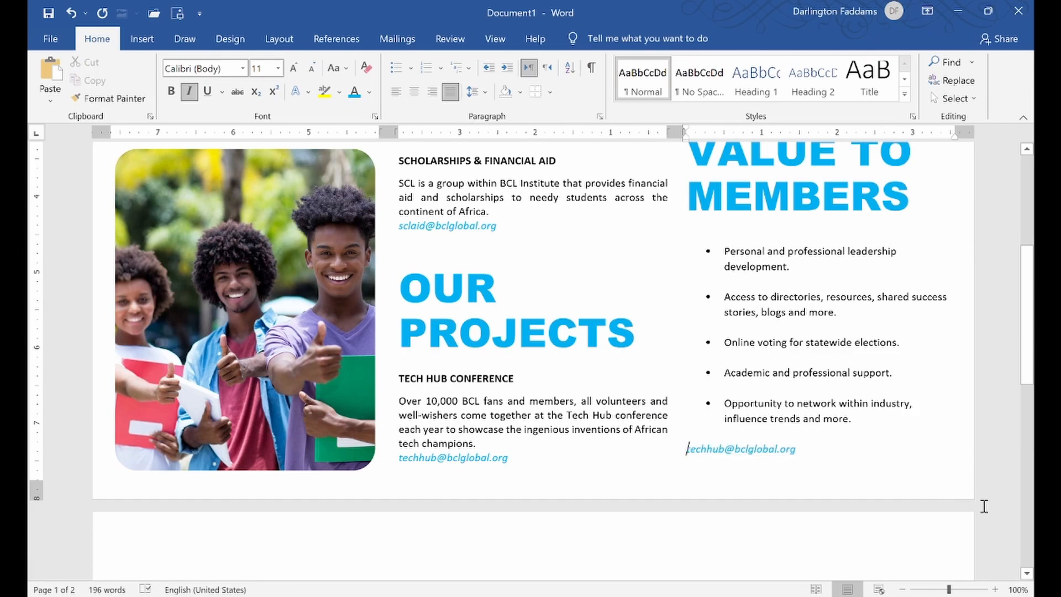
key(Tab)
key(ctrl+z)
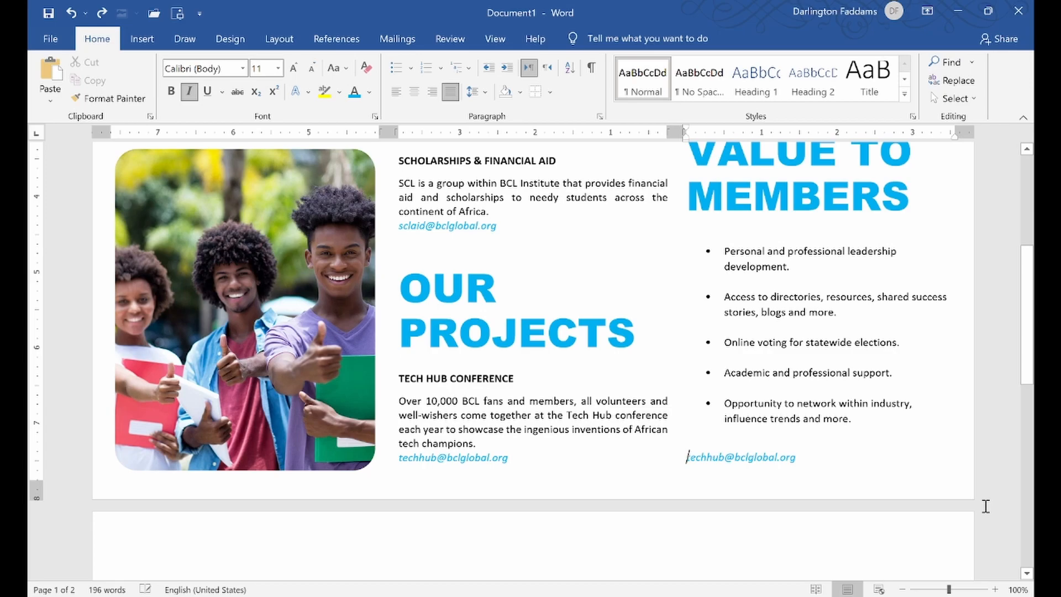
key(Tab)
key(Tab)
click(895, 403)
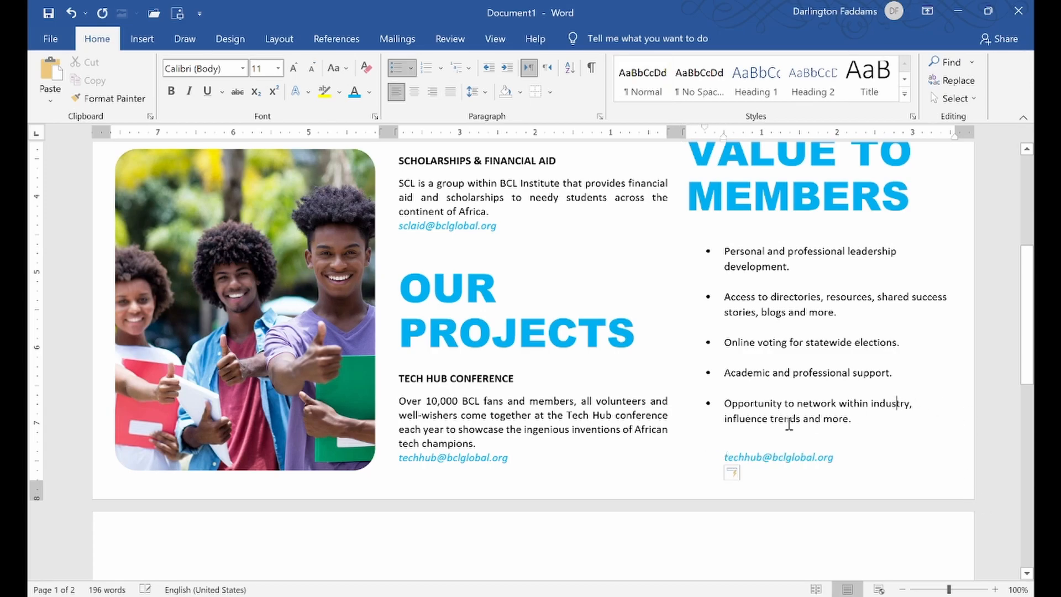
- Remove the extra paragraph spacing from the blank line between the last bullet item and the contact e-mail
mouse_move(725, 435)
mouse_down()
mouse_move(806, 436)
mouse_move(819, 455)
mouse_move(726, 450)
mouse_up()
click(474, 91)
click(509, 268)
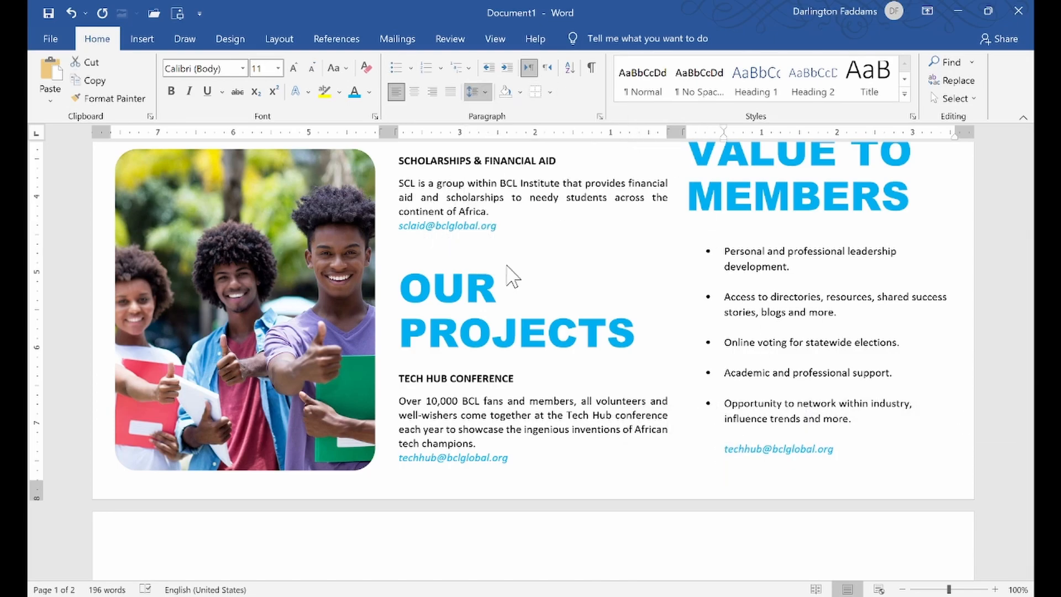
click(803, 415)
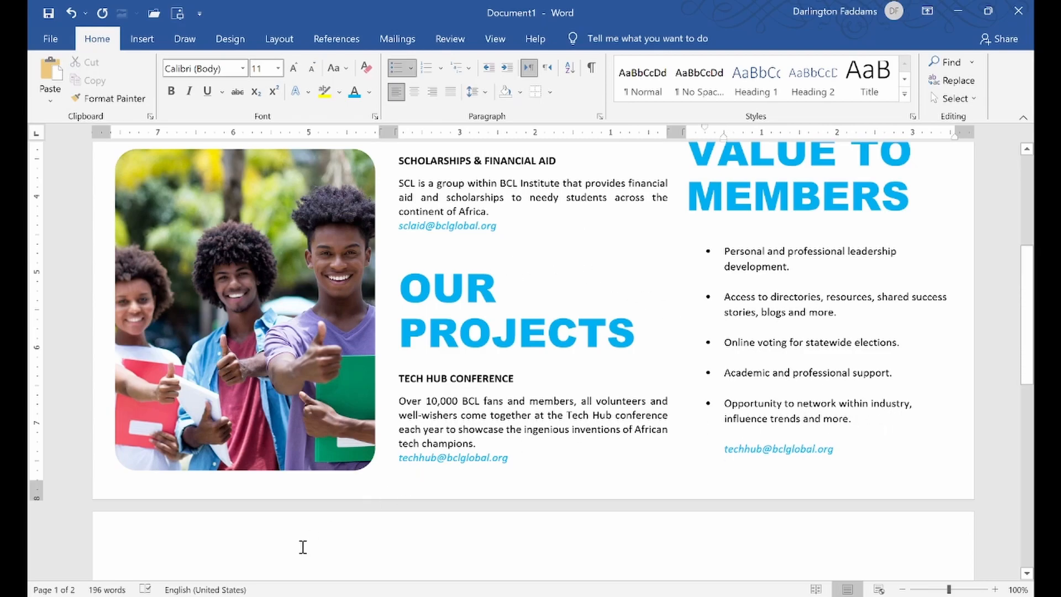
- Compare the VALUE TO MEMBERS section in Word with the same section of BCL BROCHURE.pdf
click(175, 595)
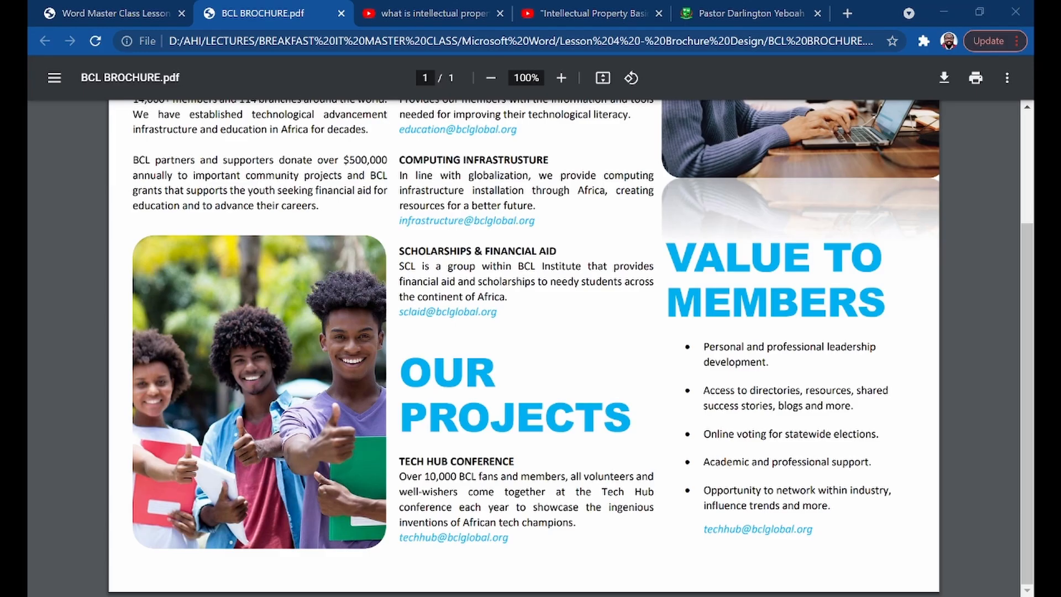
click(386, 596)
click(855, 332)
scroll(862, 329, up, 5)
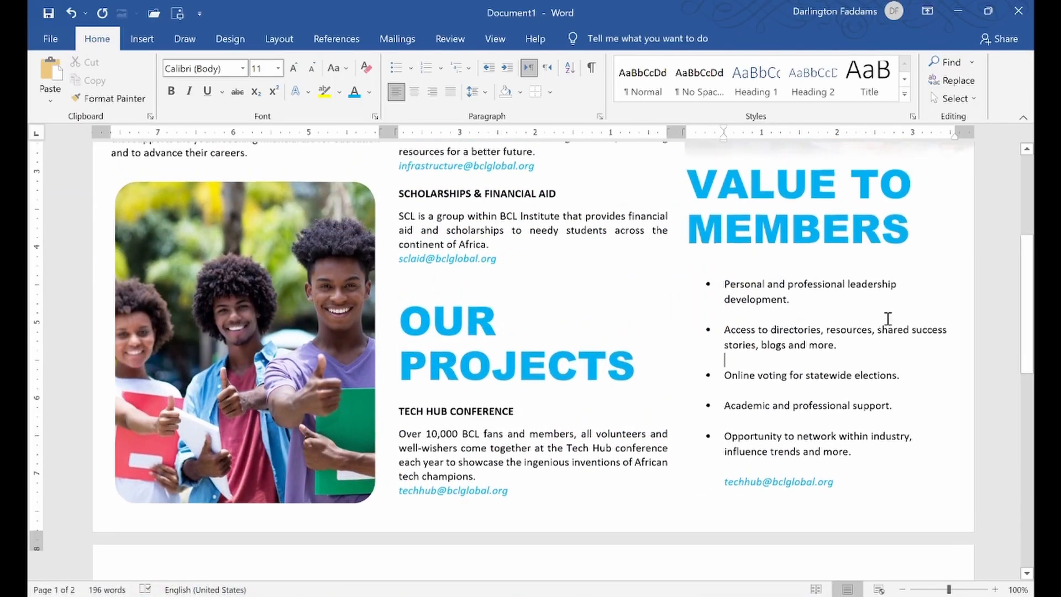
scroll(915, 344, down, 1)
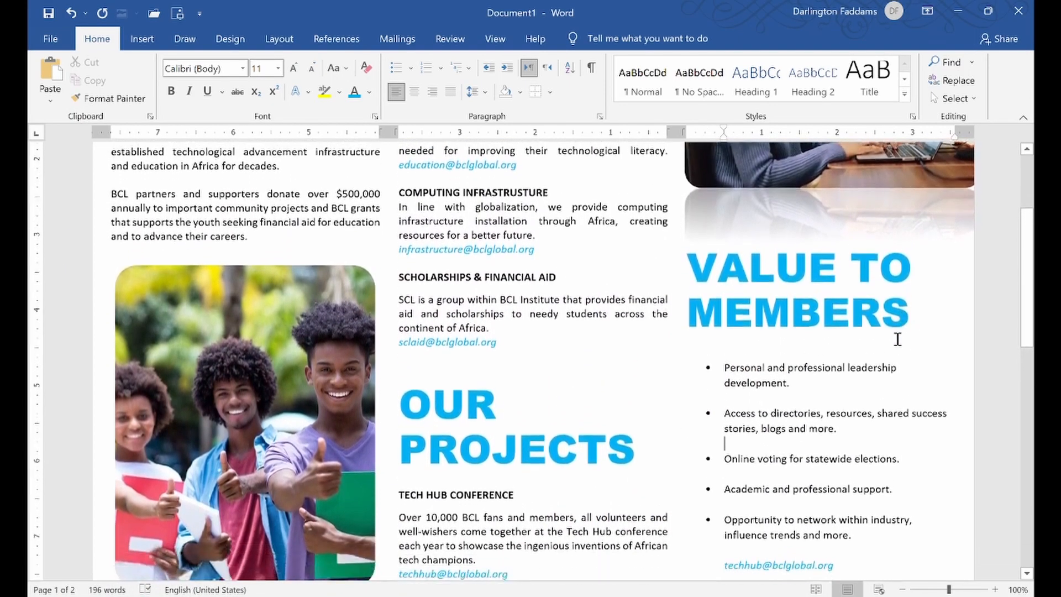
- Remove the space after the blank line between the VALUE TO MEMBERS heading and the first bullet, matching the spacing in BCL BROCHURE.pdf
key(alt+Tab)
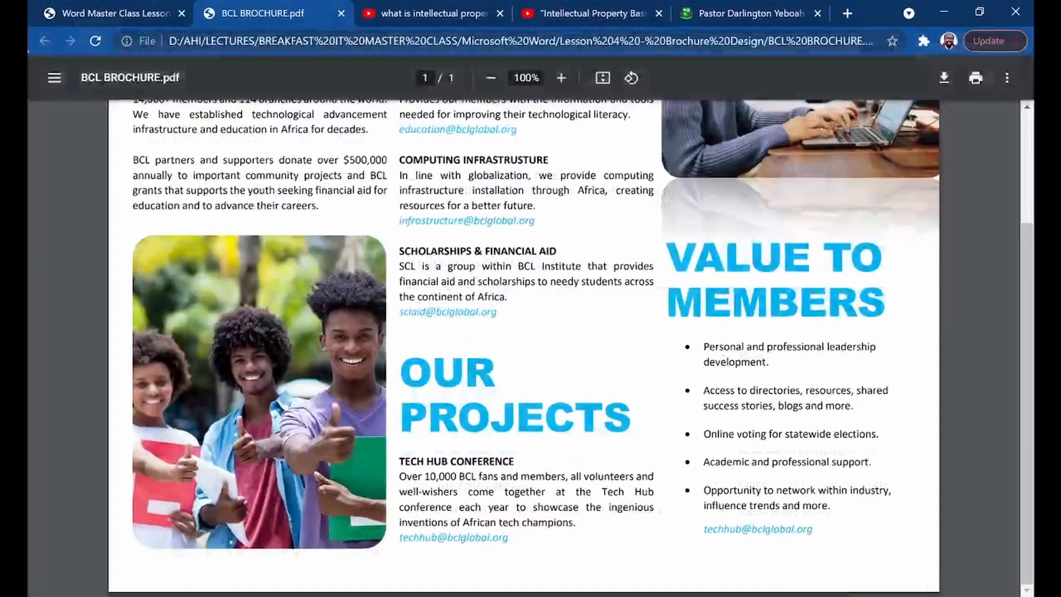
key(alt+Tab)
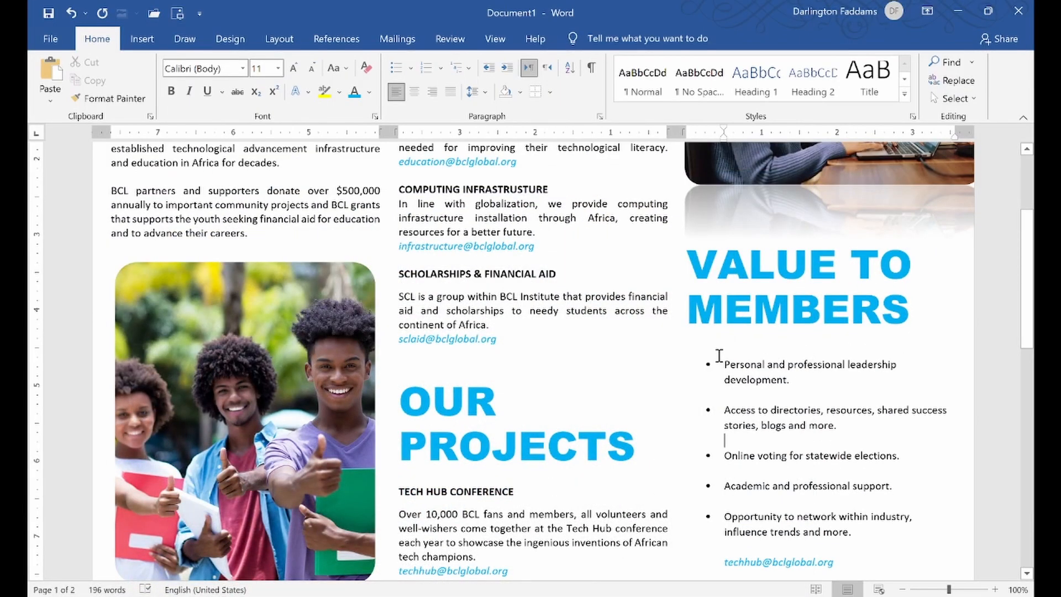
mouse_move(710, 349)
mouse_down()
mouse_move(778, 345)
mouse_move(781, 355)
mouse_move(713, 359)
mouse_up()
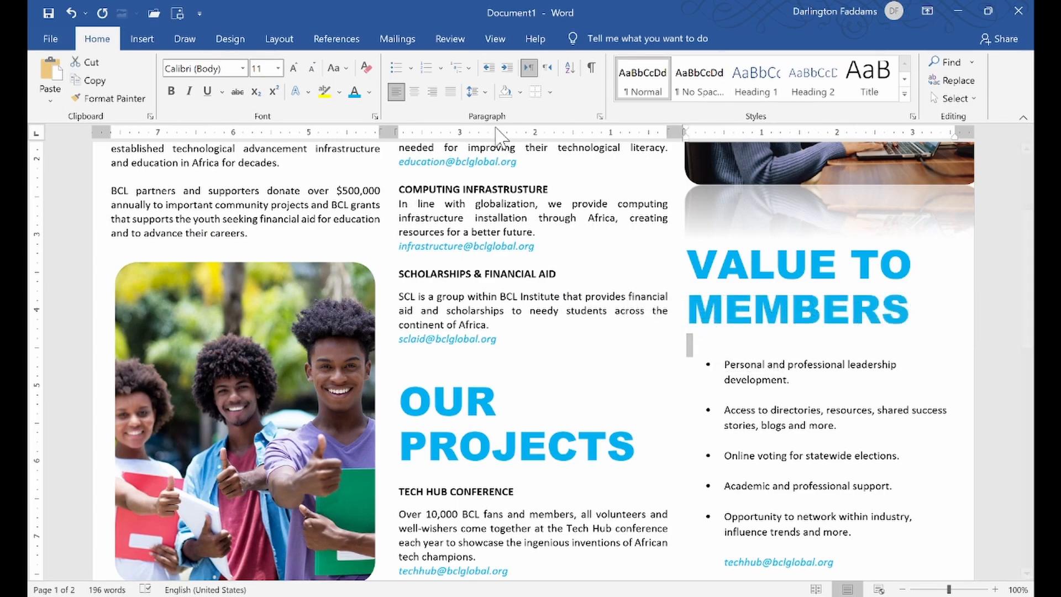
click(477, 91)
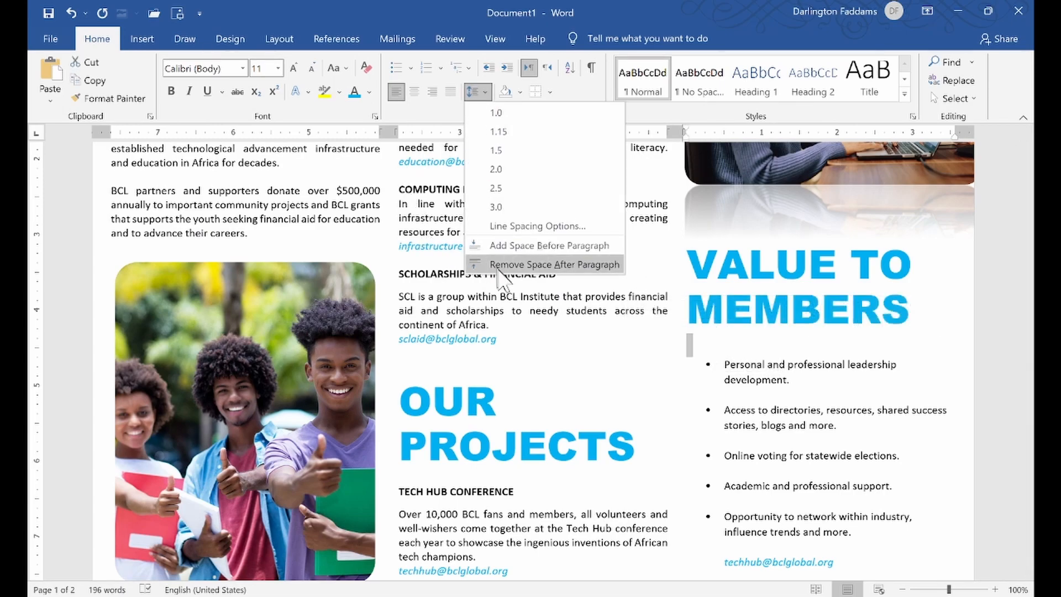
click(563, 265)
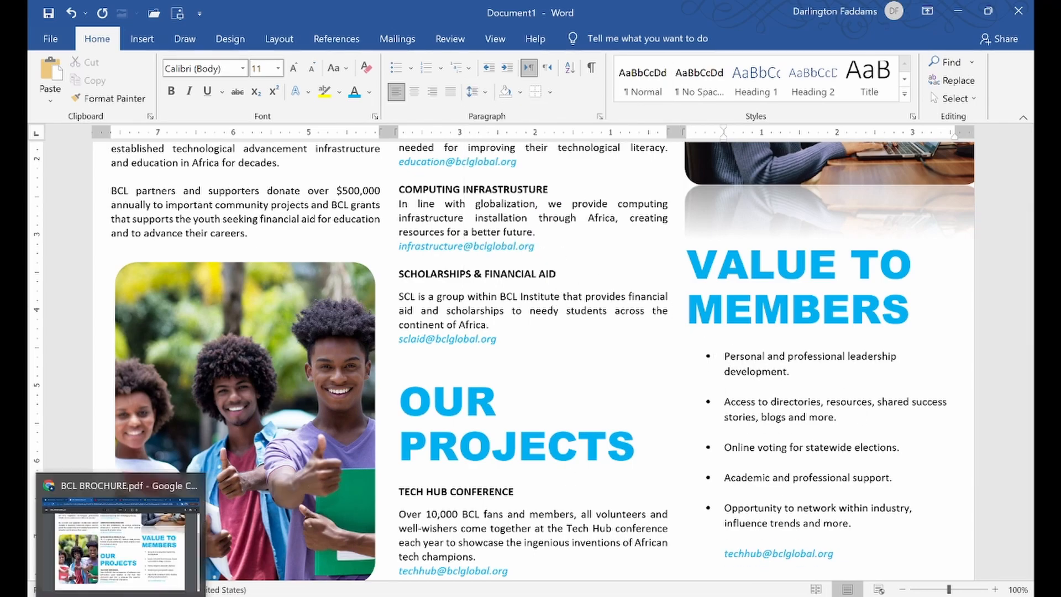
click(123, 596)
click(462, 594)
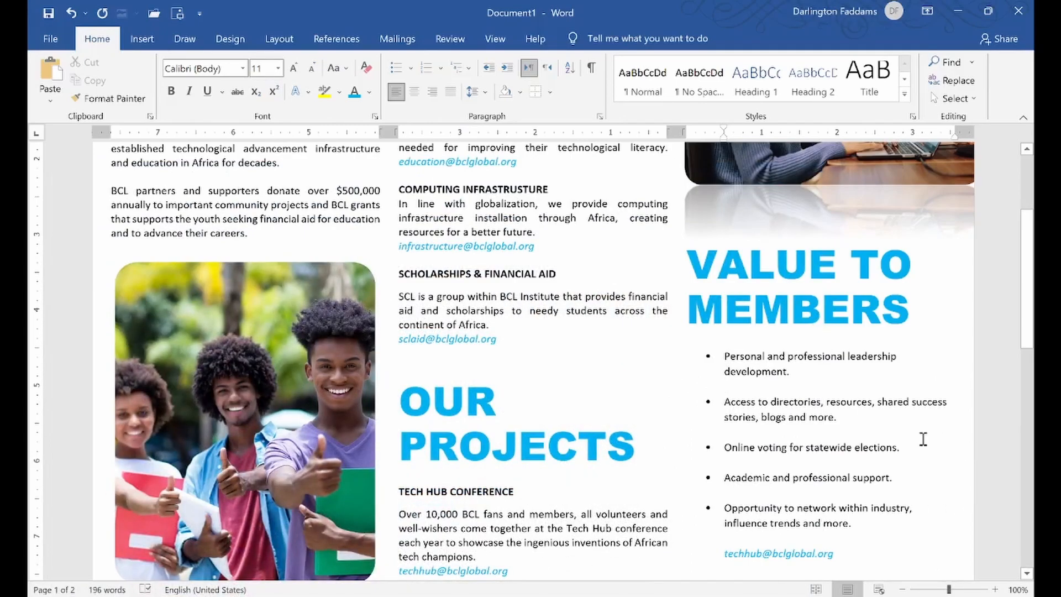
- Delete the empty paragraphs after the third column so that the blank second page is removed
scroll(920, 451, down, 5)
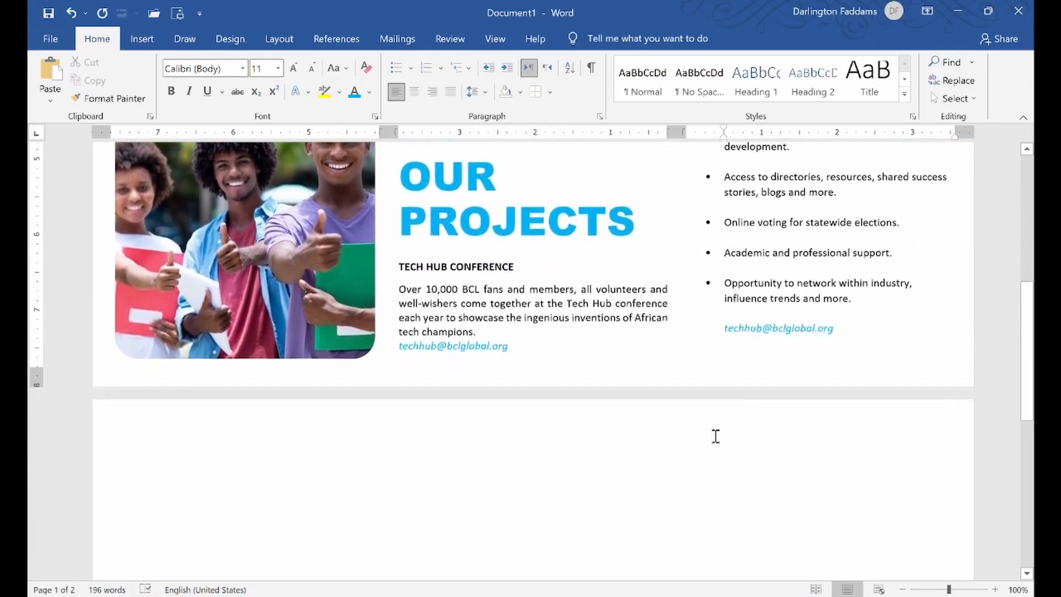
scroll(275, 466, down, 1)
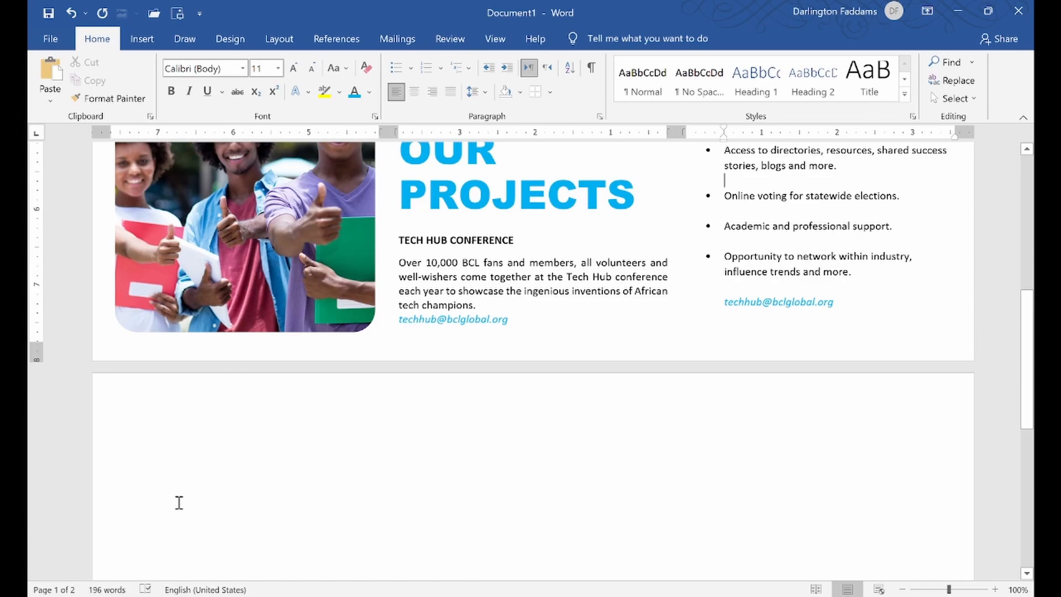
scroll(524, 419, down, 2)
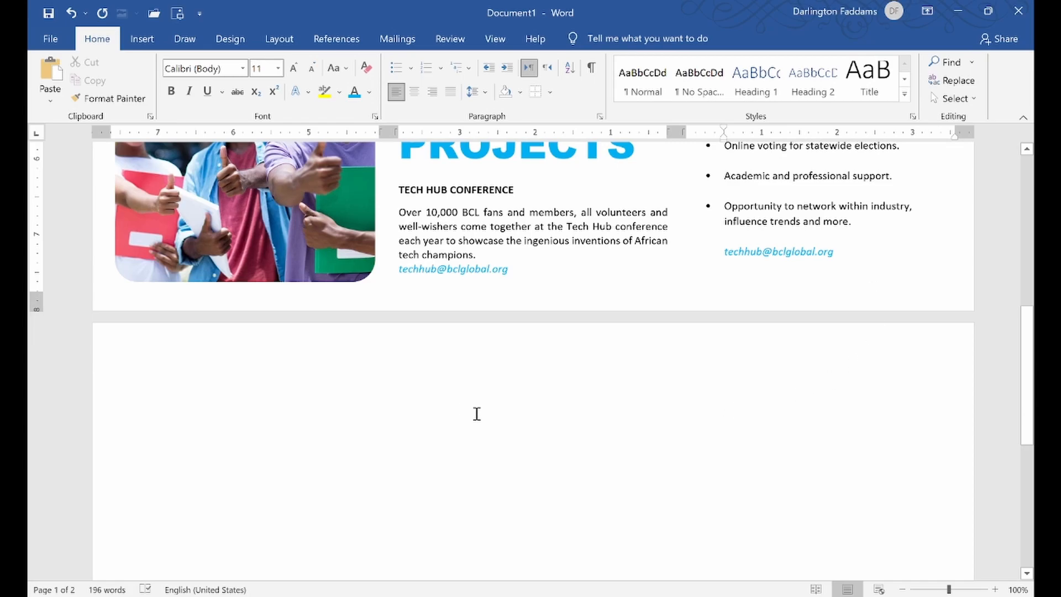
scroll(469, 417, down, 2)
click(216, 450)
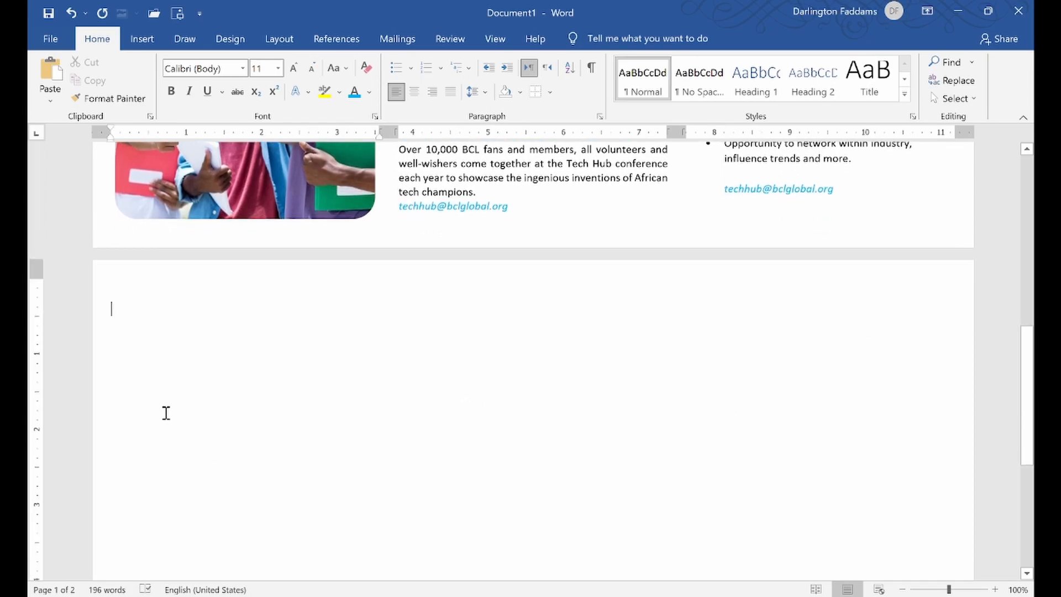
click(99, 288)
click(122, 316)
key(BackSpace)
key(BackSpace)
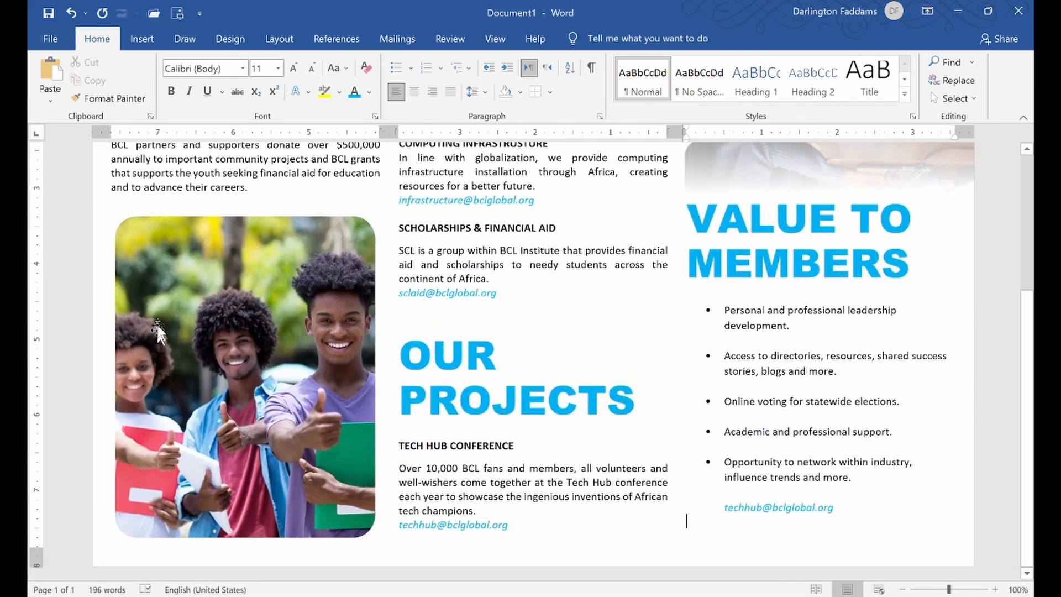
- Check the finished page and save the document as BCL BROCHURE 02.docx in the Lesson 4 - Brochure Design folder
scroll(412, 321, up, 2)
scroll(412, 322, up, 4)
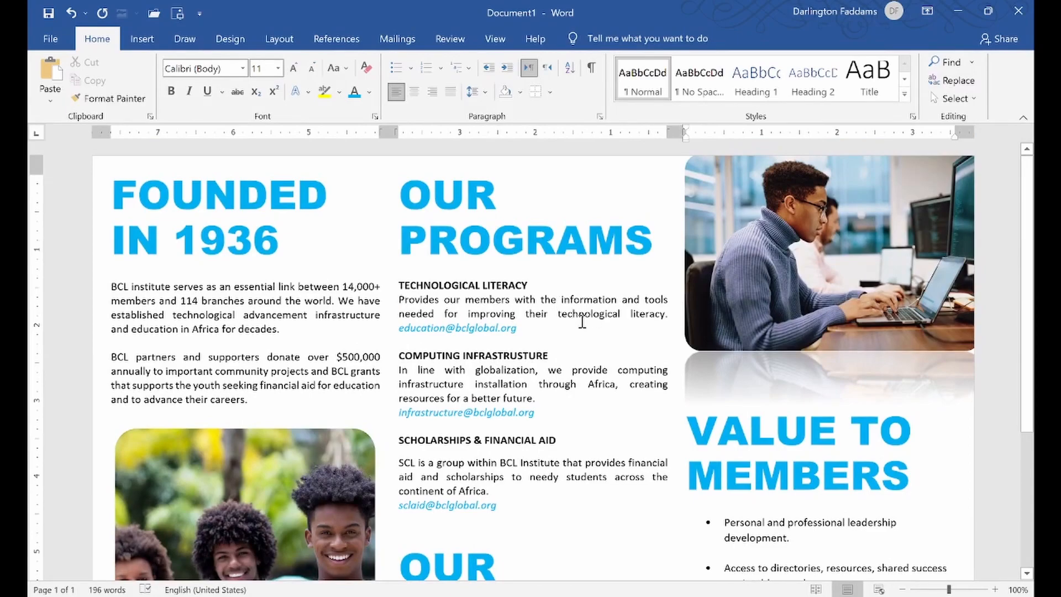
scroll(602, 313, down, 6)
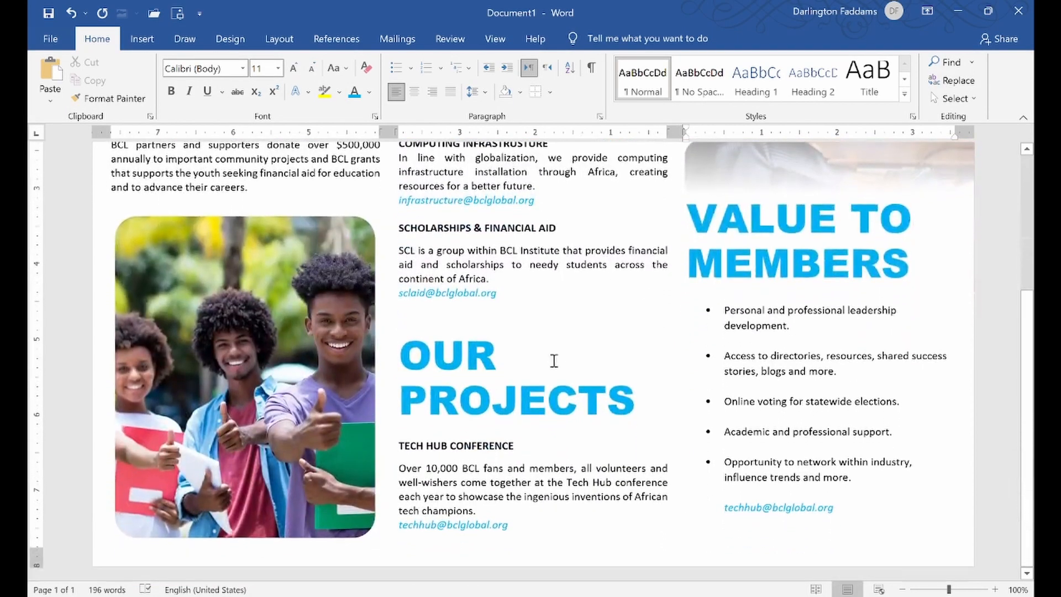
scroll(666, 362, up, 6)
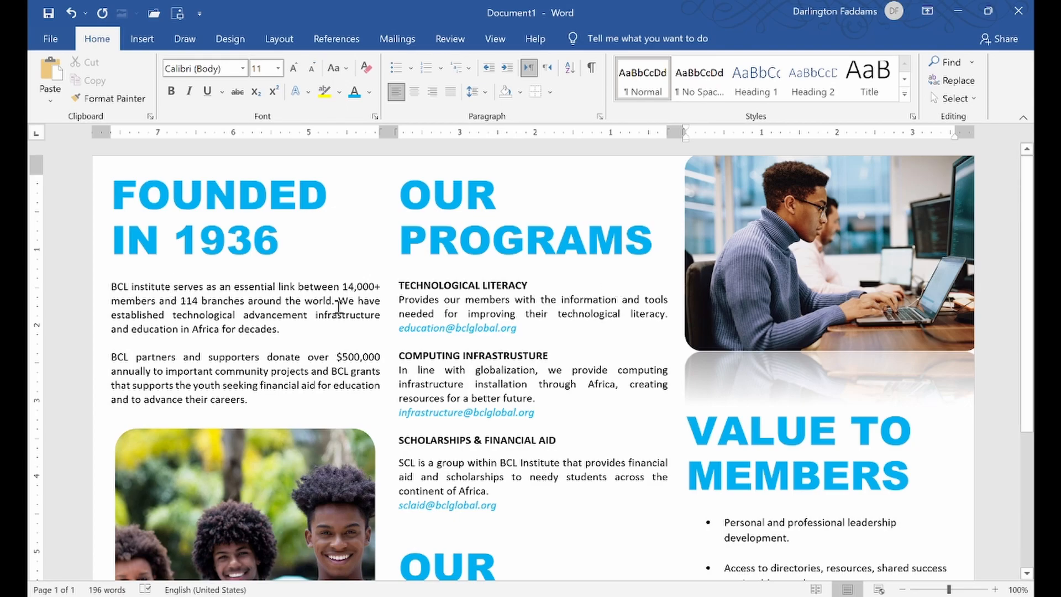
click(48, 14)
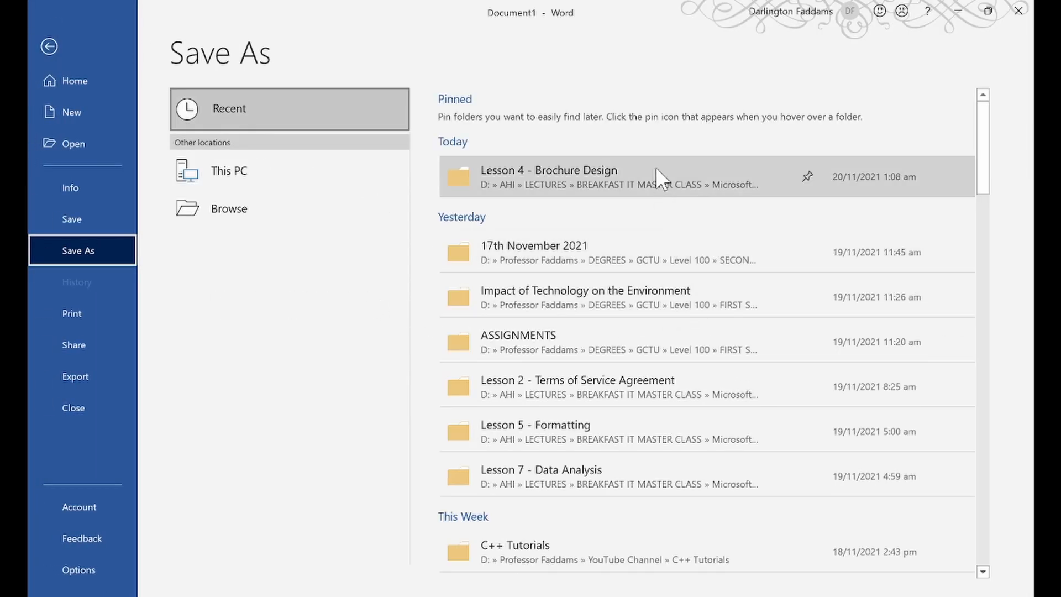
click(636, 173)
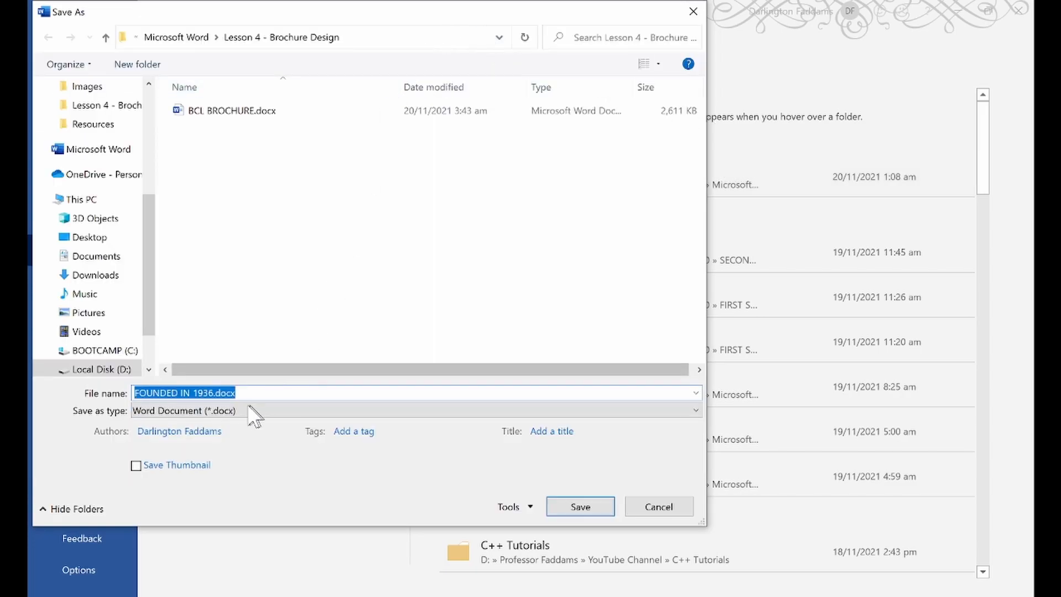
click(261, 113)
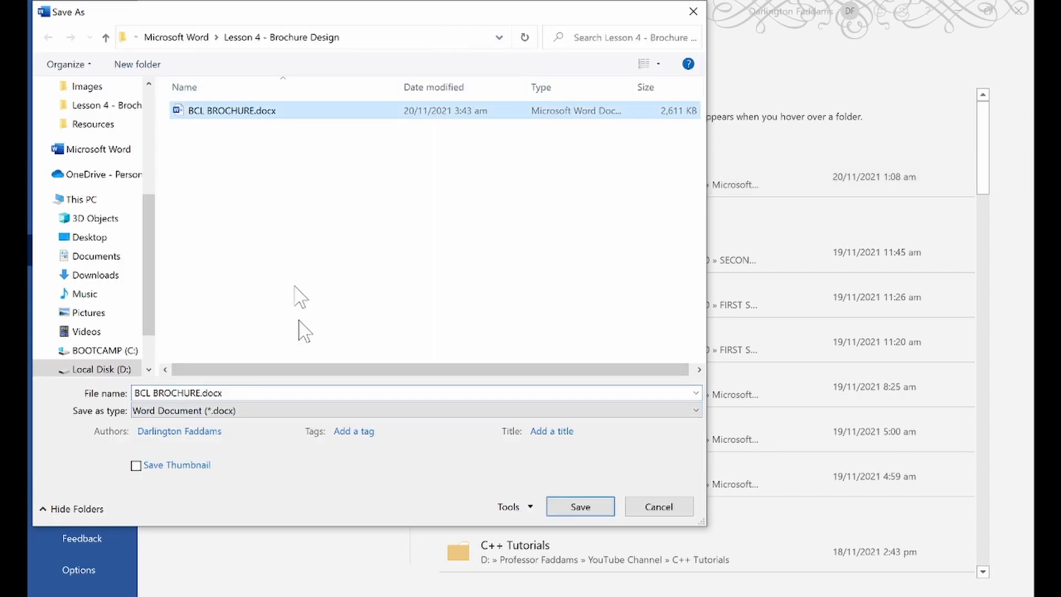
click(208, 397)
click(203, 393)
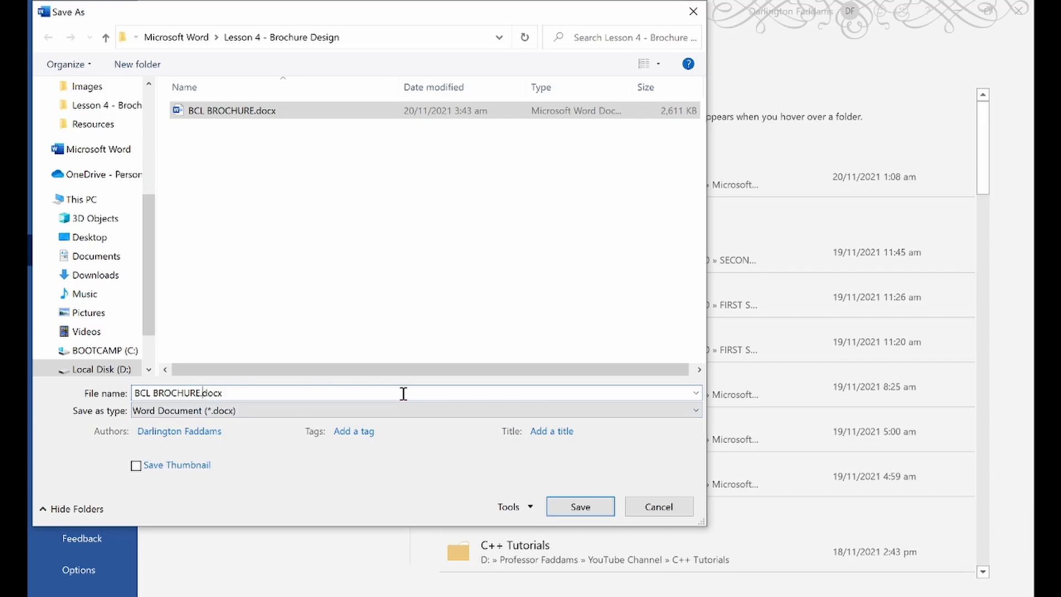
text(02)
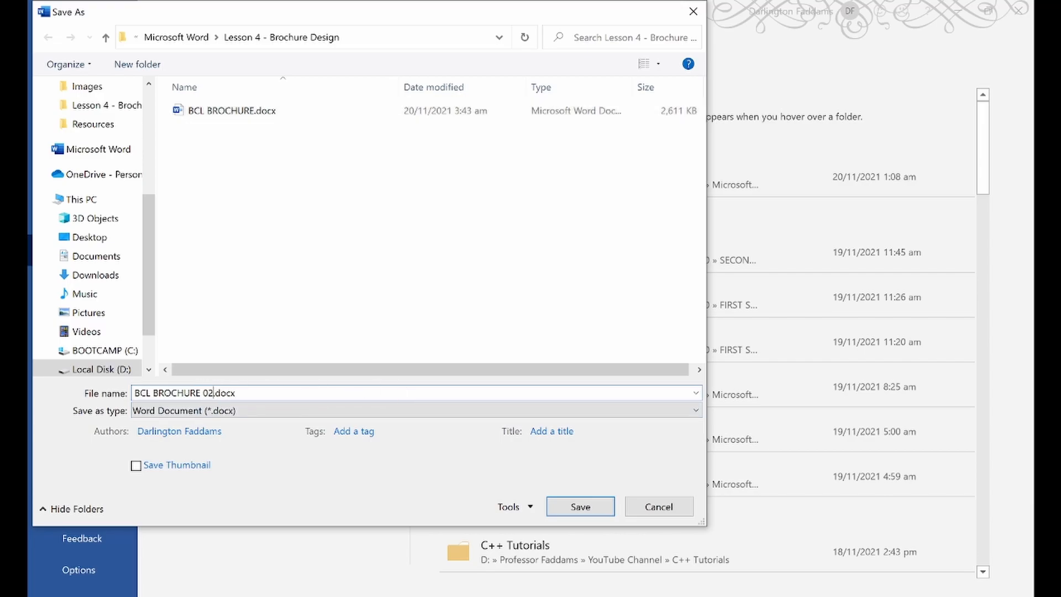
click(586, 502)
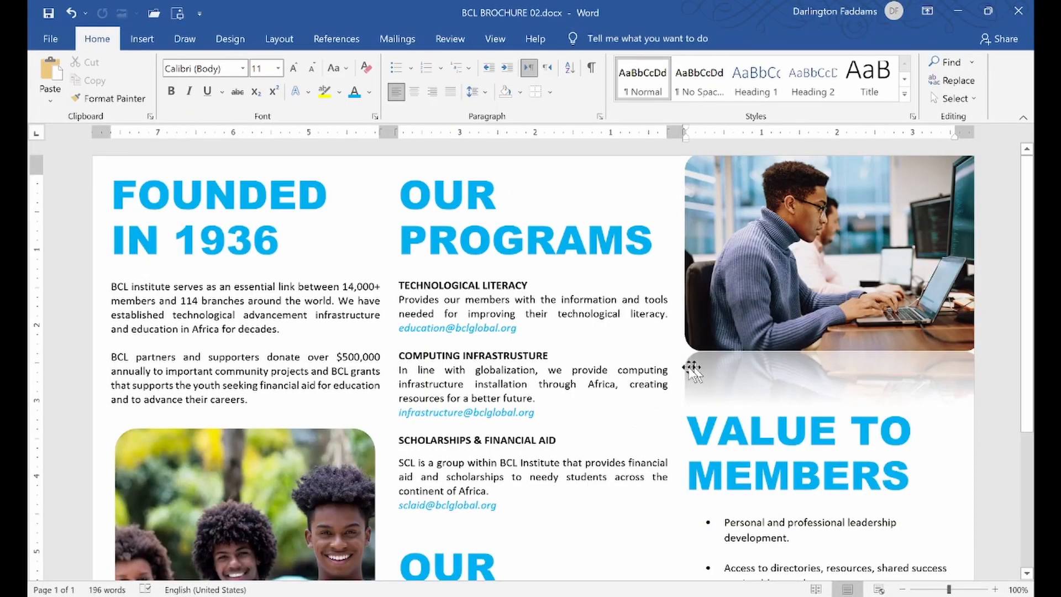
- Save a PDF copy of the brochure as BCL BROCHURE 02.pdf in the Lesson 4 - Brochure Design folder
click(39, 34)
click(96, 253)
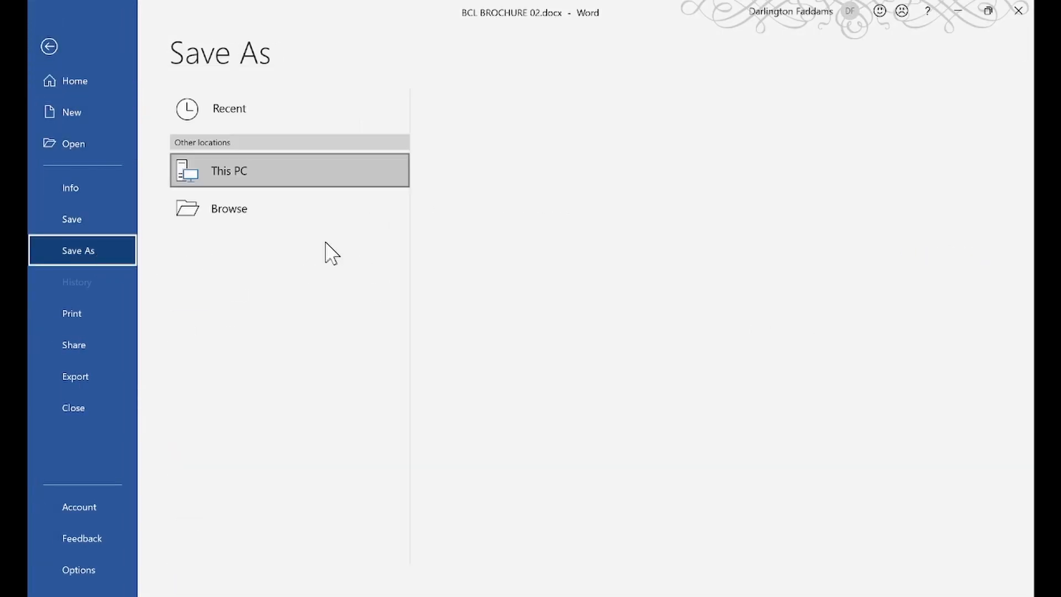
click(633, 185)
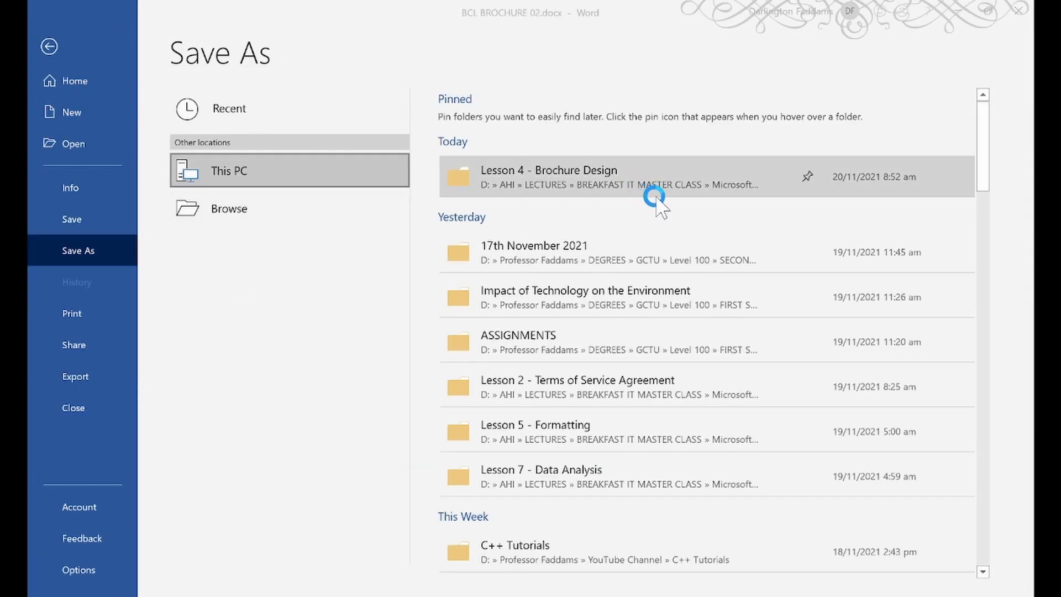
click(194, 415)
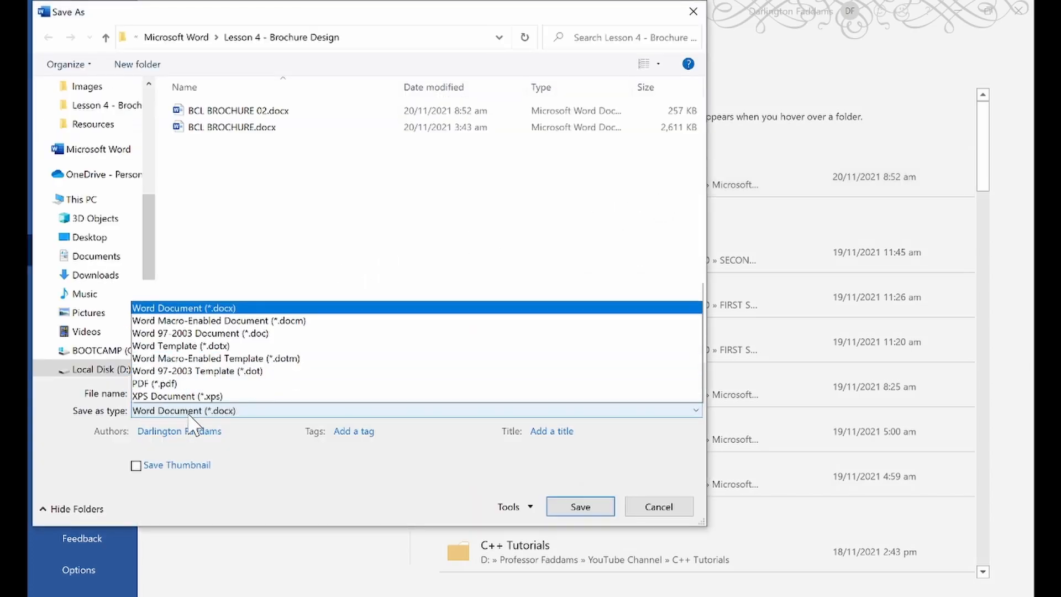
click(199, 270)
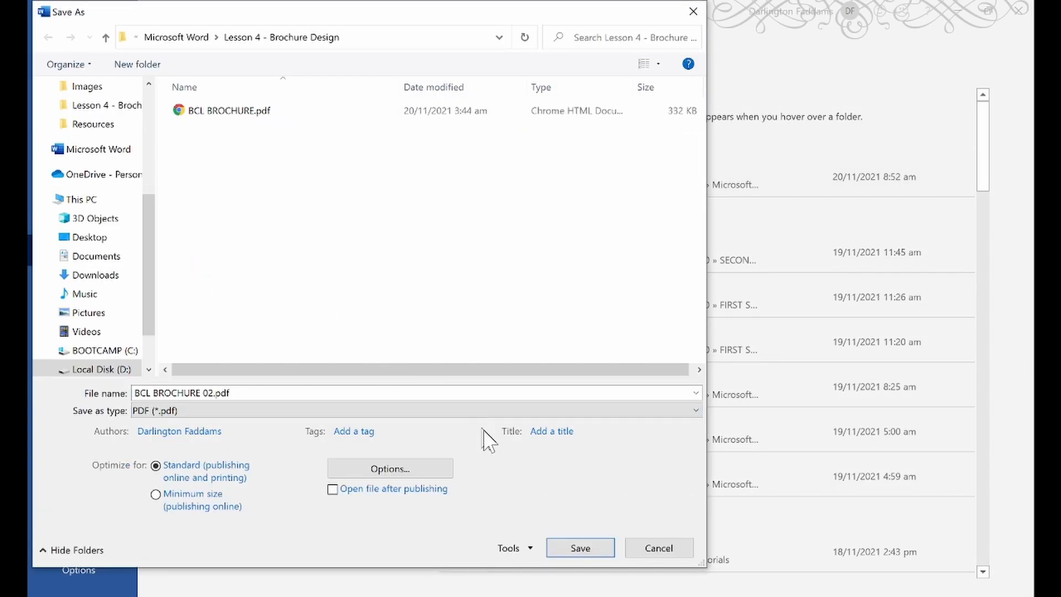
click(584, 544)
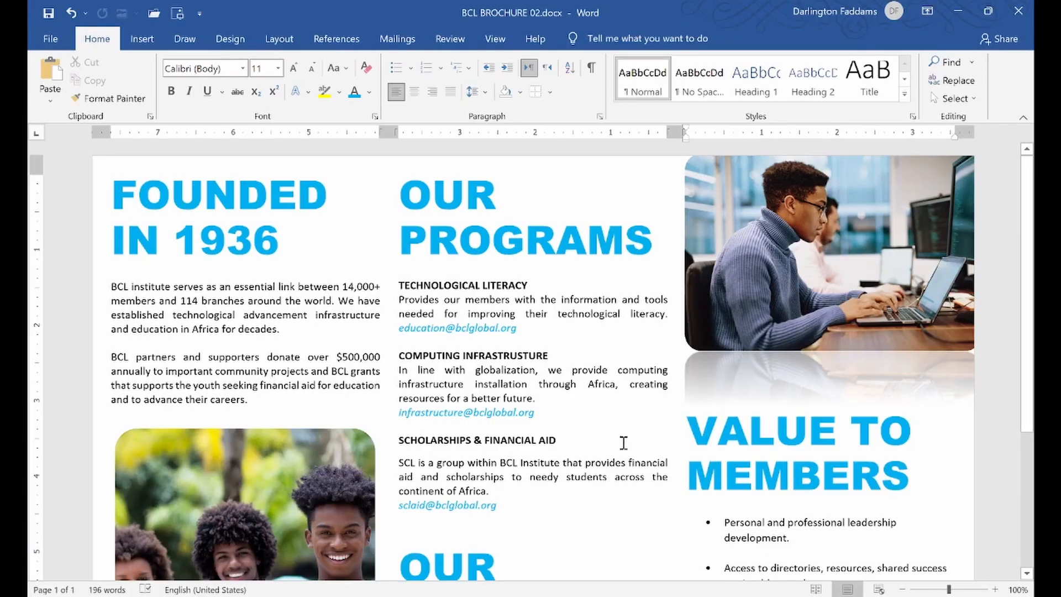
- Close Word, open BCL BROCHURE 02.pdf from the Lesson 4 - Brochure Design folder and examine the whole brochure page
click(1018, 11)
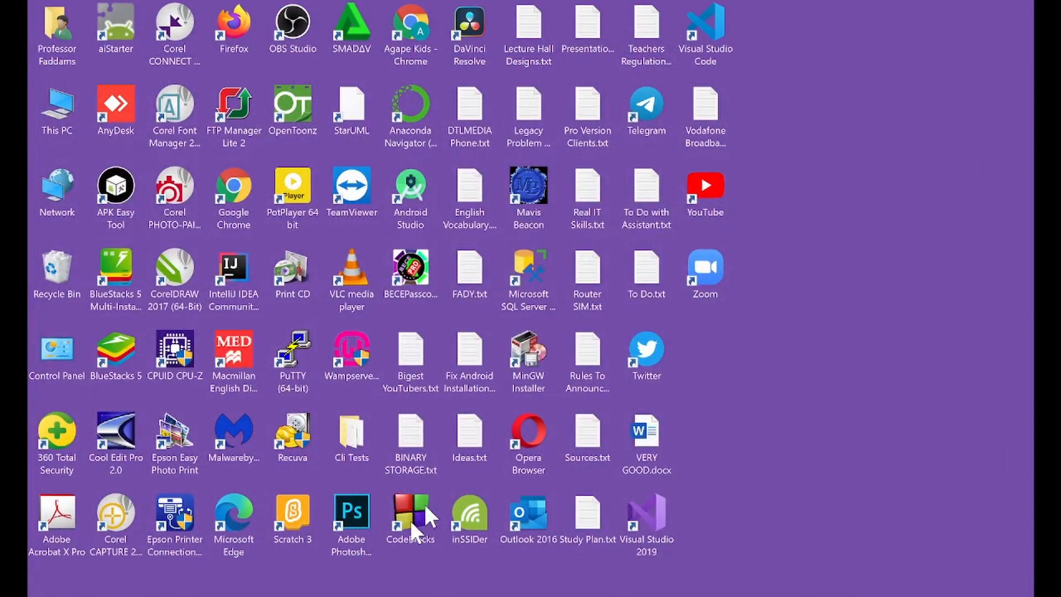
click(156, 596)
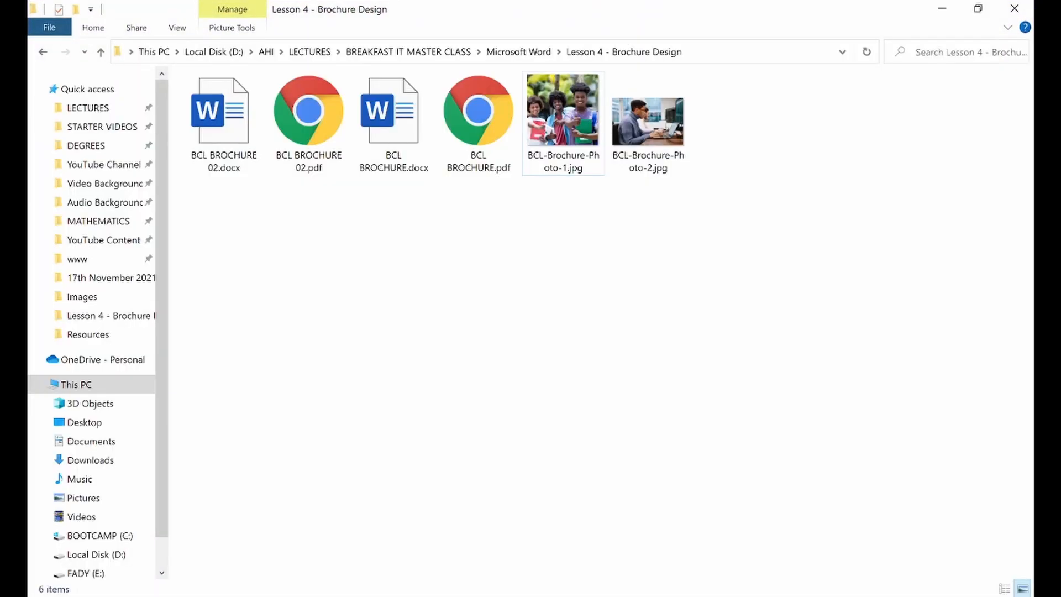
click(332, 157)
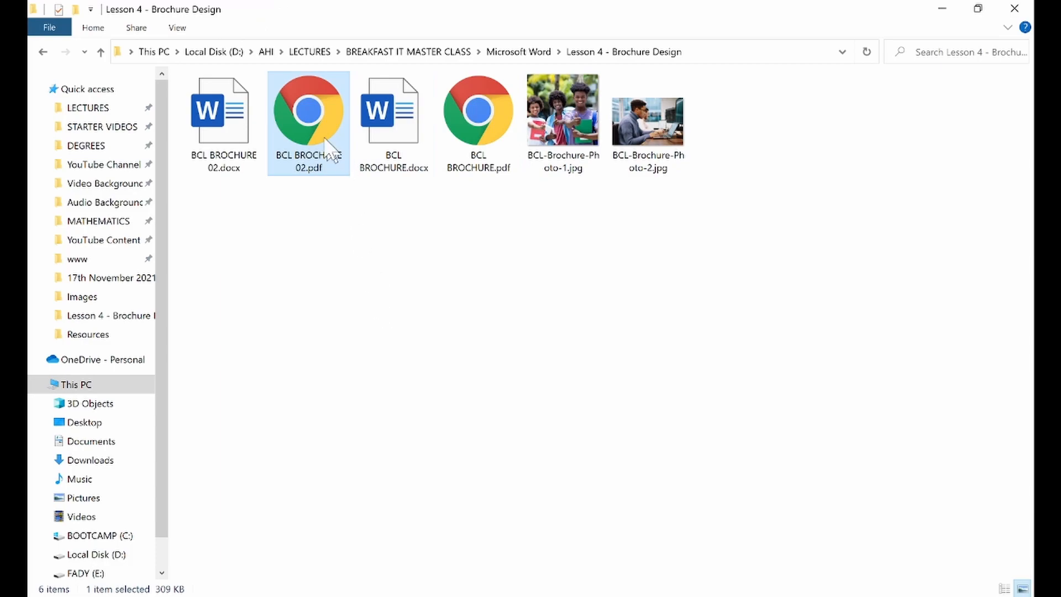
double_click(323, 122)
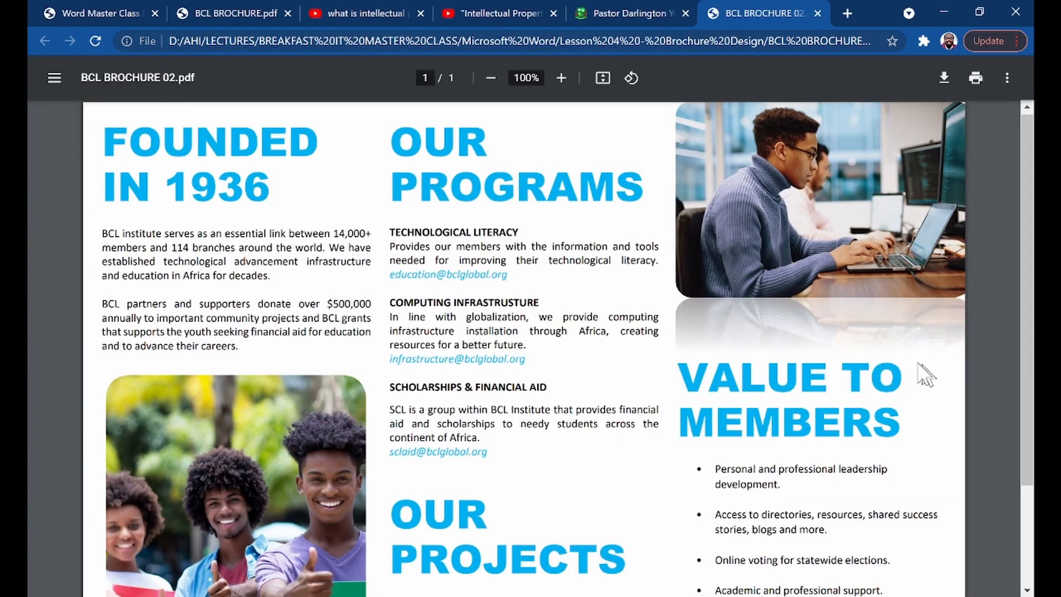
scroll(906, 376, down, 2)
scroll(887, 379, up, 2)
scroll(880, 380, down, 2)
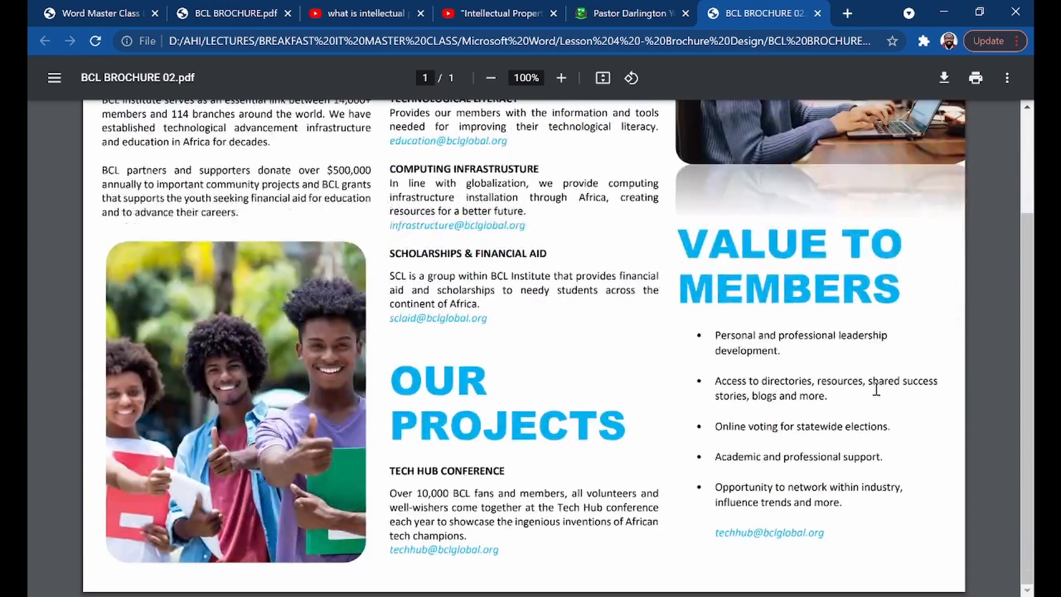
scroll(879, 412, up, 2)
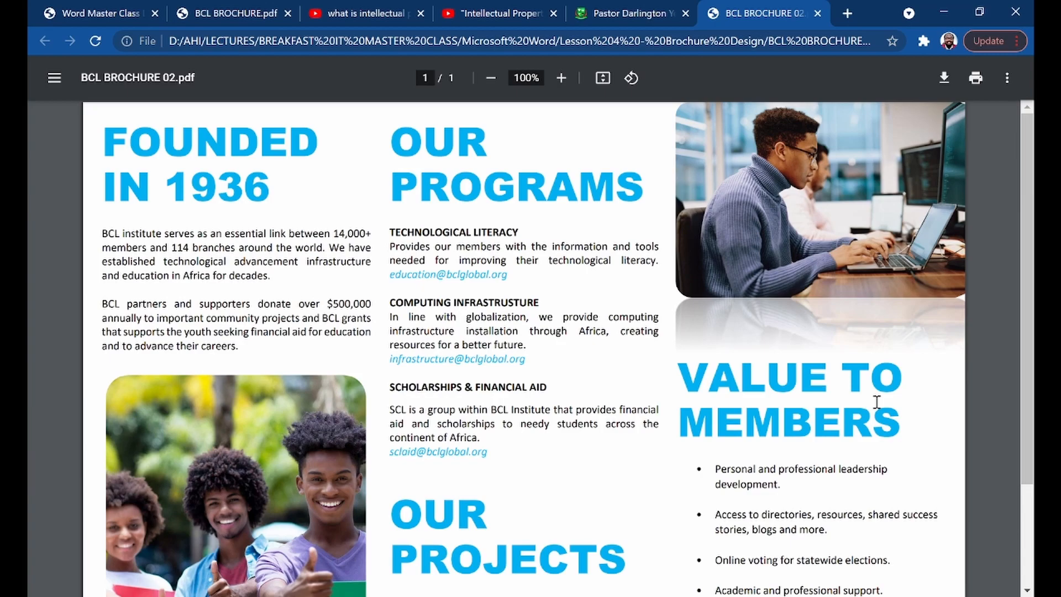
scroll(875, 404, down, 2)
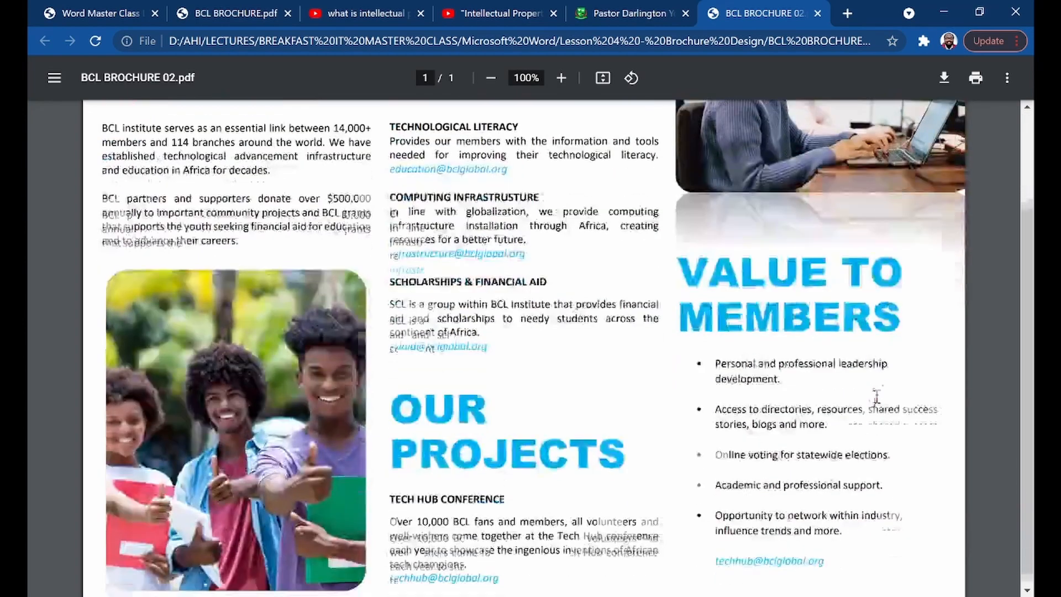
scroll(880, 395, up, 2)
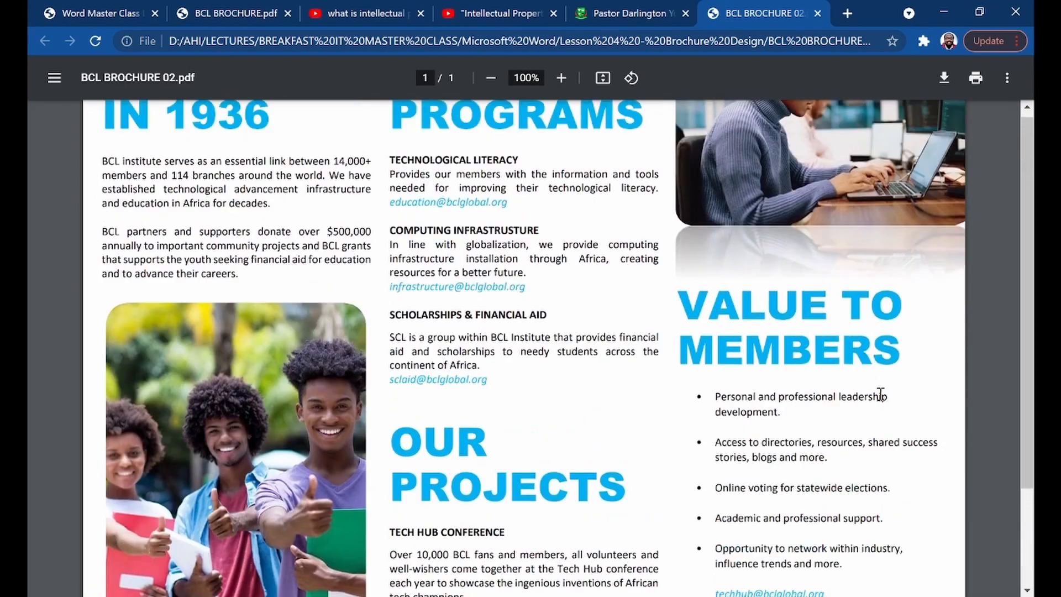